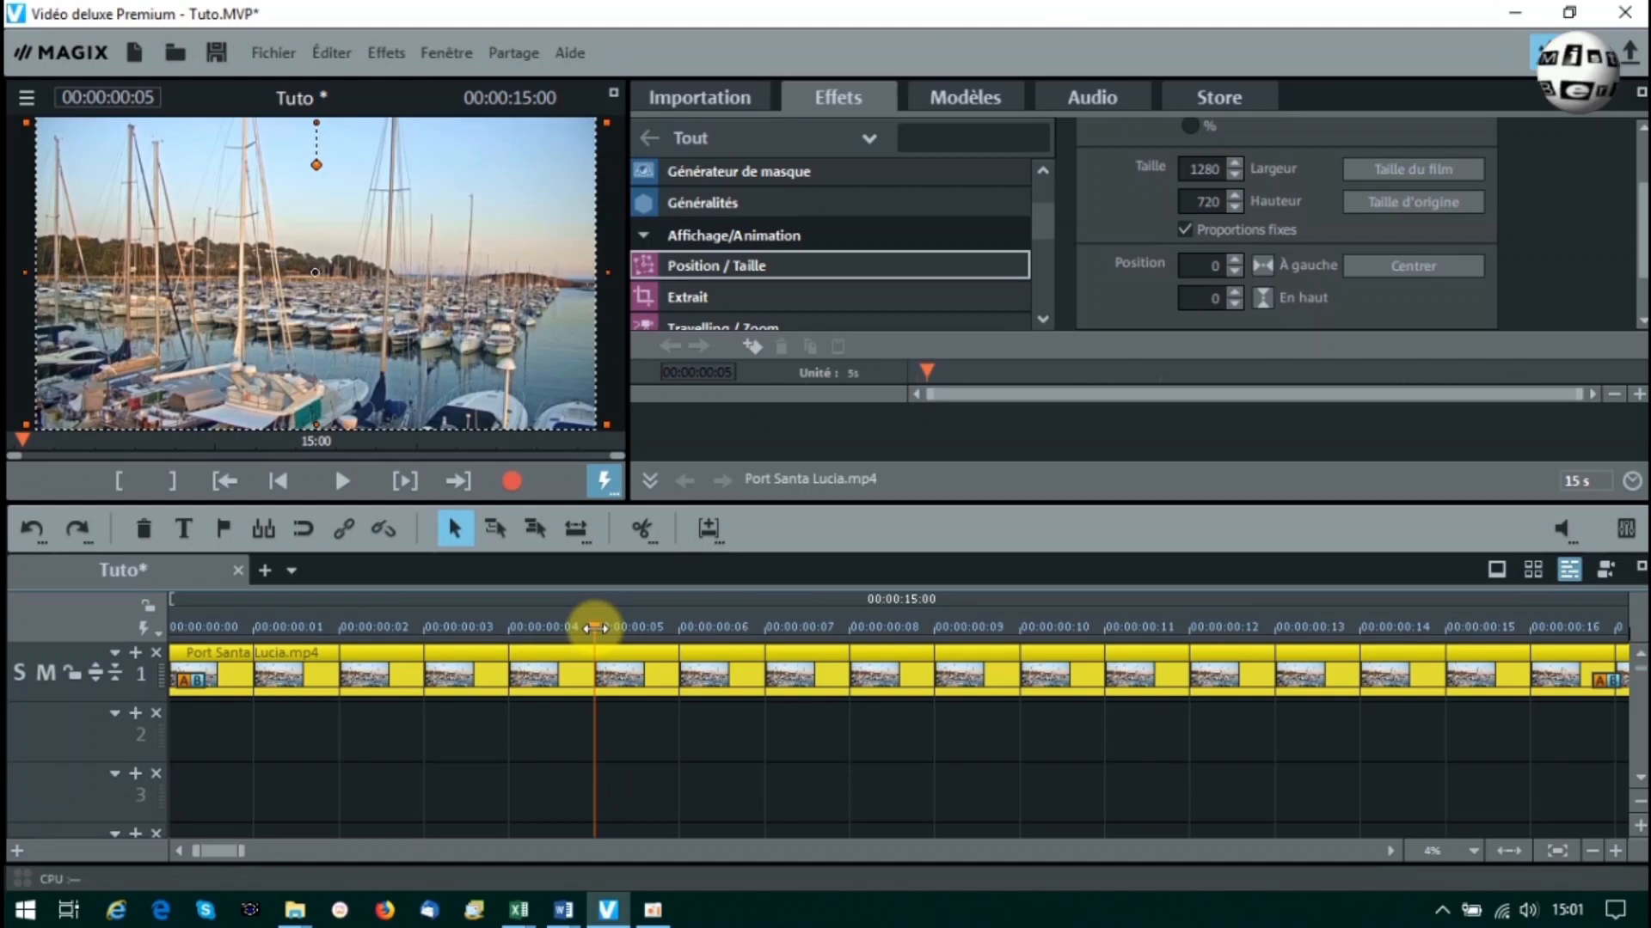
Split the Port Santa Lucia.mp4 clip on track 1 at every frame from 00:00:00:05 through 00:00:00:15.
{"action": "left_click", "coordinate": [641, 529]}
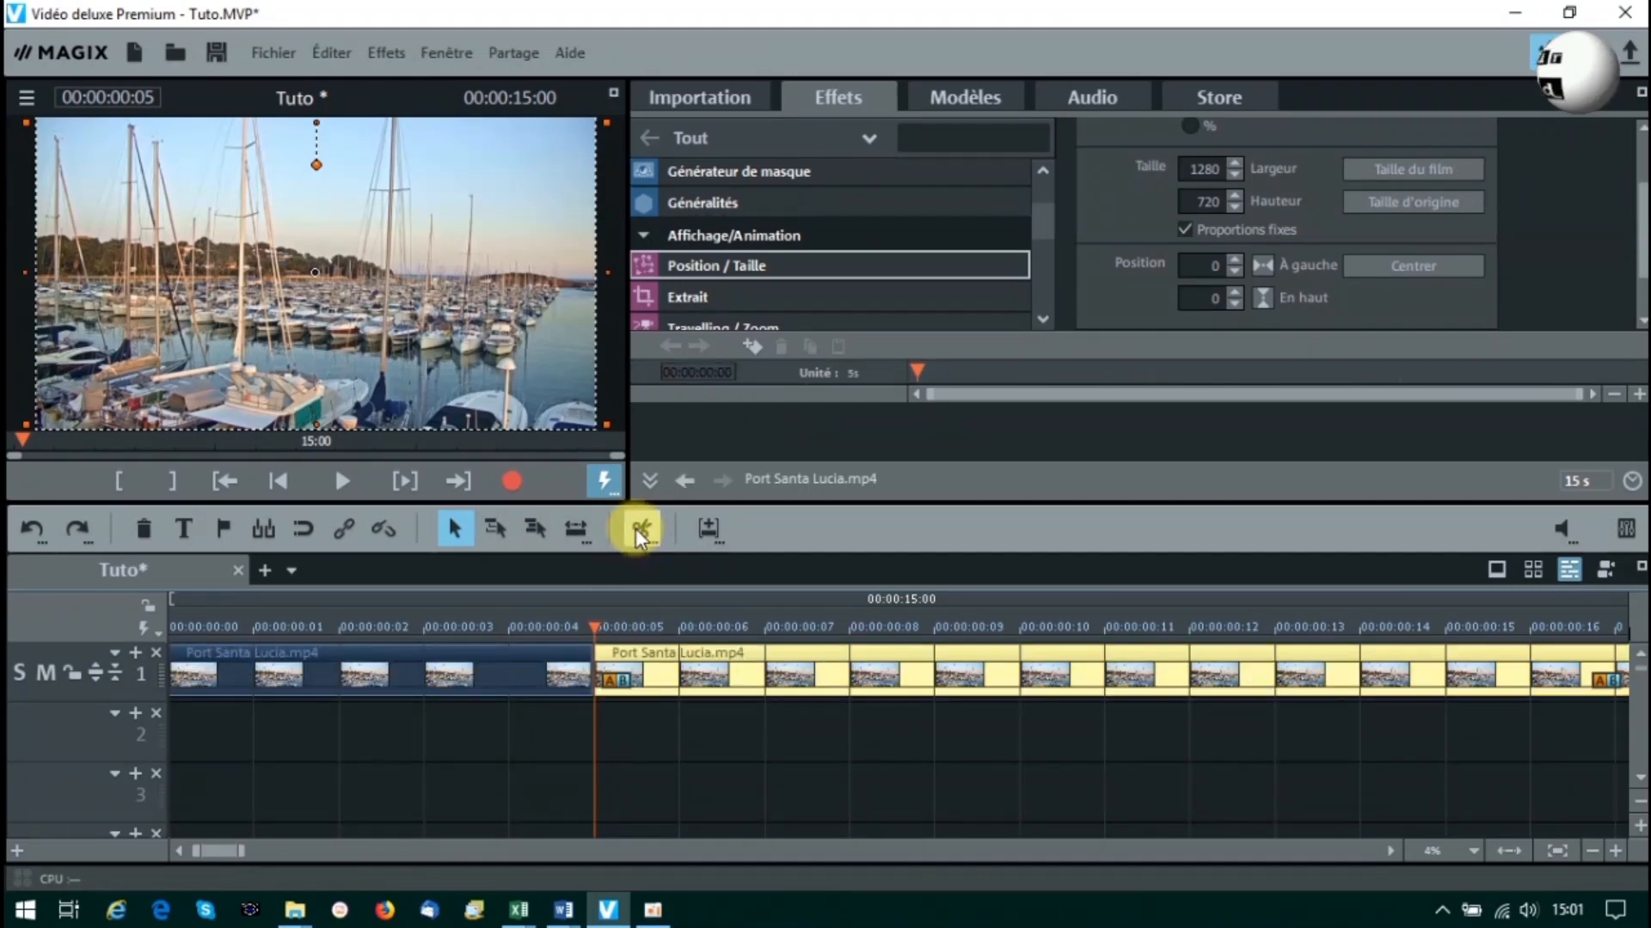
{"action": "key", "text": "Right"}
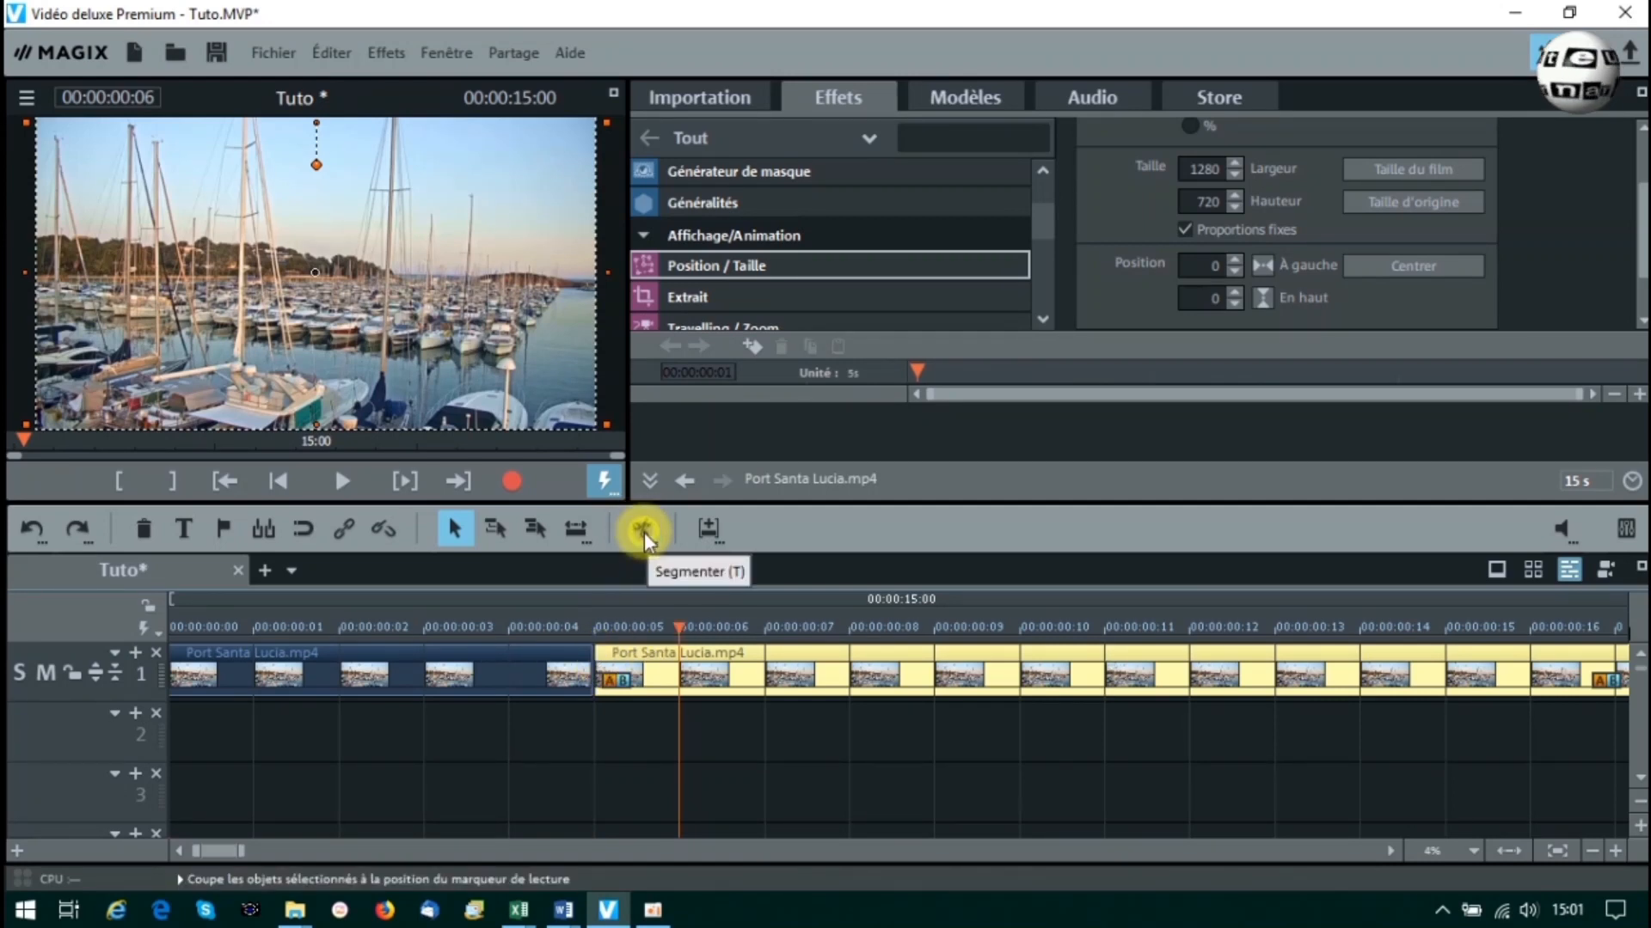
{"action": "left_click", "coordinate": [643, 533]}
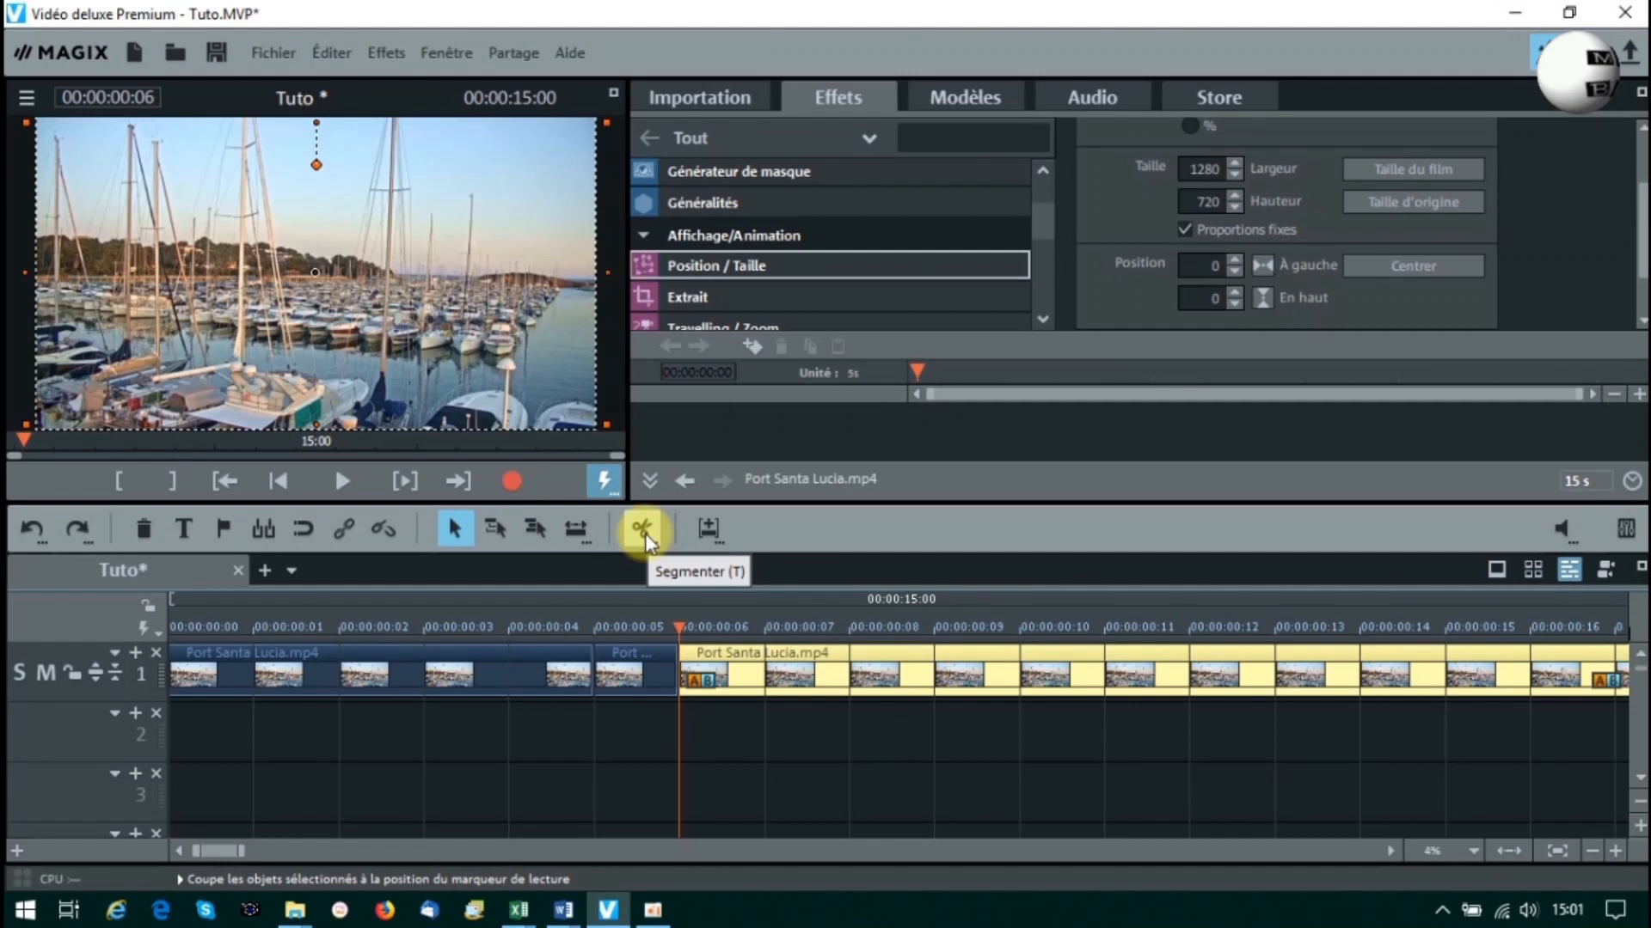
{"action": "key", "text": "Right"}
{"action": "left_click", "coordinate": [643, 533]}
{"action": "key", "text": "Right"}
{"action": "left_click", "coordinate": [643, 534]}
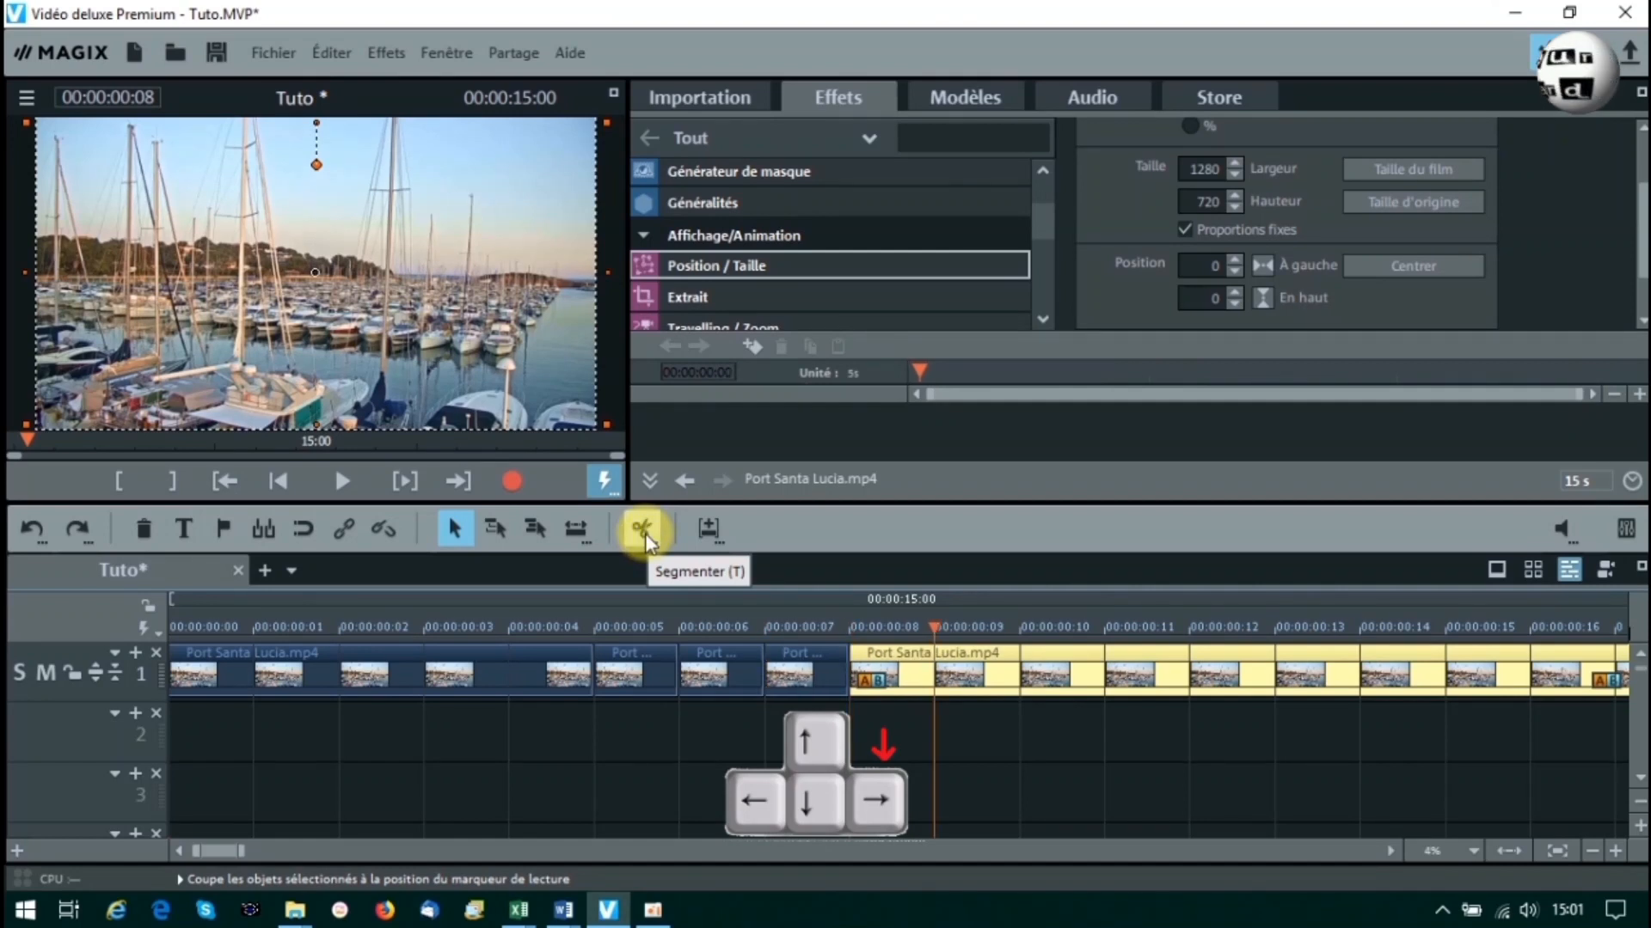
{"action": "key", "text": "Right"}
{"action": "left_click", "coordinate": [643, 533]}
{"action": "key", "text": "Right"}
{"action": "left_click", "coordinate": [644, 533]}
{"action": "key", "text": "Right"}
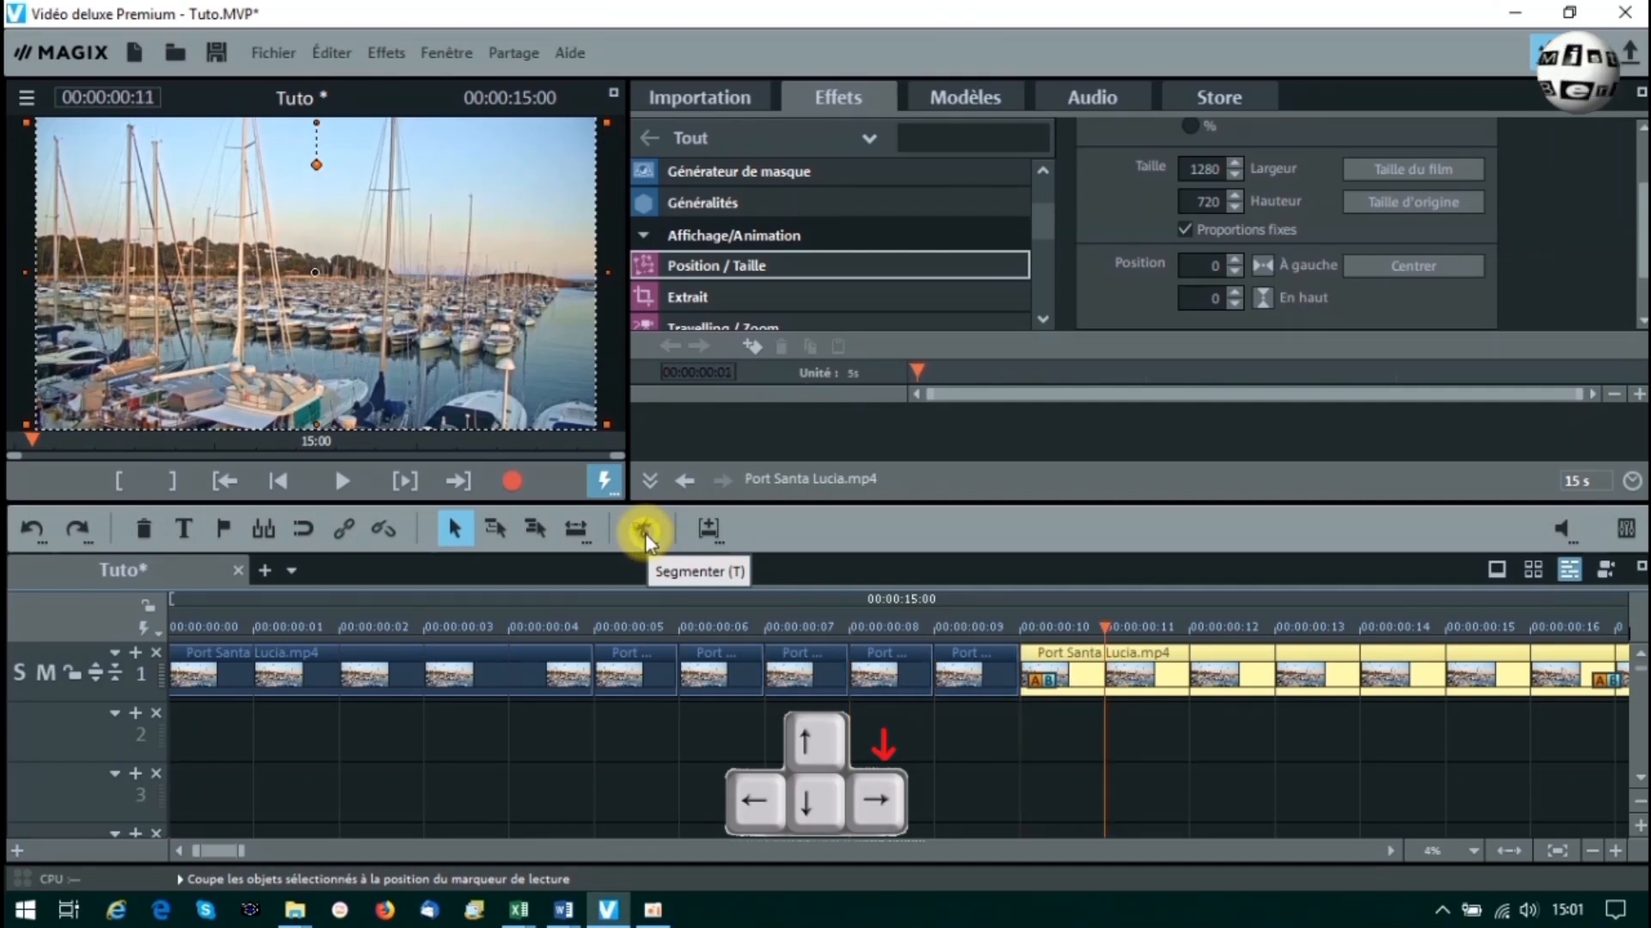
{"action": "left_click", "coordinate": [643, 533]}
{"action": "key", "text": "Right"}
{"action": "left_click", "coordinate": [643, 533]}
{"action": "key", "text": "Right"}
{"action": "left_click", "coordinate": [643, 533]}
{"action": "key", "text": "Right"}
{"action": "left_click", "coordinate": [643, 533]}
{"action": "key", "text": "Right"}
{"action": "left_click", "coordinate": [643, 533]}
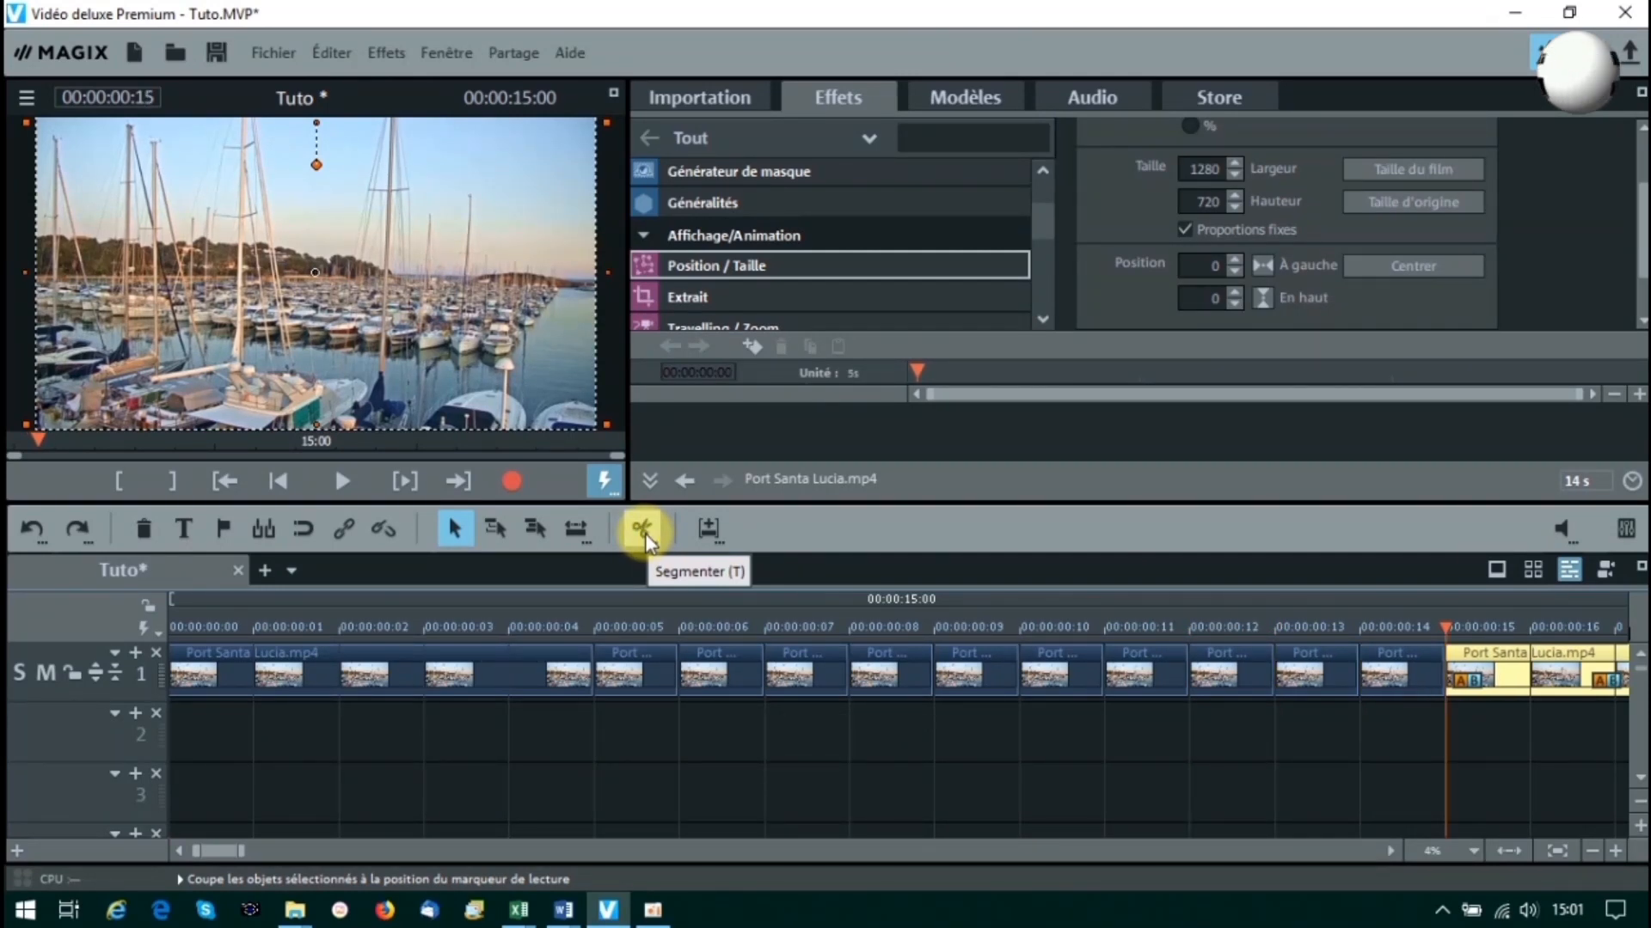
Move the ten one-frame segments between frames 5 and 15 from track 1 straight down to track 2.
{"action": "left_click_drag", "start_coordinate": [618, 744], "coordinate": [1391, 658]}
{"action": "left_click", "coordinate": [644, 670]}
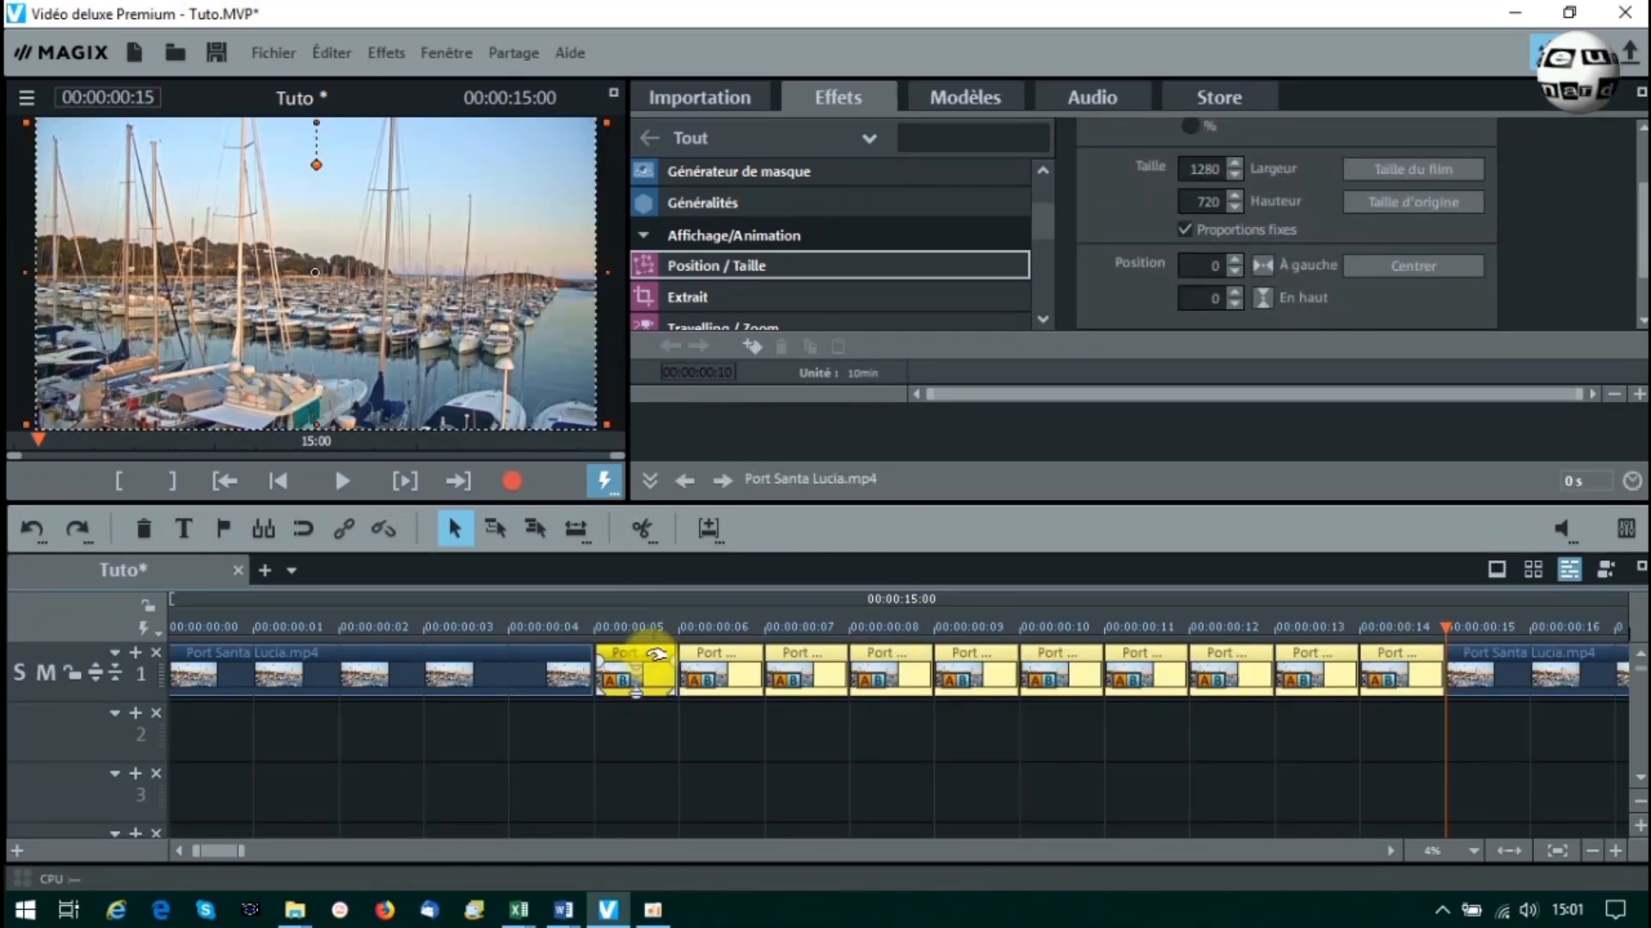
{"action": "left_click_drag", "start_coordinate": [655, 654], "coordinate": [641, 713]}
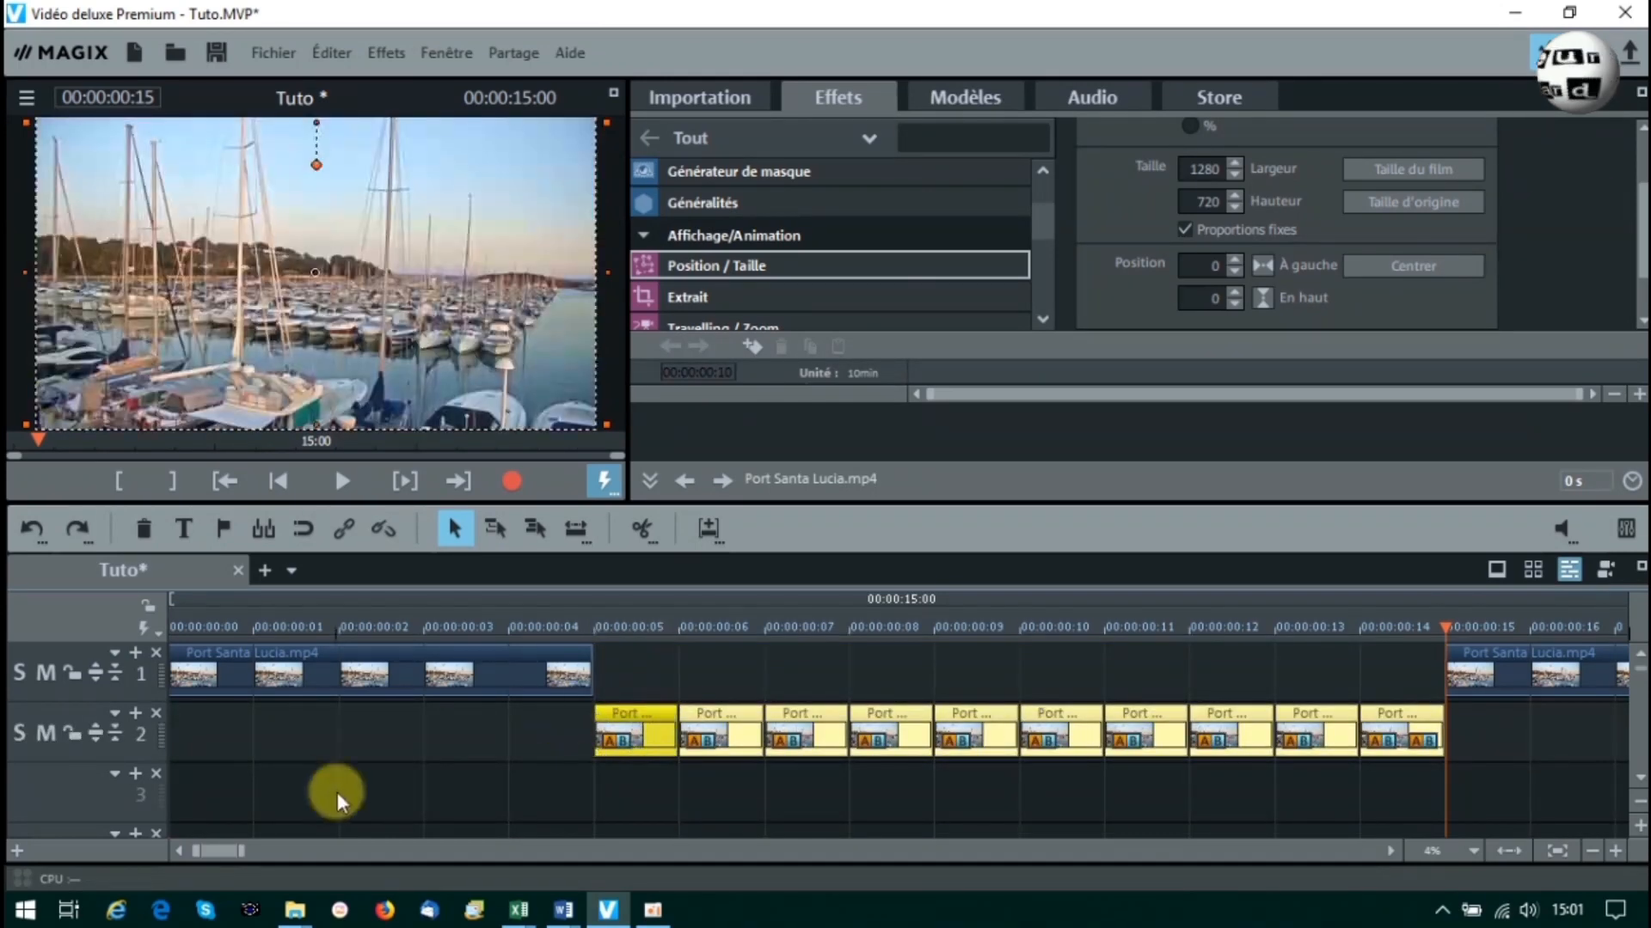
Enlarge the timeline and move every second track 2 segment, at frames 6, 8, 10, 12 and 14, down to track 3.
{"action": "left_click", "coordinate": [1639, 570]}
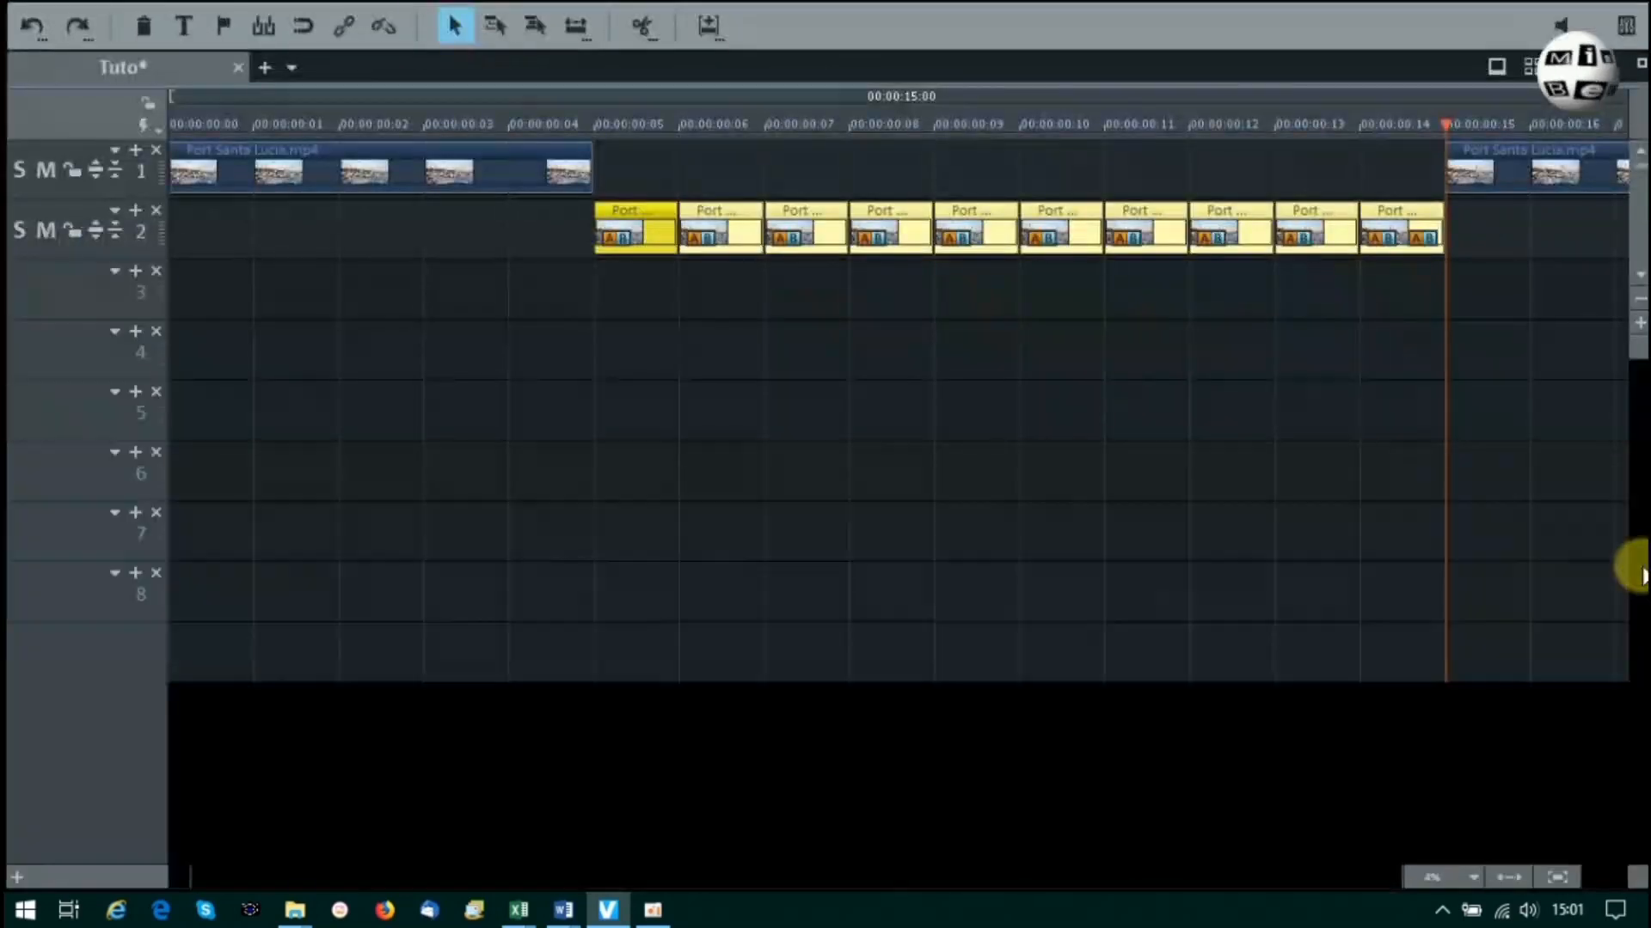
{"action": "left_click", "coordinate": [657, 301]}
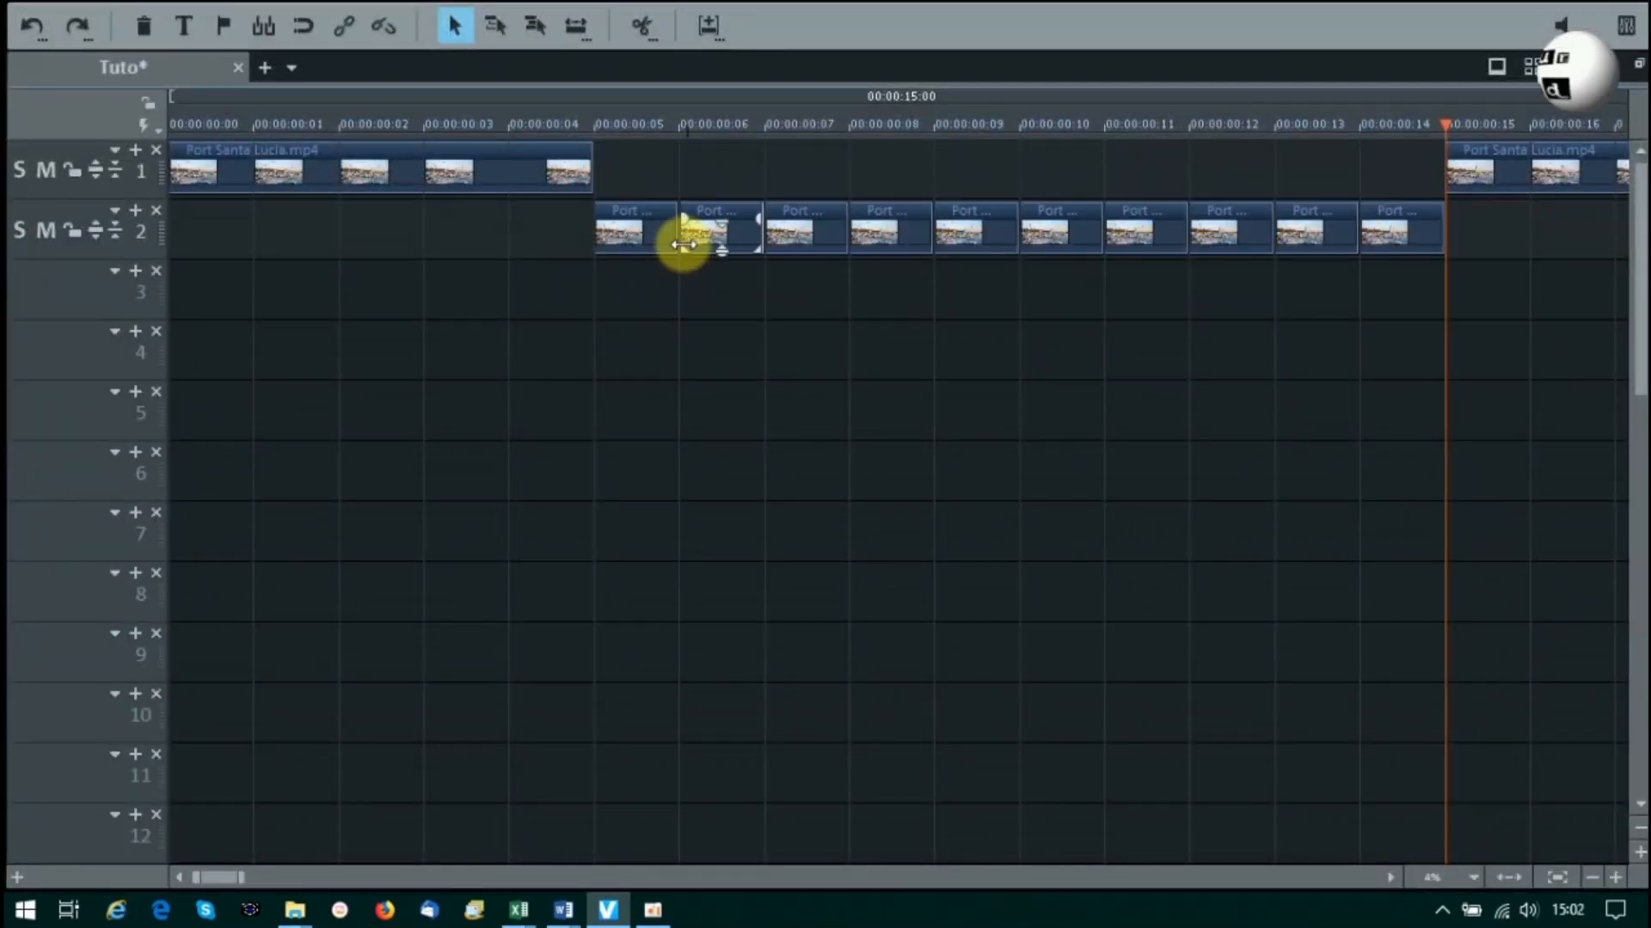
{"action": "left_click", "coordinate": [710, 212]}
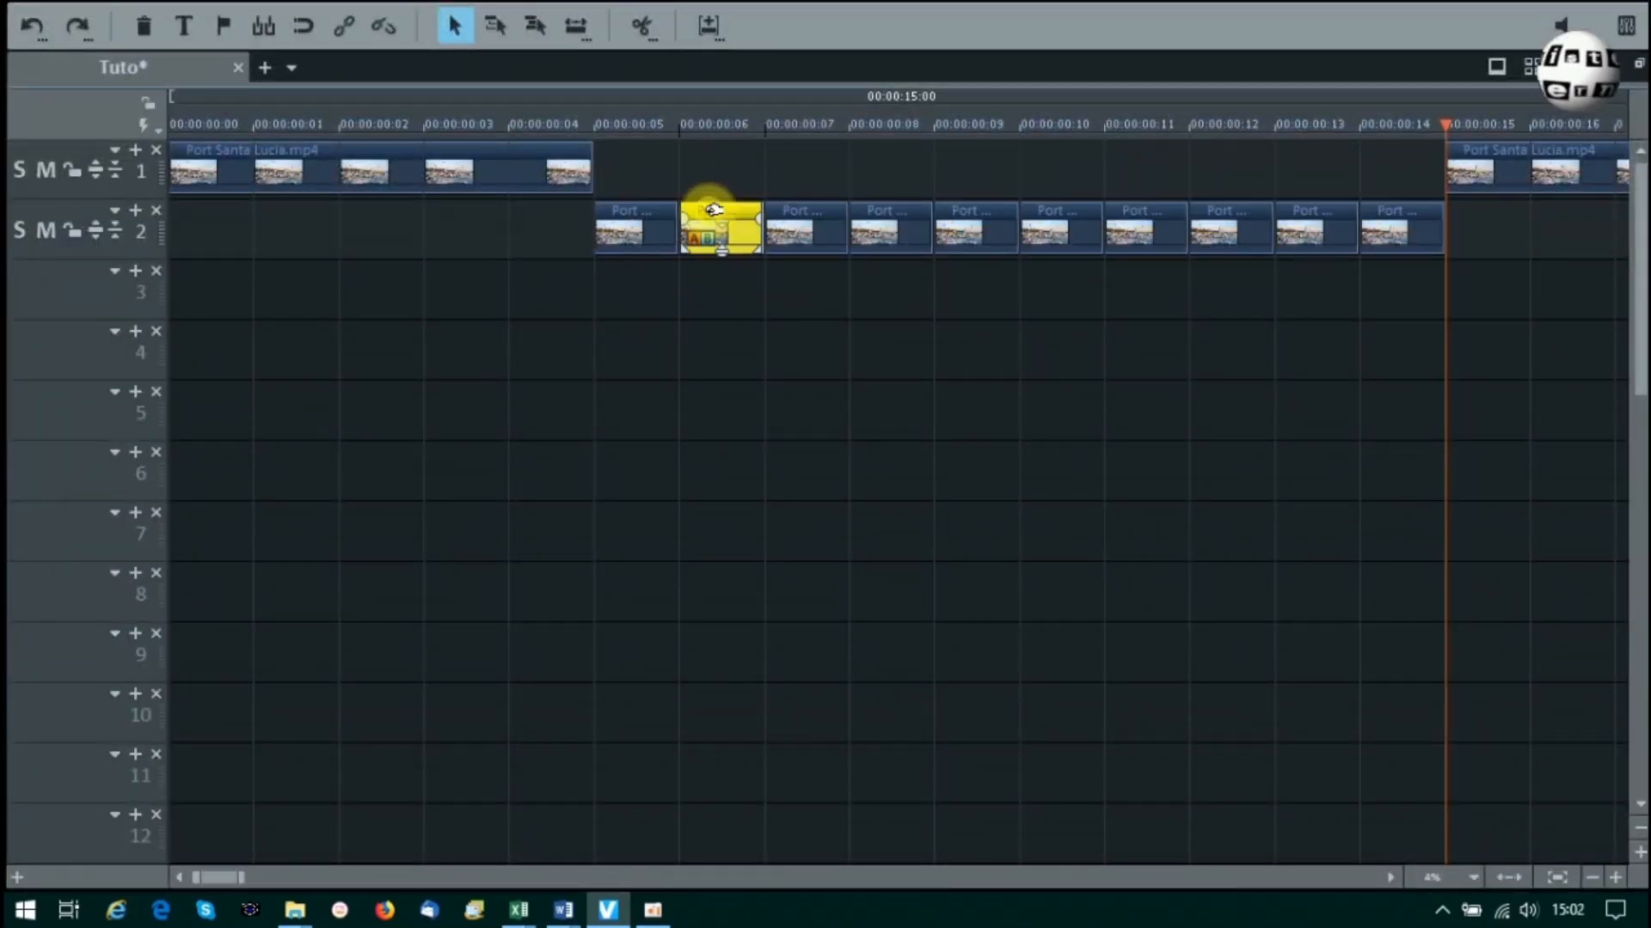
{"action": "left_click", "coordinate": [710, 209], "text": "ctrl"}
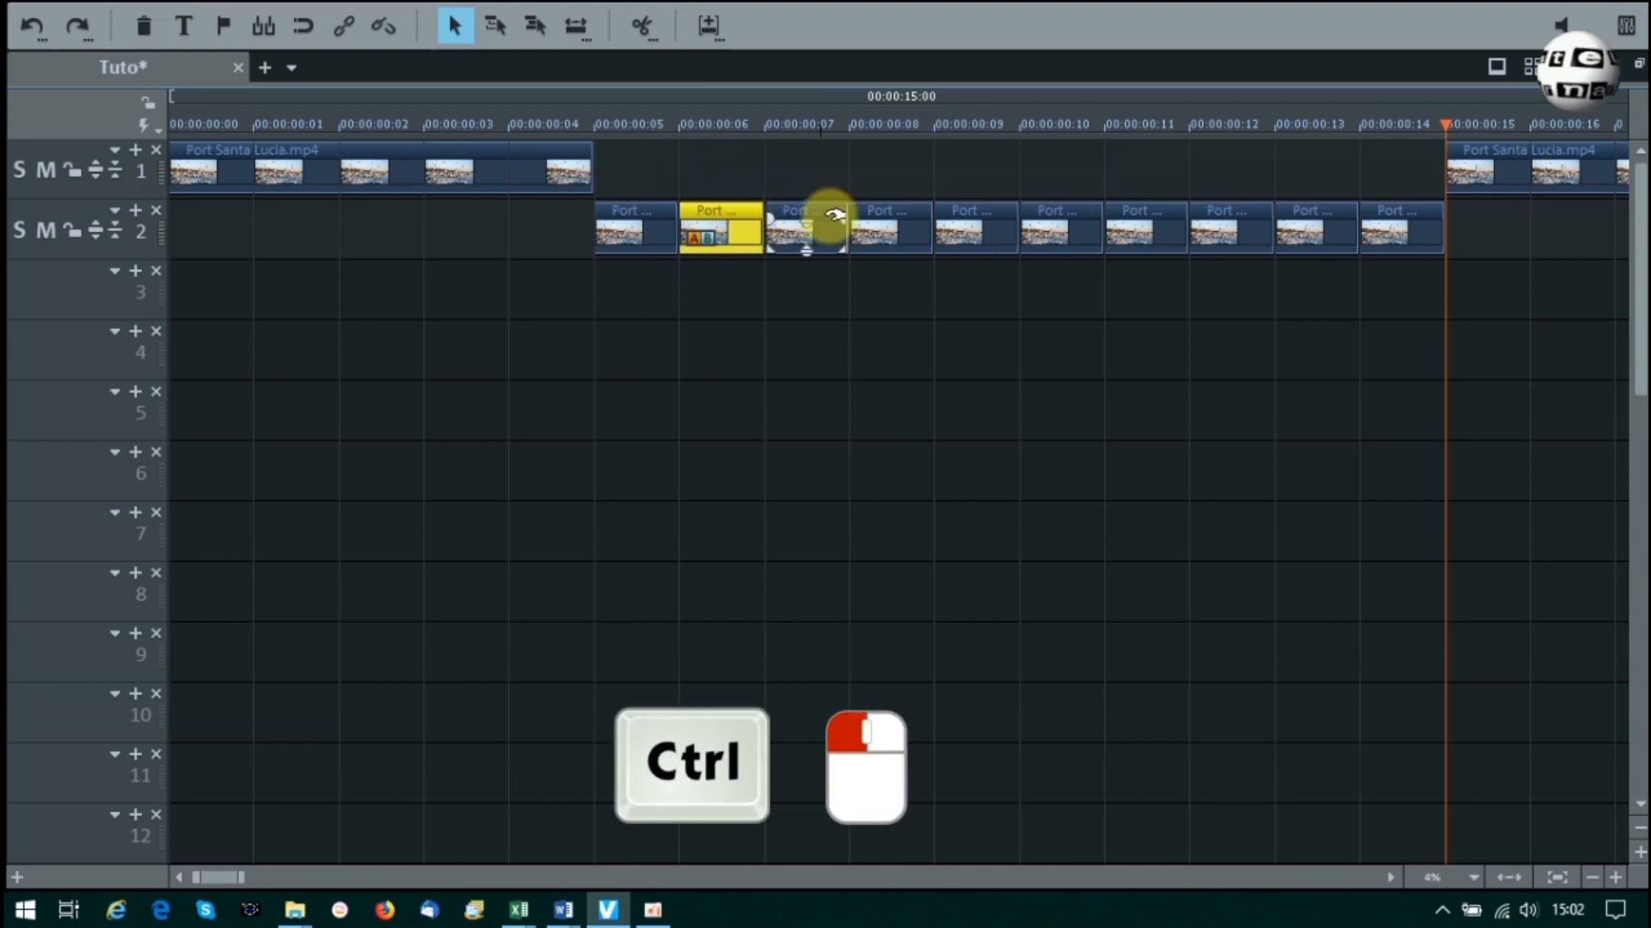
{"action": "left_click", "coordinate": [882, 217], "text": "ctrl"}
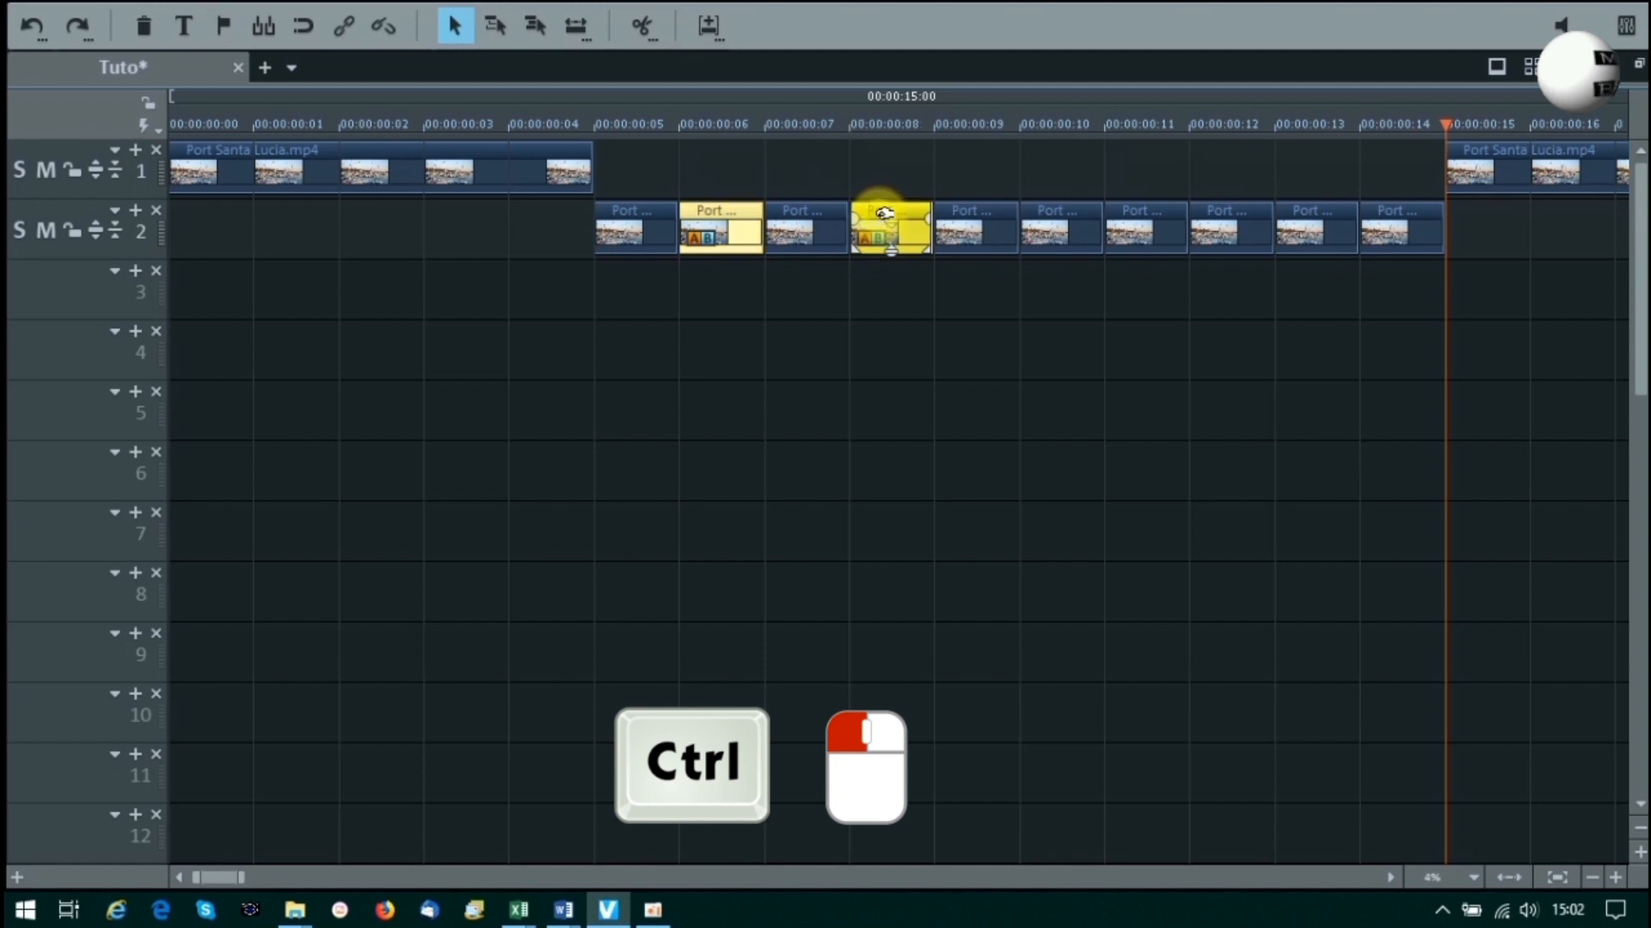
{"action": "left_click", "coordinate": [1045, 217], "text": "ctrl"}
{"action": "left_click", "coordinate": [1222, 216], "text": "ctrl"}
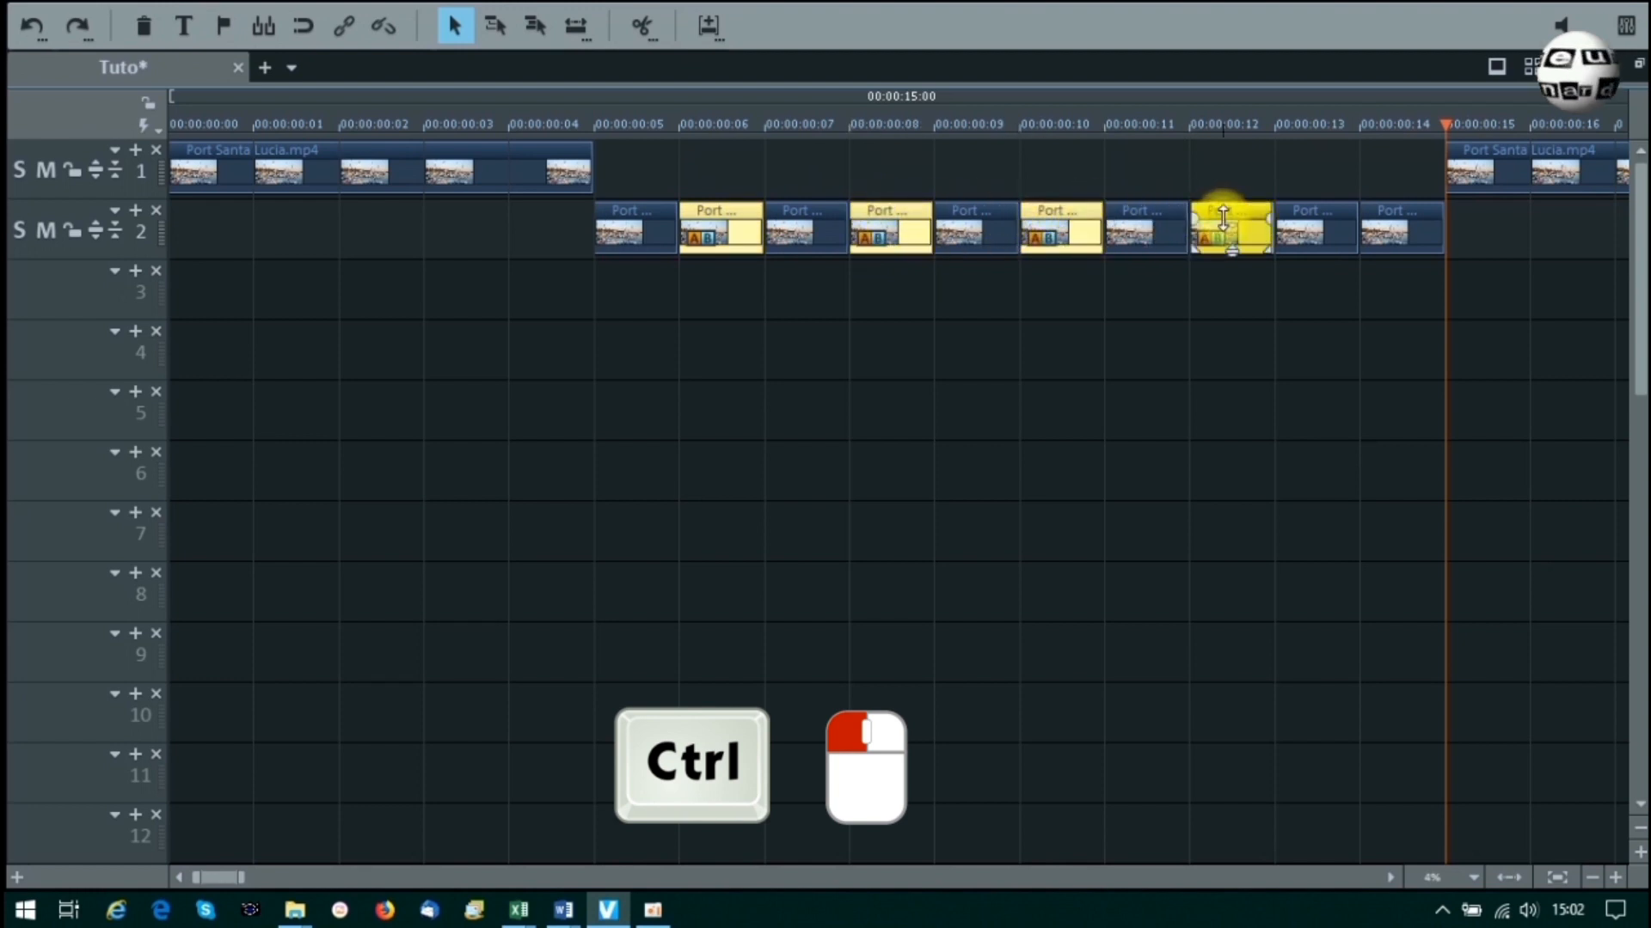
{"action": "left_click", "coordinate": [1392, 215], "text": "ctrl"}
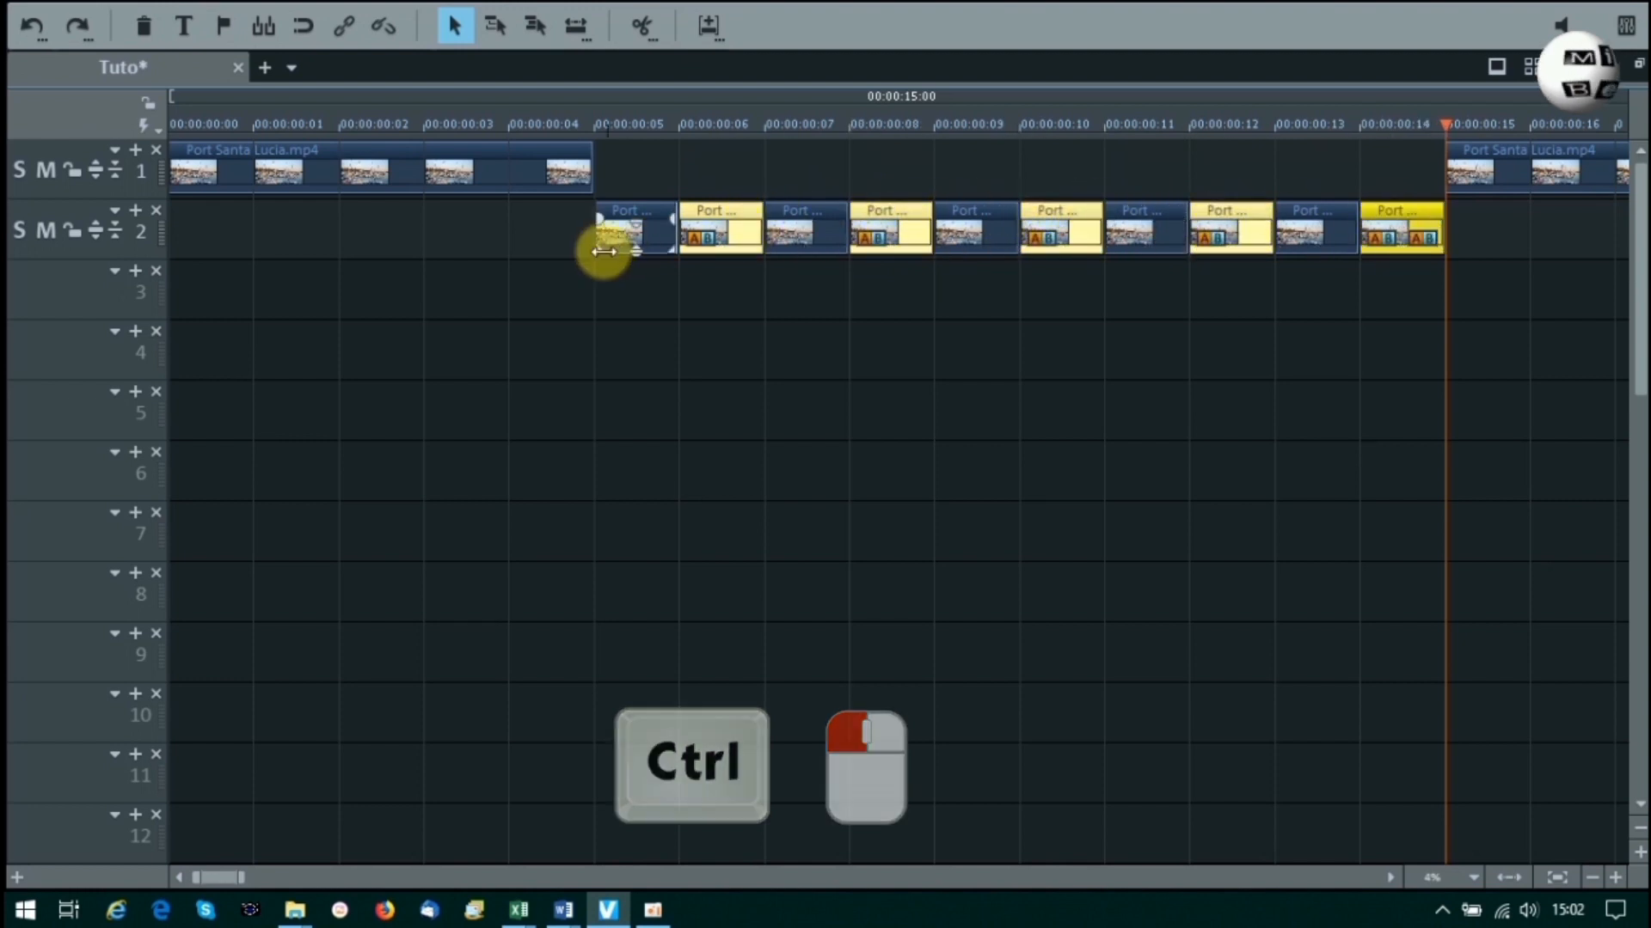
{"action": "left_click", "coordinate": [720, 220]}
{"action": "left_click_drag", "start_coordinate": [719, 255], "coordinate": [712, 288]}
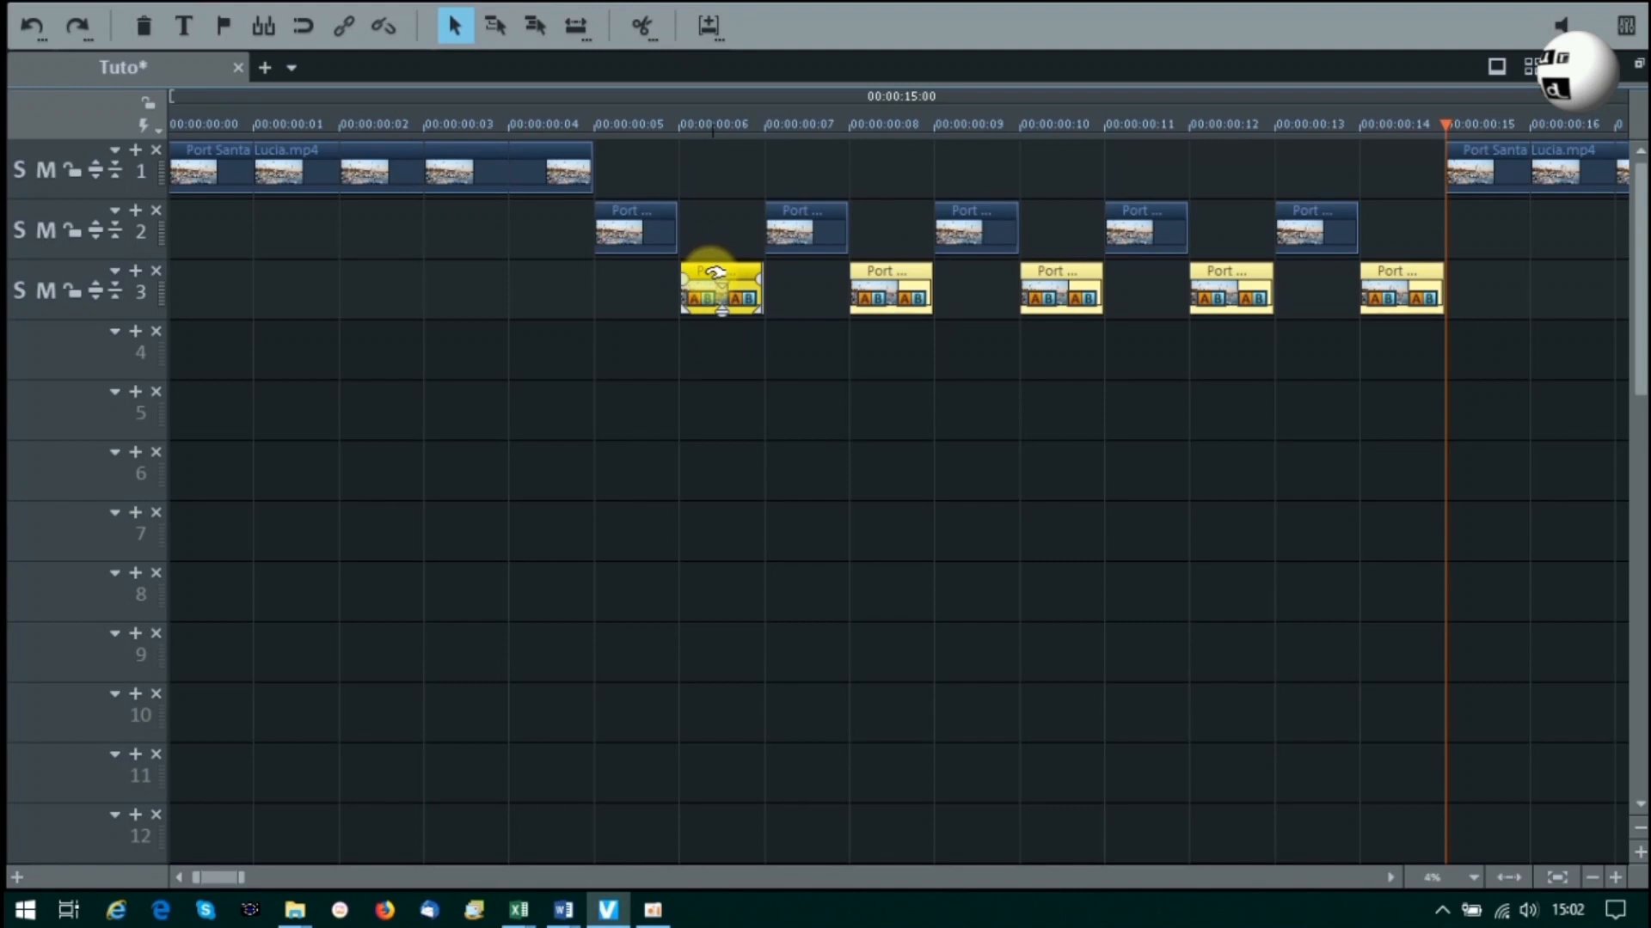
Duplicate the five track 3 segments onto track 4, shifted one frame later so the copies start at frame 7.
{"action": "key", "text": "d"}
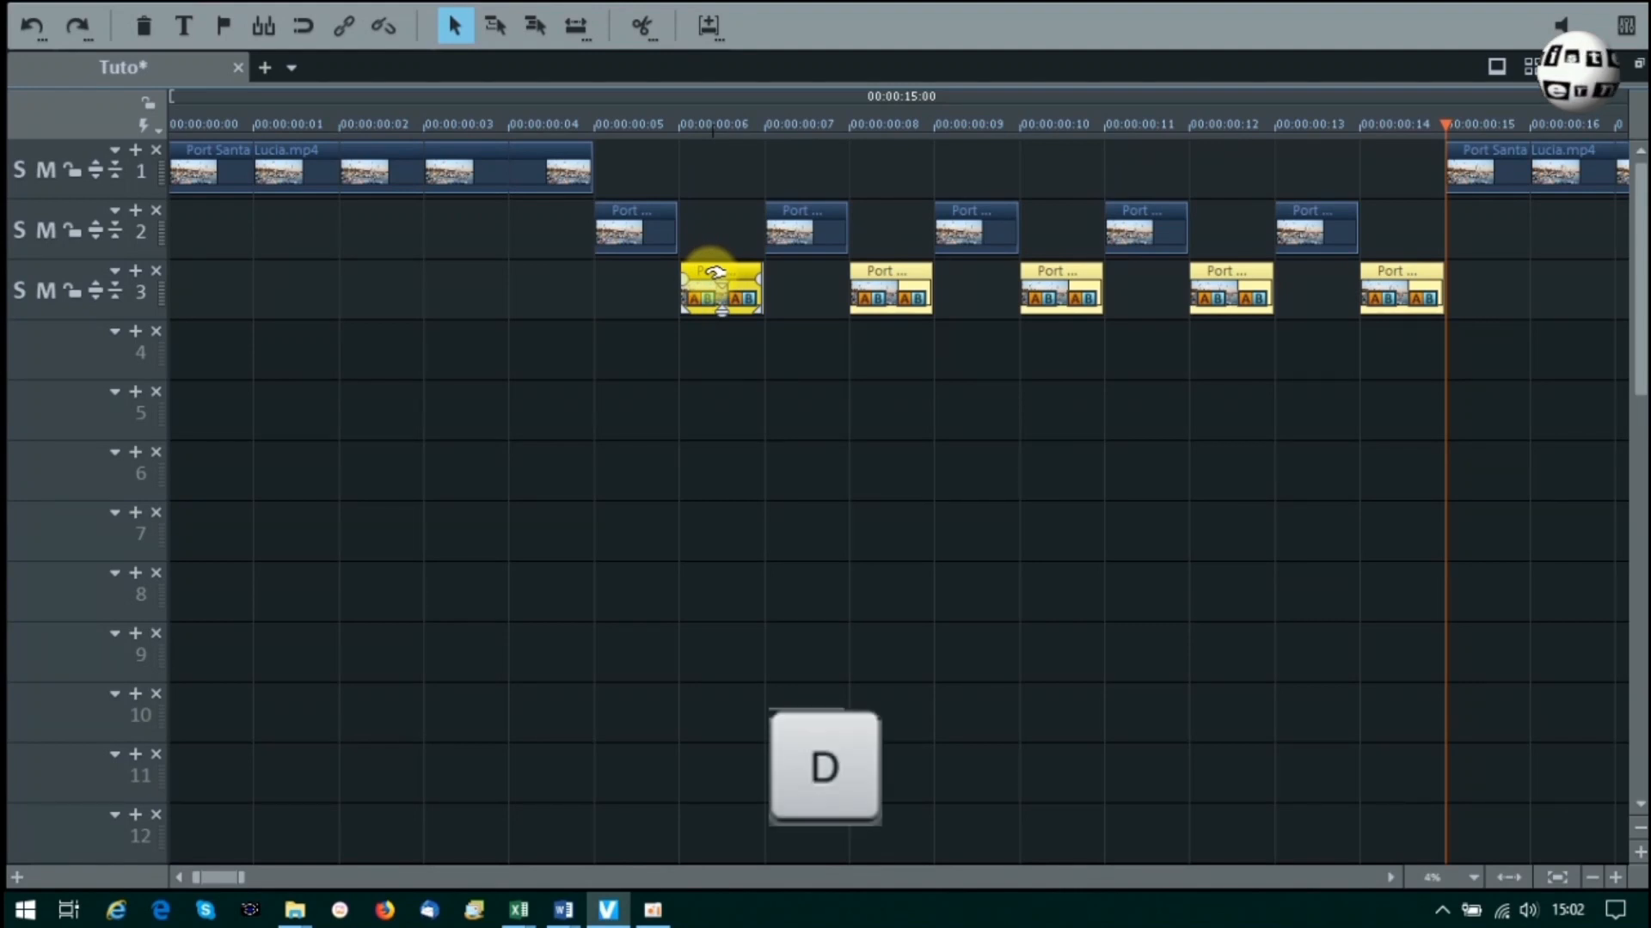
{"action": "left_click_drag", "start_coordinate": [716, 273], "coordinate": [722, 327]}
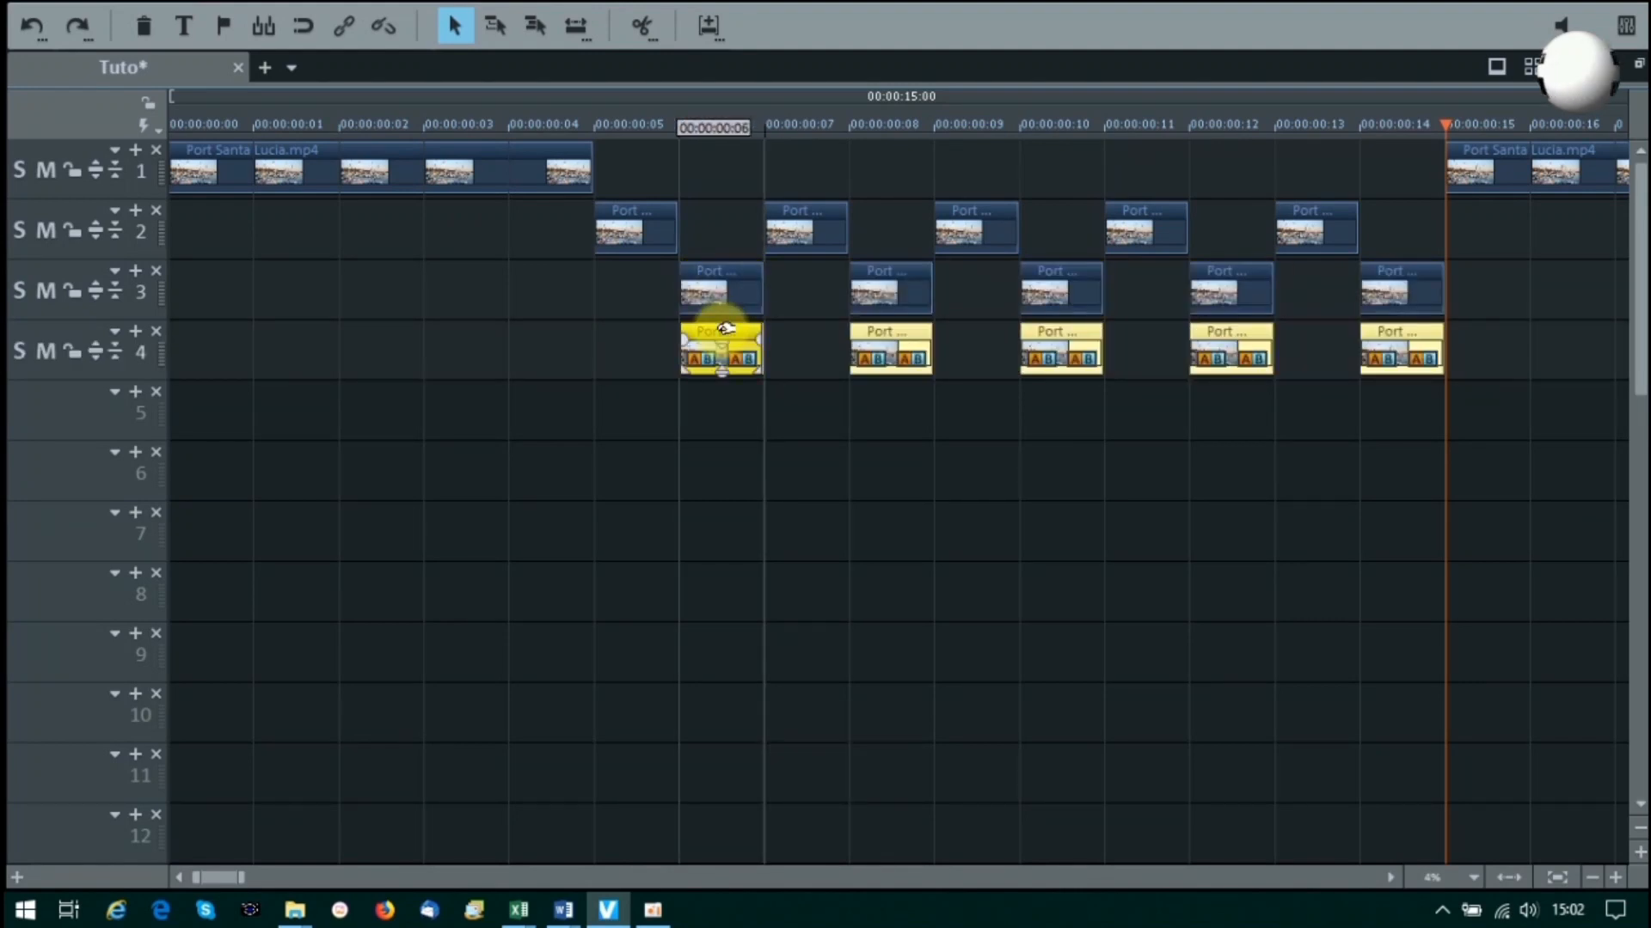
{"action": "left_click_drag", "start_coordinate": [737, 325], "coordinate": [778, 323]}
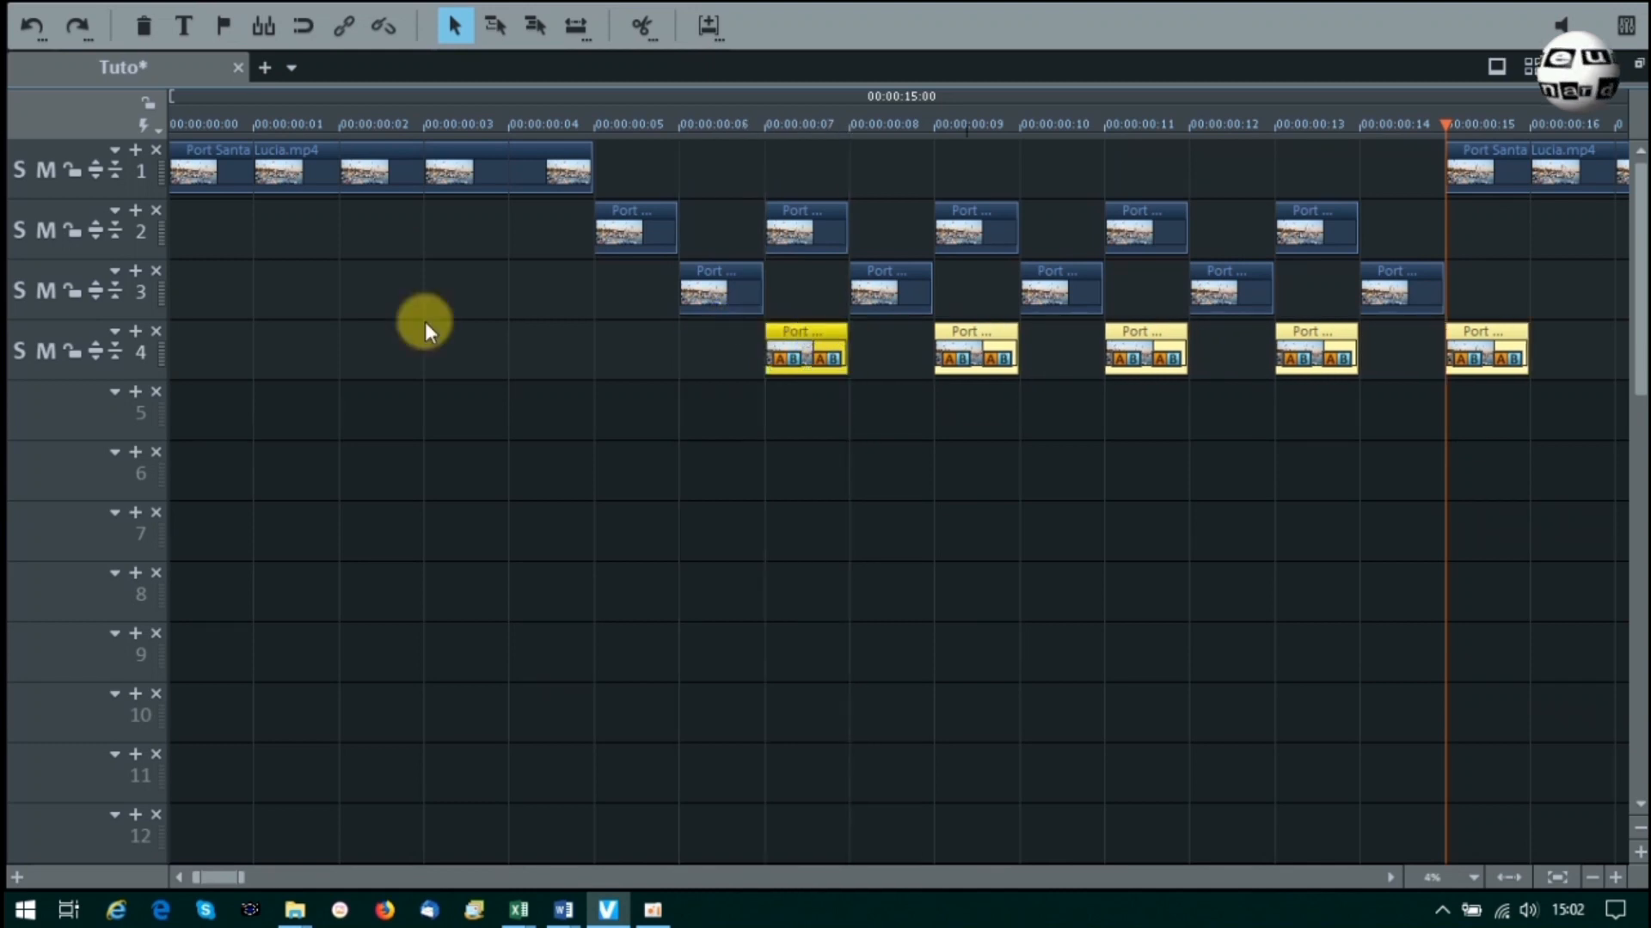
{"action": "left_click", "coordinate": [297, 316]}
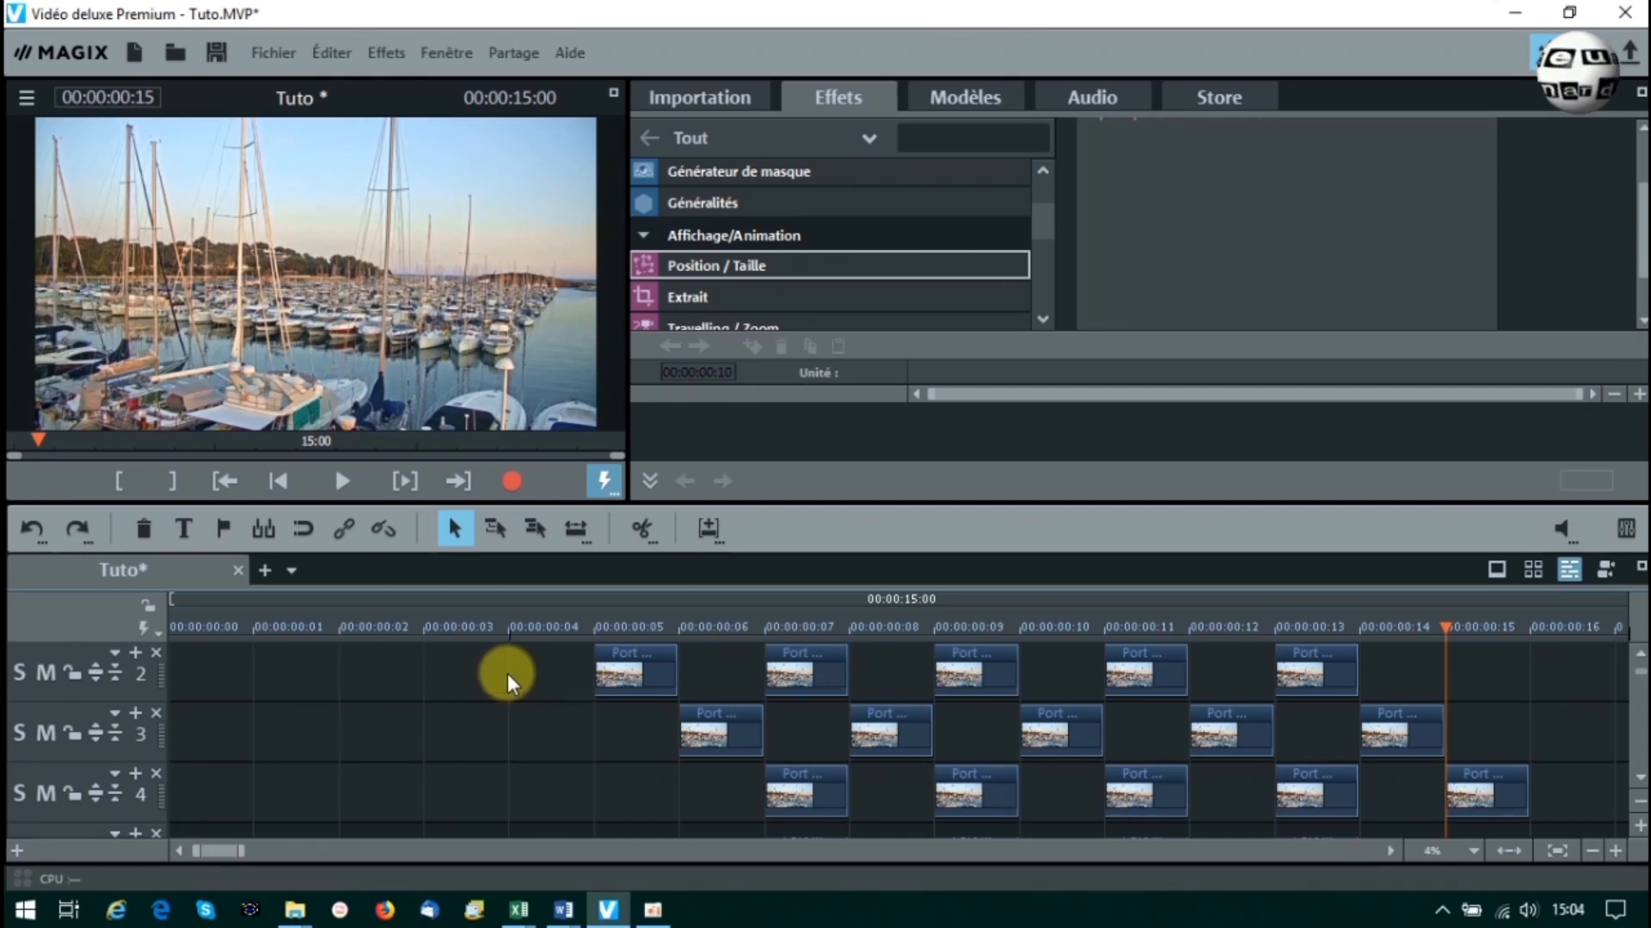
Offset all five track 2 segments with the Position/Size effect, setting the left position to -7 and the top position to 0.
{"action": "left_click", "coordinate": [605, 668]}
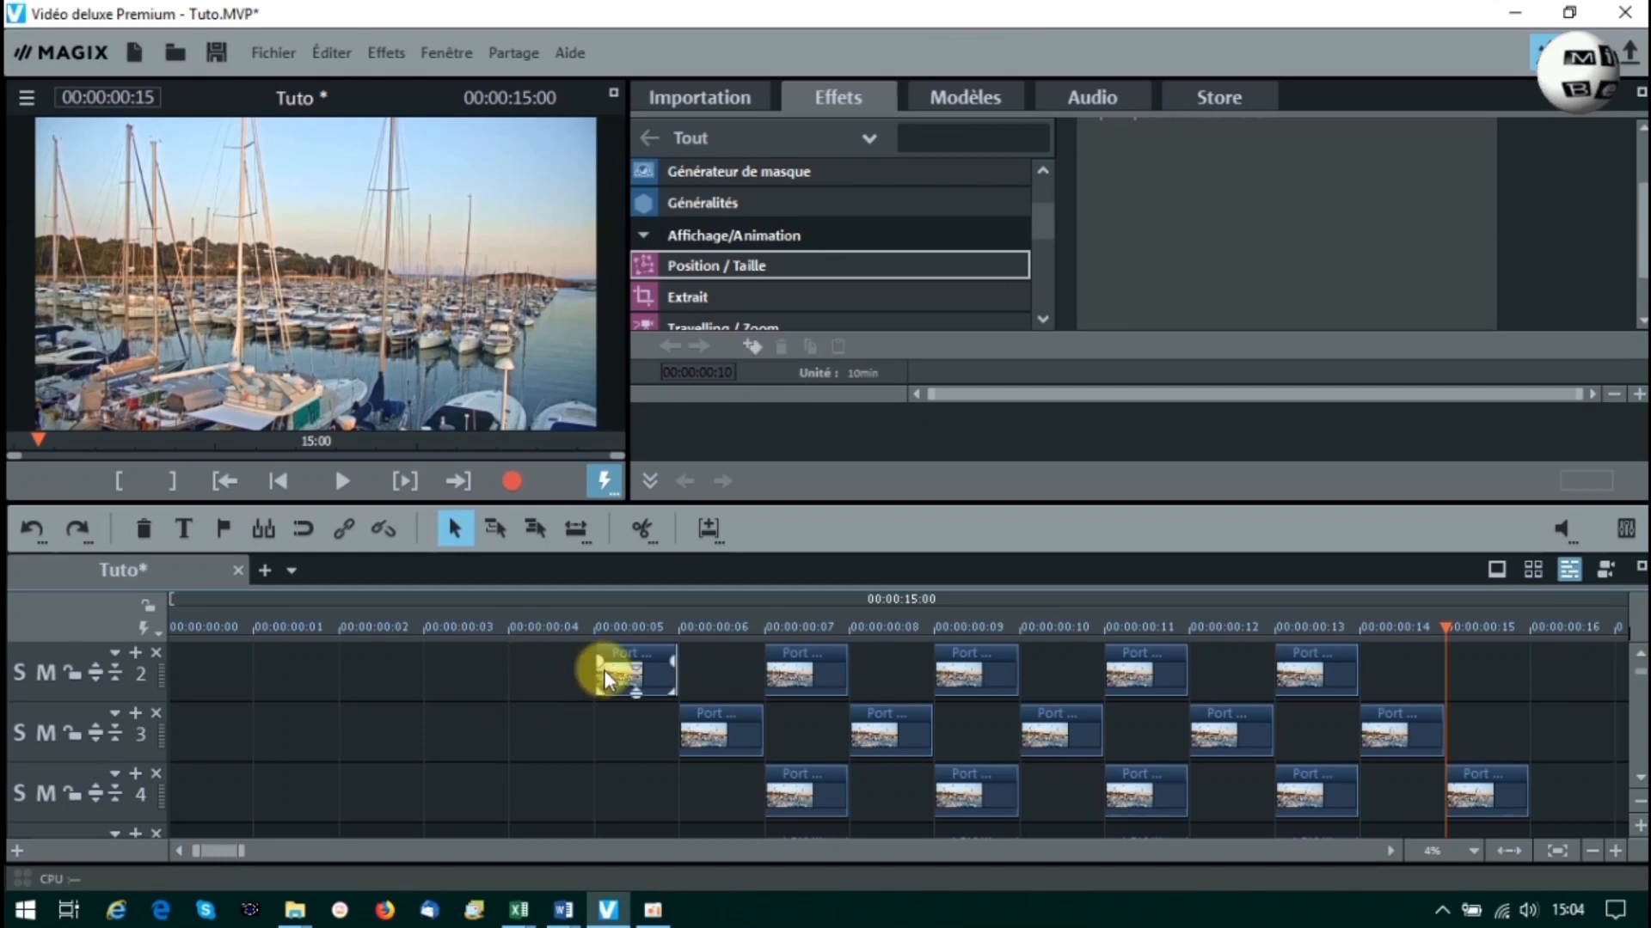
{"action": "left_click_drag", "start_coordinate": [533, 662], "coordinate": [1369, 676]}
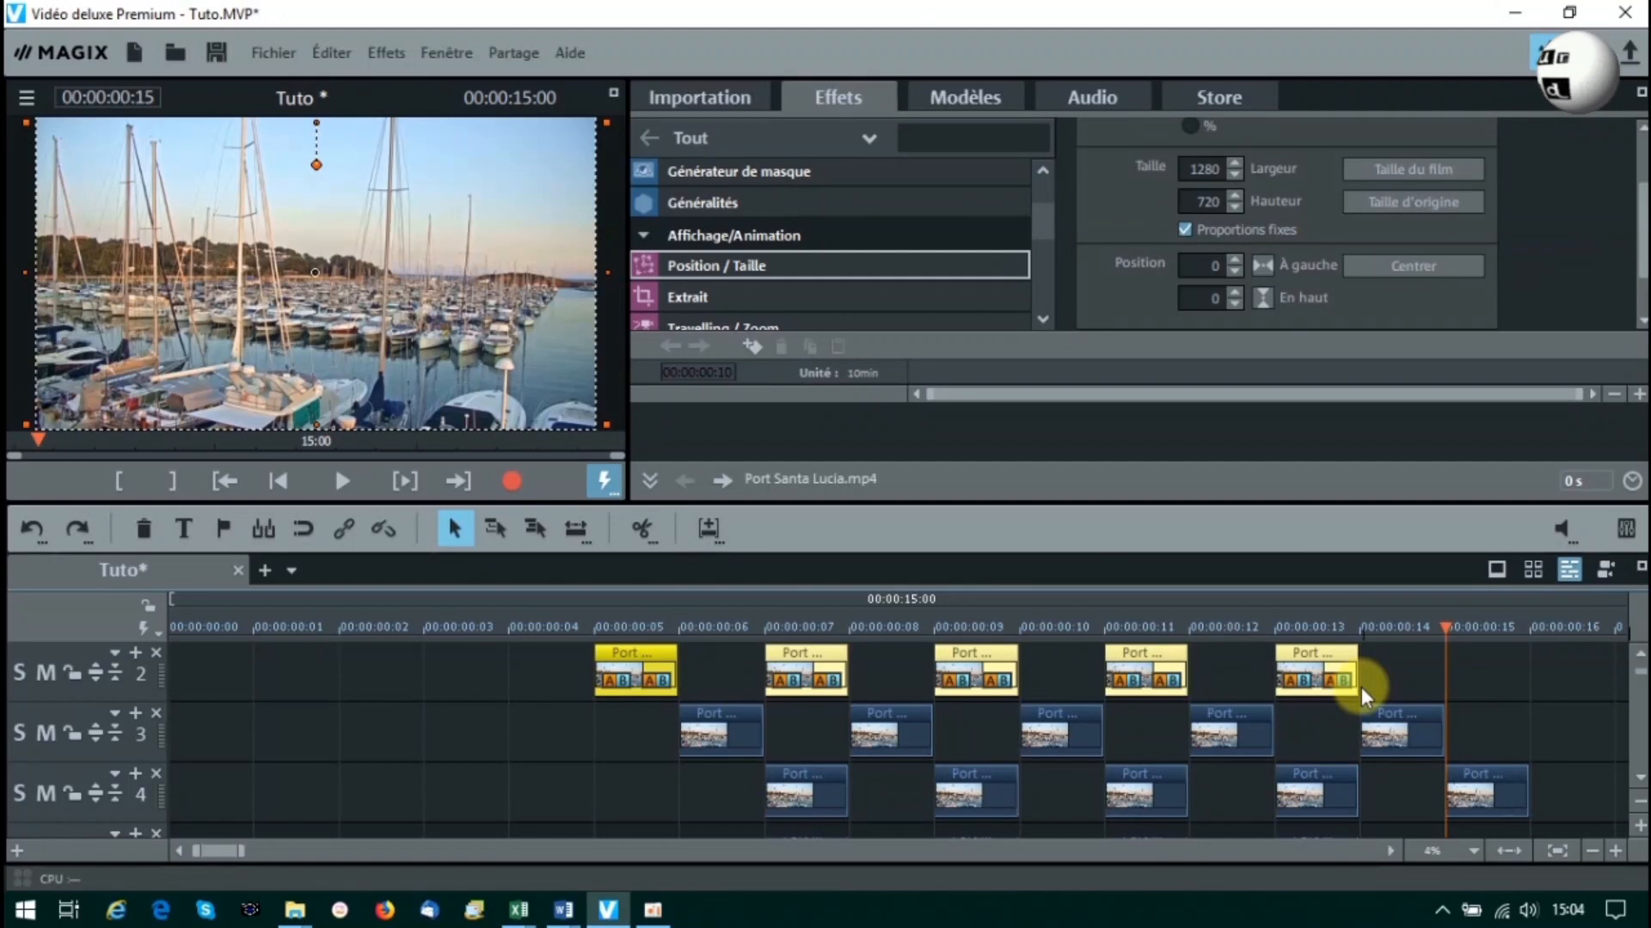
{"action": "left_click", "coordinate": [707, 262]}
{"action": "mouse_move", "coordinate": [500, 266]}
{"action": "left_mouse_down"}
{"action": "mouse_move", "coordinate": [481, 258]}
{"action": "mouse_move", "coordinate": [498, 266]}
{"action": "left_mouse_up"}
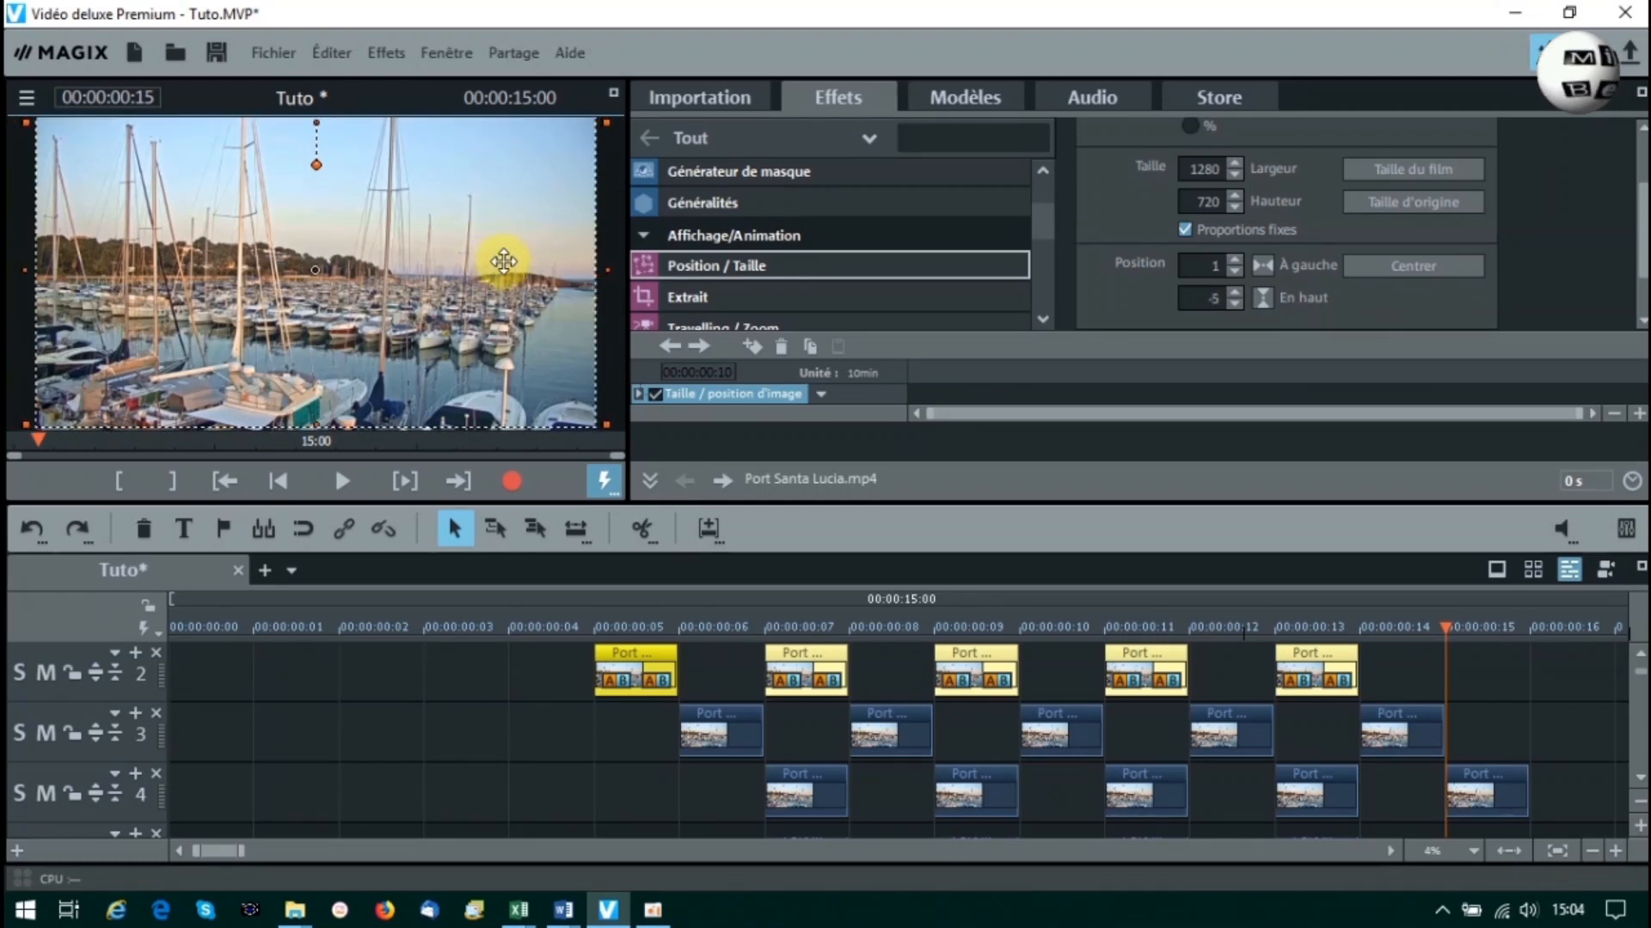
{"action": "left_click", "coordinate": [1260, 298]}
{"action": "double_click", "coordinate": [1210, 269]}
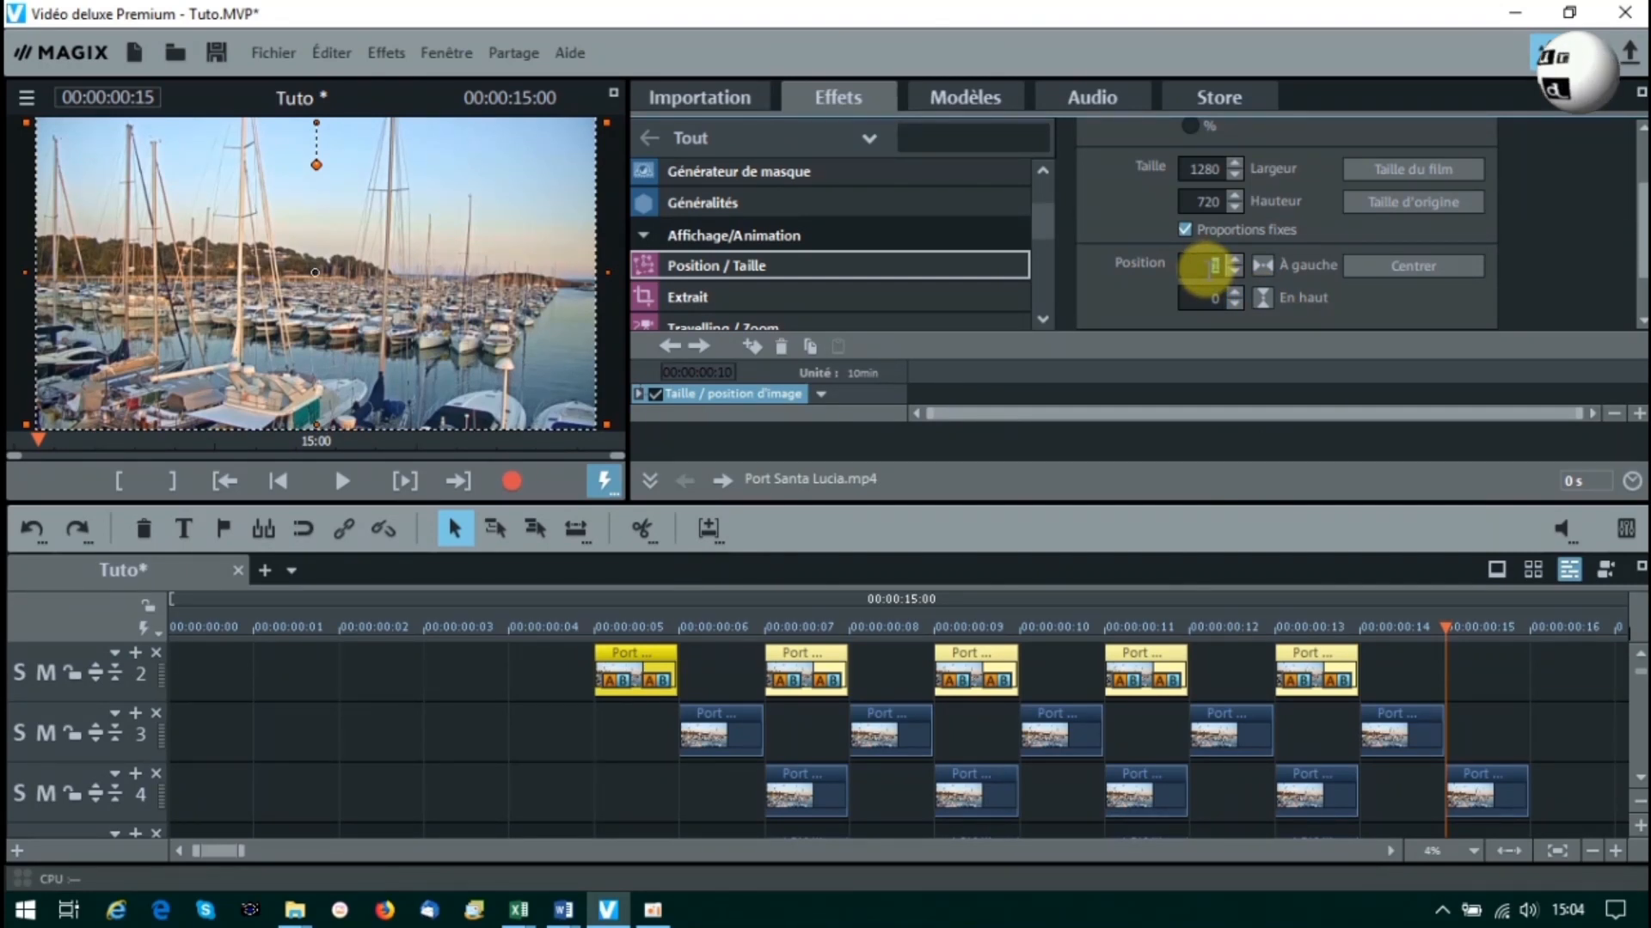
{"action": "type", "text": "-7"}
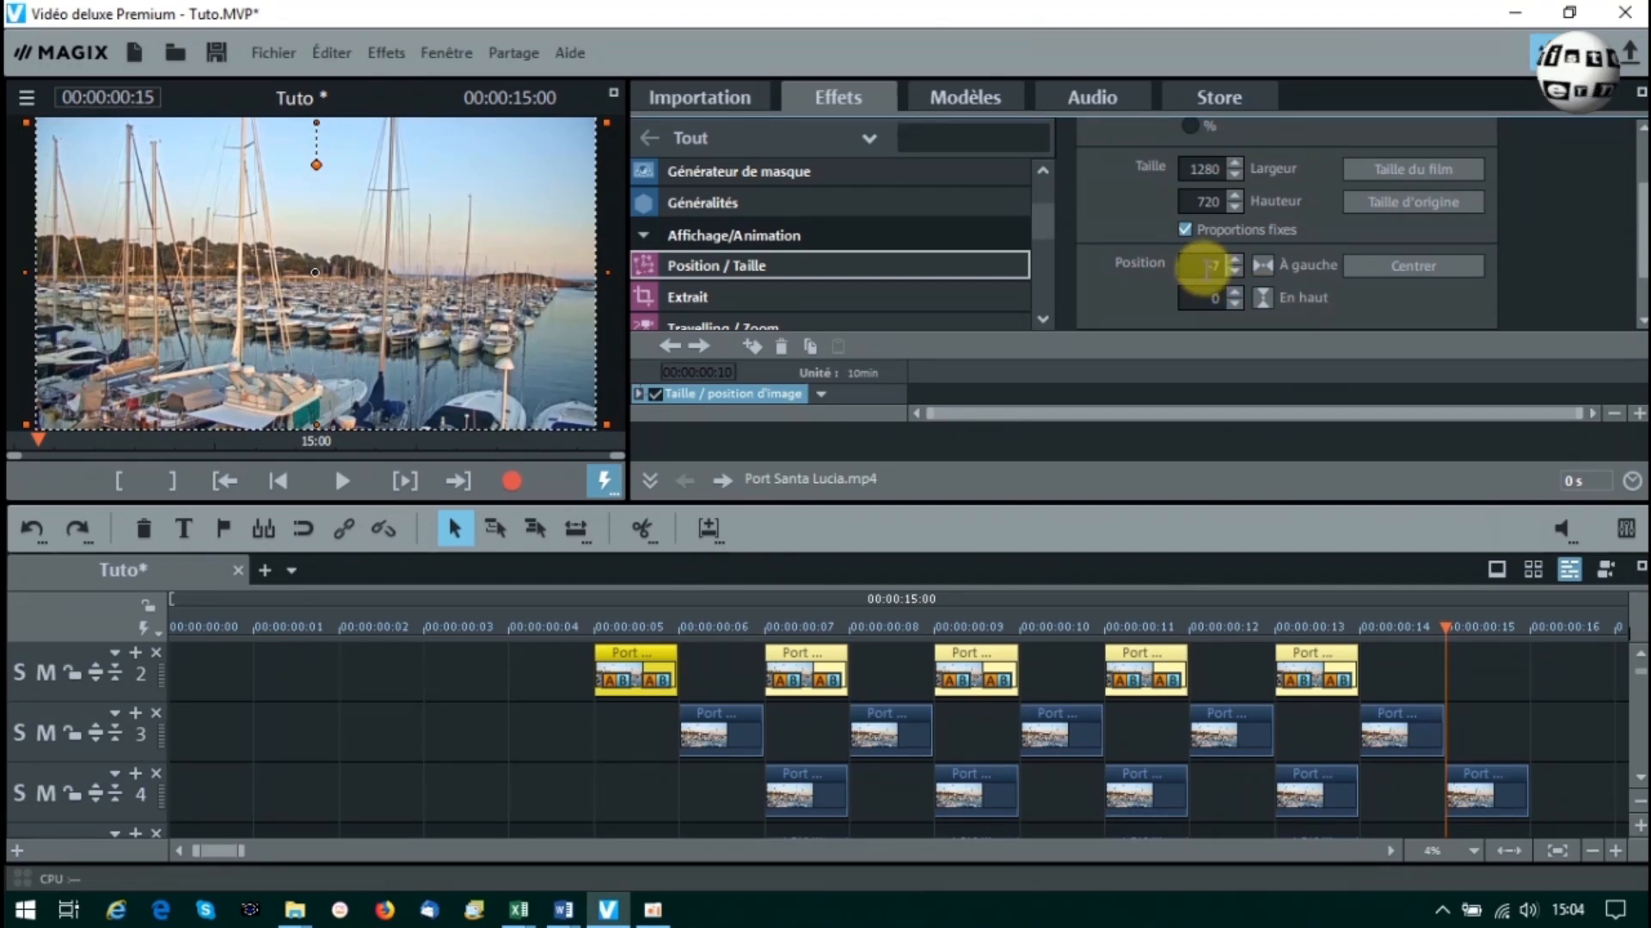
{"action": "left_click", "coordinate": [504, 653]}
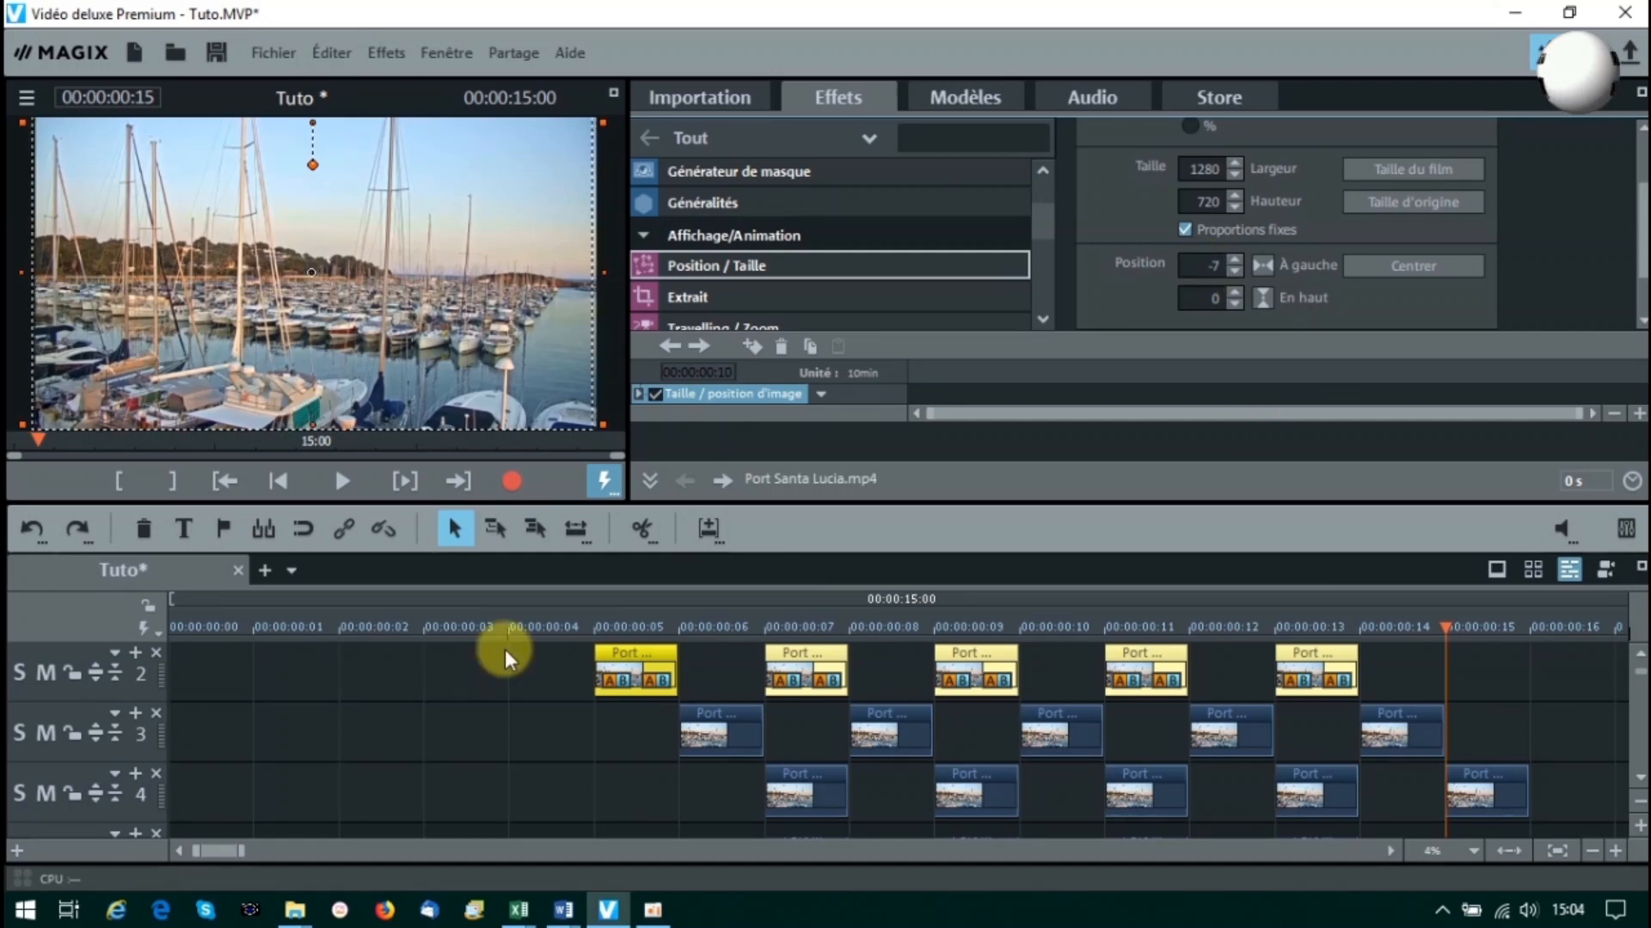
Set both the left and top position of all five track 3 segments to 7.
{"action": "left_click_drag", "start_coordinate": [636, 729], "coordinate": [1466, 730]}
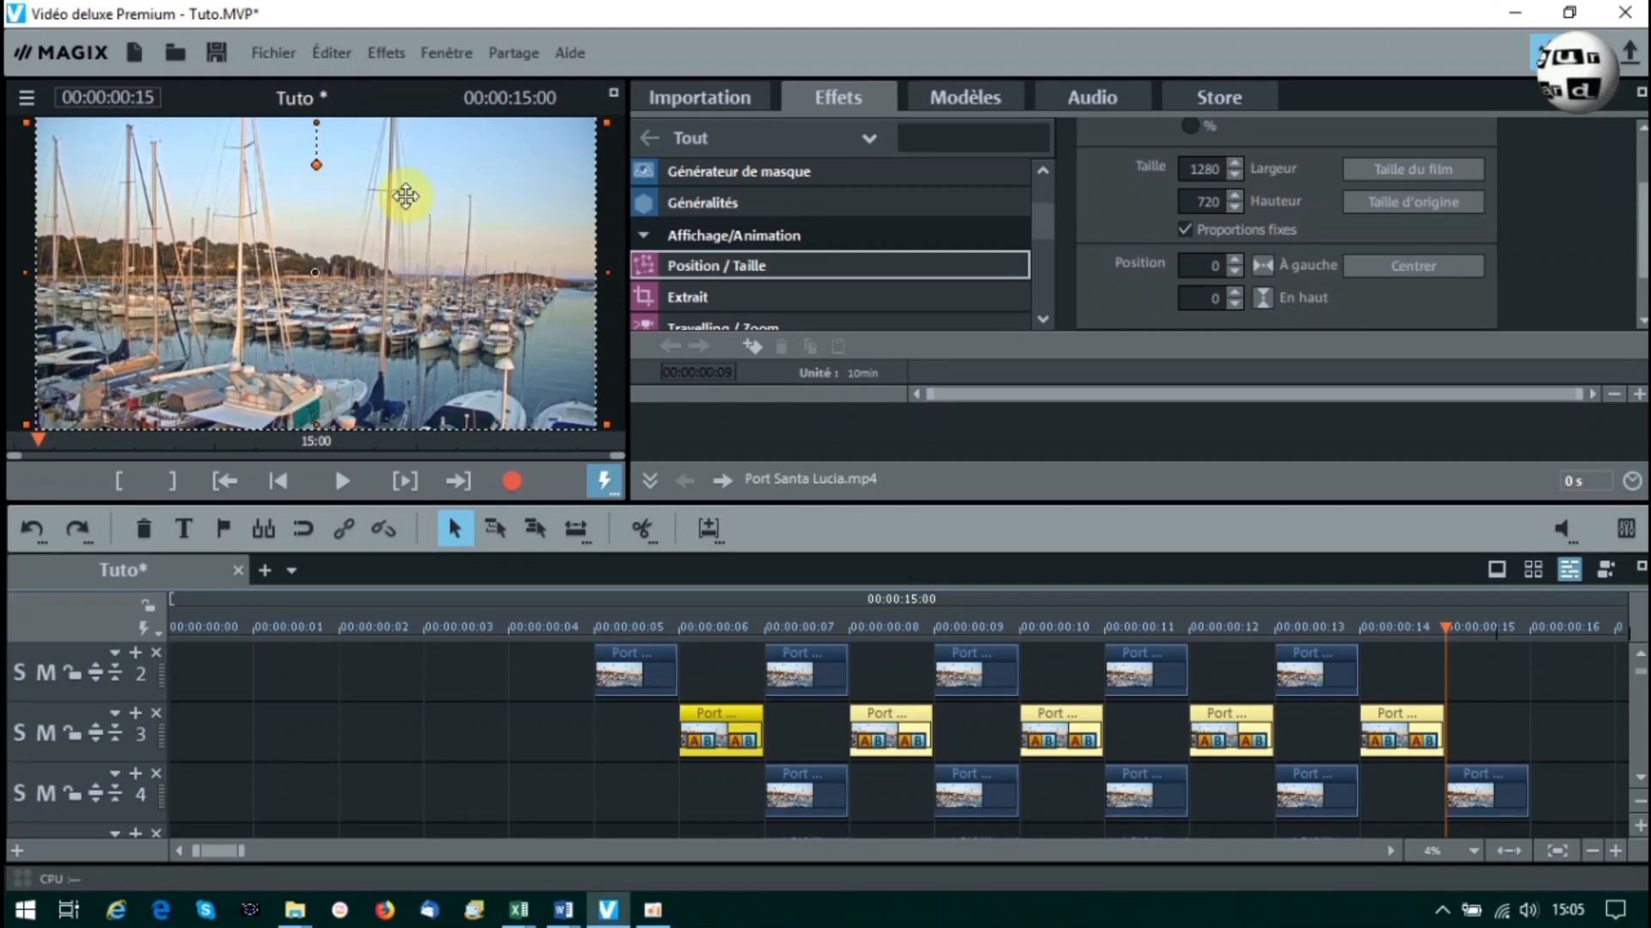
{"action": "left_click", "coordinate": [1188, 267]}
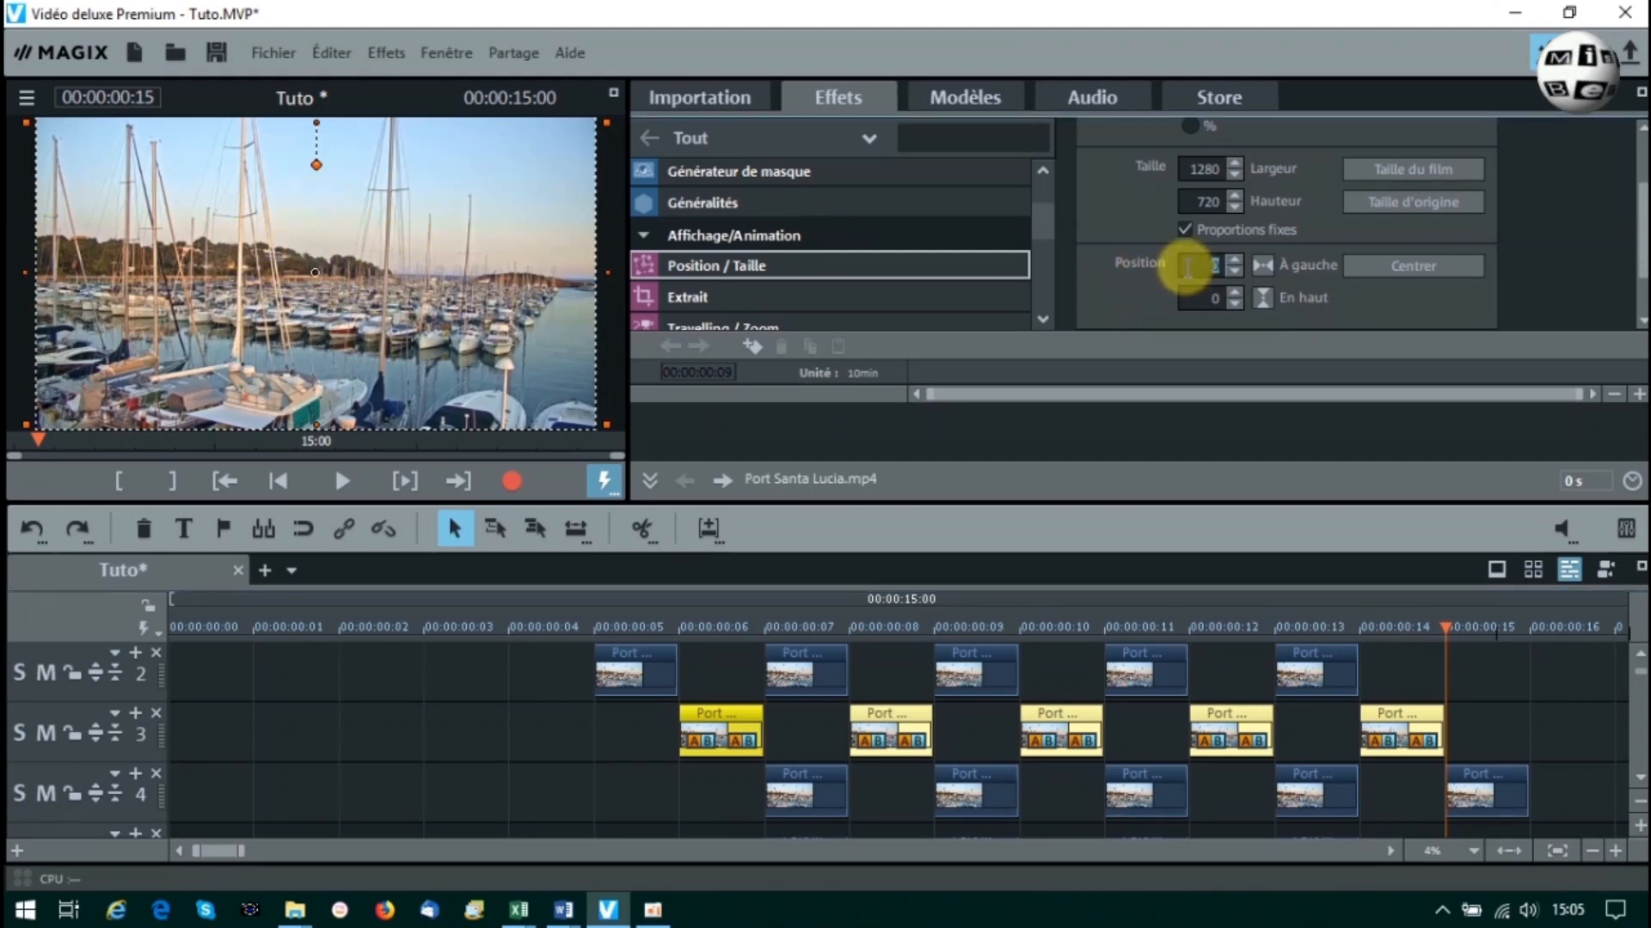
{"action": "type", "text": "7"}
{"action": "left_click", "coordinate": [1196, 303]}
{"action": "type", "text": "7"}
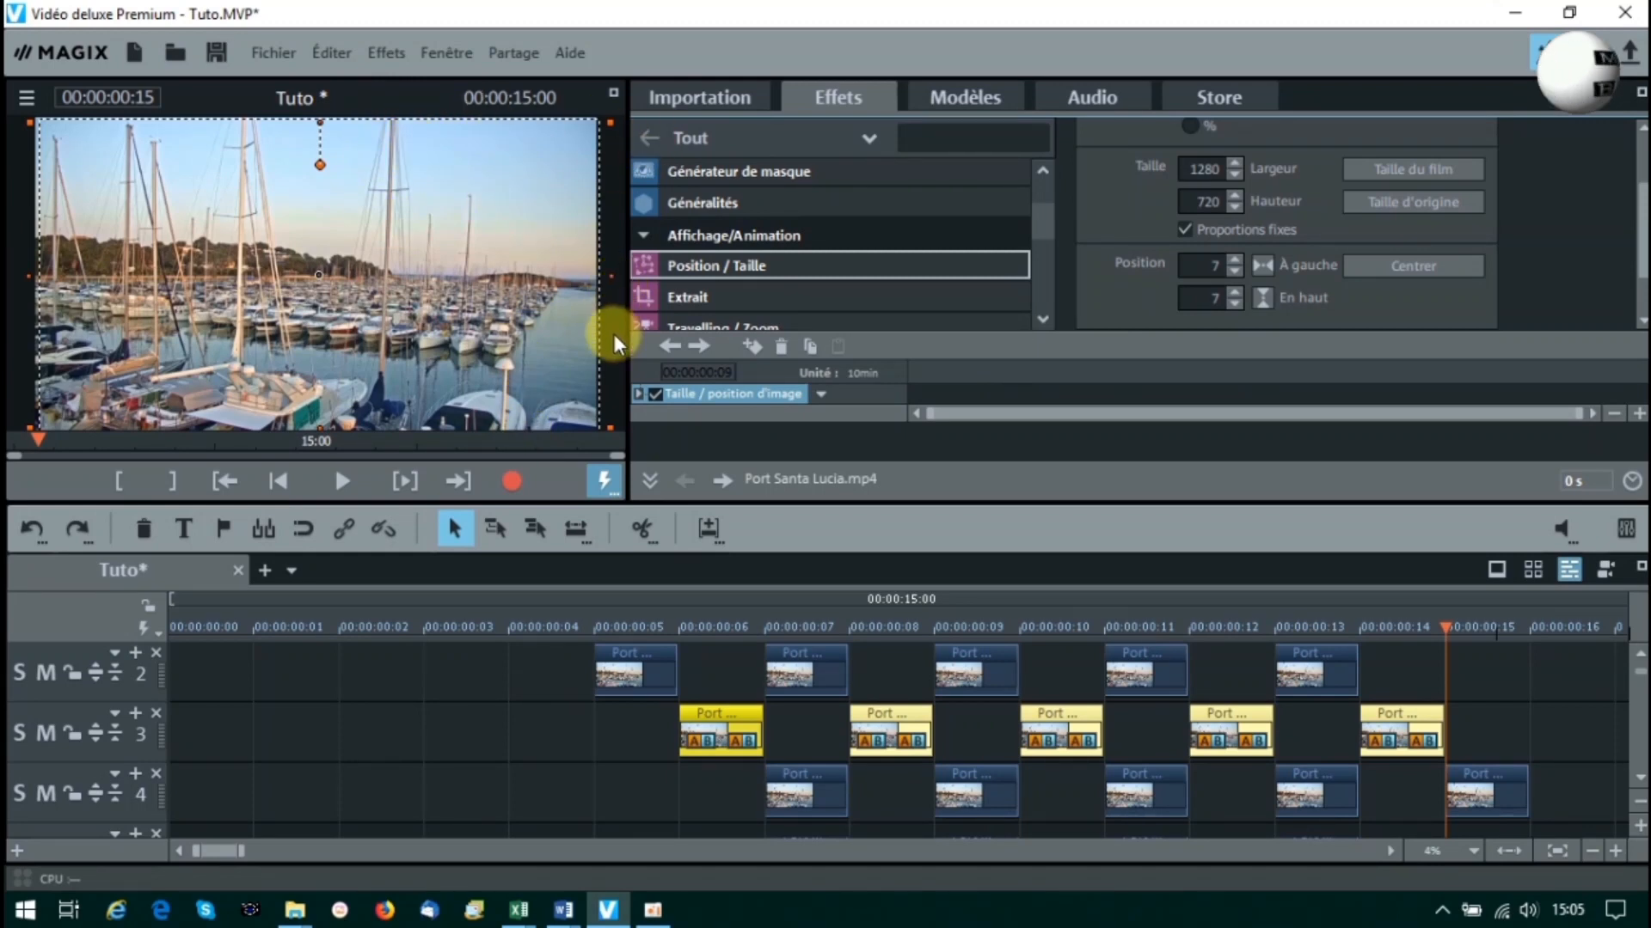
Set both the left and top position of all five track 4 segments to -7.
{"action": "left_click", "coordinate": [693, 785]}
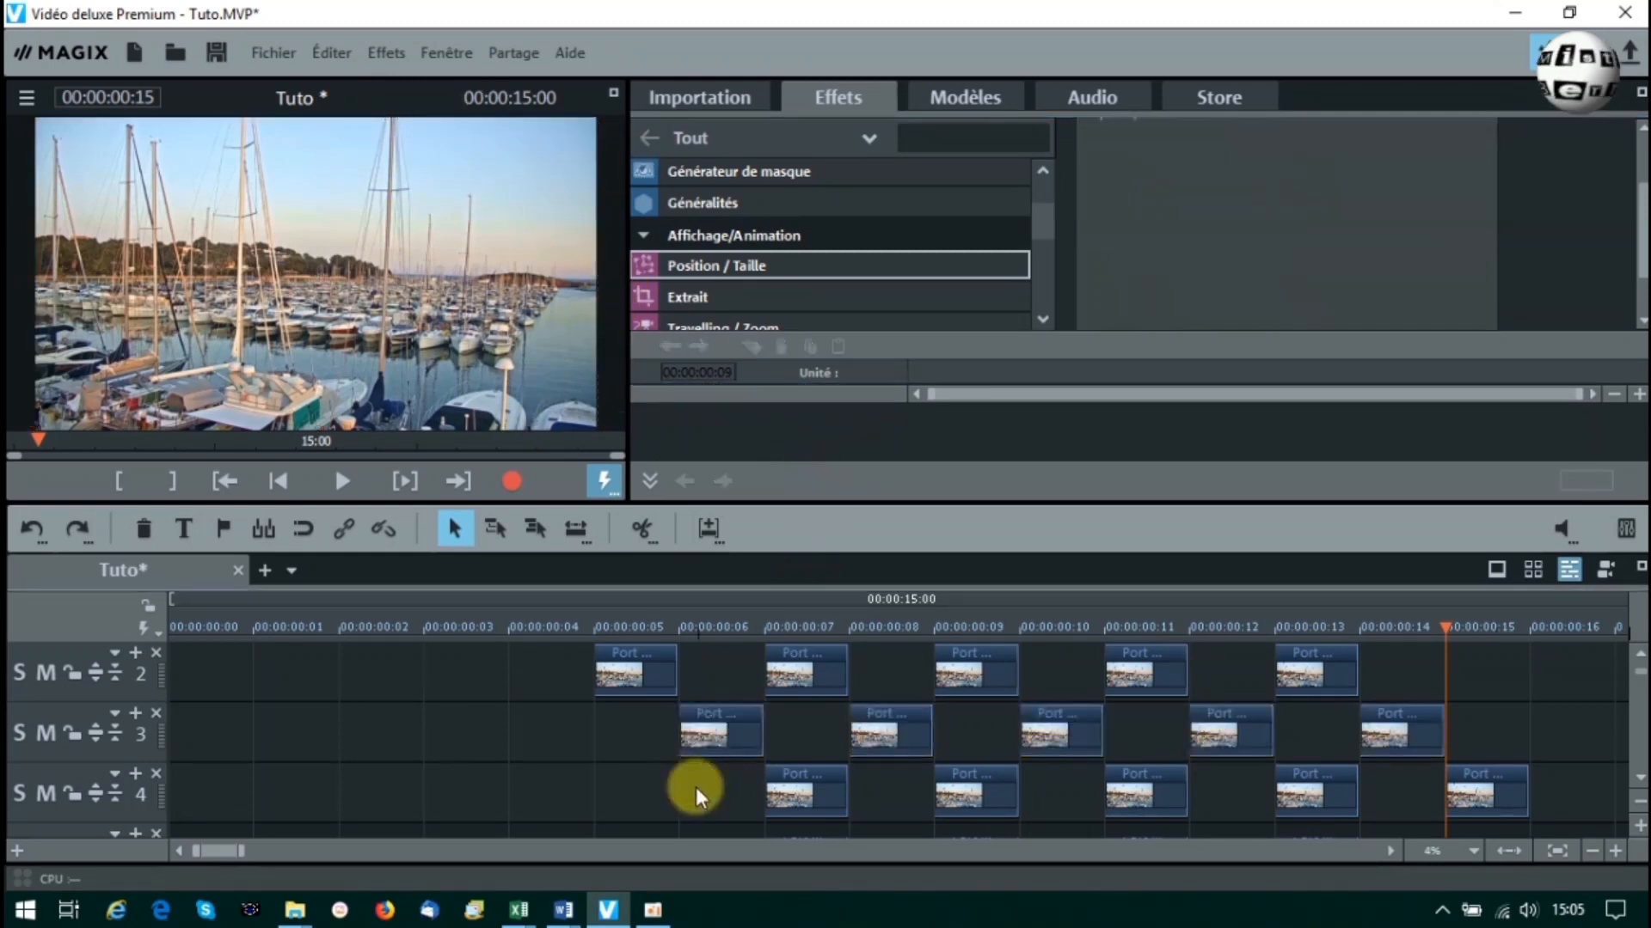
{"action": "left_click", "coordinate": [1487, 813]}
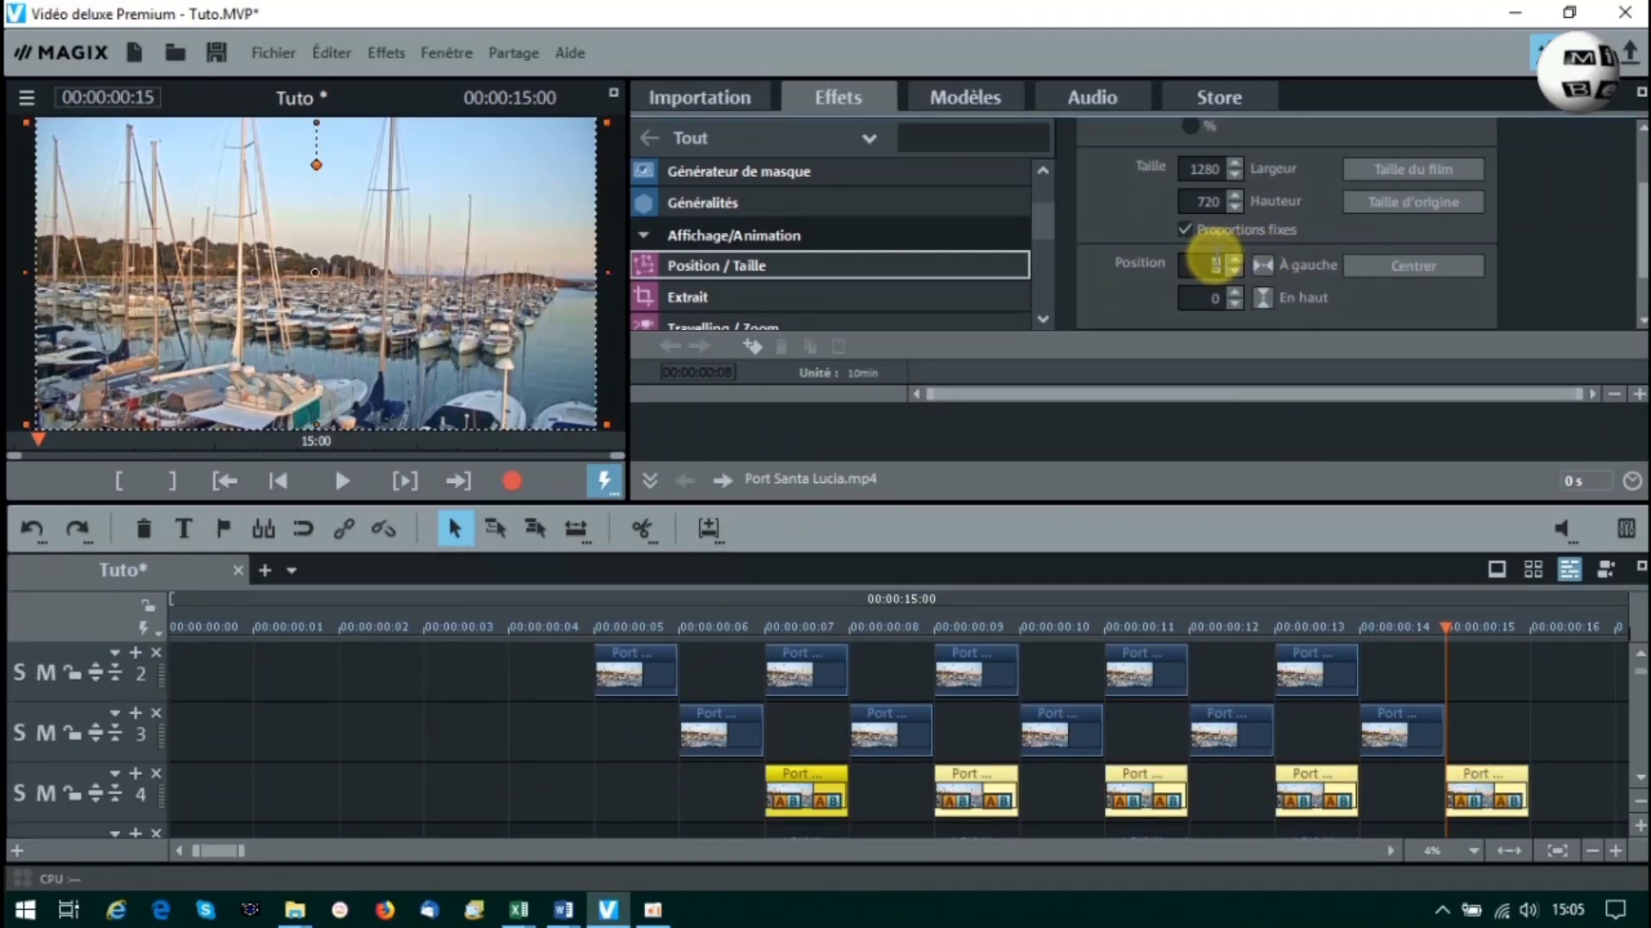
{"action": "left_click", "coordinate": [1232, 303]}
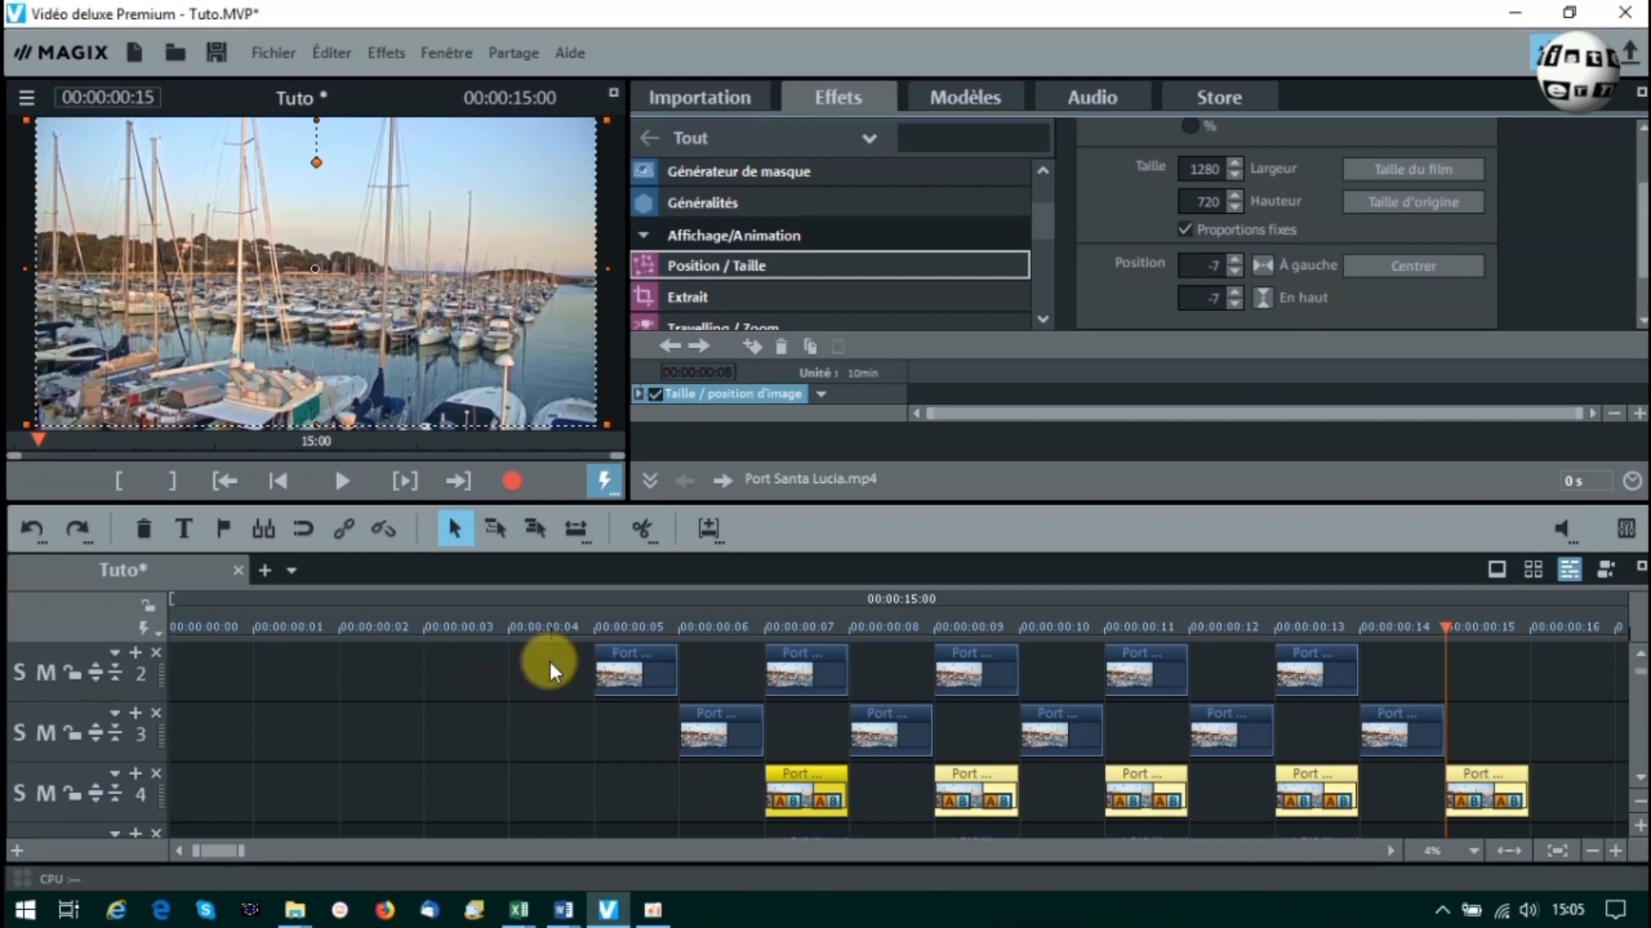
Preview the offset segments by playing the film from frame 4, and stop the playback.
{"action": "left_click", "coordinate": [519, 625]}
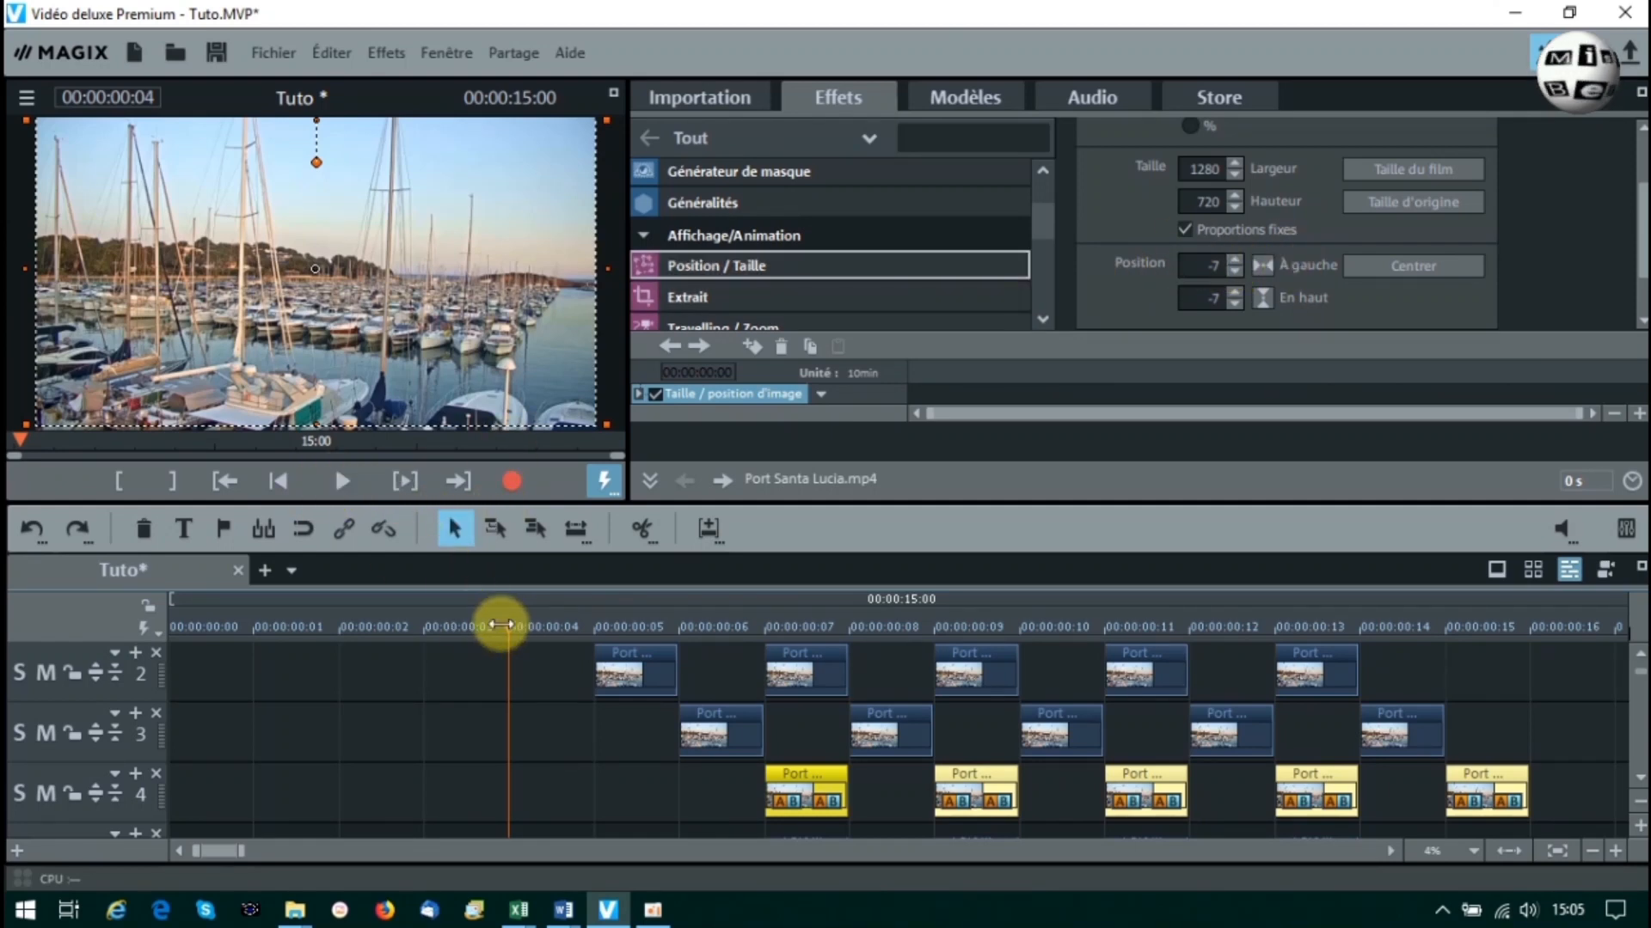
{"action": "left_click", "coordinate": [340, 481]}
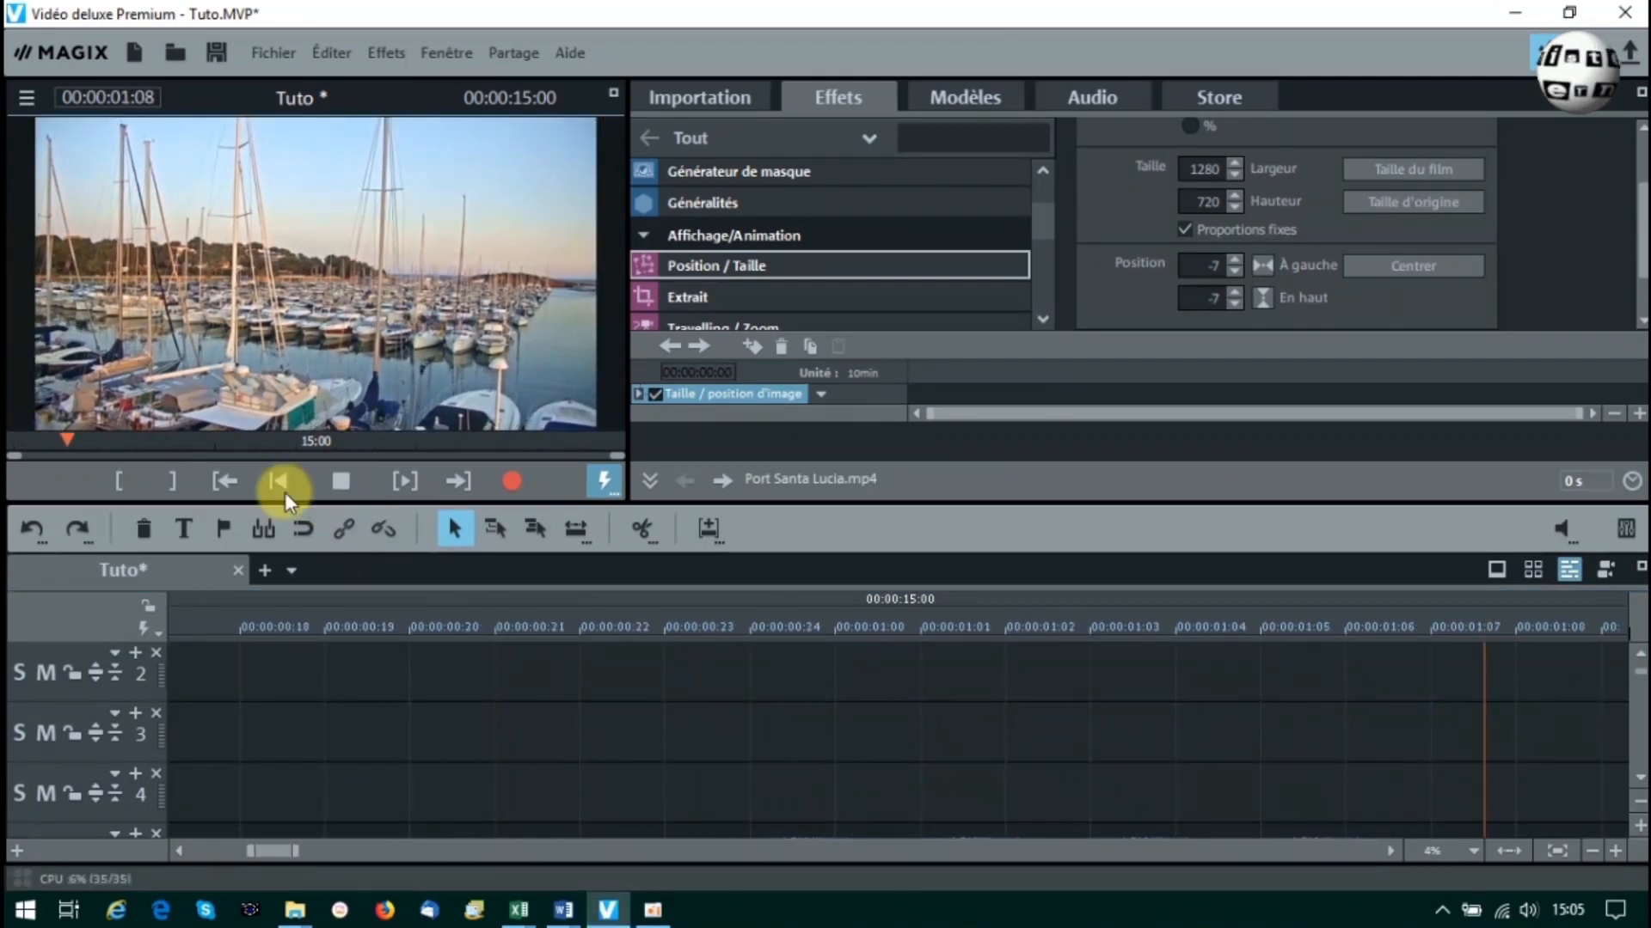
{"action": "left_click", "coordinate": [340, 483]}
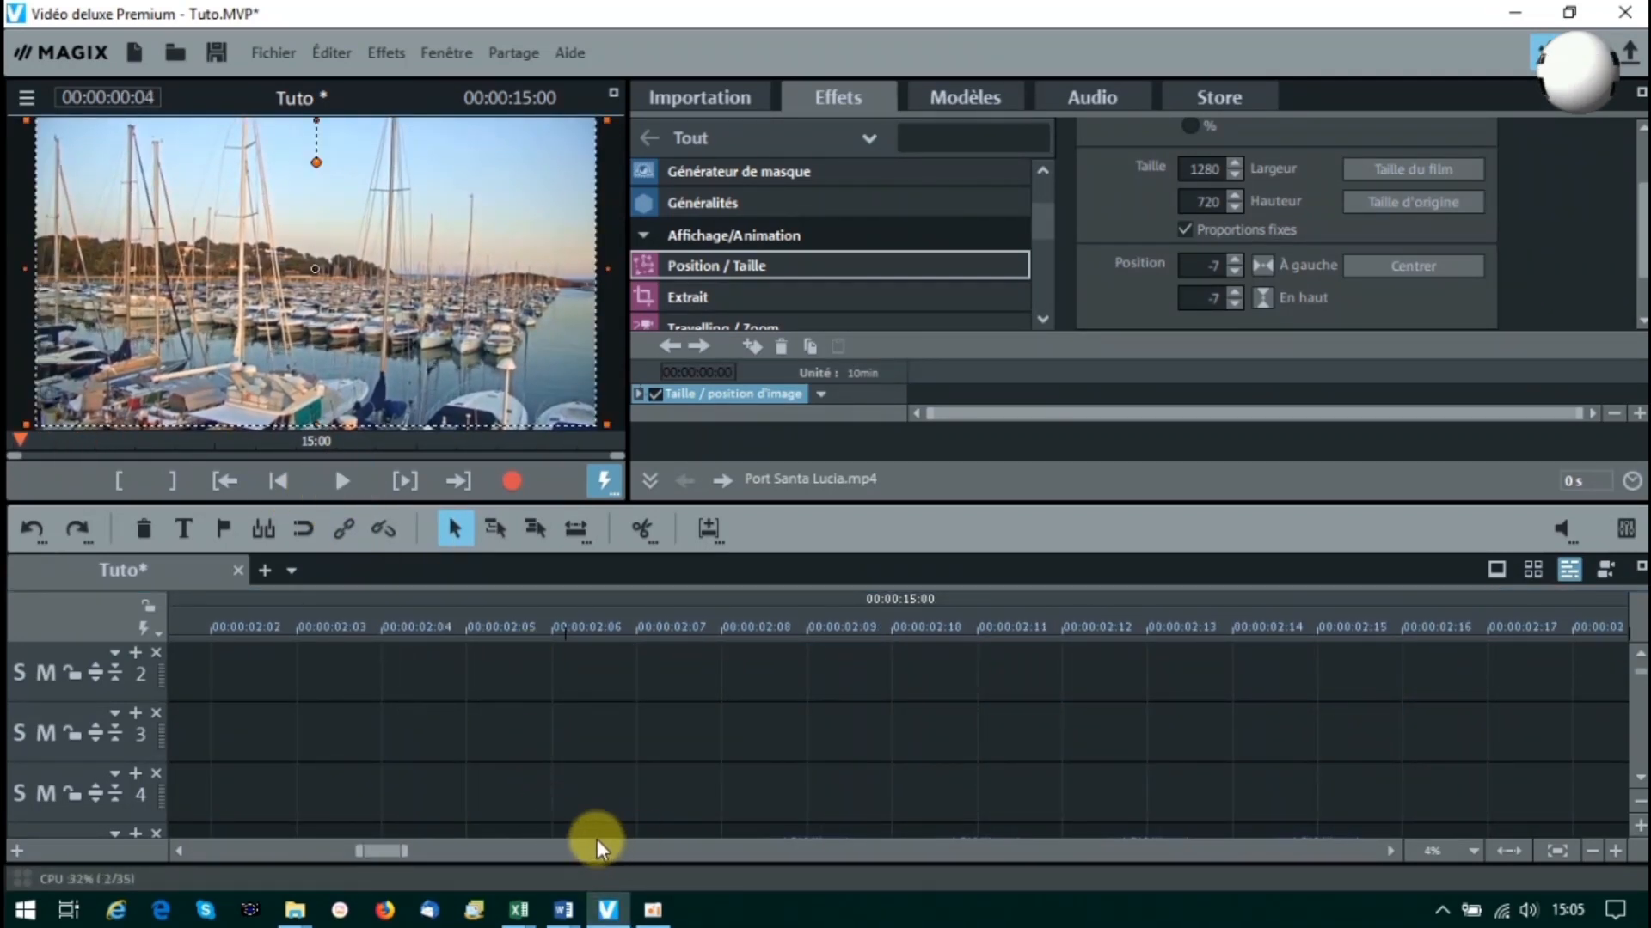
Tint all five track 2 segments red with the Couleur effect, setting Rouge to 100, Vert to 0 and Bleu to 0.
{"action": "left_click_drag", "start_coordinate": [380, 854], "coordinate": [220, 855]}
{"action": "left_click", "coordinate": [516, 656]}
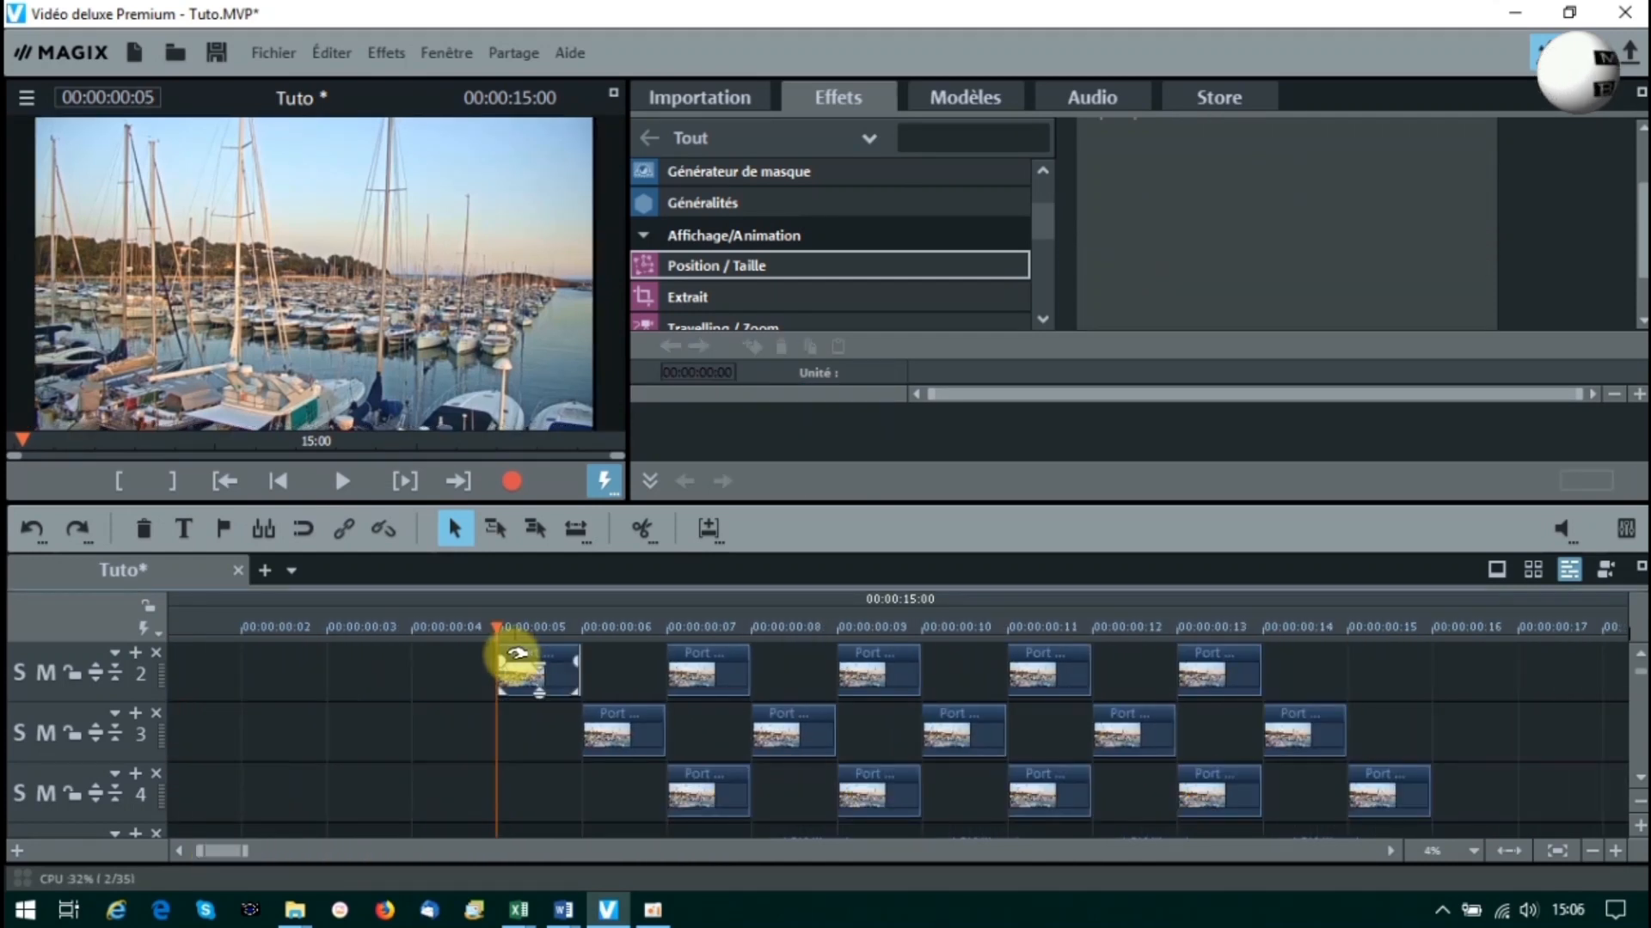
{"action": "left_click_drag", "start_coordinate": [471, 668], "coordinate": [1233, 681]}
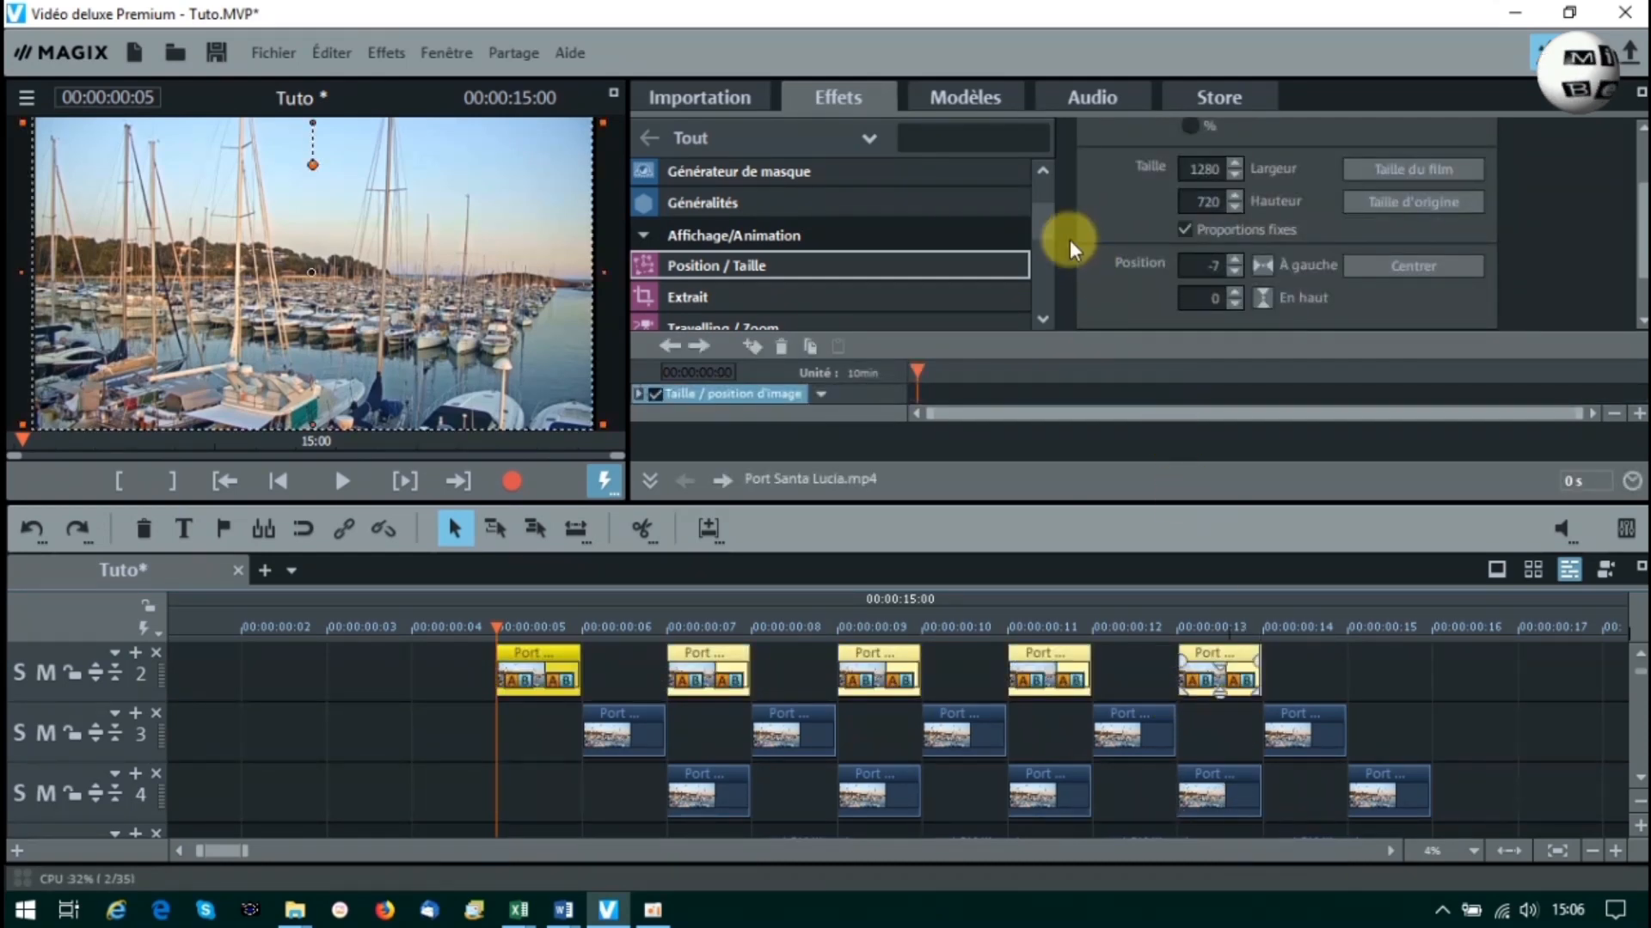
{"action": "scroll", "coordinate": [1043, 215], "scroll_direction": "up", "scroll_amount": 10}
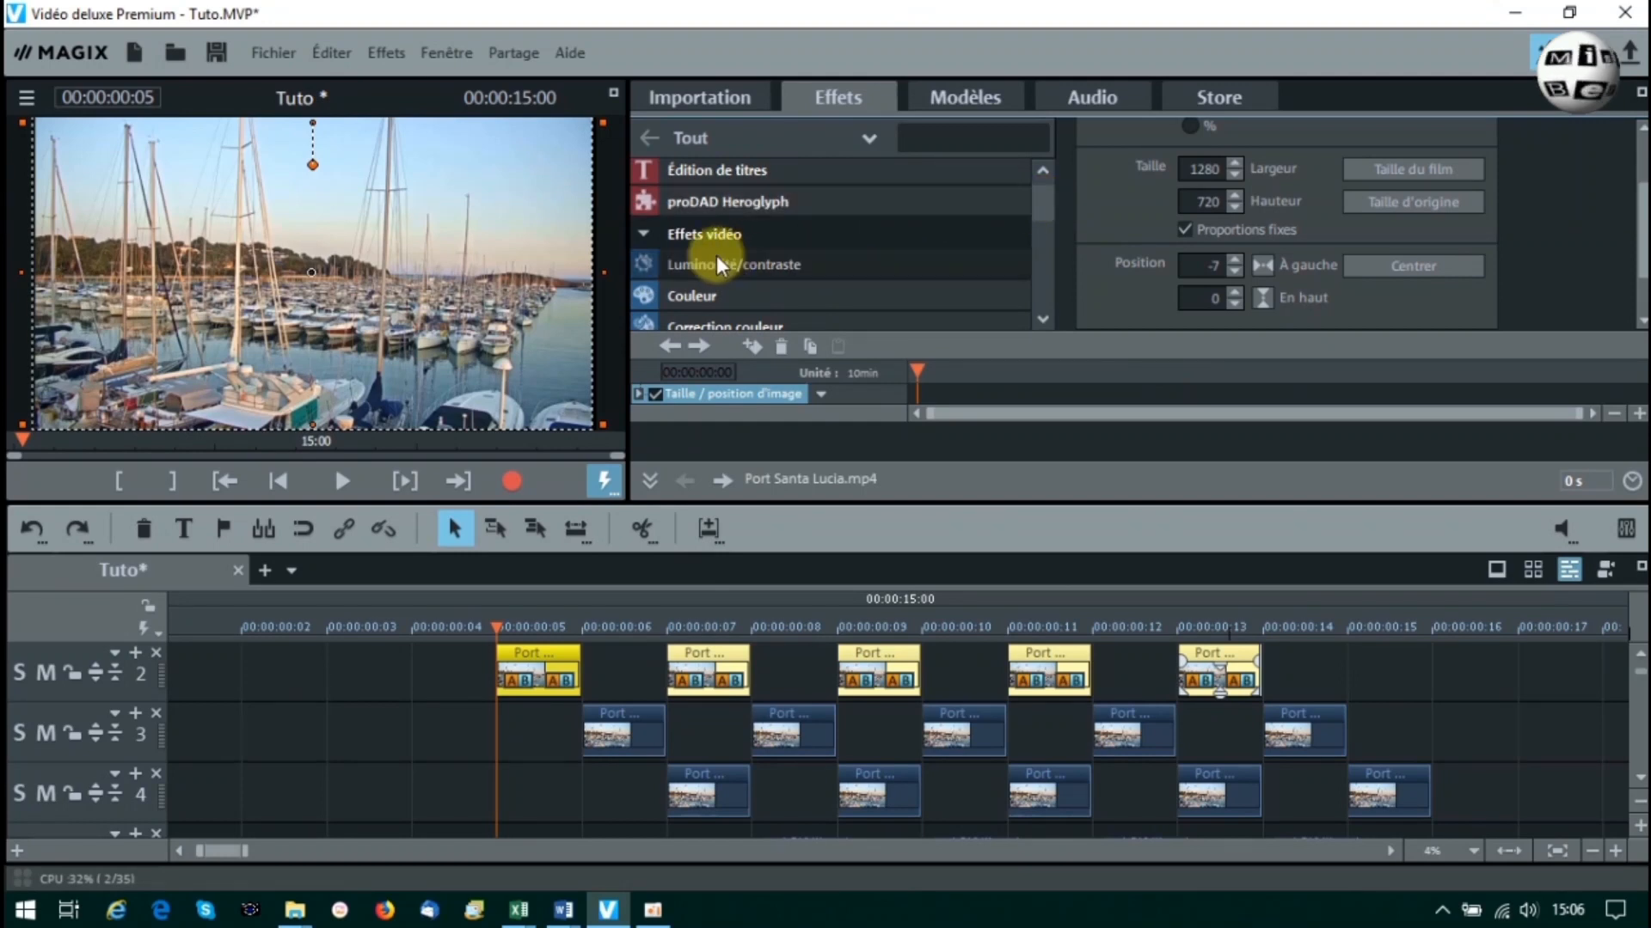
{"action": "left_click", "coordinate": [692, 296]}
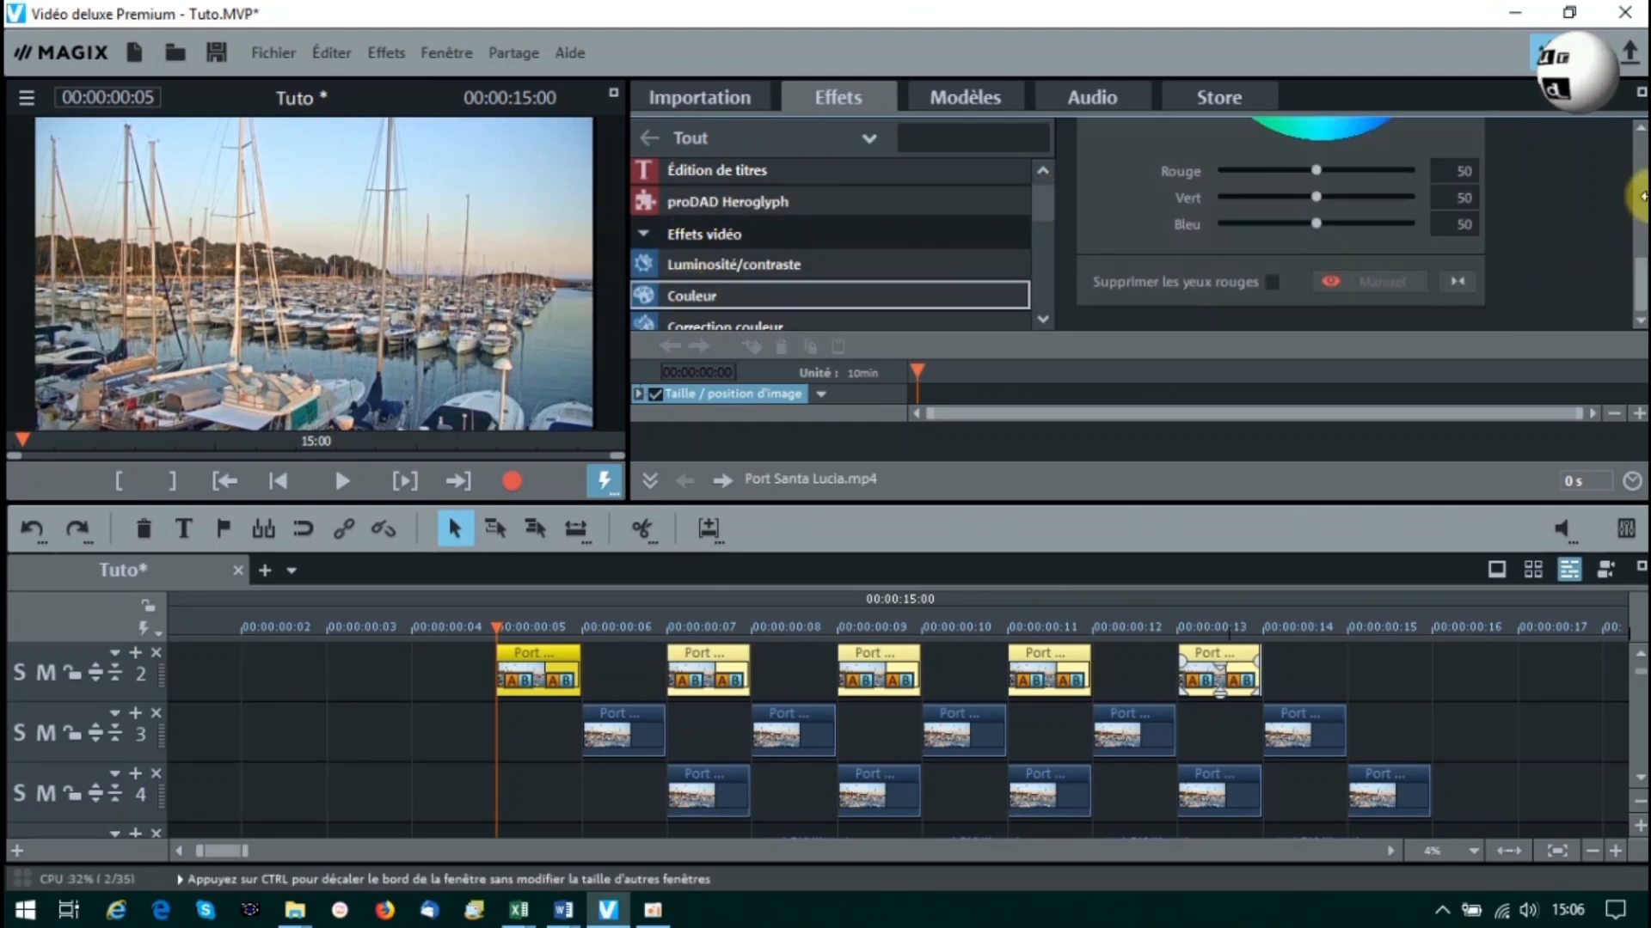
{"action": "mouse_move", "coordinate": [1641, 296]}
{"action": "left_mouse_down"}
{"action": "mouse_move", "coordinate": [1642, 168]}
{"action": "mouse_move", "coordinate": [1627, 301]}
{"action": "left_mouse_up"}
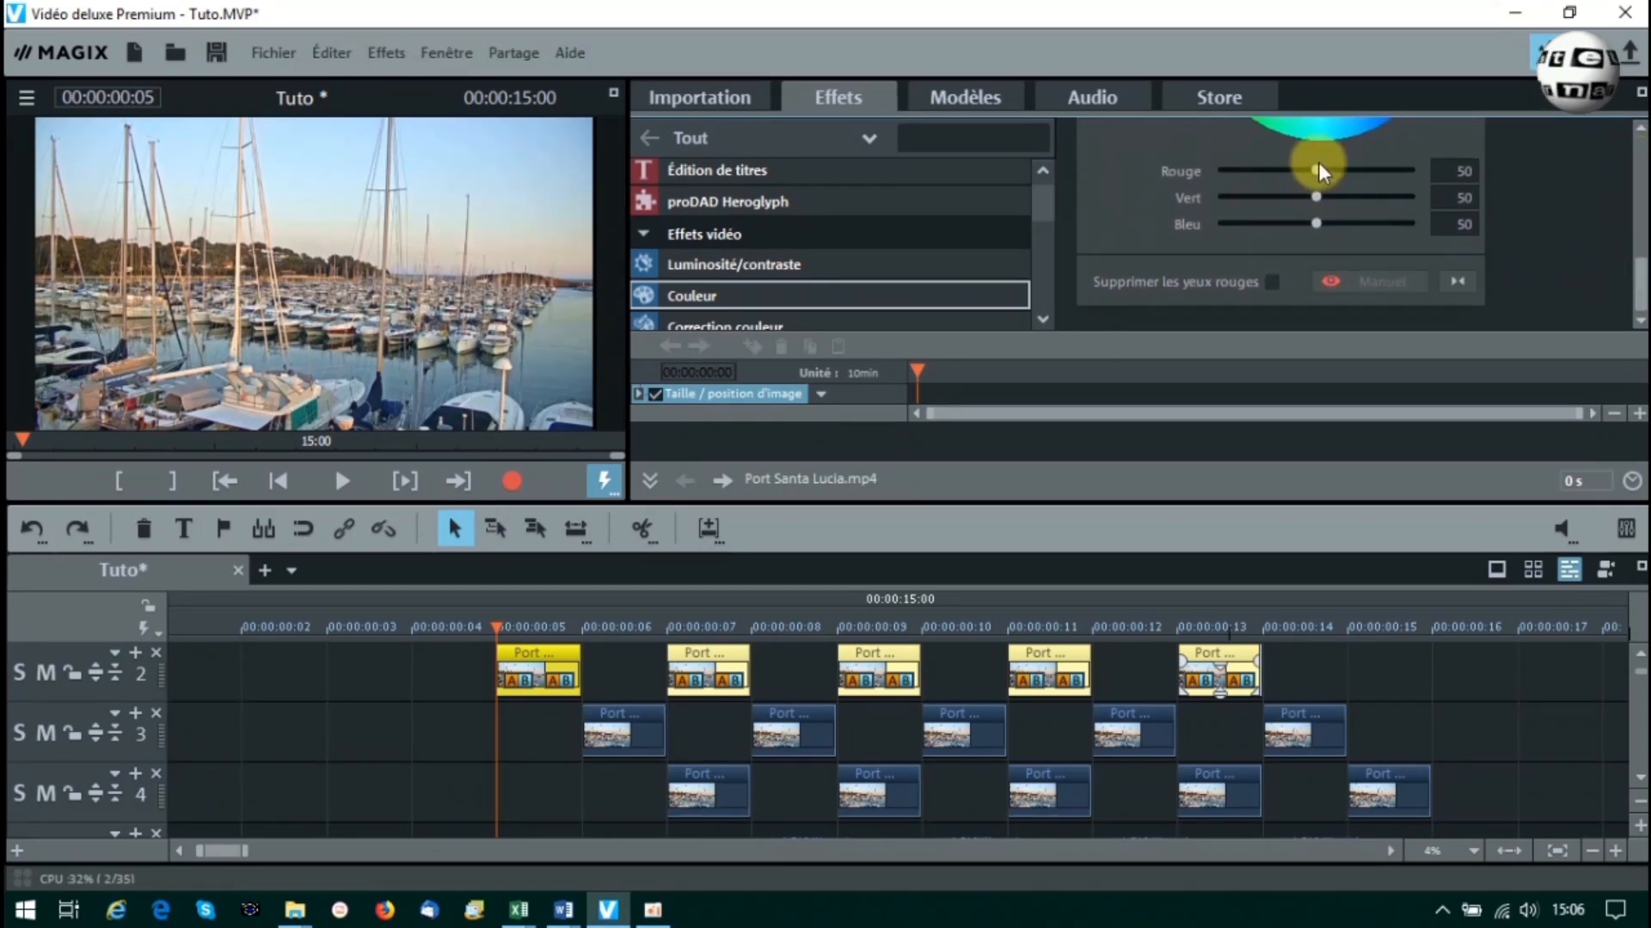
{"action": "left_click_drag", "start_coordinate": [1346, 169], "coordinate": [1427, 168]}
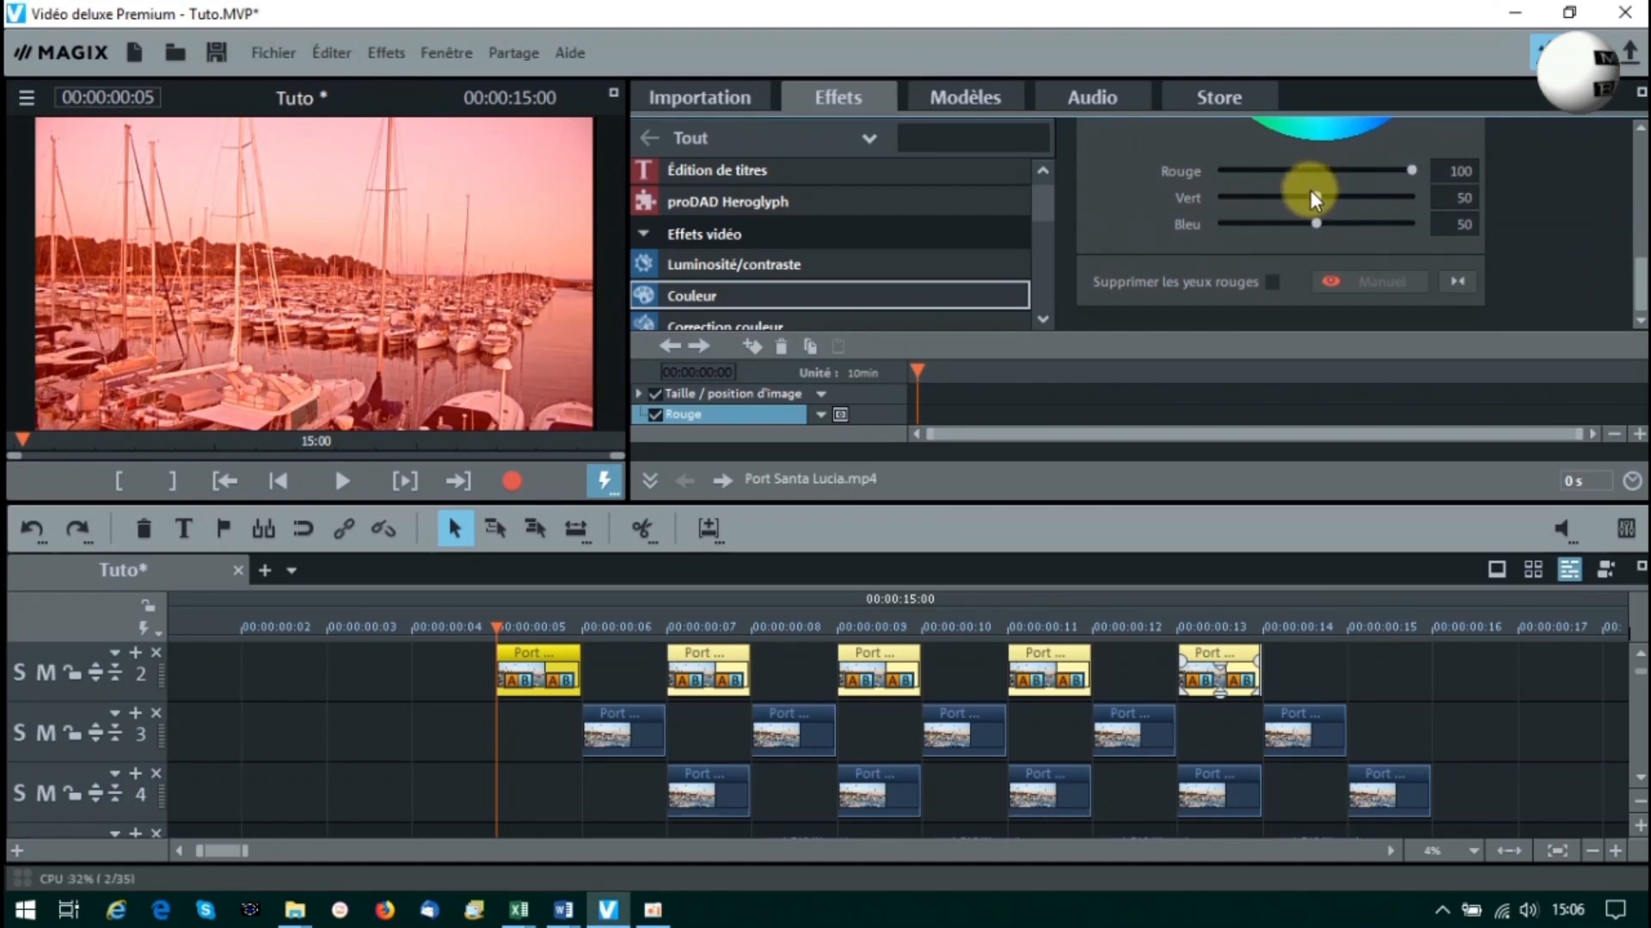
{"action": "left_click_drag", "start_coordinate": [1312, 191], "coordinate": [1200, 191]}
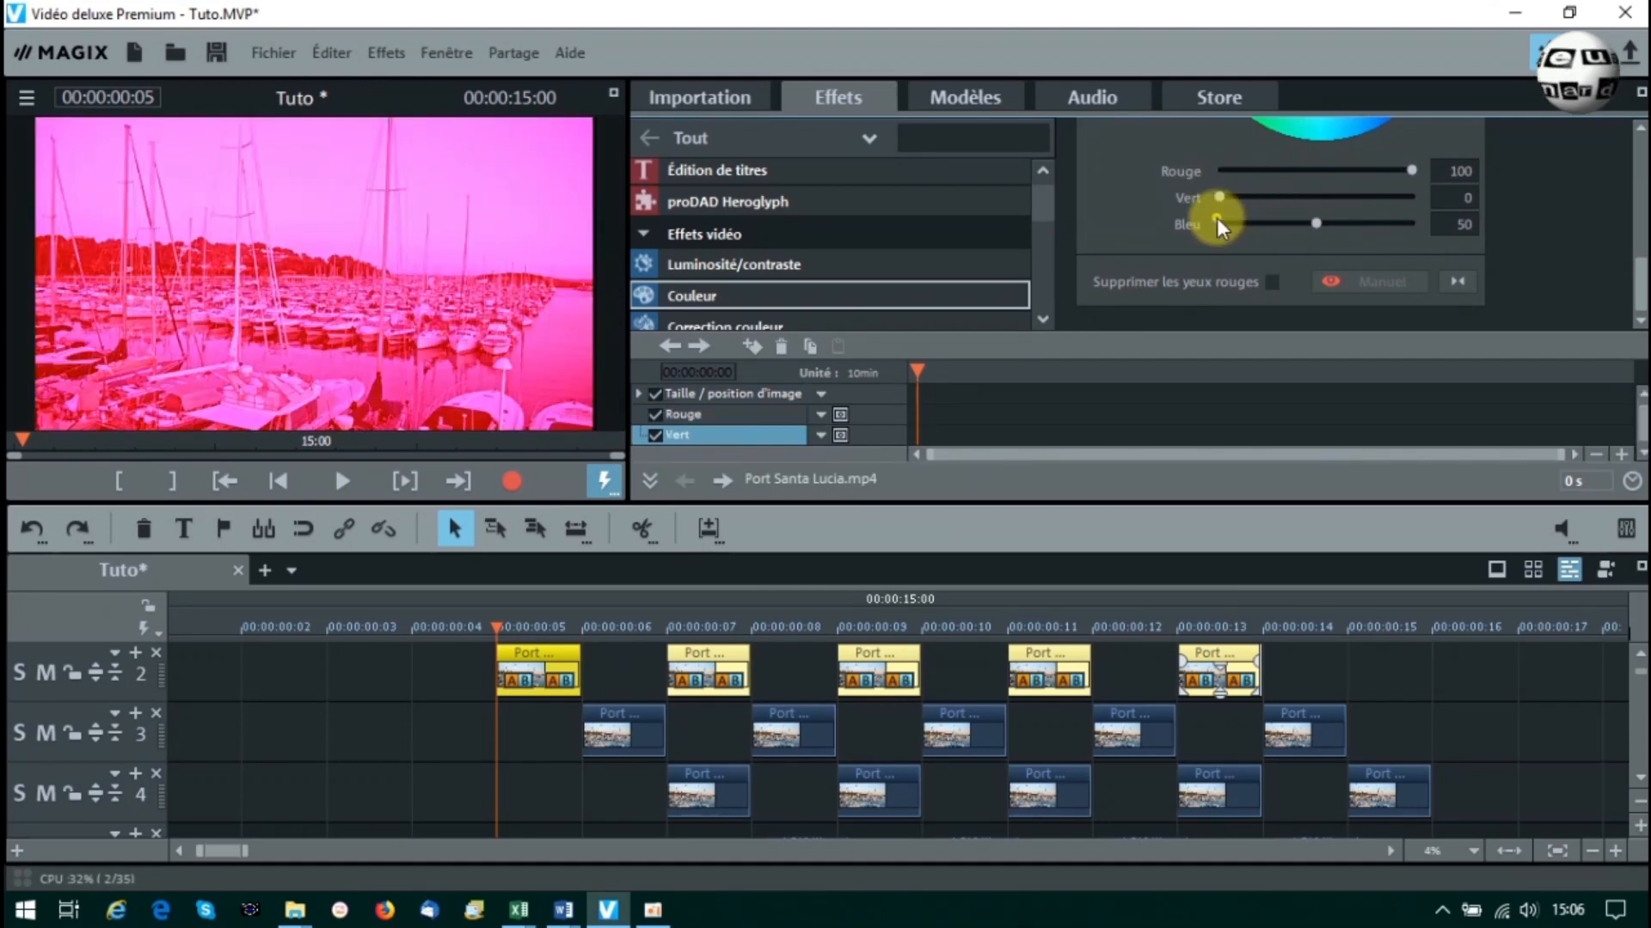
{"action": "left_click_drag", "start_coordinate": [1318, 222], "coordinate": [1220, 222]}
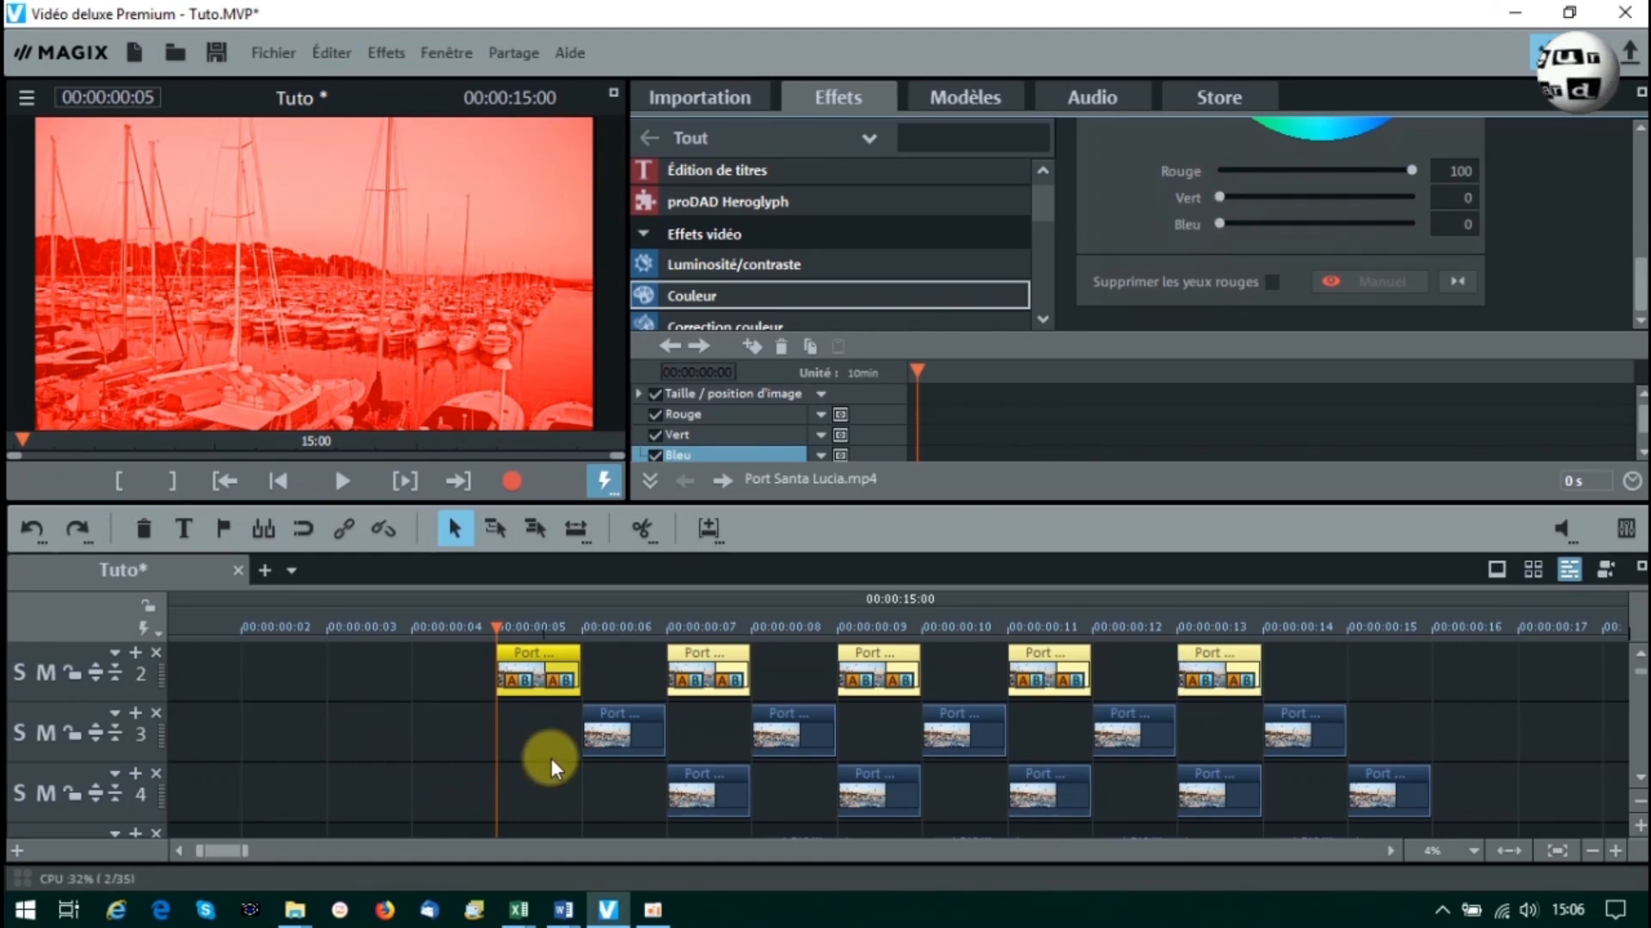
Tint all five track 3 segments green with the Couleur effect, setting Rouge to 0, Vert to 100 and Bleu to 0.
{"action": "left_click", "coordinate": [536, 729]}
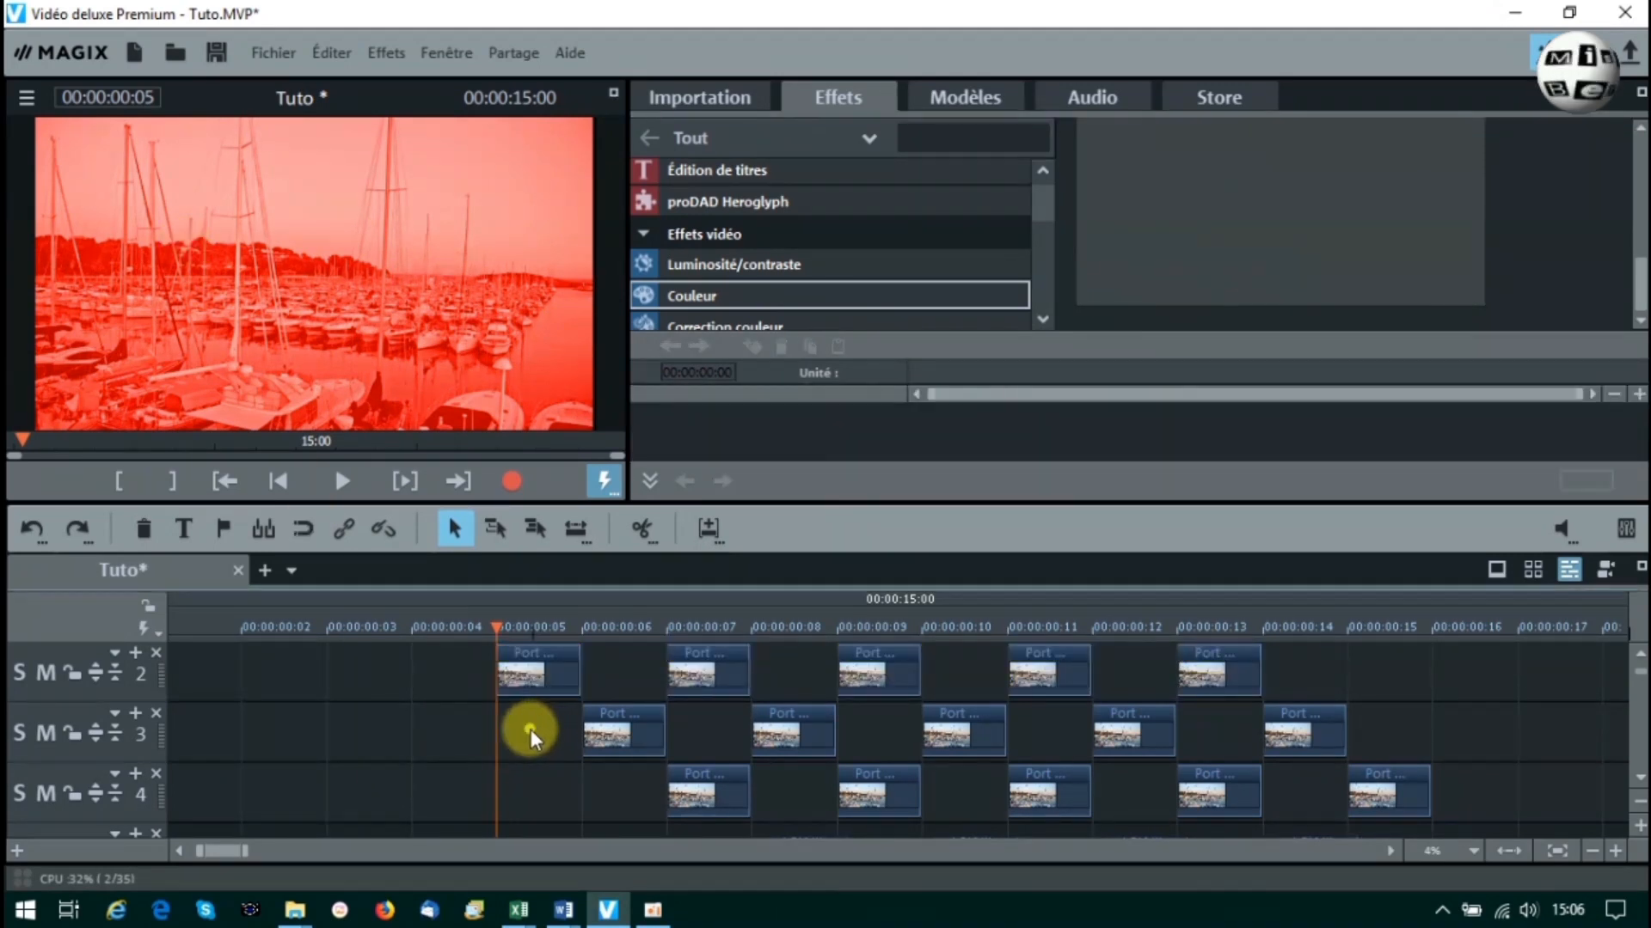
{"action": "left_click_drag", "start_coordinate": [533, 729], "coordinate": [750, 726]}
{"action": "left_click_drag", "start_coordinate": [1356, 725], "coordinate": [1370, 721]}
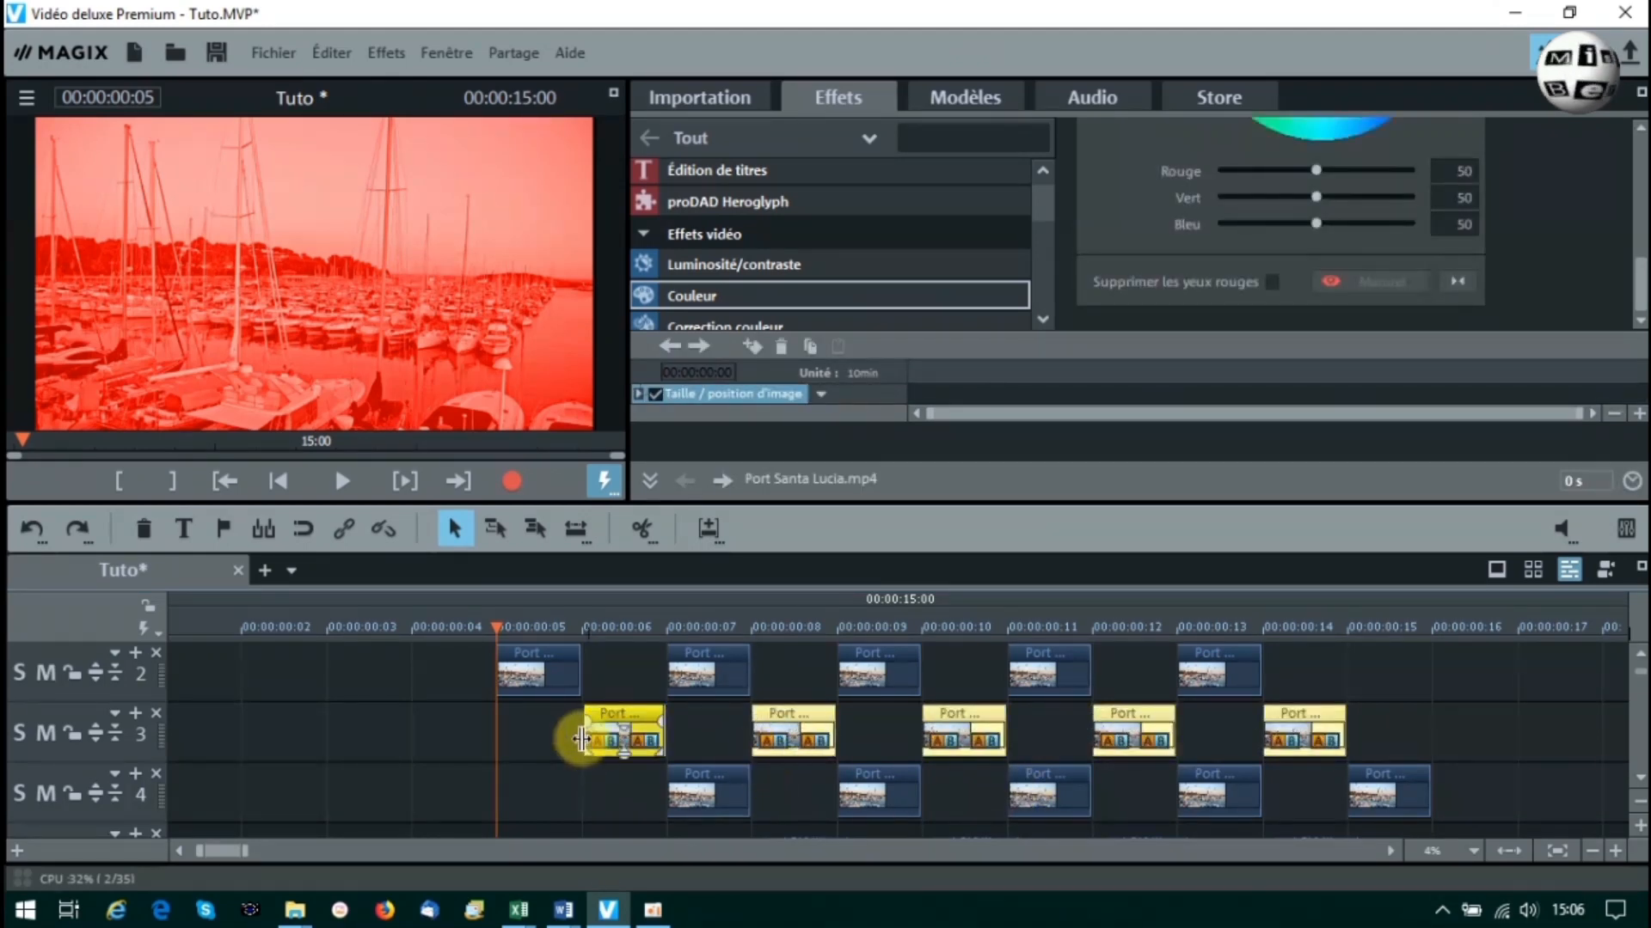
{"action": "left_click", "coordinate": [579, 627]}
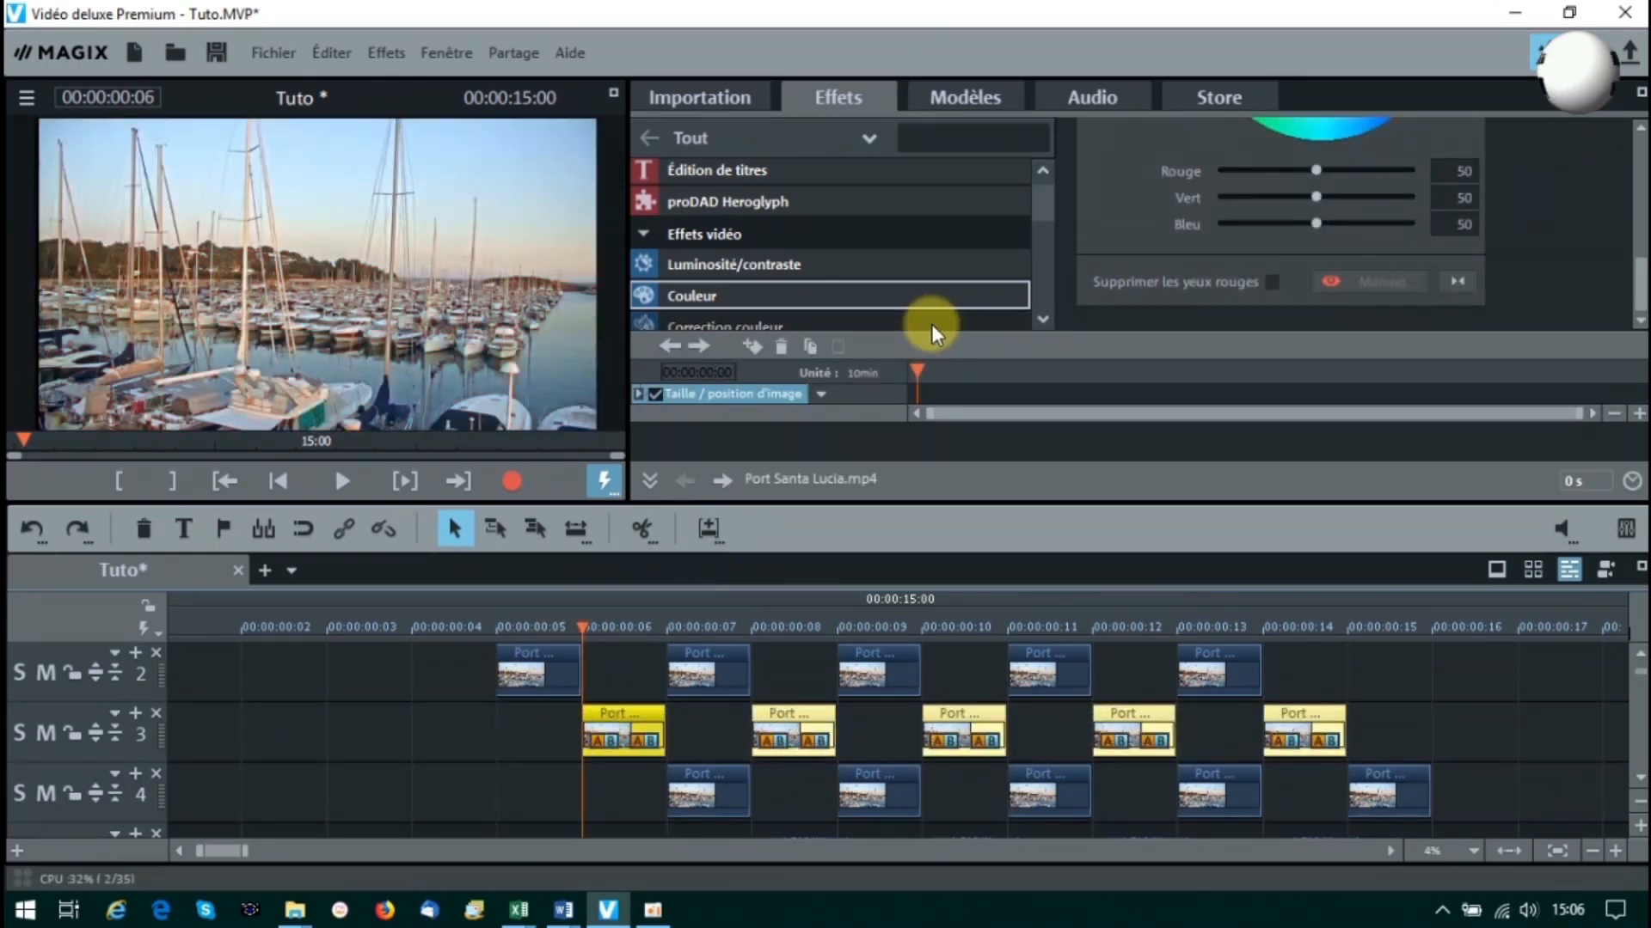
{"action": "left_click_drag", "start_coordinate": [1317, 175], "coordinate": [1224, 174]}
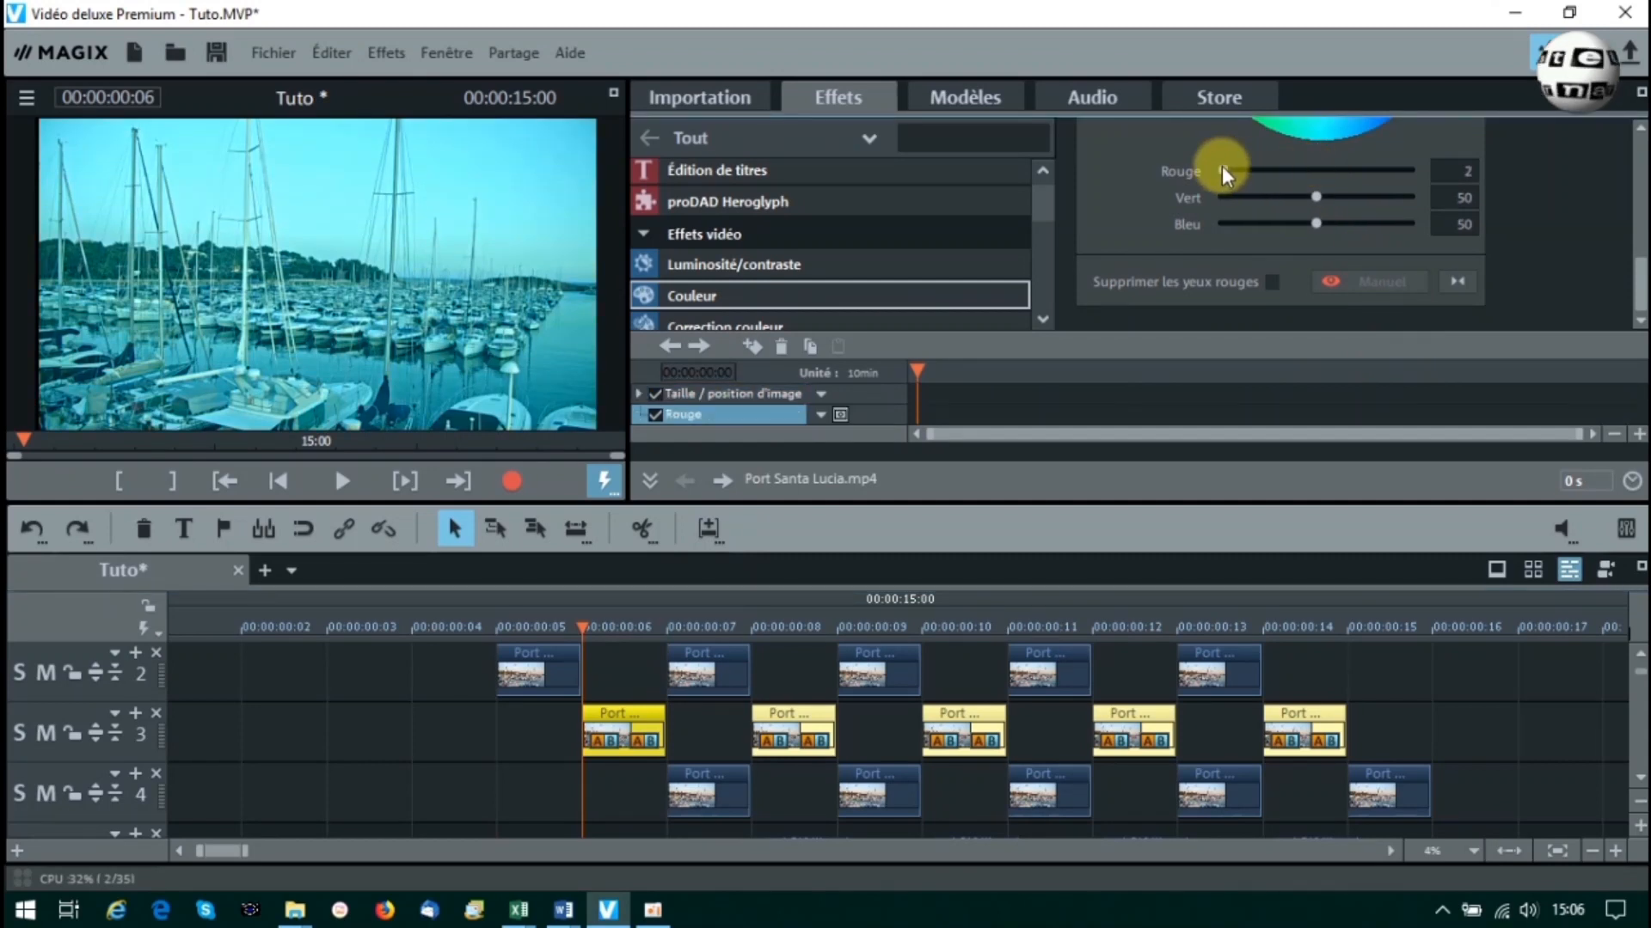
{"action": "left_click_drag", "start_coordinate": [1315, 222], "coordinate": [1173, 206]}
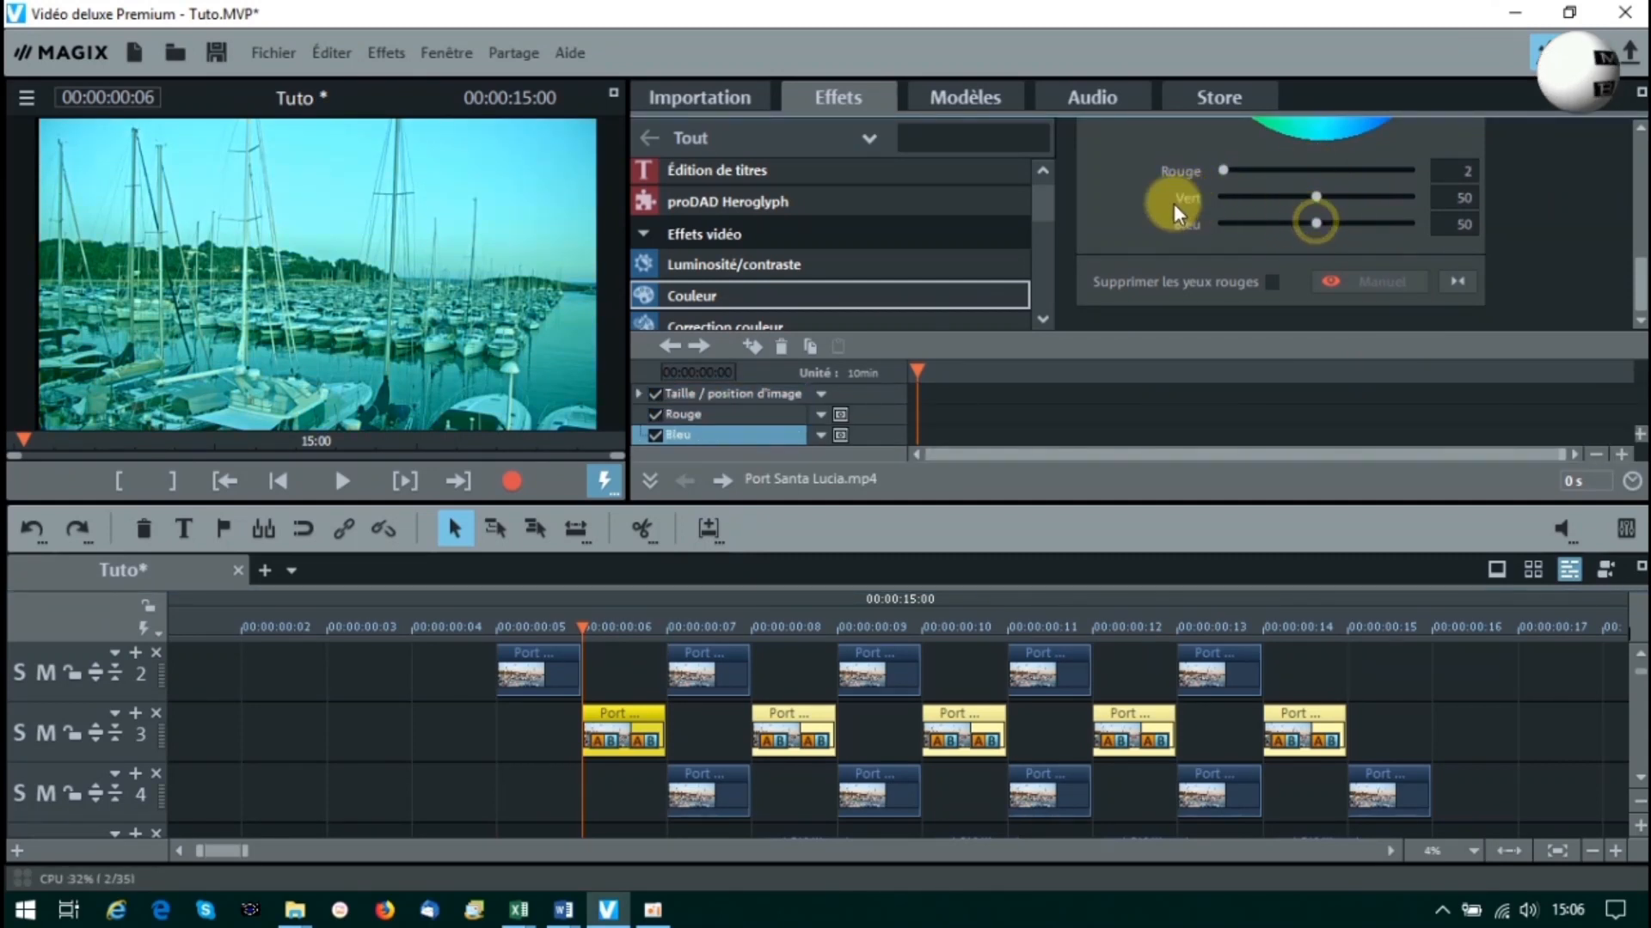
{"action": "left_click_drag", "start_coordinate": [1316, 198], "coordinate": [1413, 199]}
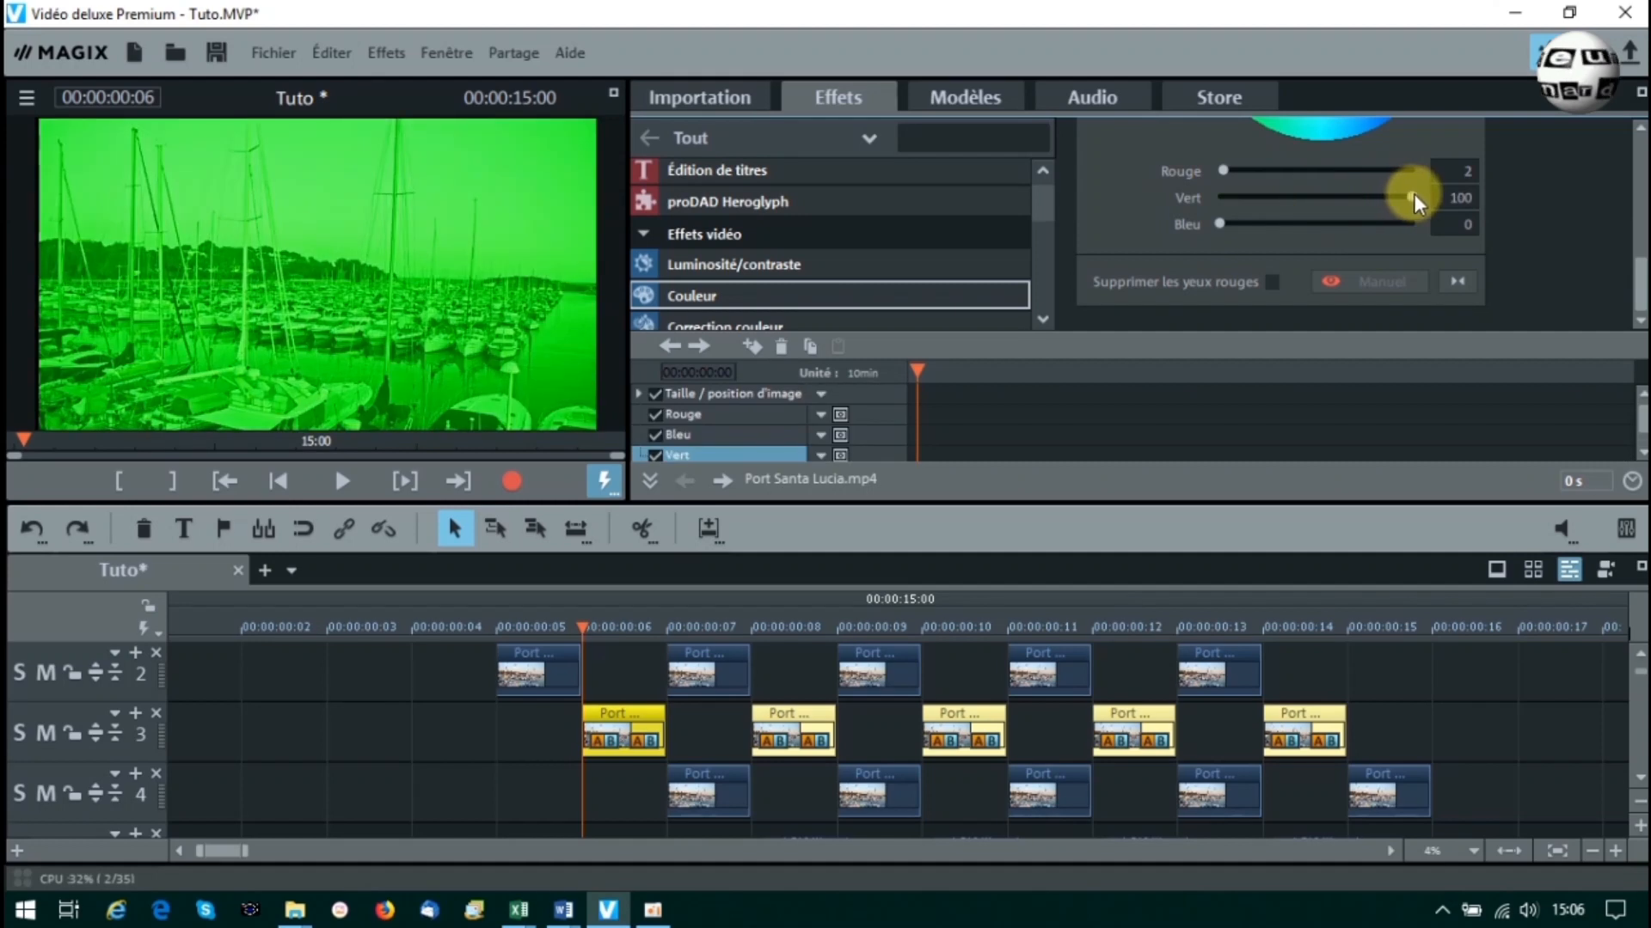
{"action": "left_click", "coordinate": [1214, 170]}
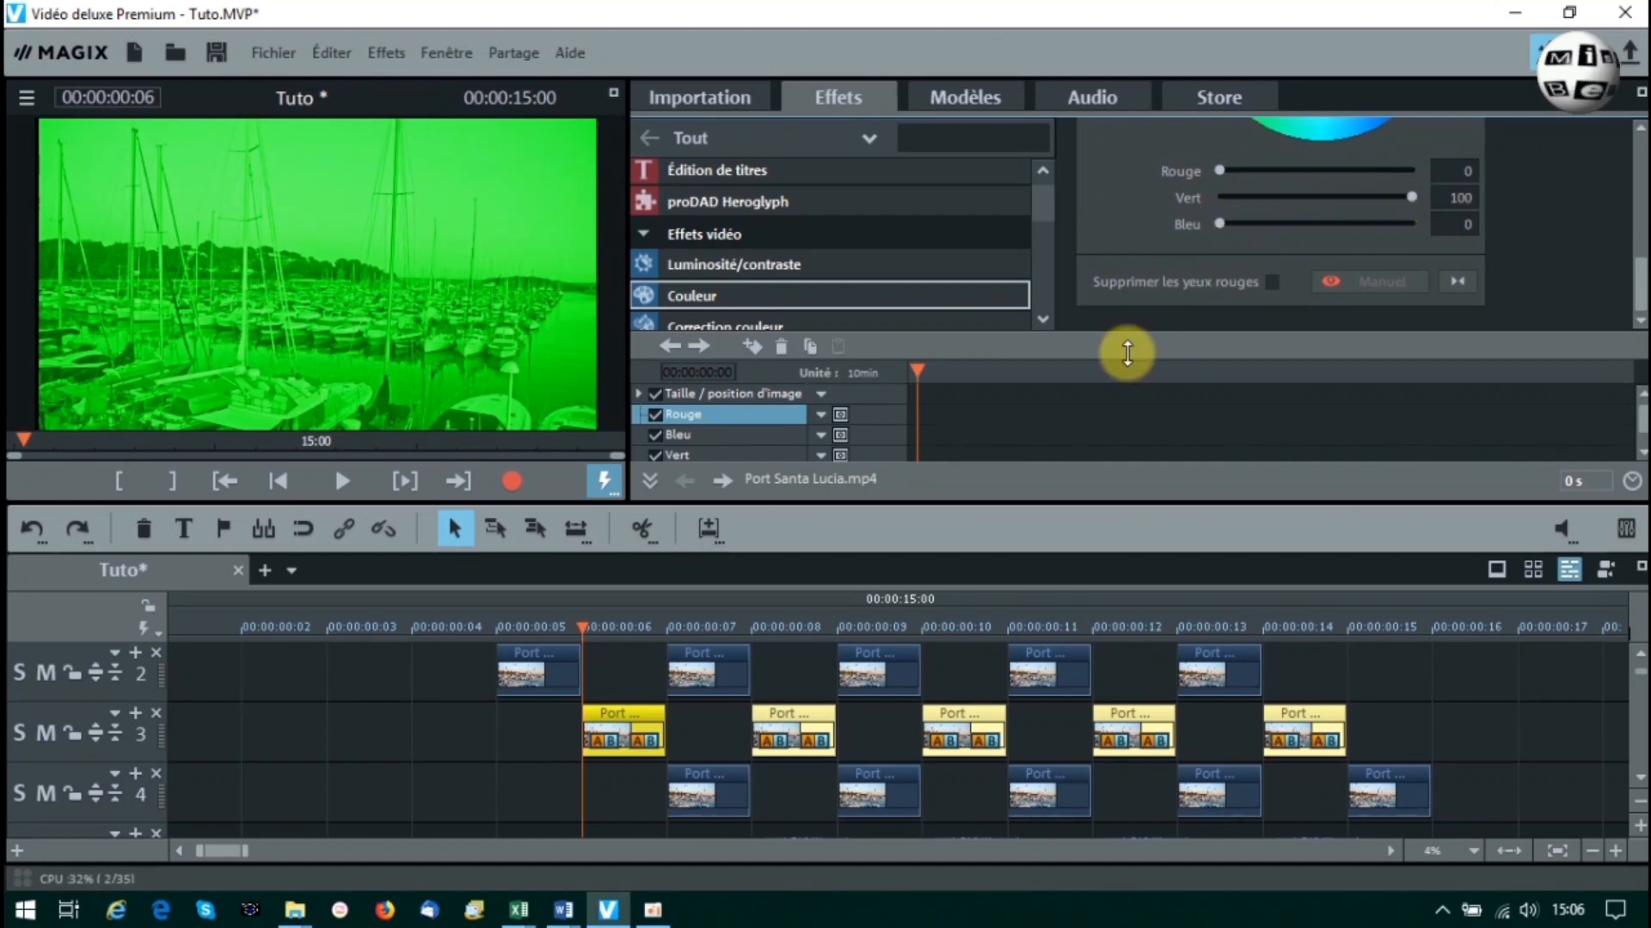
Tint the first track 4 segment blue with Rouge 0, Vert 0 and Bleu 100, and show it at frame 7.
{"action": "left_click", "coordinate": [707, 775]}
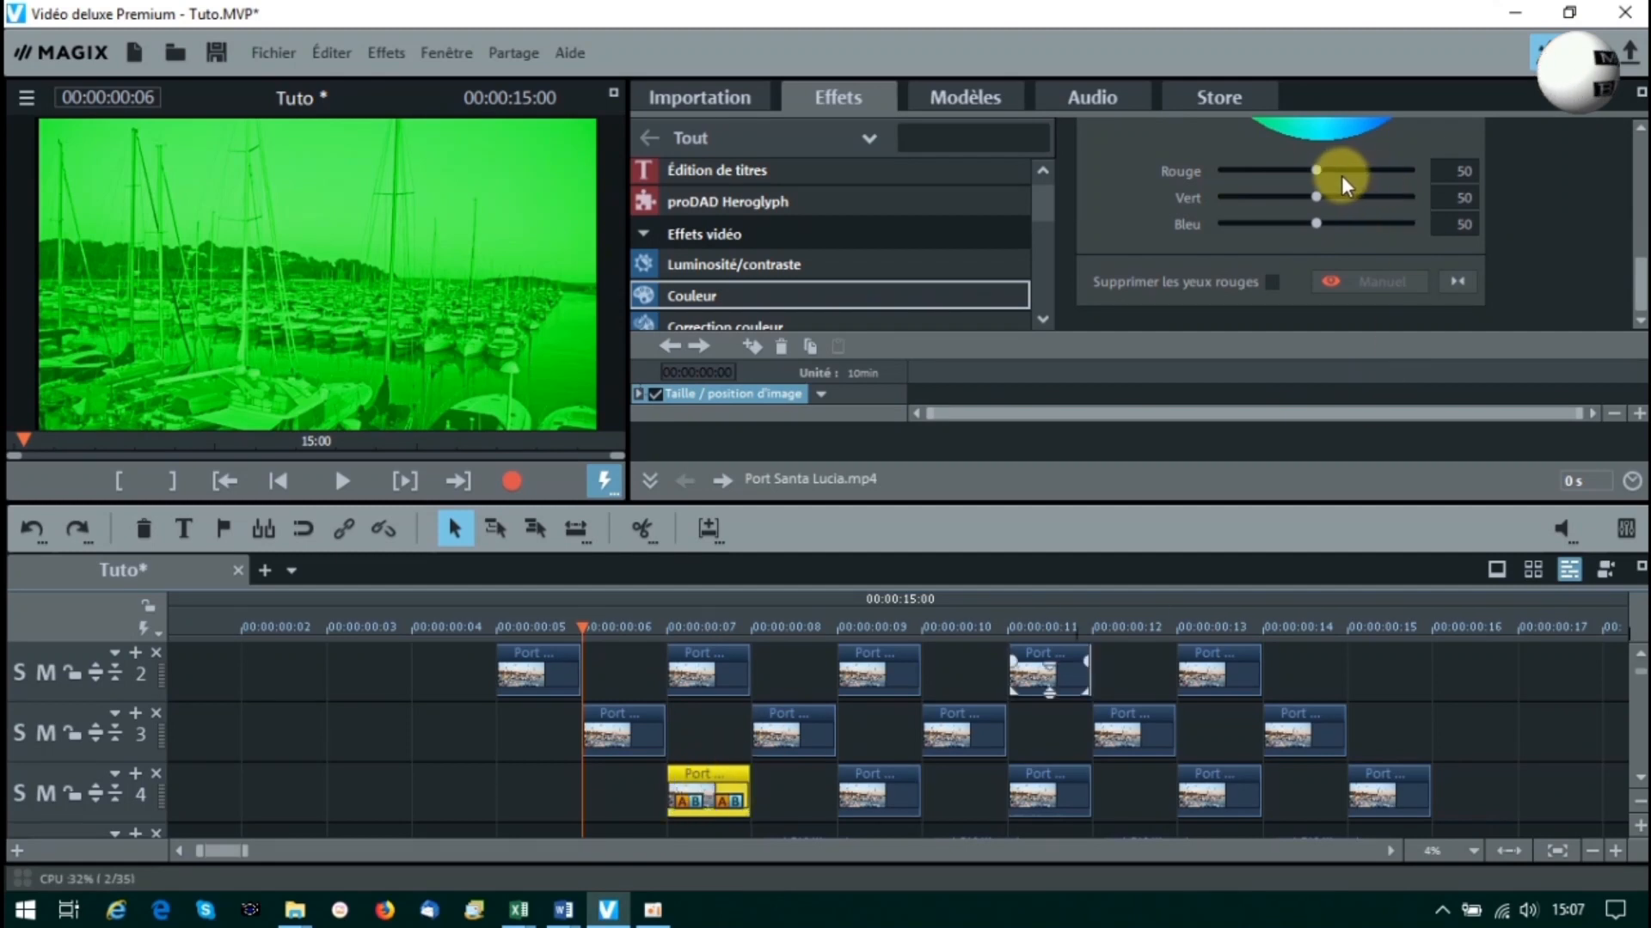
{"action": "left_click_drag", "start_coordinate": [1318, 170], "coordinate": [1202, 166]}
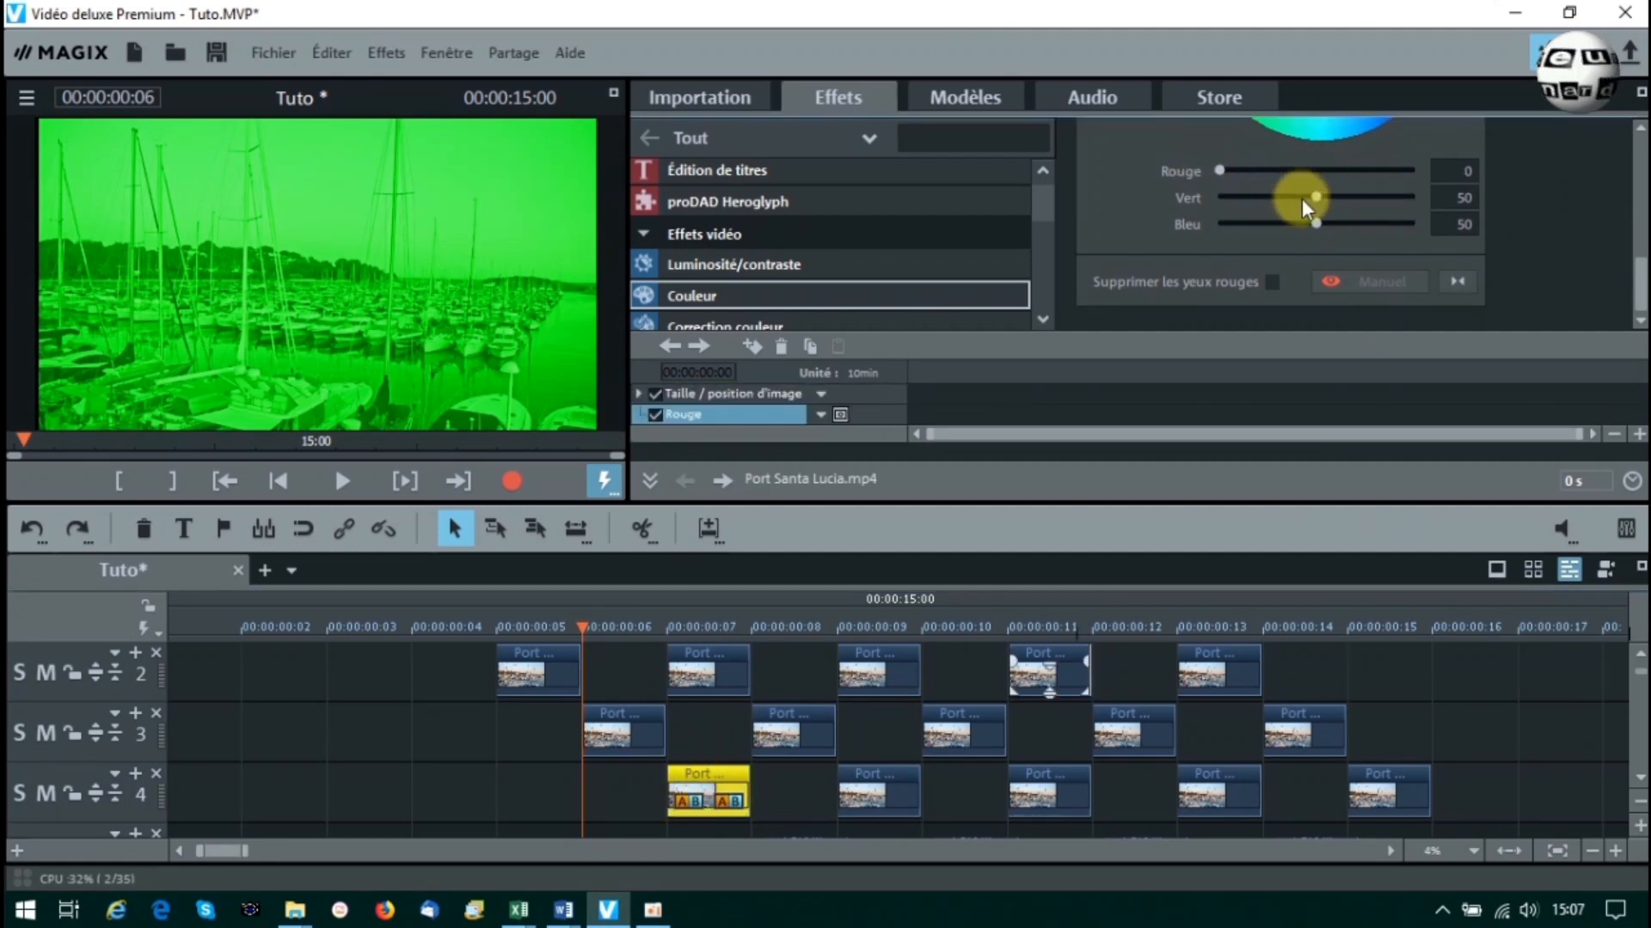
{"action": "left_click_drag", "start_coordinate": [1309, 195], "coordinate": [1220, 193]}
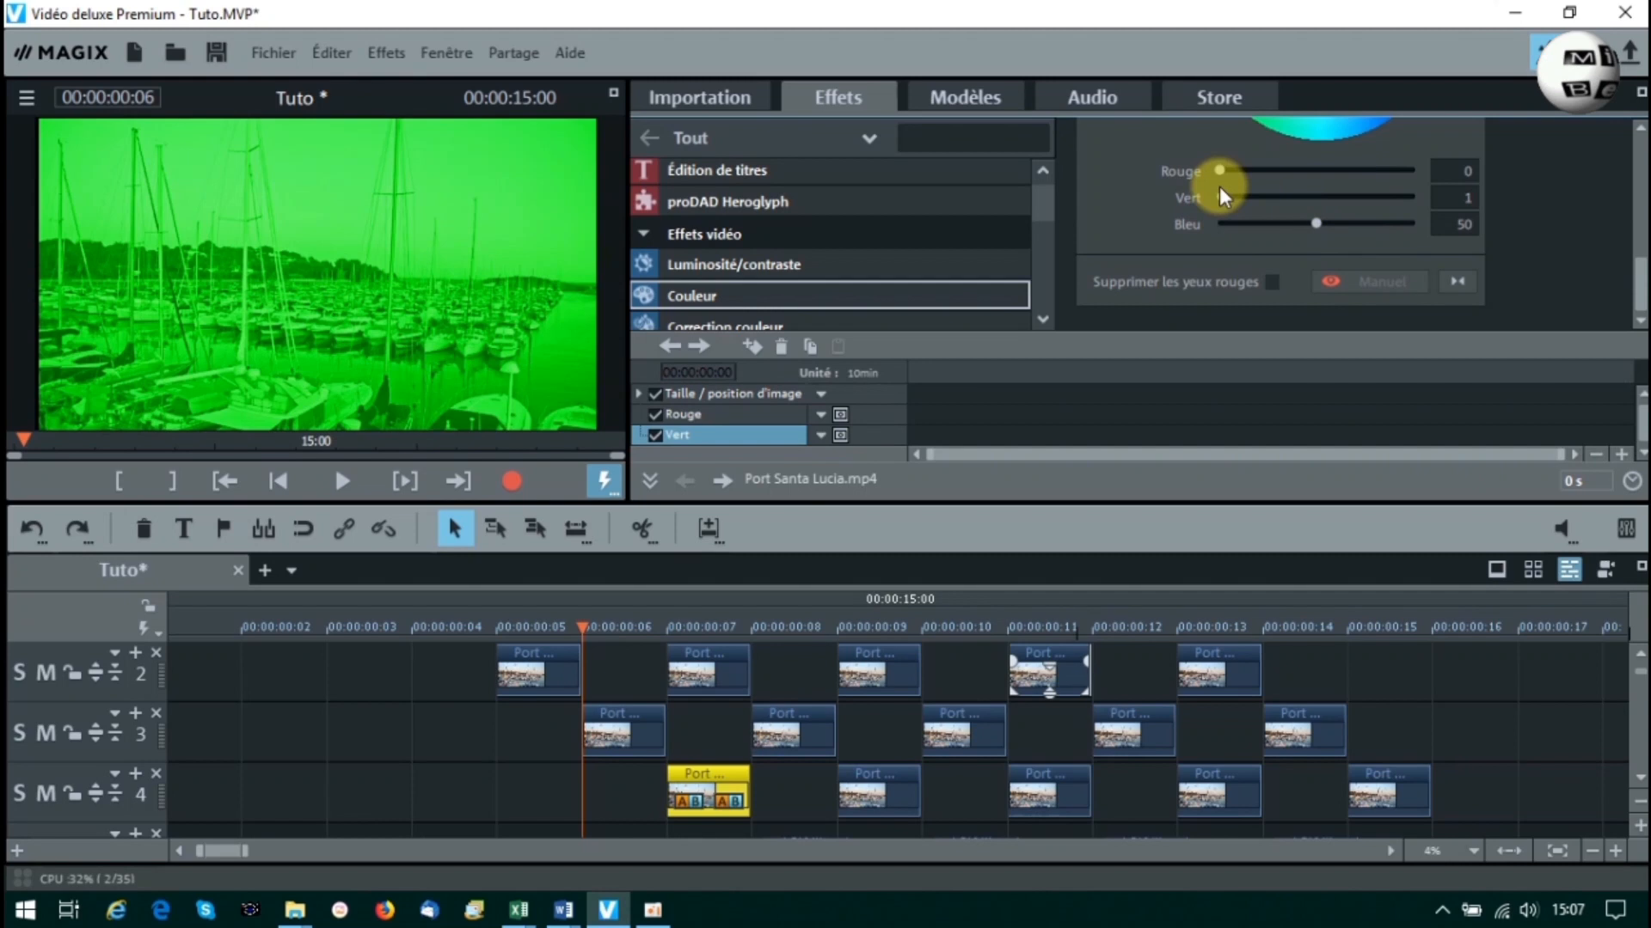
{"action": "left_click_drag", "start_coordinate": [1317, 222], "coordinate": [1407, 223]}
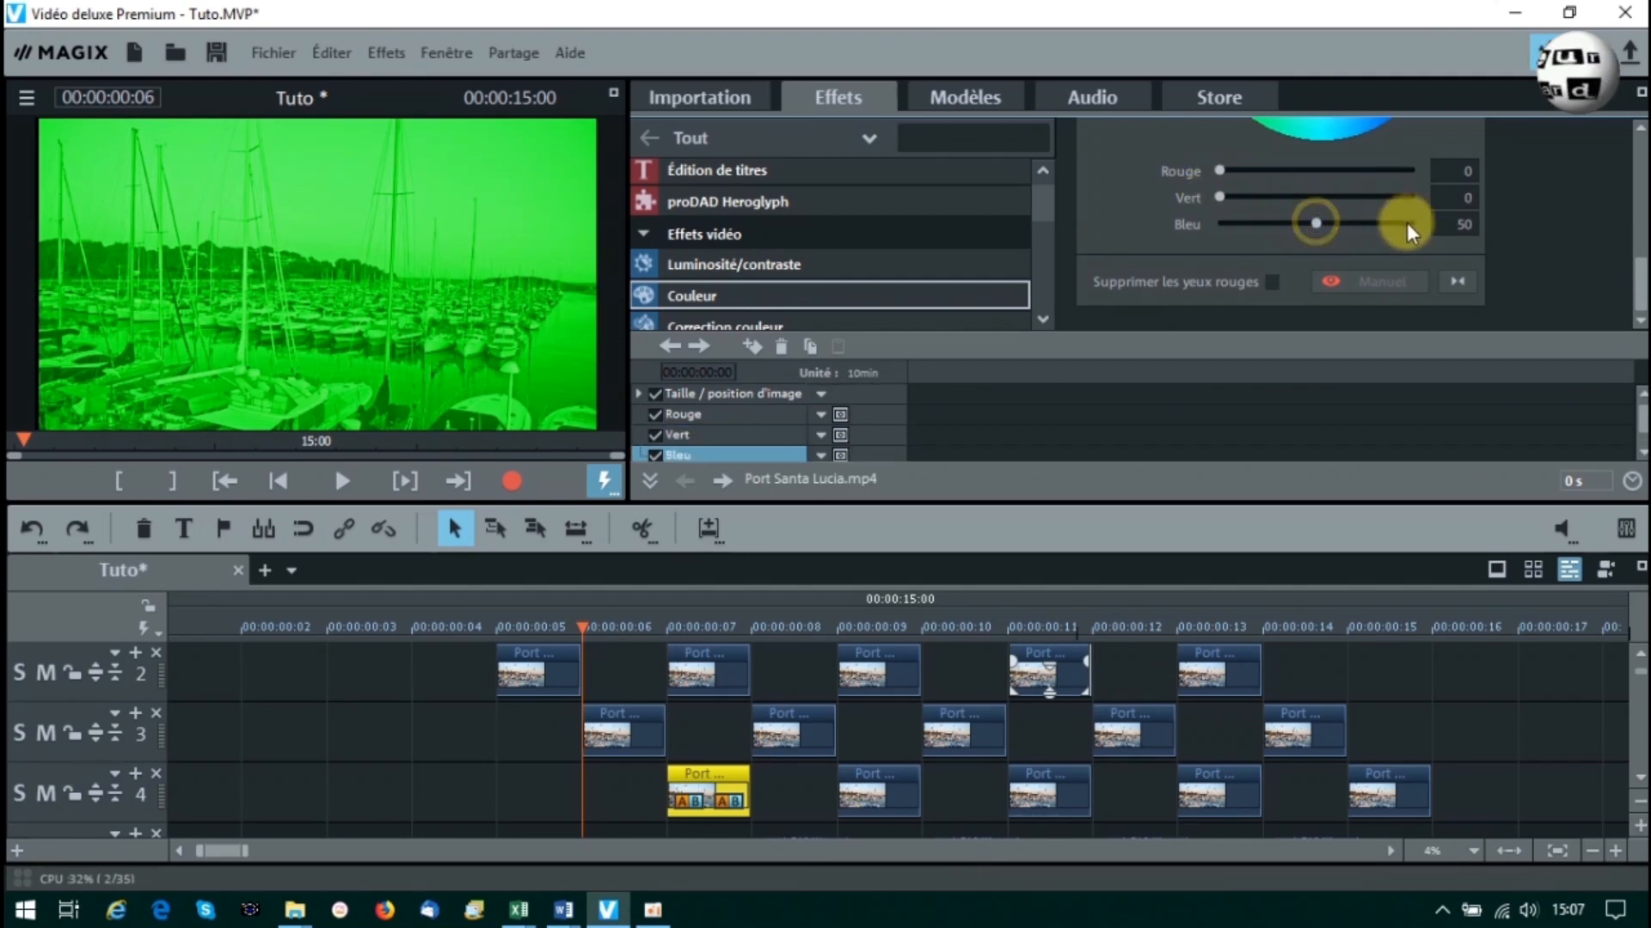
{"action": "left_click", "coordinate": [700, 784]}
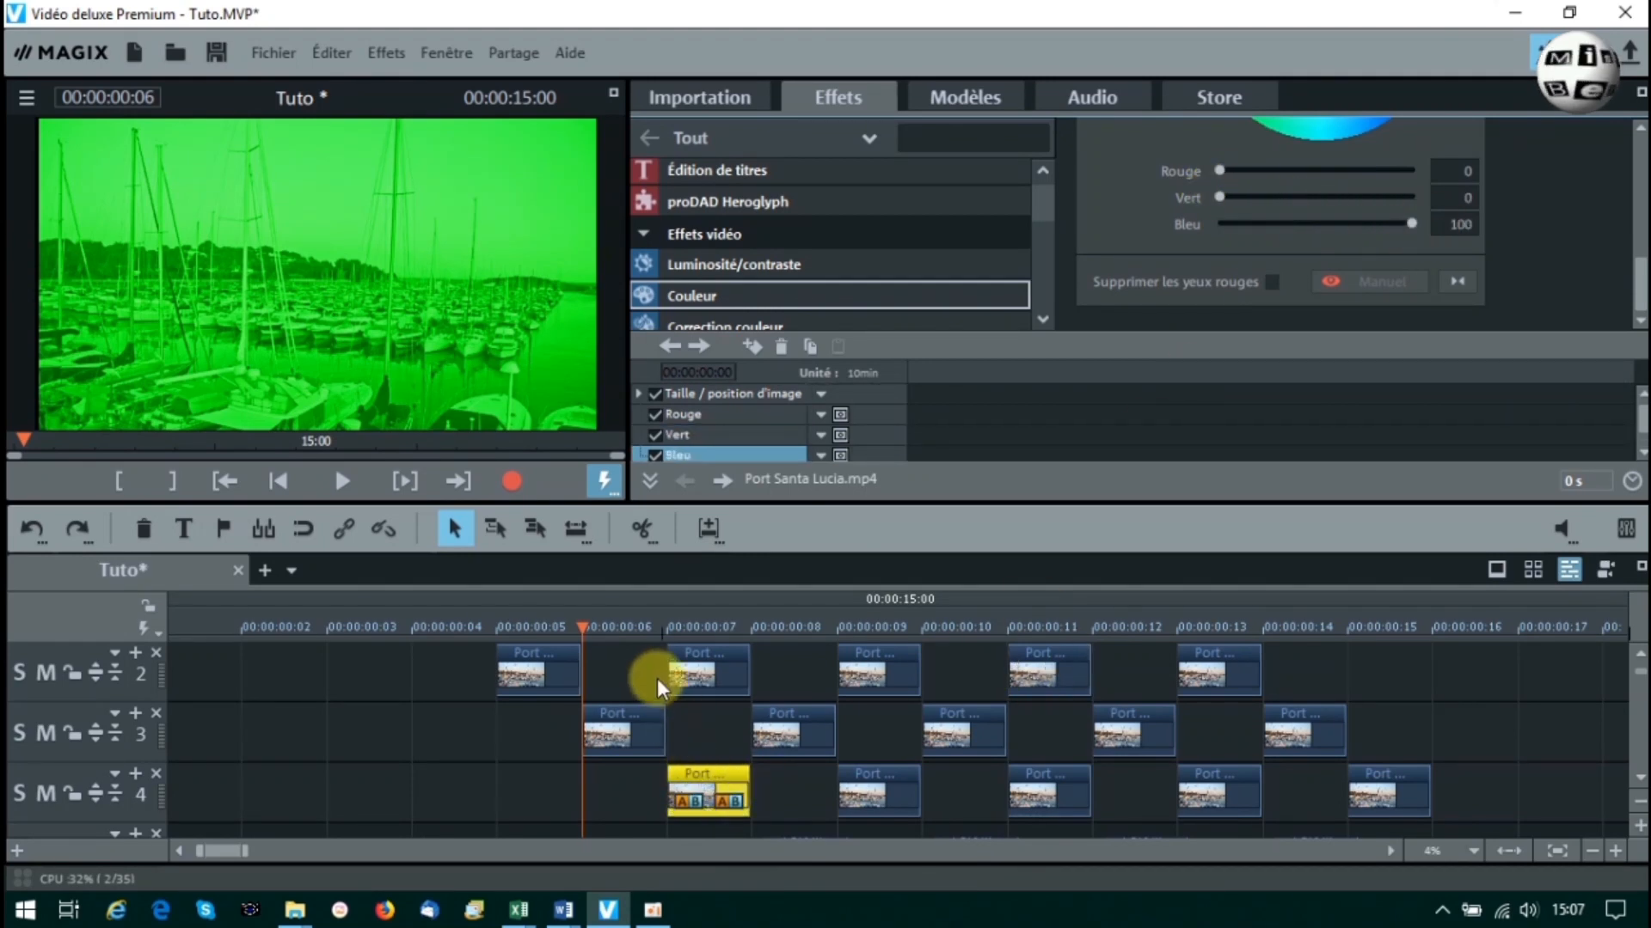
{"action": "left_click", "coordinate": [669, 617]}
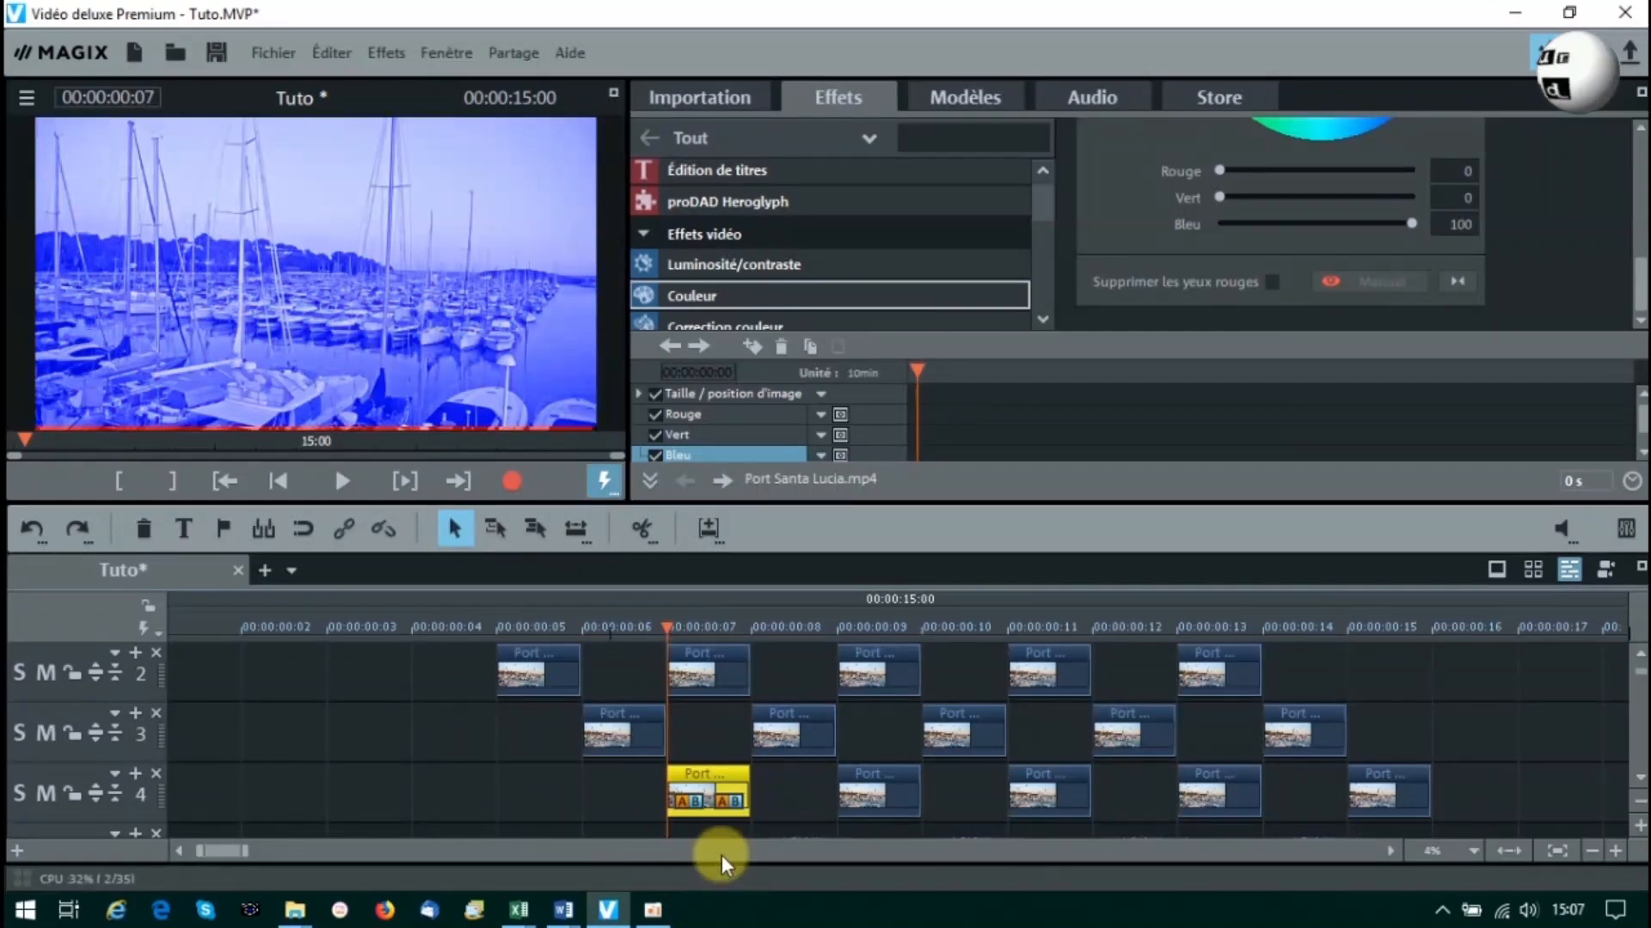
Copy the position and colour effects of the first track 4 segment and paste them onto the other four track 4 segments.
{"action": "right_click", "coordinate": [705, 783]}
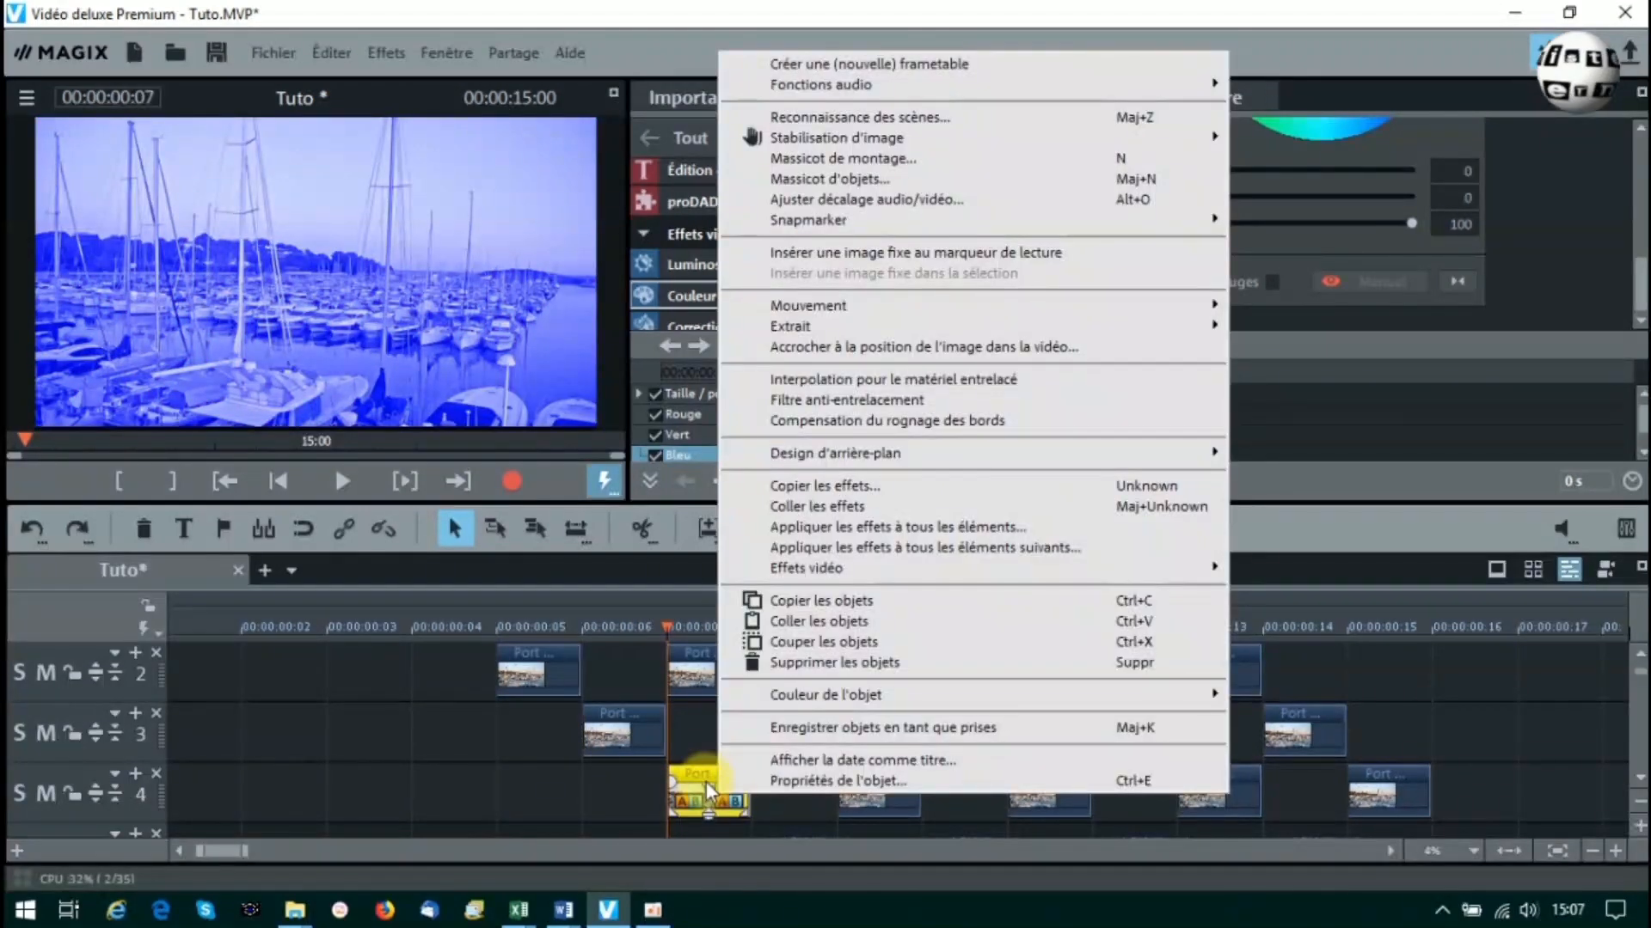
{"action": "left_click", "coordinate": [788, 482]}
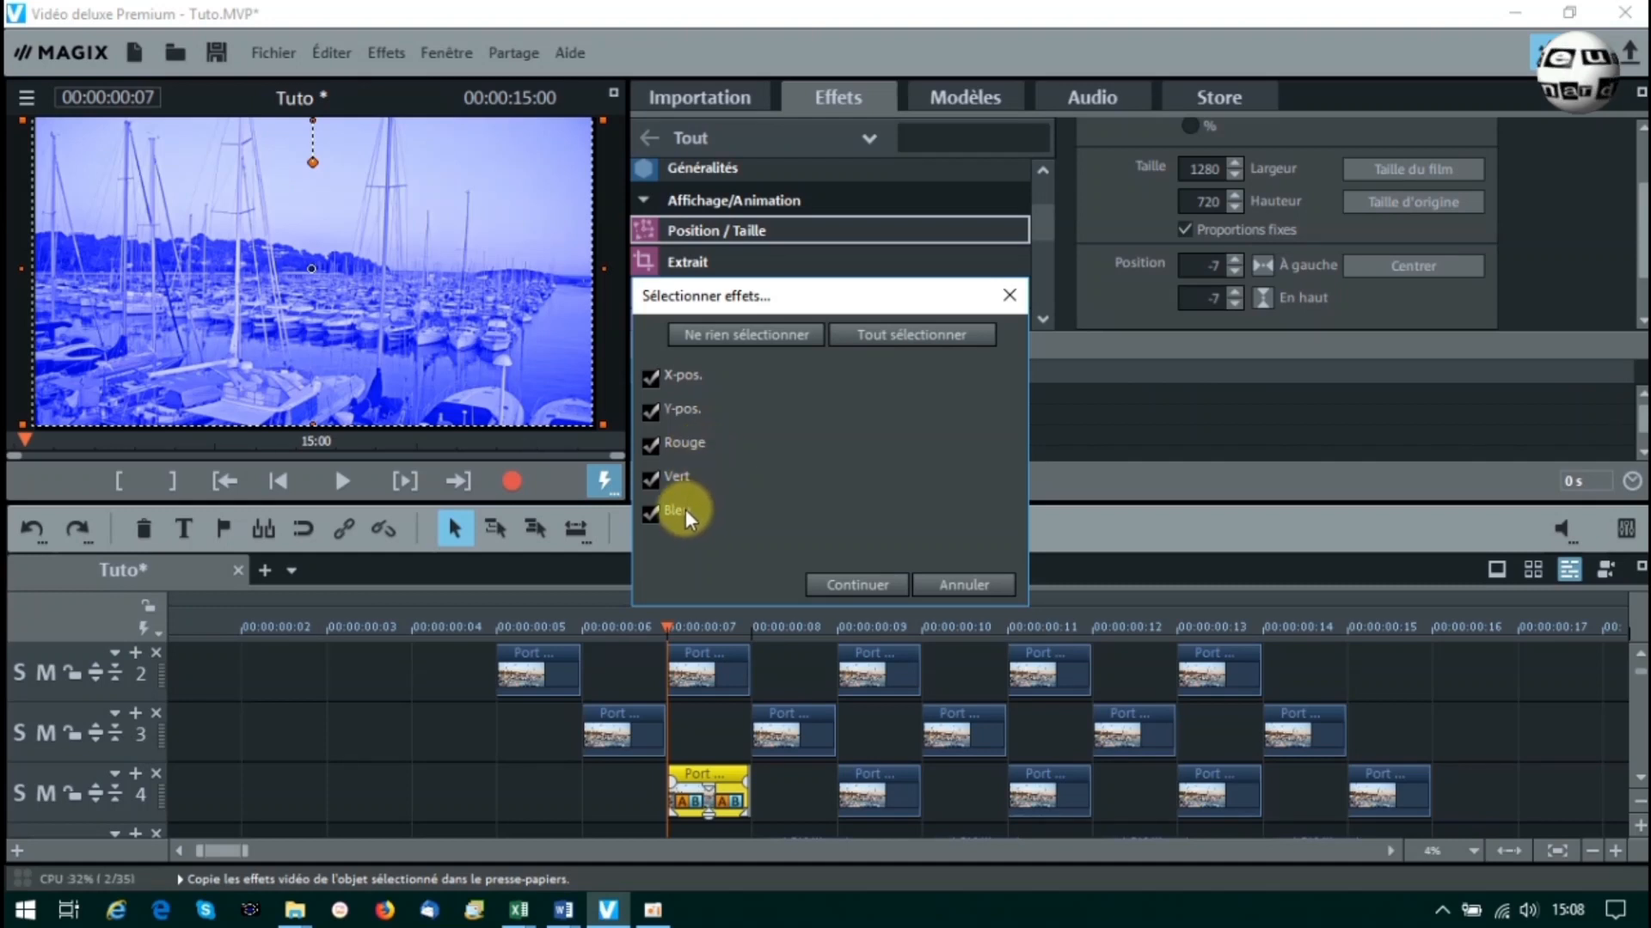
{"action": "left_click", "coordinate": [841, 584]}
{"action": "left_click_drag", "start_coordinate": [808, 801], "coordinate": [1411, 827]}
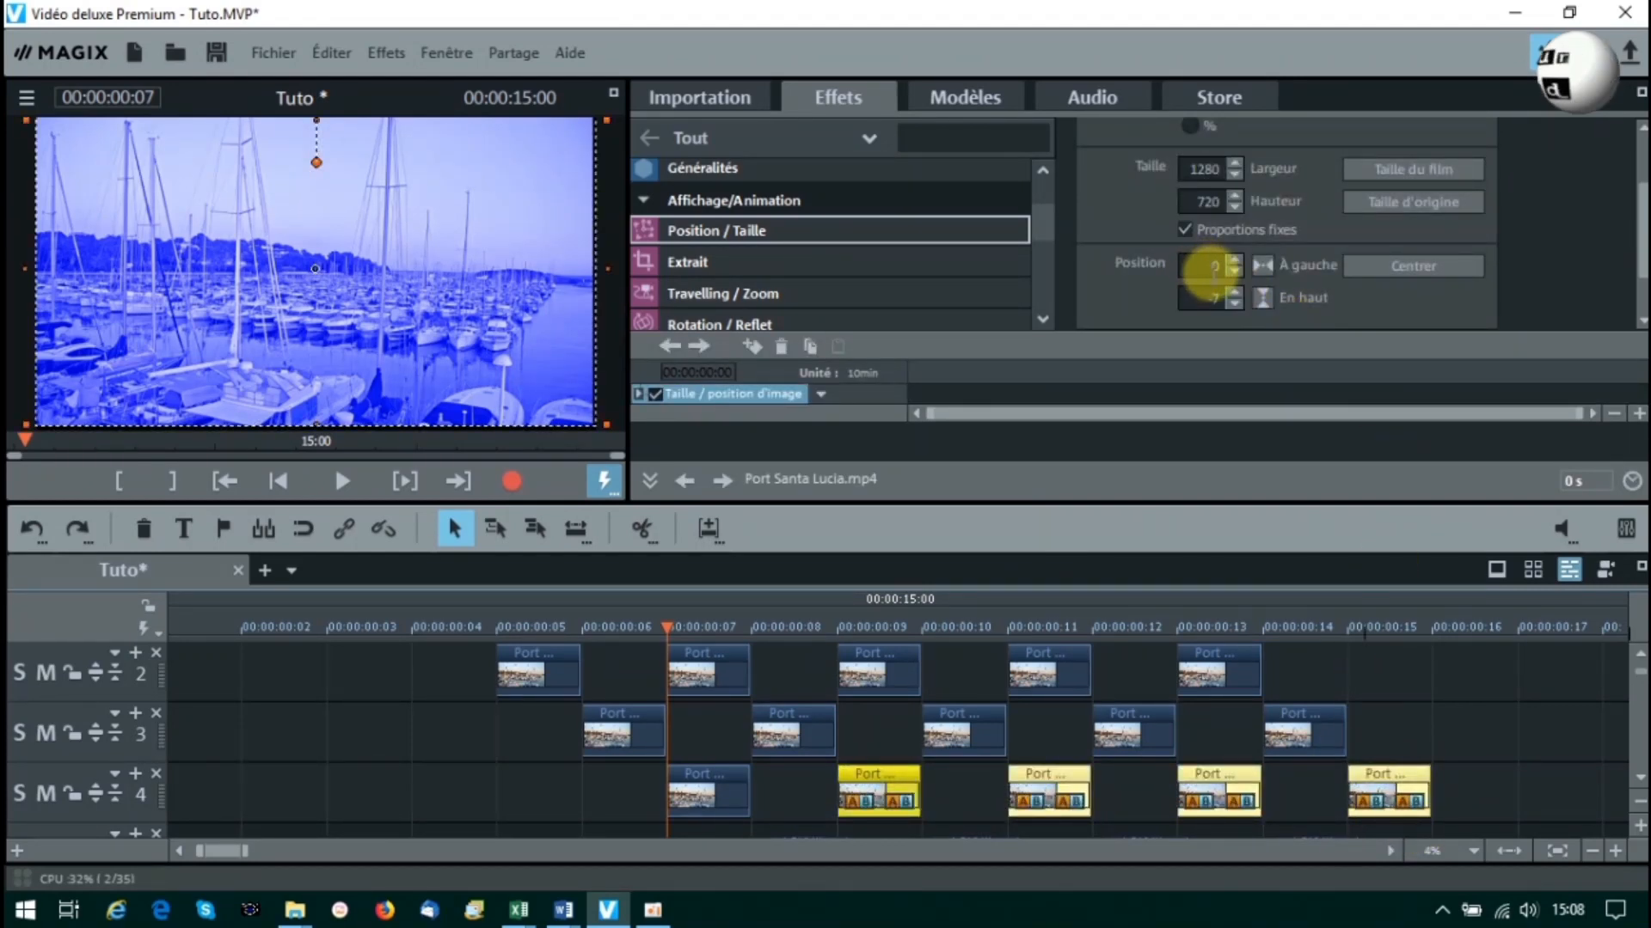
{"action": "right_click", "coordinate": [855, 776]}
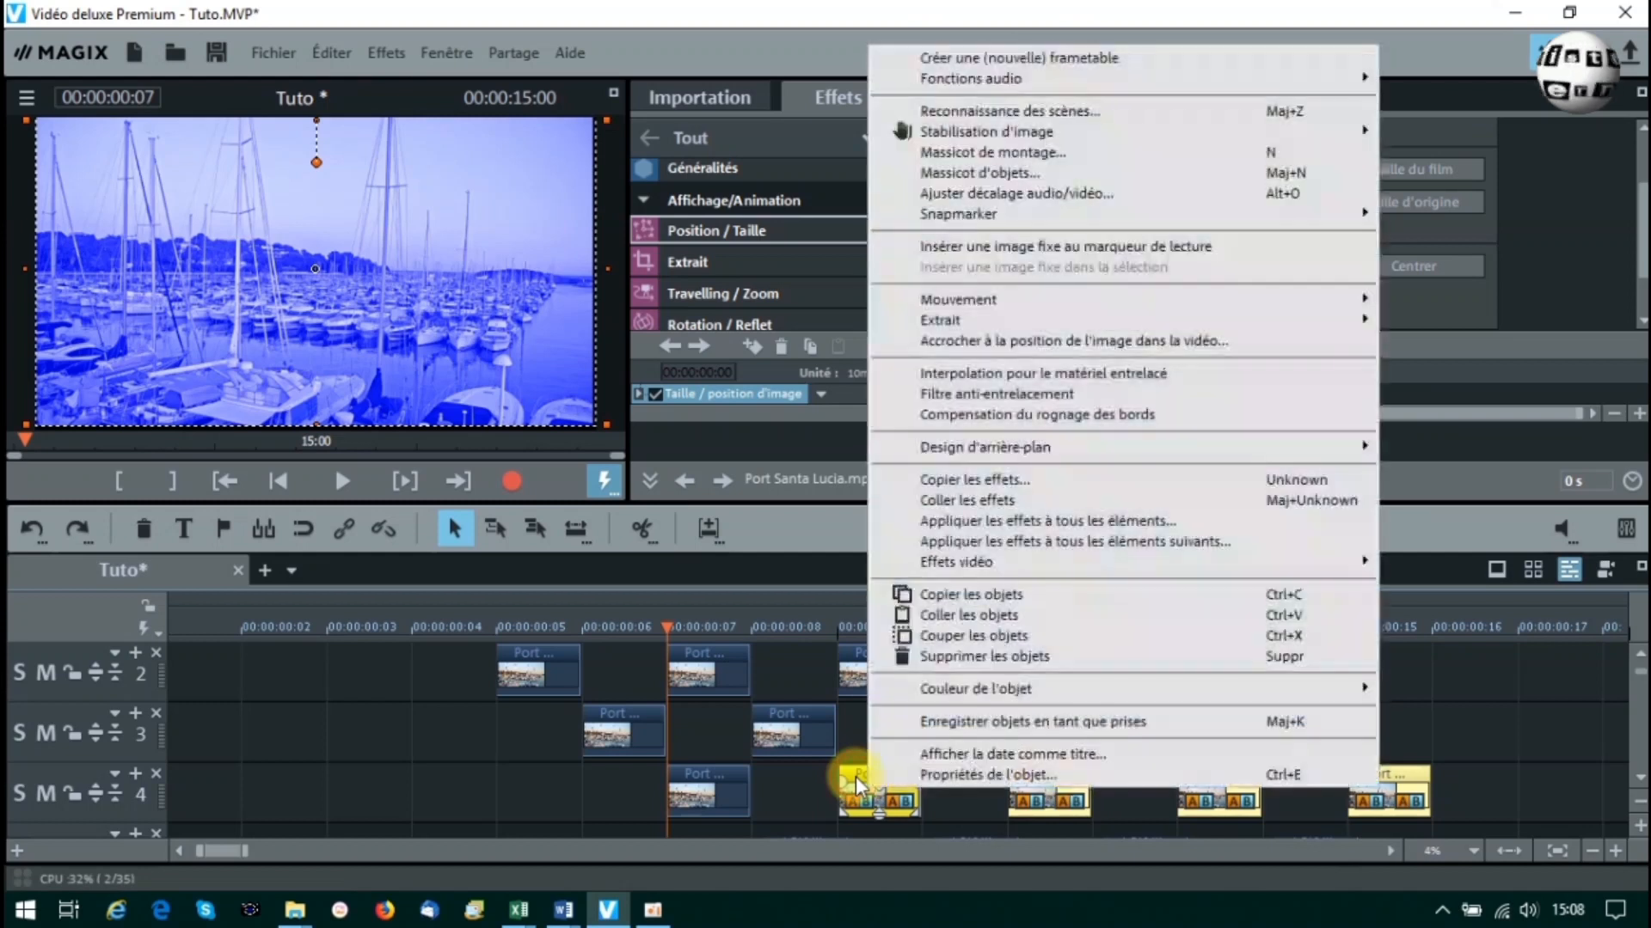
{"action": "left_click", "coordinate": [997, 503]}
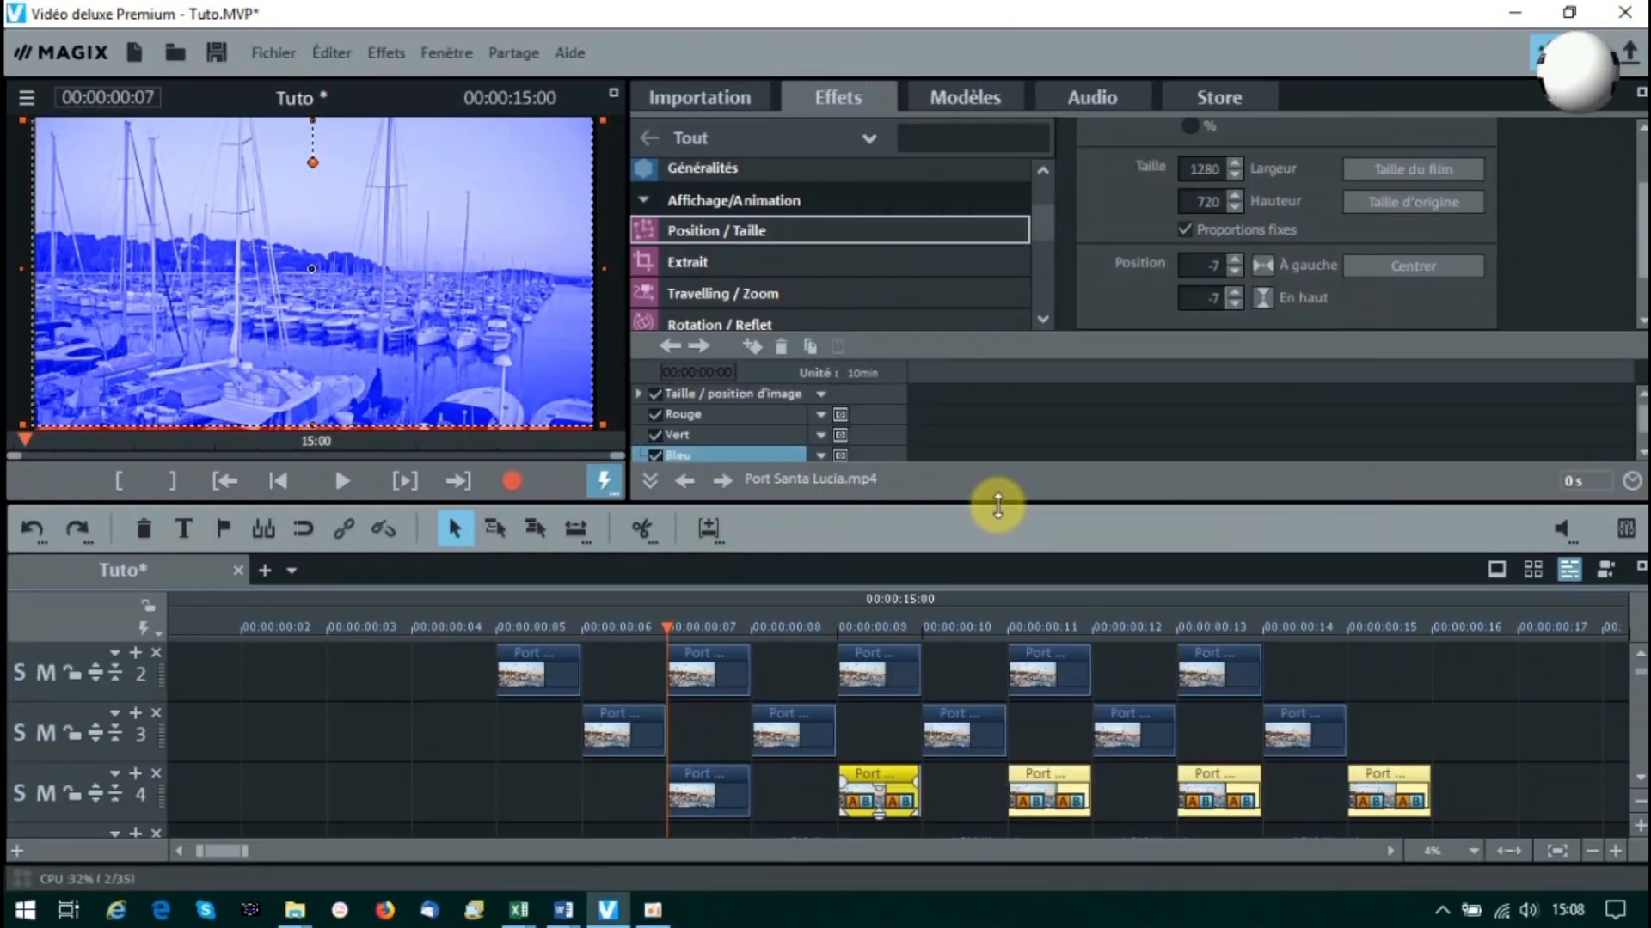
Preview the coloured segments by playing the film from frame 4, and stop the playback.
{"action": "left_click", "coordinate": [416, 620]}
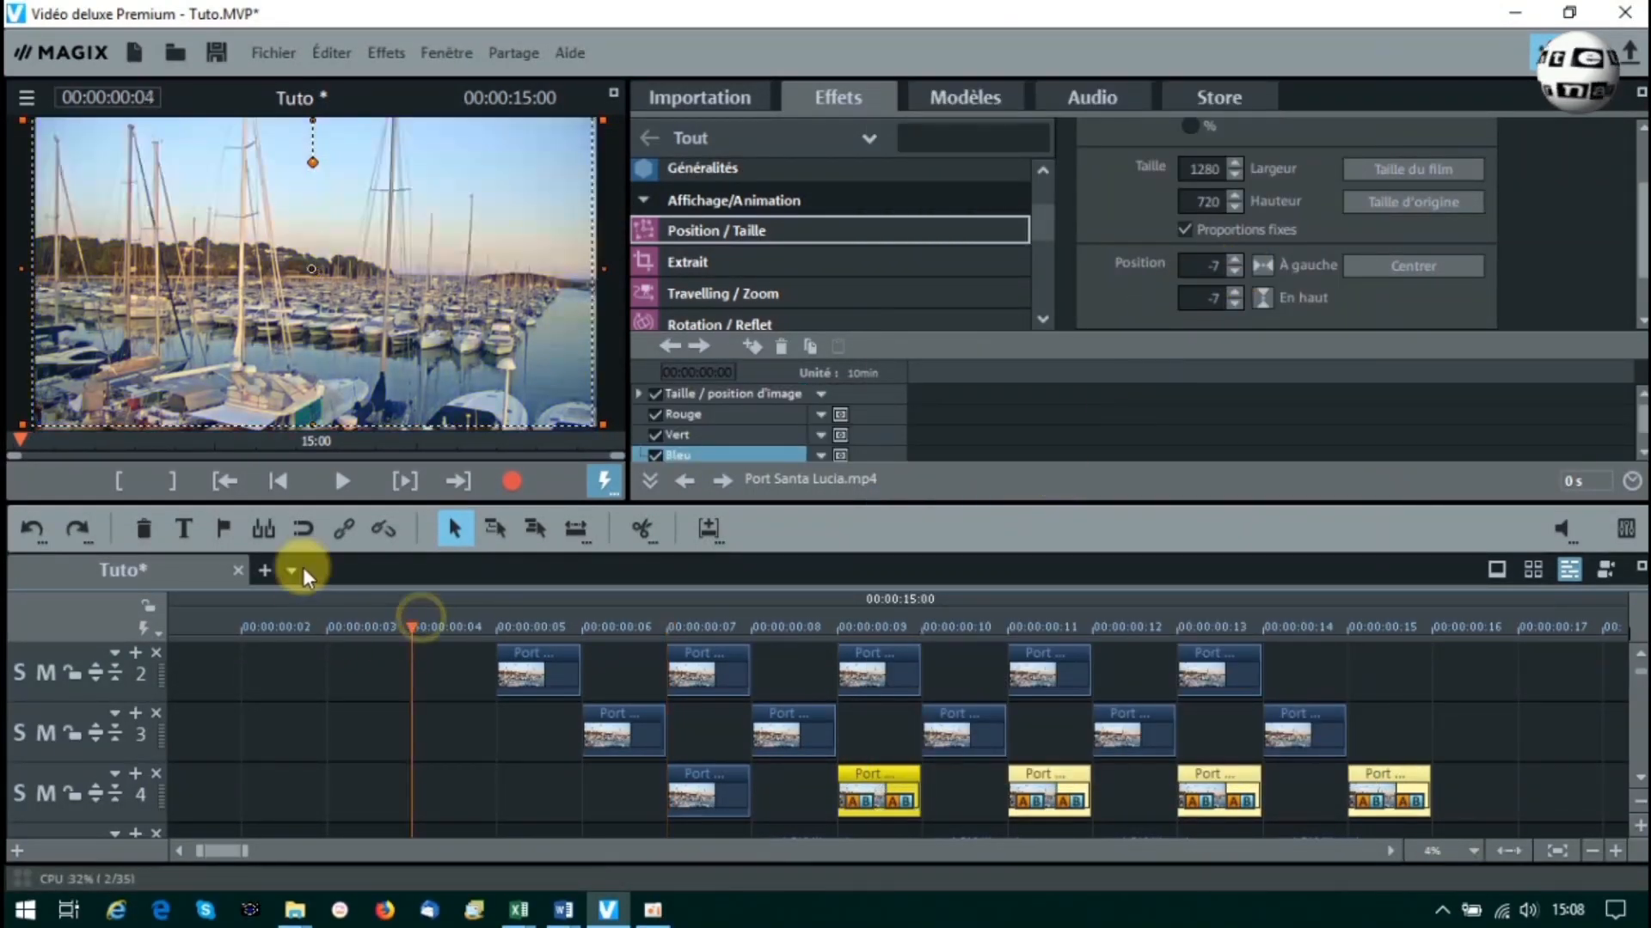
{"action": "left_click", "coordinate": [317, 479]}
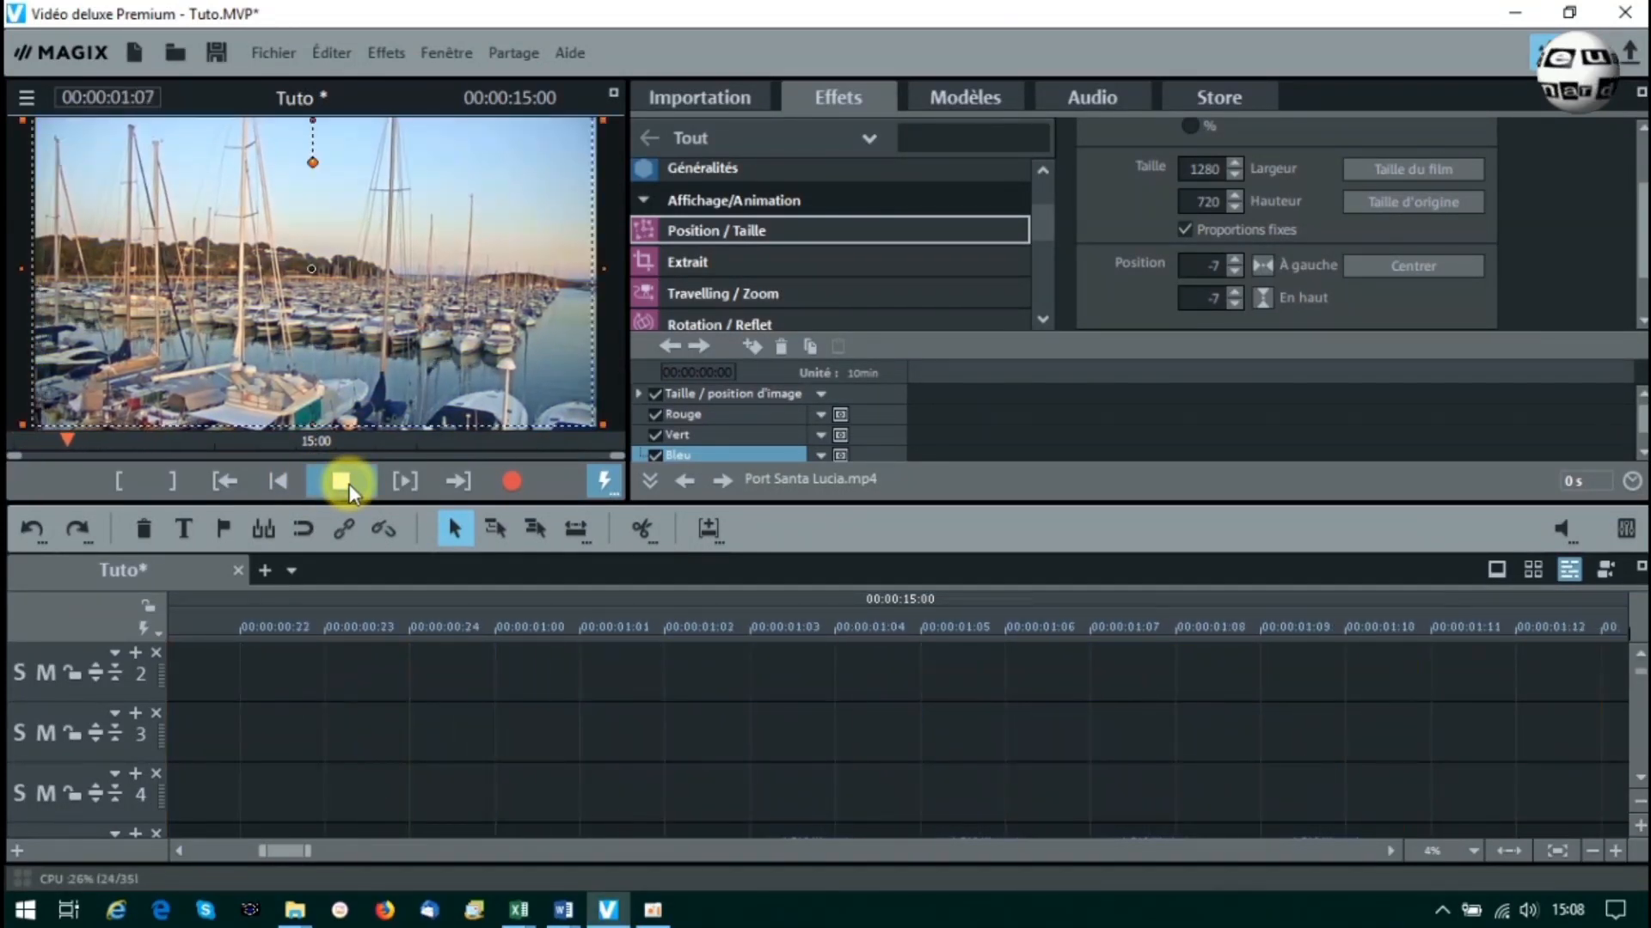
{"action": "left_click", "coordinate": [348, 490]}
Set the Chrominance video level of all five track 2 segments to 90.
{"action": "left_click", "coordinate": [507, 704]}
{"action": "left_click_drag", "start_coordinate": [674, 662], "coordinate": [1338, 678]}
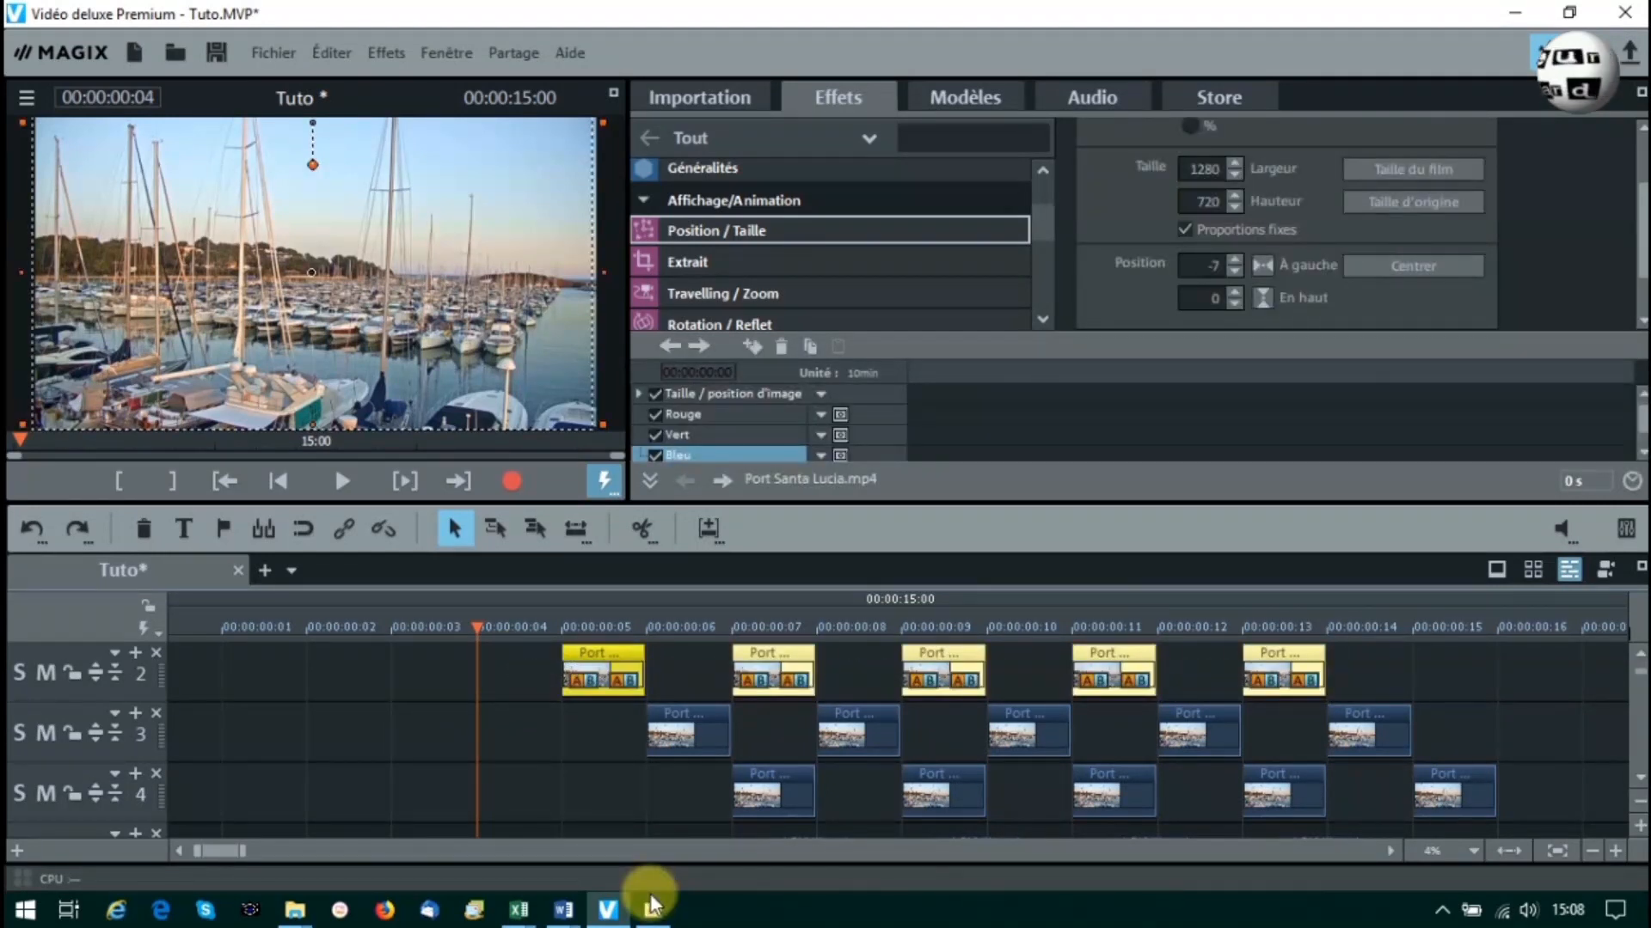
{"action": "scroll", "coordinate": [1041, 211], "scroll_direction": "down", "scroll_amount": 2}
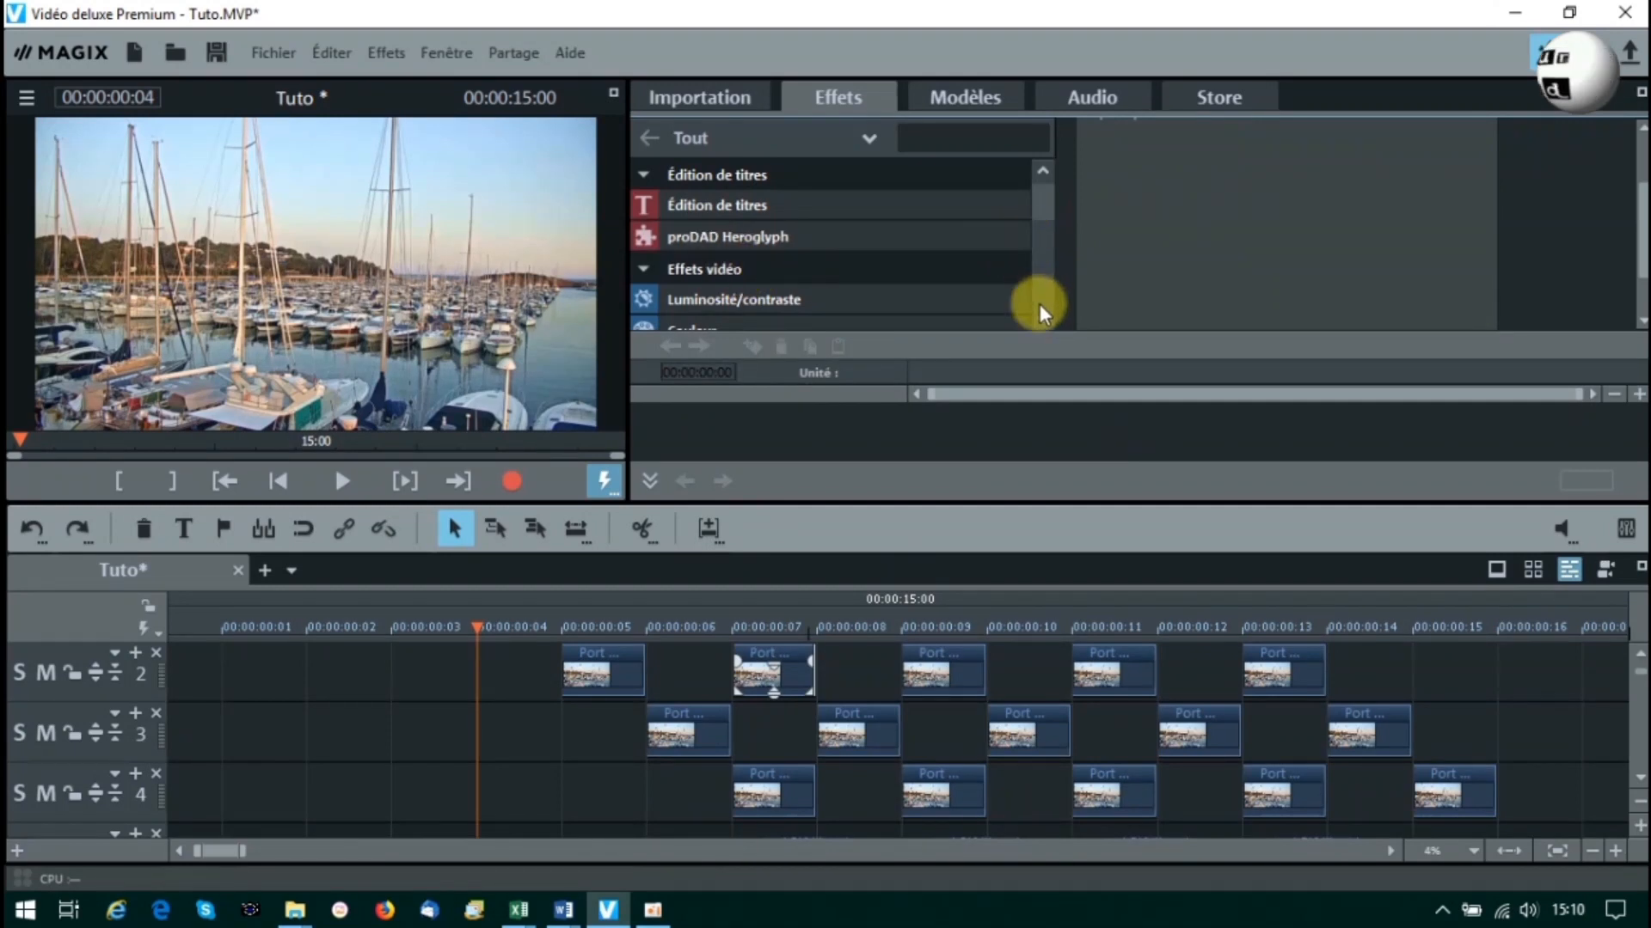
{"action": "scroll", "coordinate": [1042, 311], "scroll_direction": "down", "scroll_amount": 2}
{"action": "scroll", "coordinate": [724, 308], "scroll_direction": "down", "scroll_amount": 4}
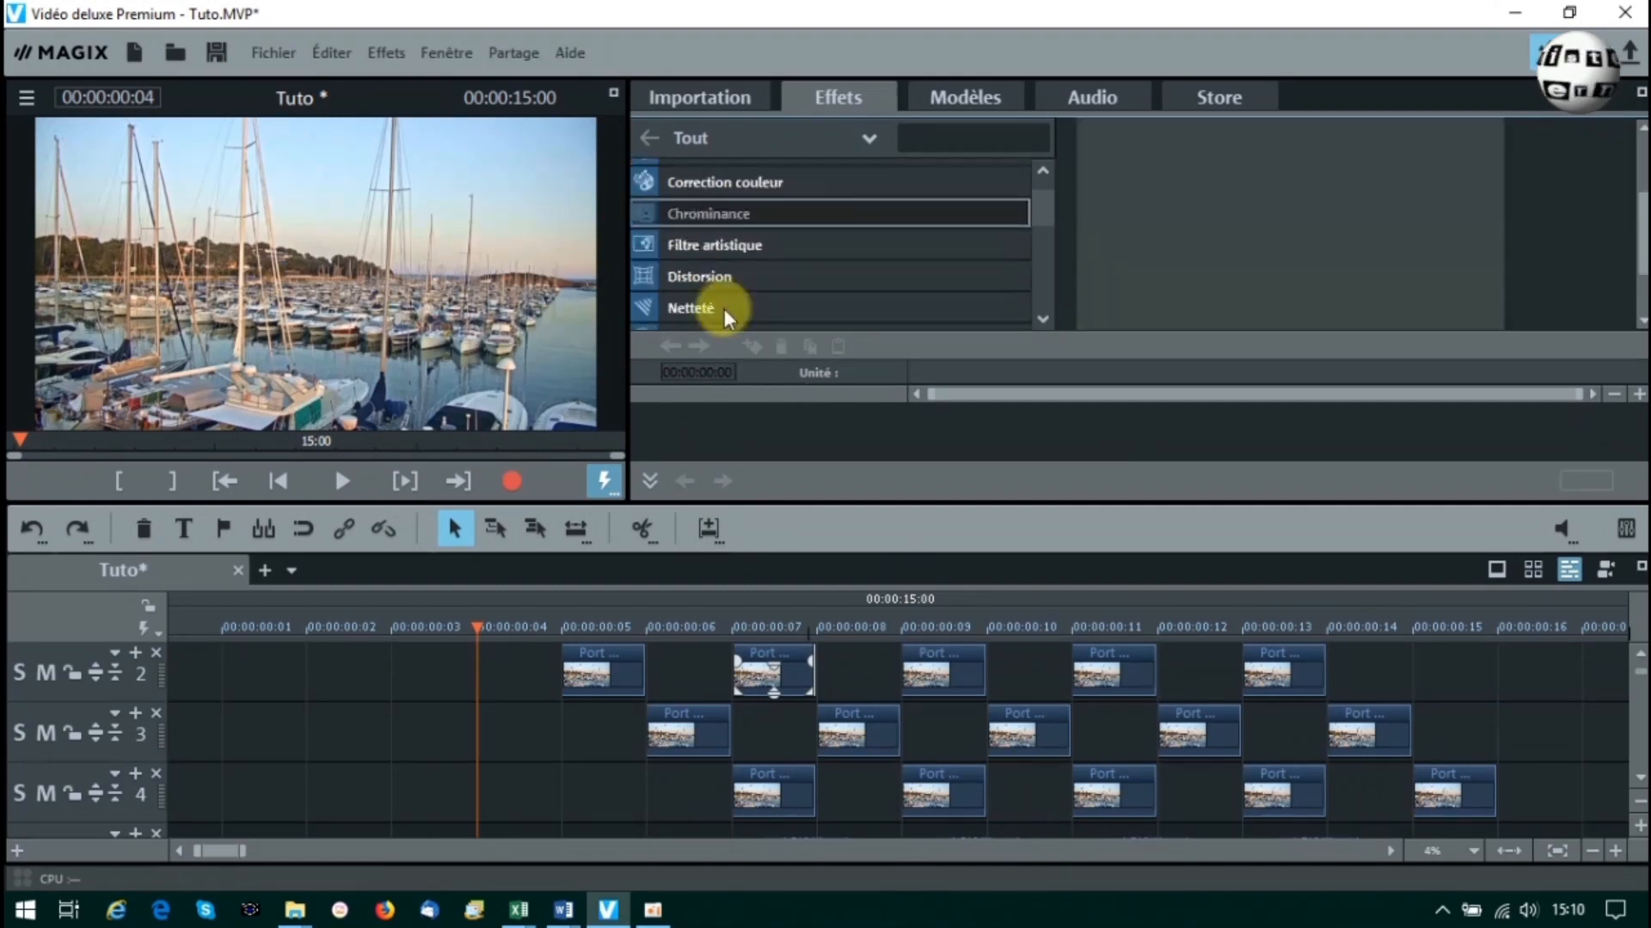
{"action": "left_click", "coordinate": [502, 660]}
{"action": "left_click_drag", "start_coordinate": [502, 663], "coordinate": [1283, 672]}
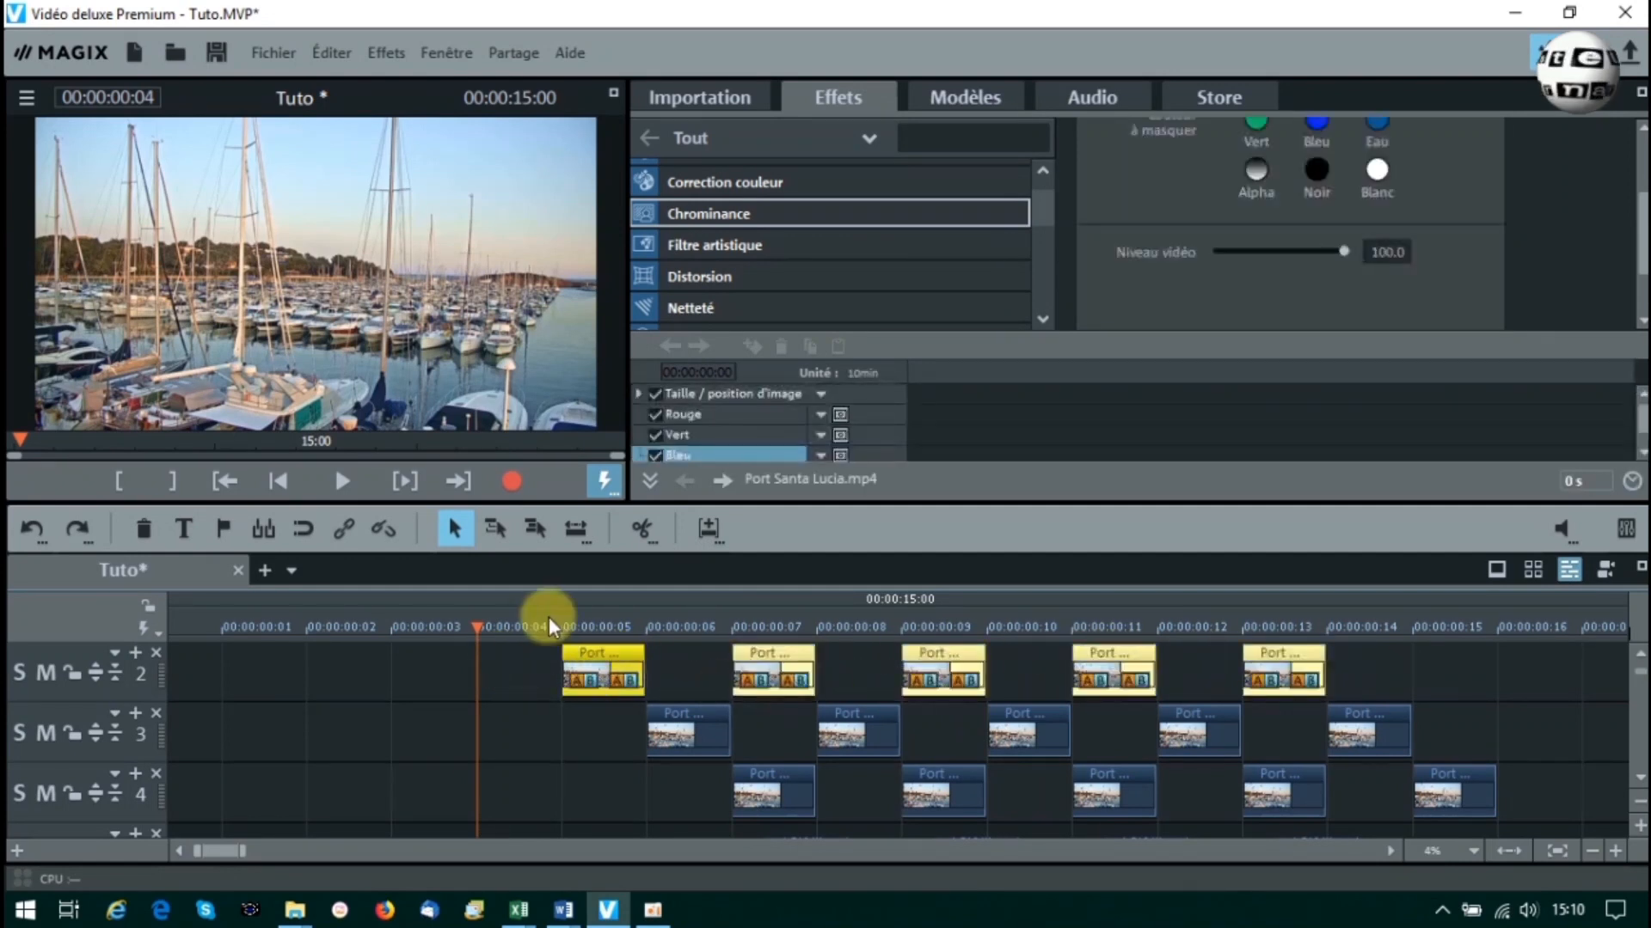
{"action": "left_click", "coordinate": [560, 623]}
{"action": "left_click", "coordinate": [1374, 251]}
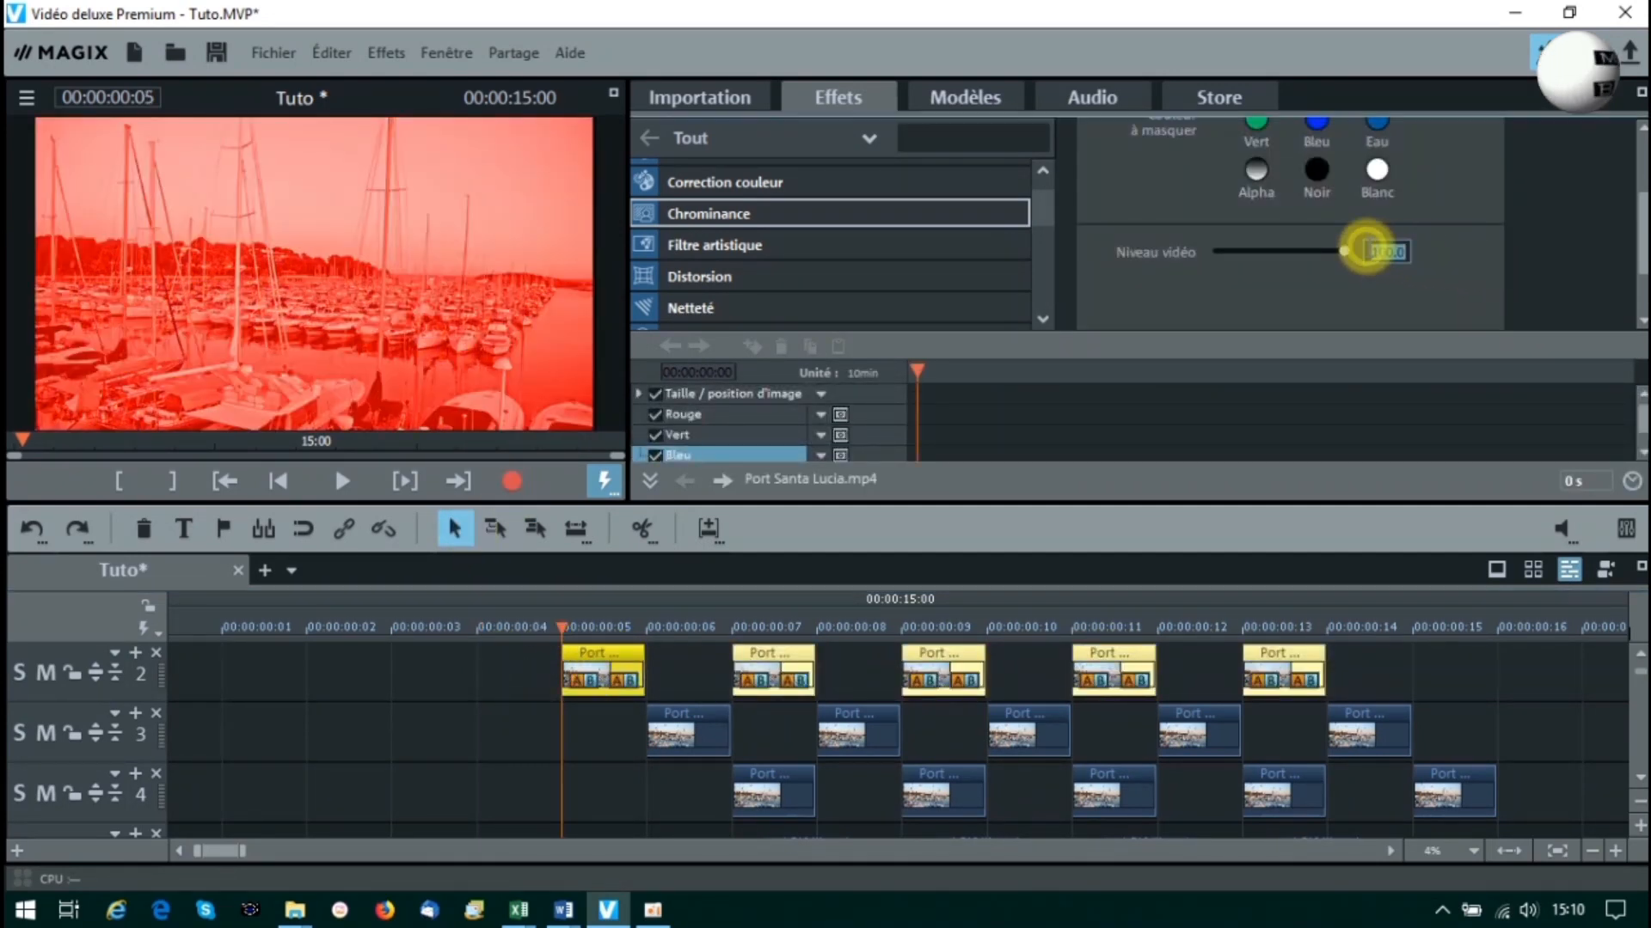
{"action": "type", "text": "90"}
{"action": "key", "text": "Return"}
Set the Chrominance video level of all five track 3 segments to 85.
{"action": "left_click_drag", "start_coordinate": [620, 729], "coordinate": [1419, 738]}
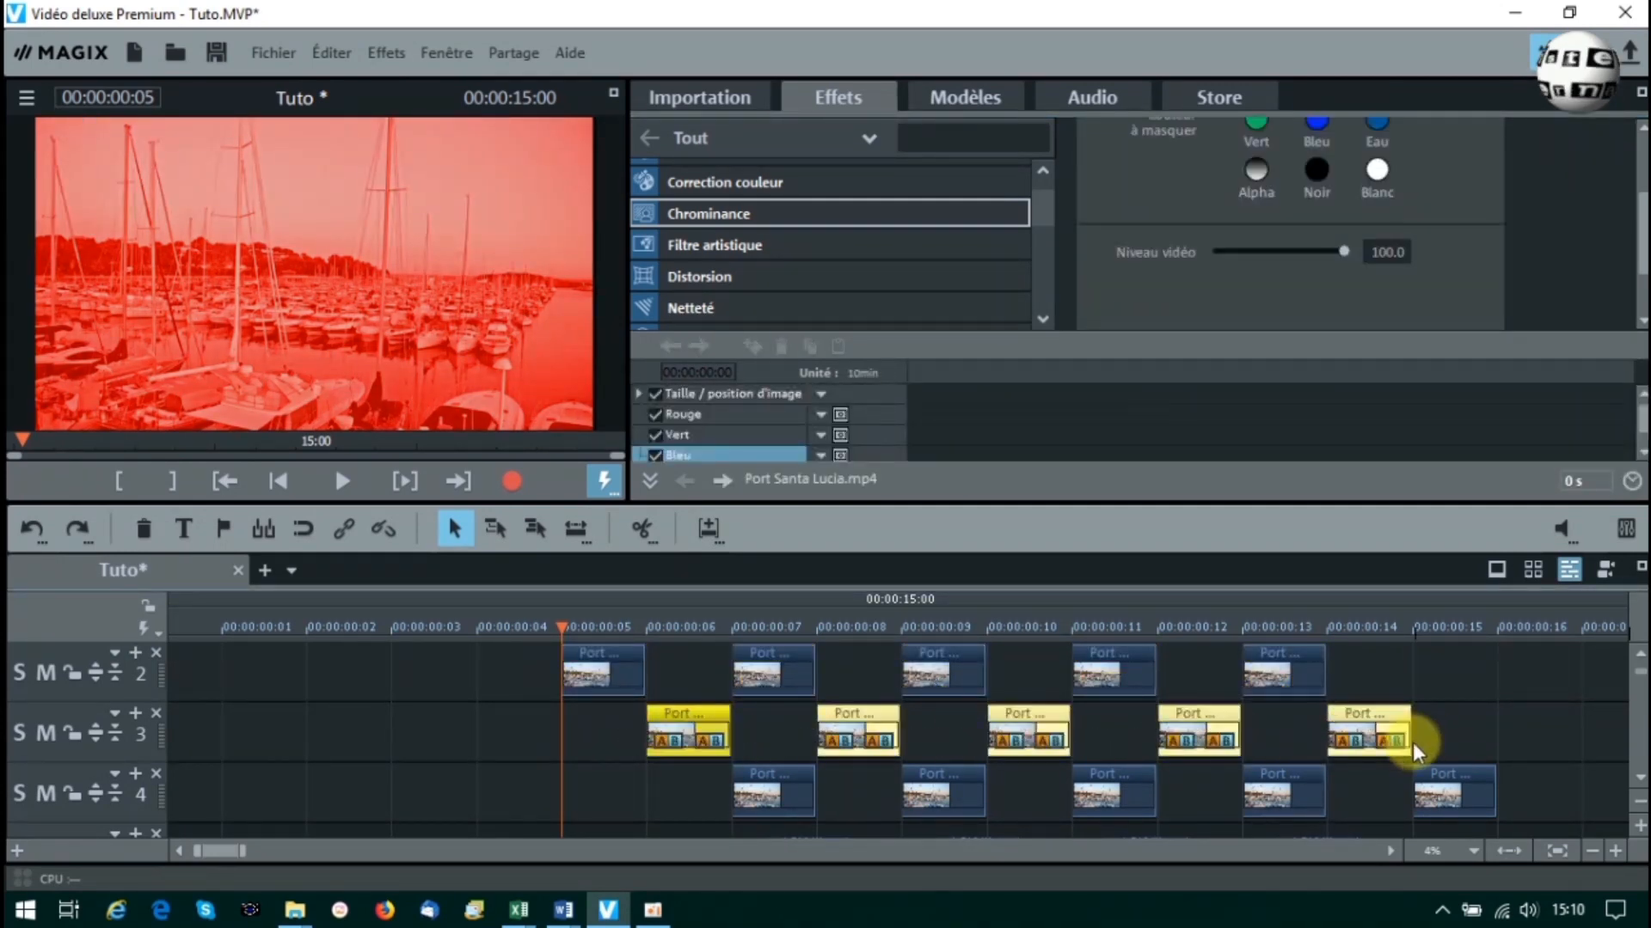
{"action": "left_click", "coordinate": [646, 627]}
{"action": "left_click", "coordinate": [1384, 251]}
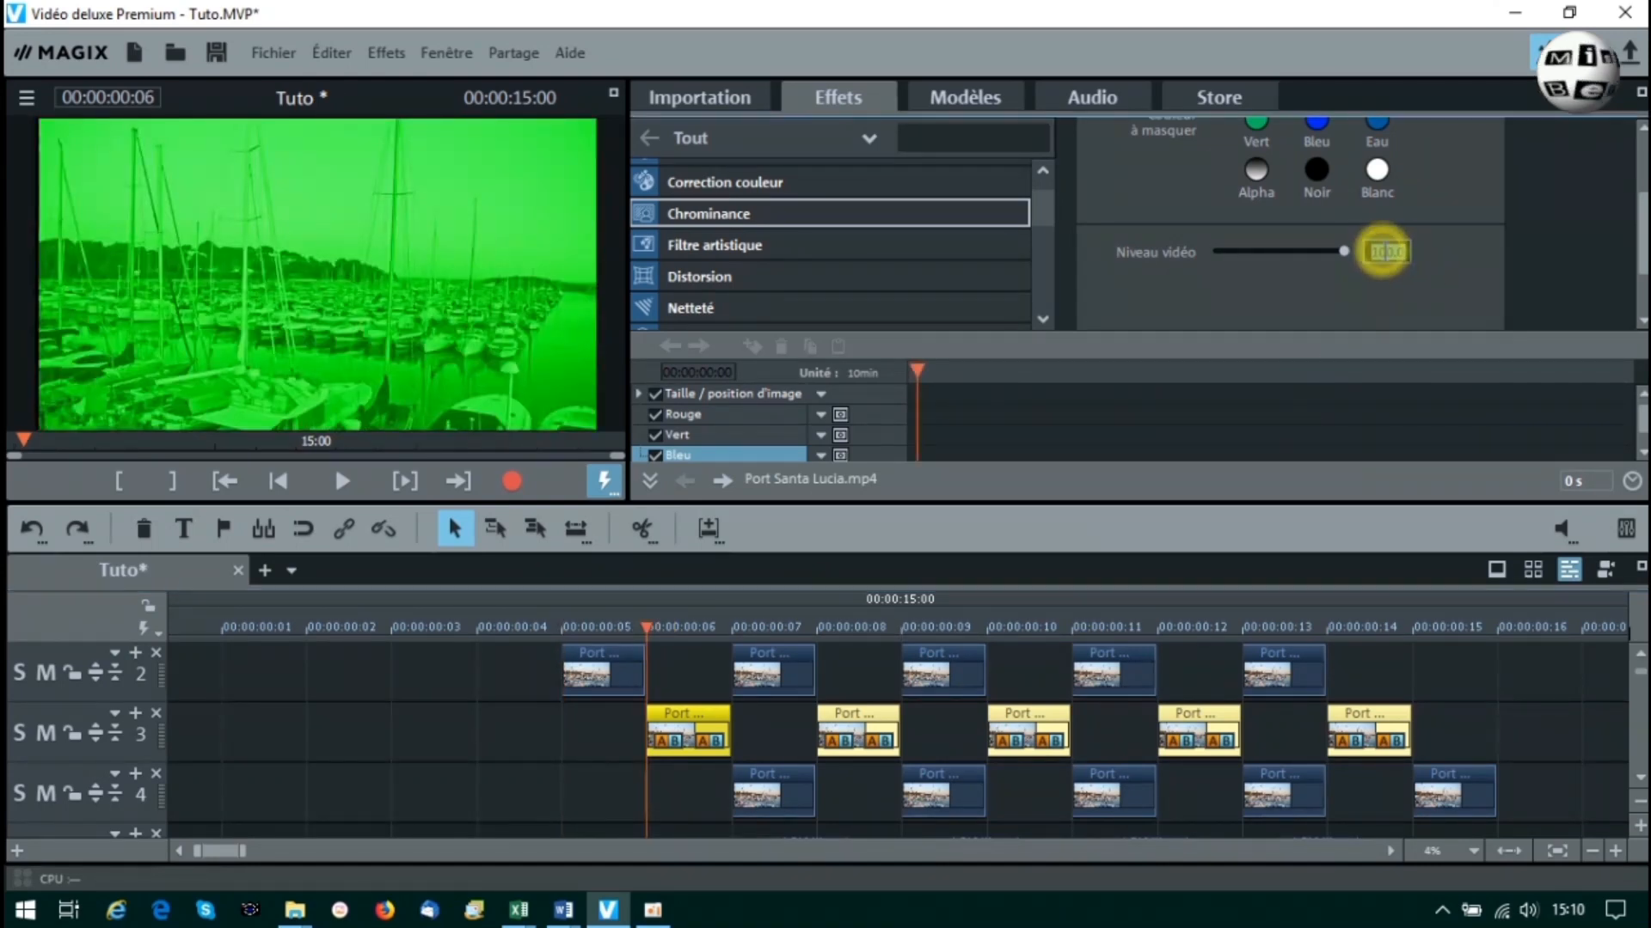
{"action": "type", "text": "85"}
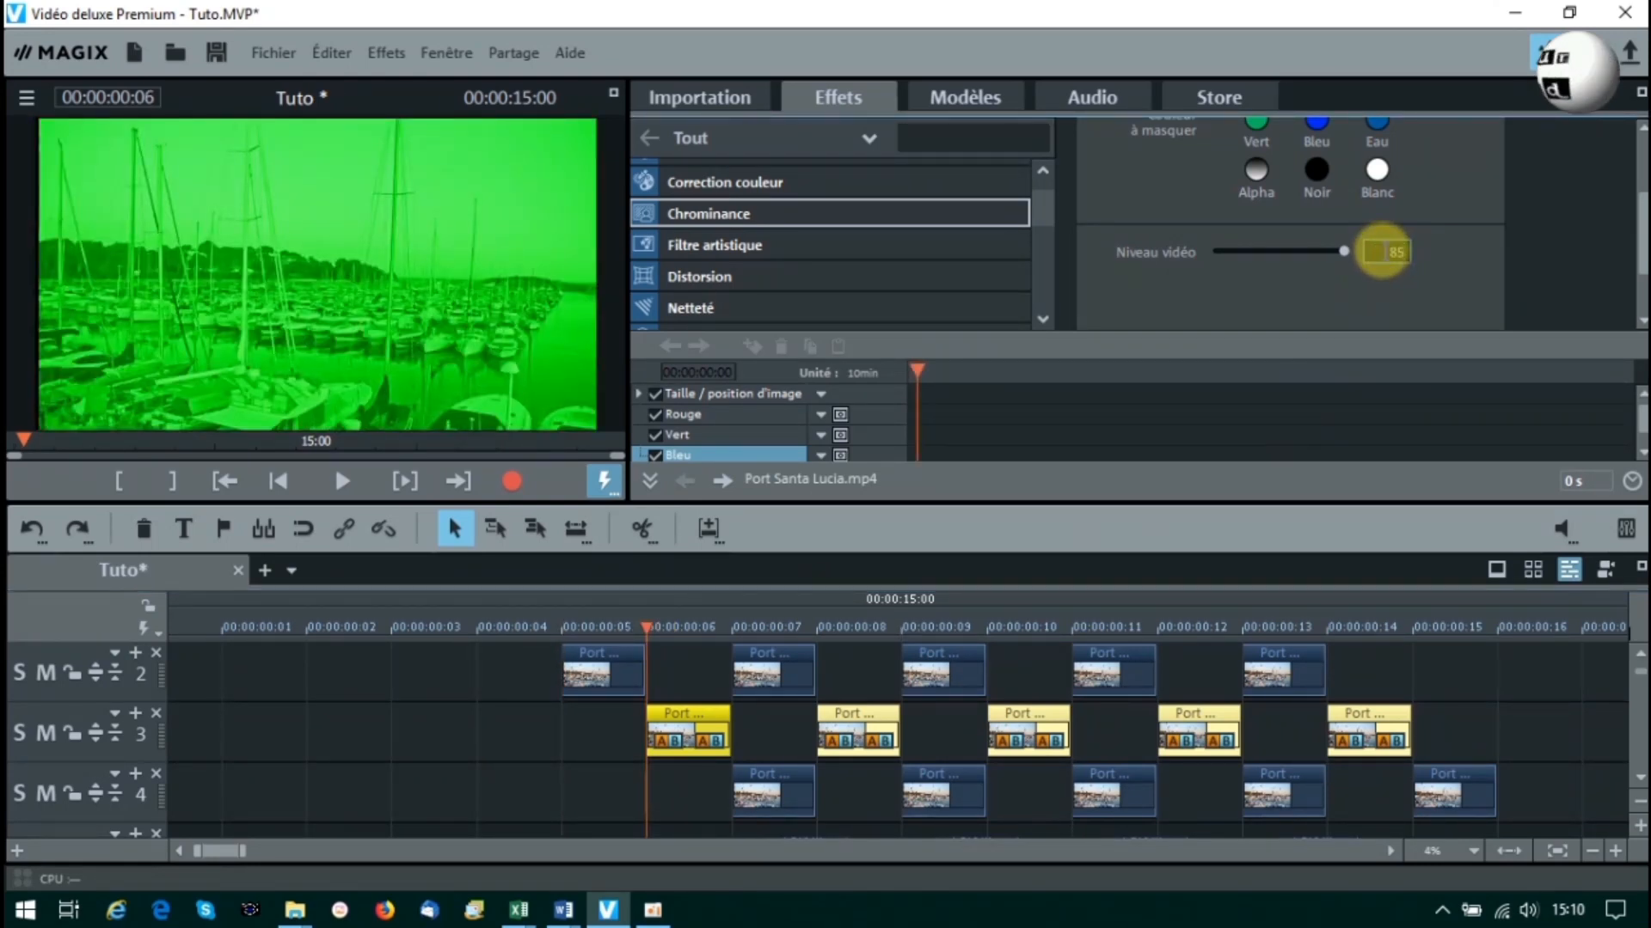
{"action": "key", "text": "Return"}
Set the Chrominance video level of all five track 4 segments to 80.
{"action": "left_click_drag", "start_coordinate": [682, 782], "coordinate": [1534, 822]}
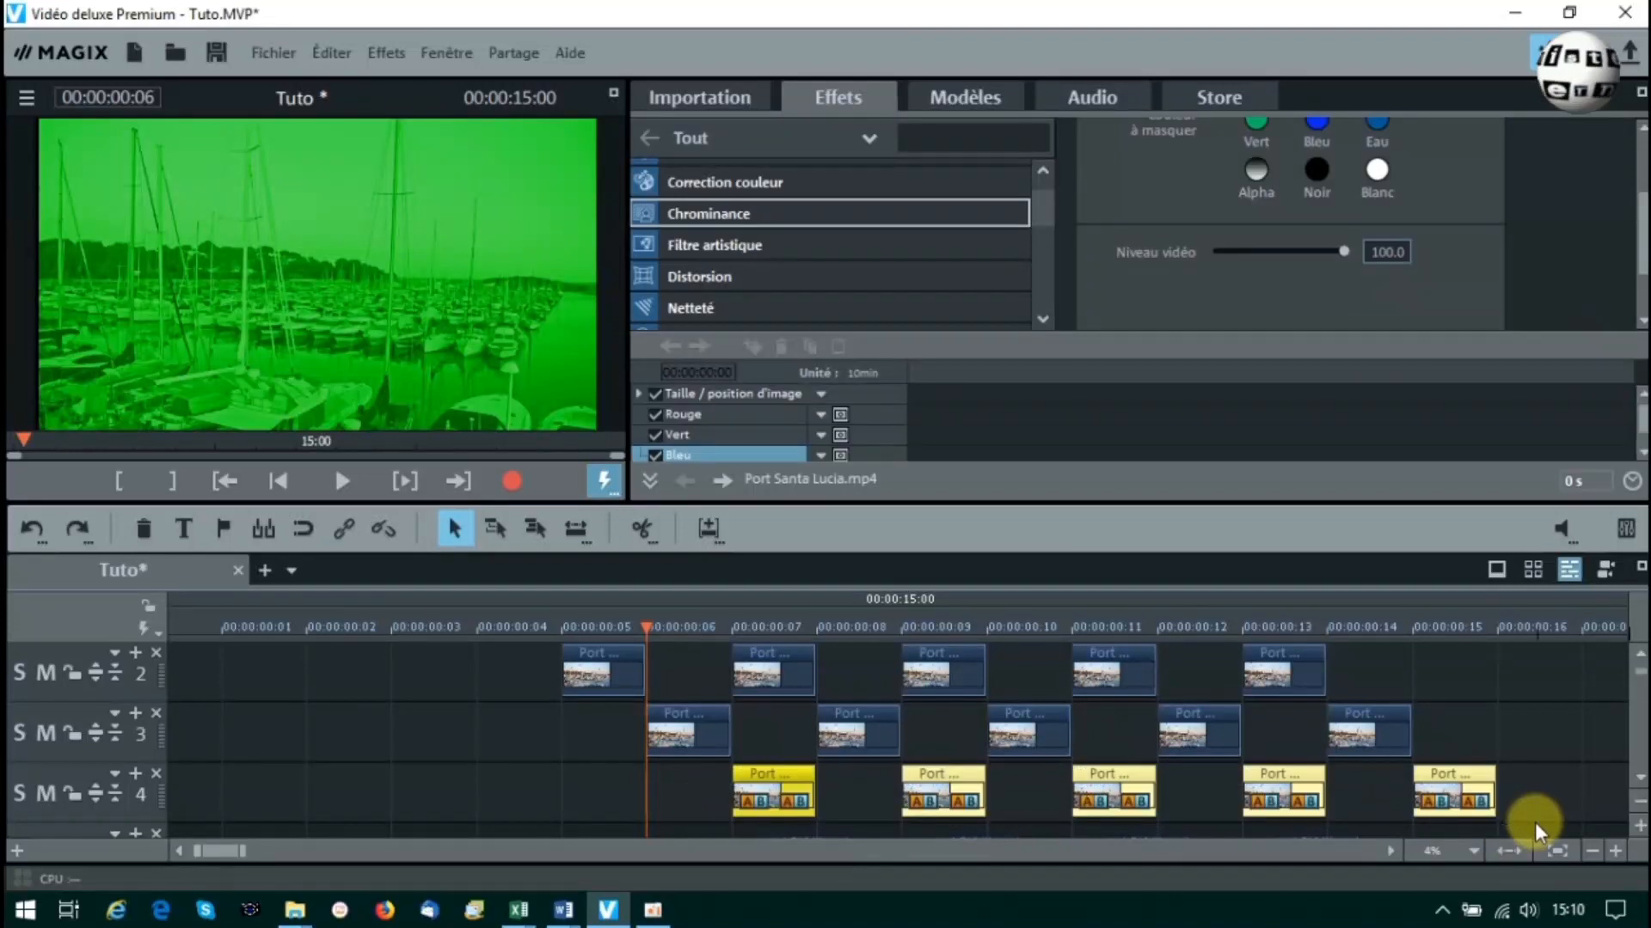
{"action": "left_click", "coordinate": [734, 628]}
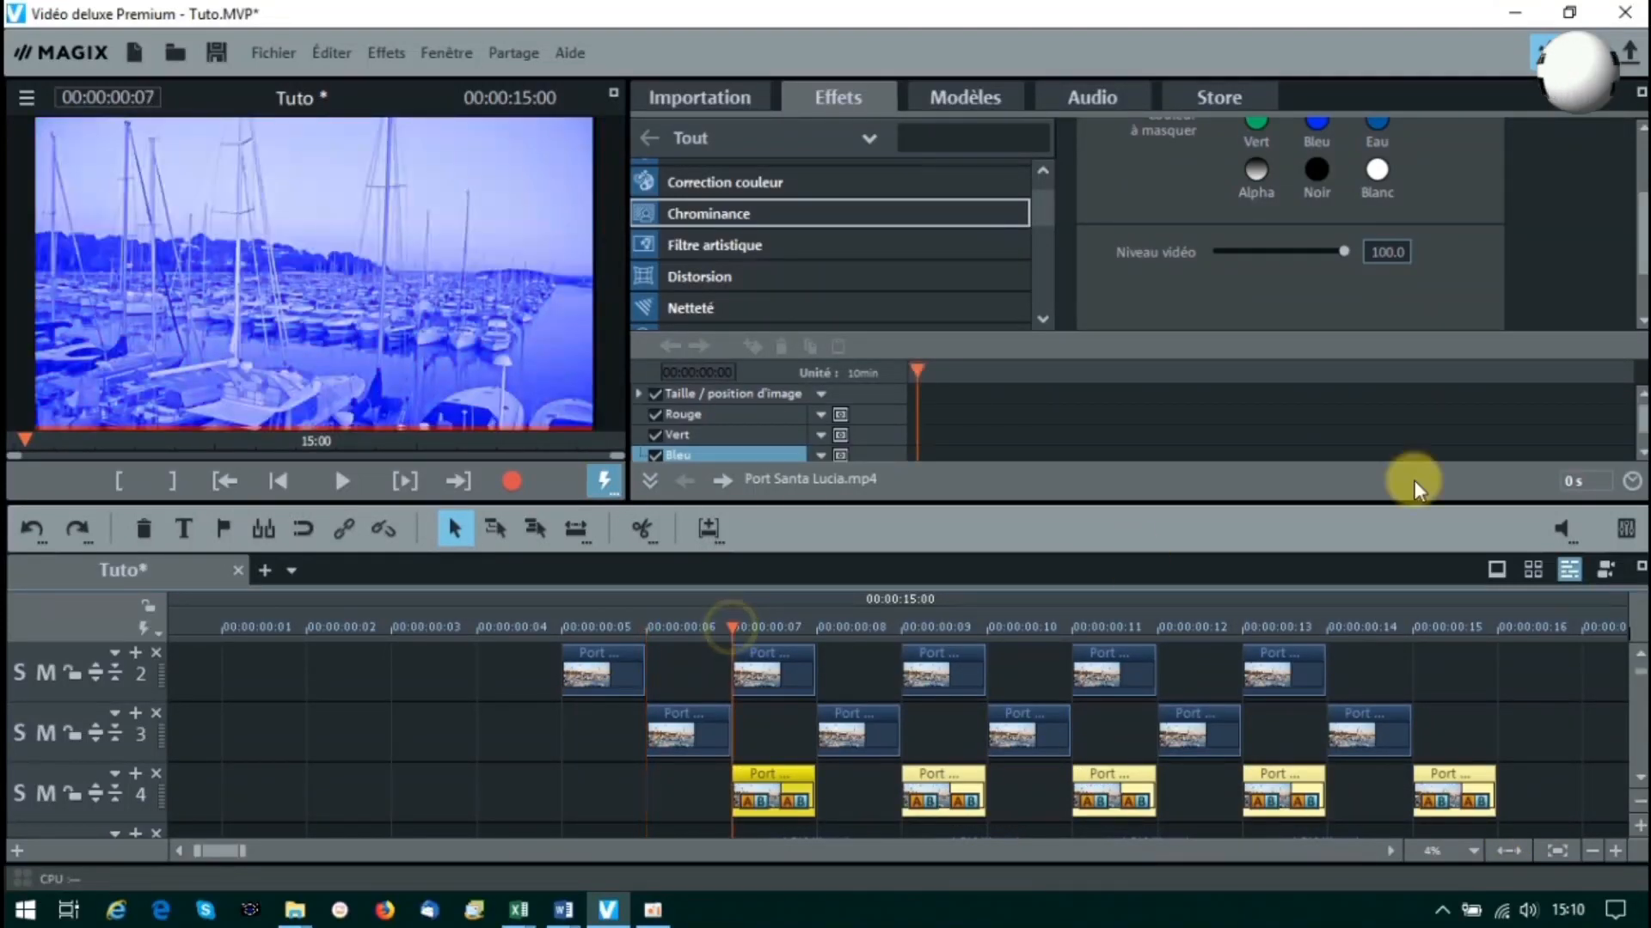
{"action": "left_click", "coordinate": [1380, 250]}
{"action": "type", "text": "80"}
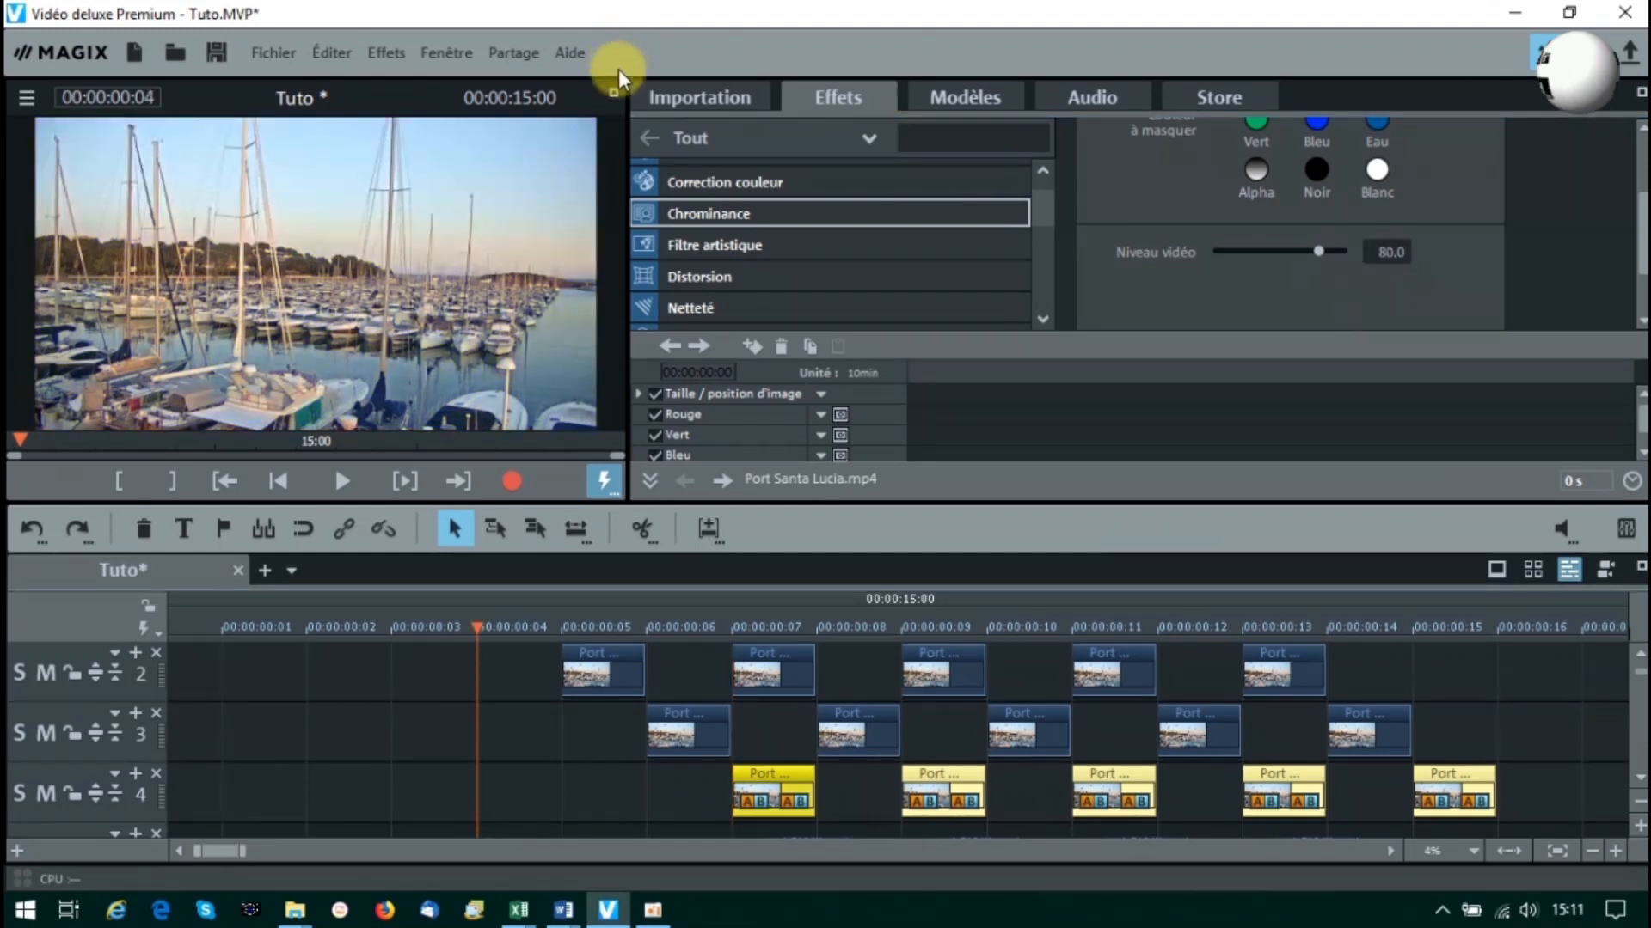
Preview the film from frame 4 in the enlarged monitor and return to the start of the timeline.
{"action": "left_click", "coordinate": [613, 93]}
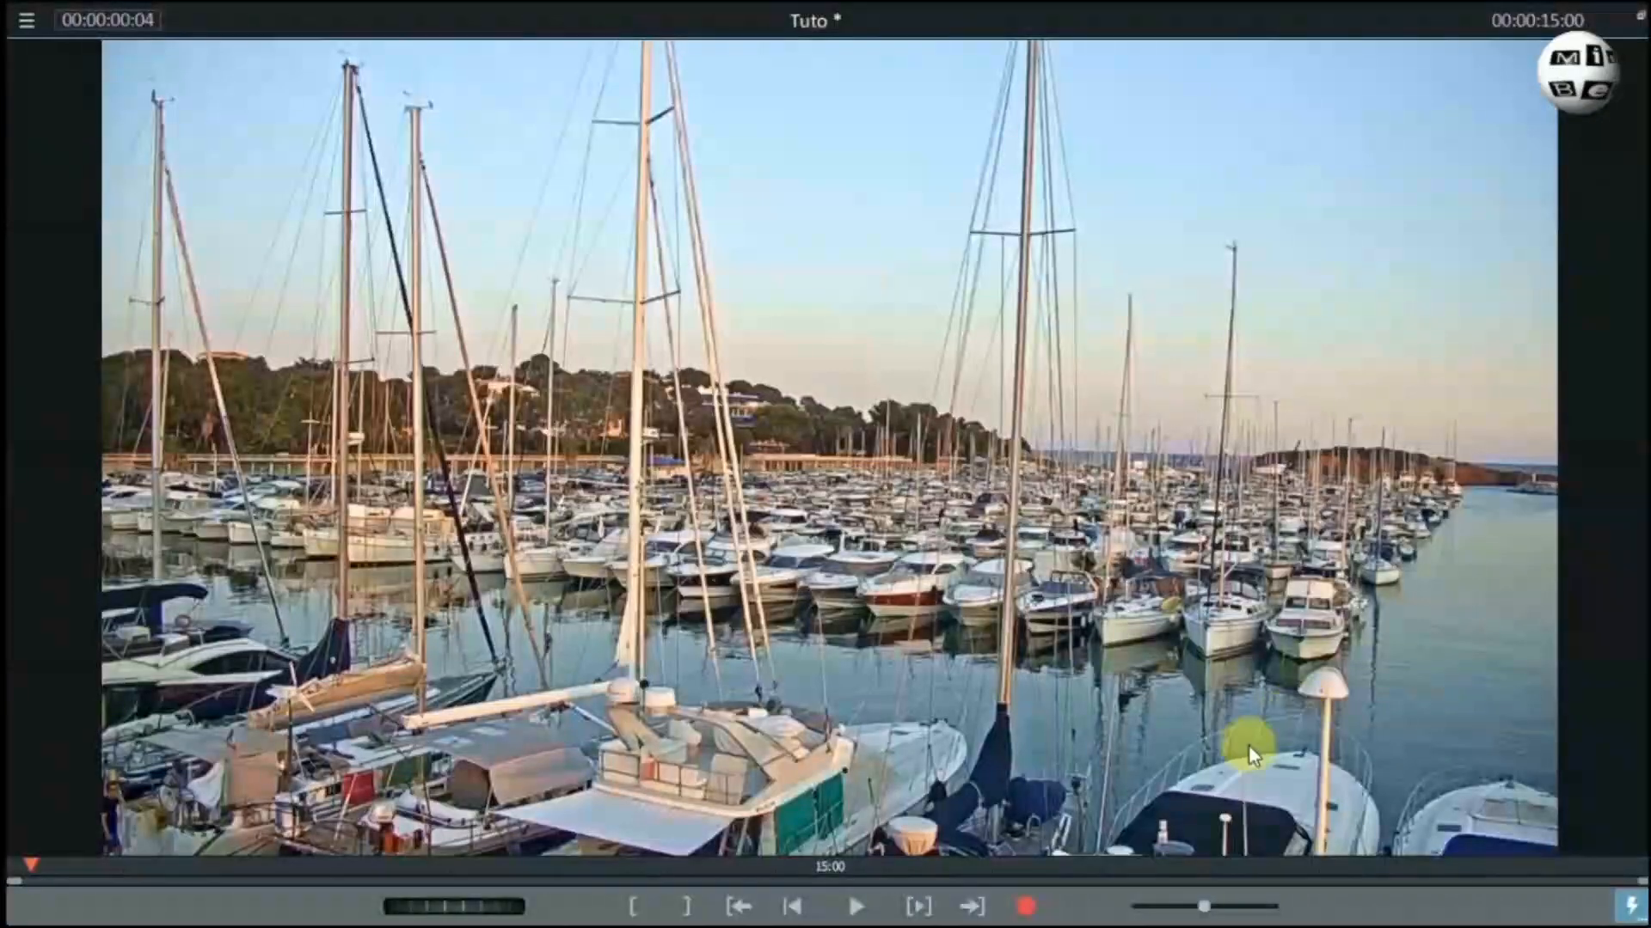
{"action": "left_click", "coordinate": [856, 907]}
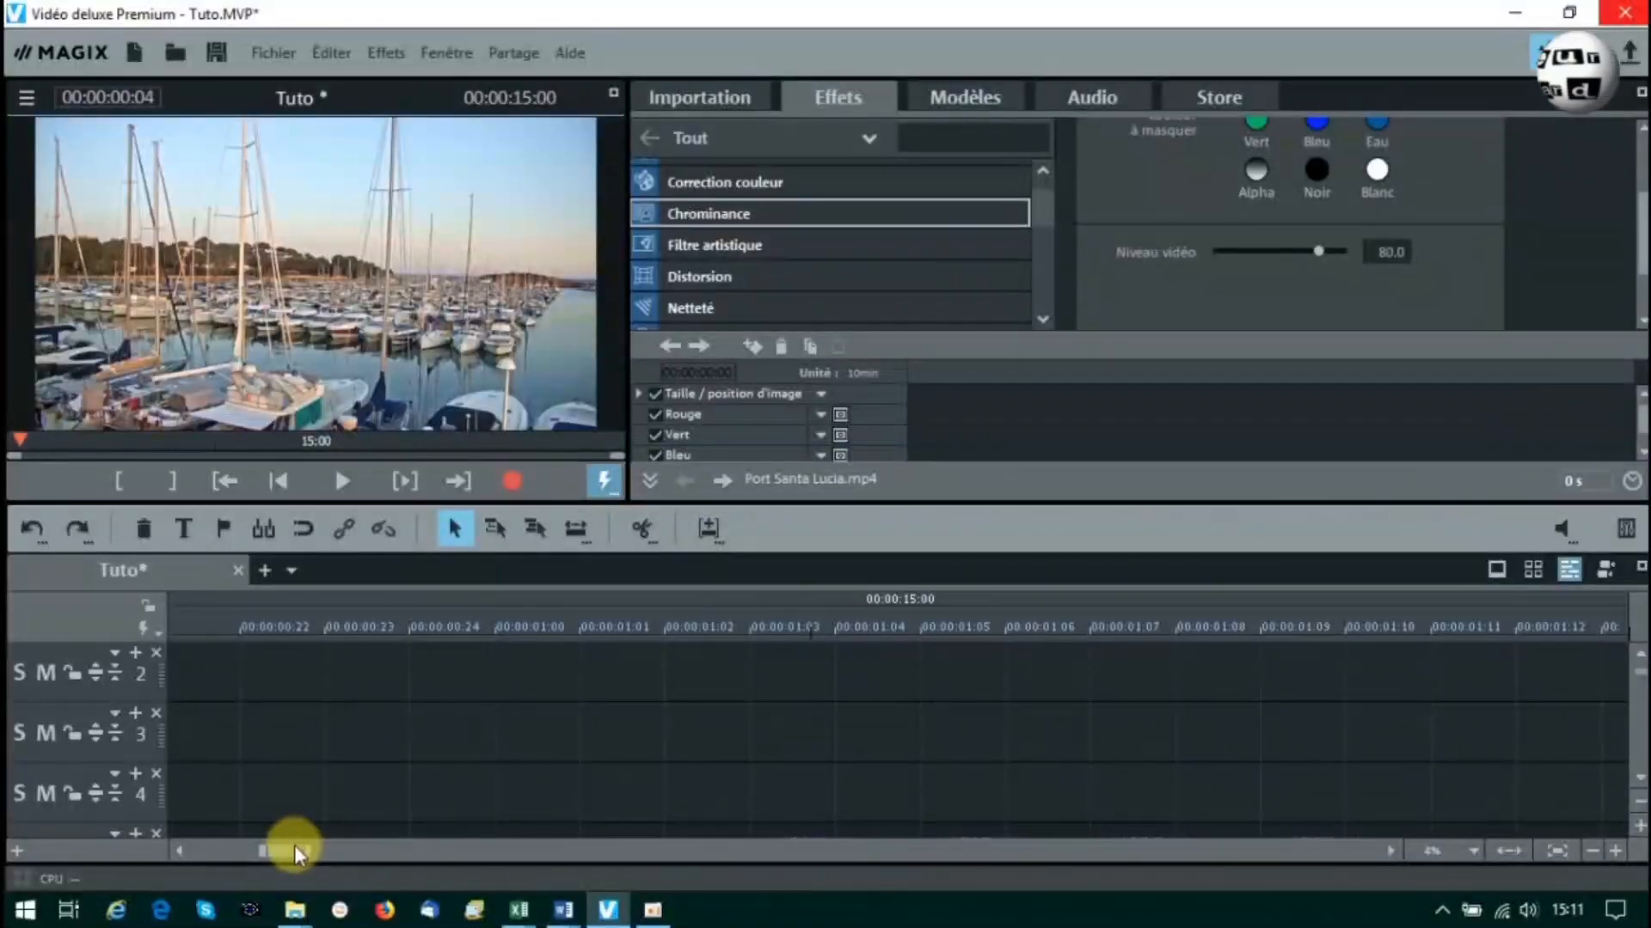
{"action": "left_click_drag", "start_coordinate": [294, 848], "coordinate": [231, 853]}
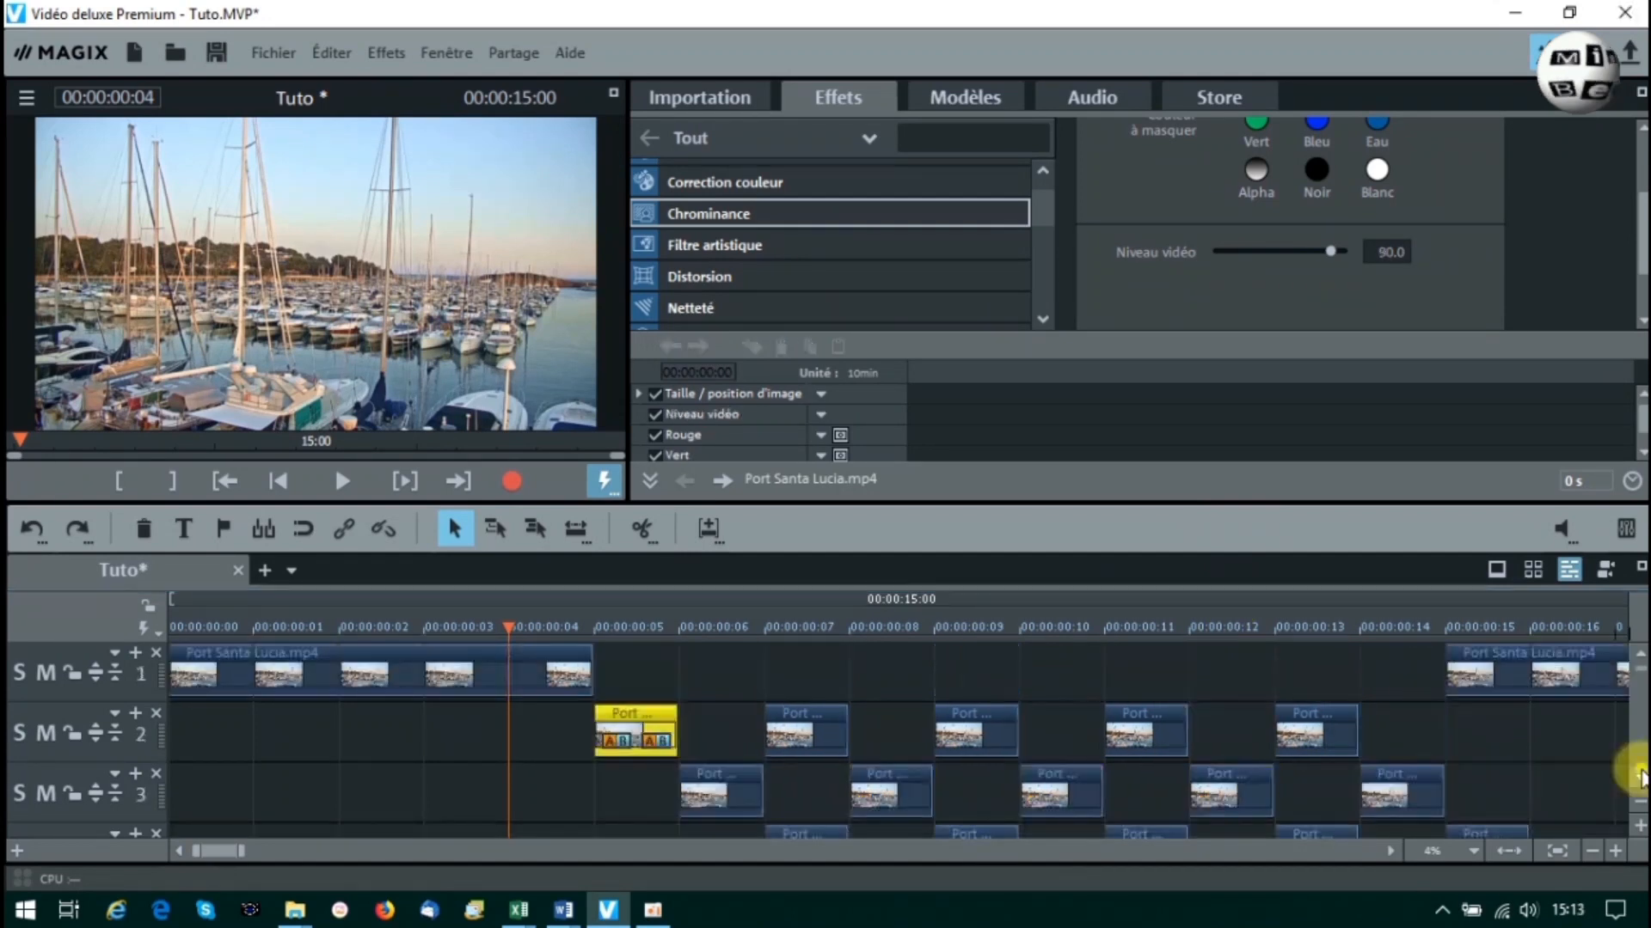
Save all video effects of the first track 2 segment as Glitch rouge.IFX in the UserVideoEffects folder.
{"action": "left_click", "coordinate": [1640, 772]}
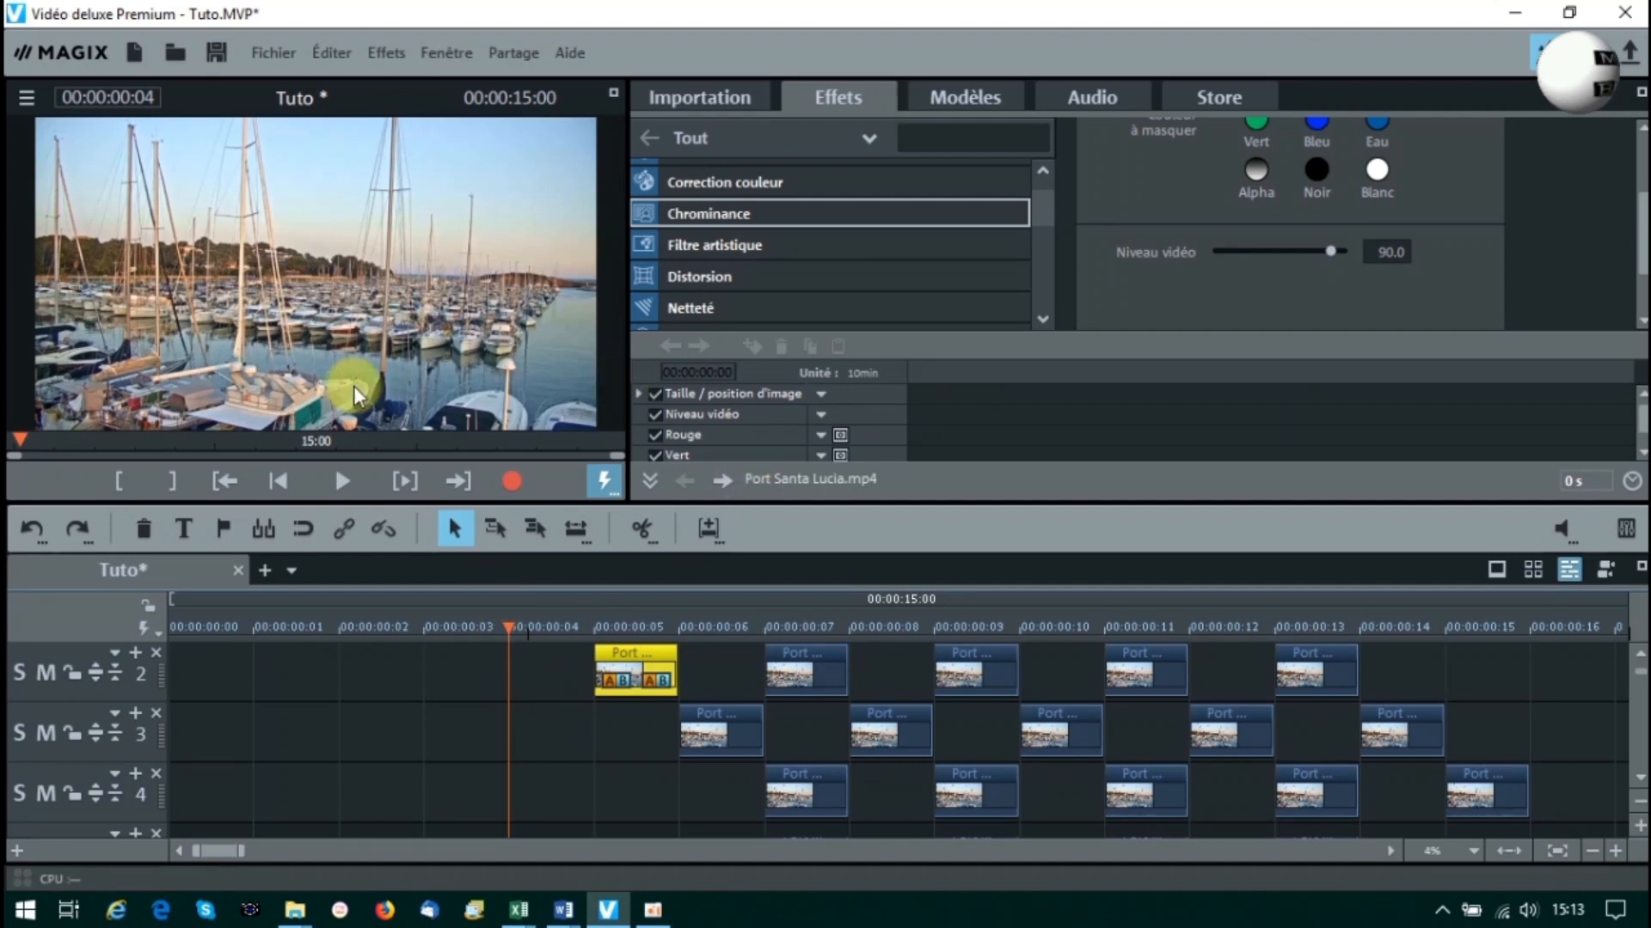
{"action": "right_click", "coordinate": [636, 660]}
{"action": "mouse_move", "coordinate": [729, 662]}
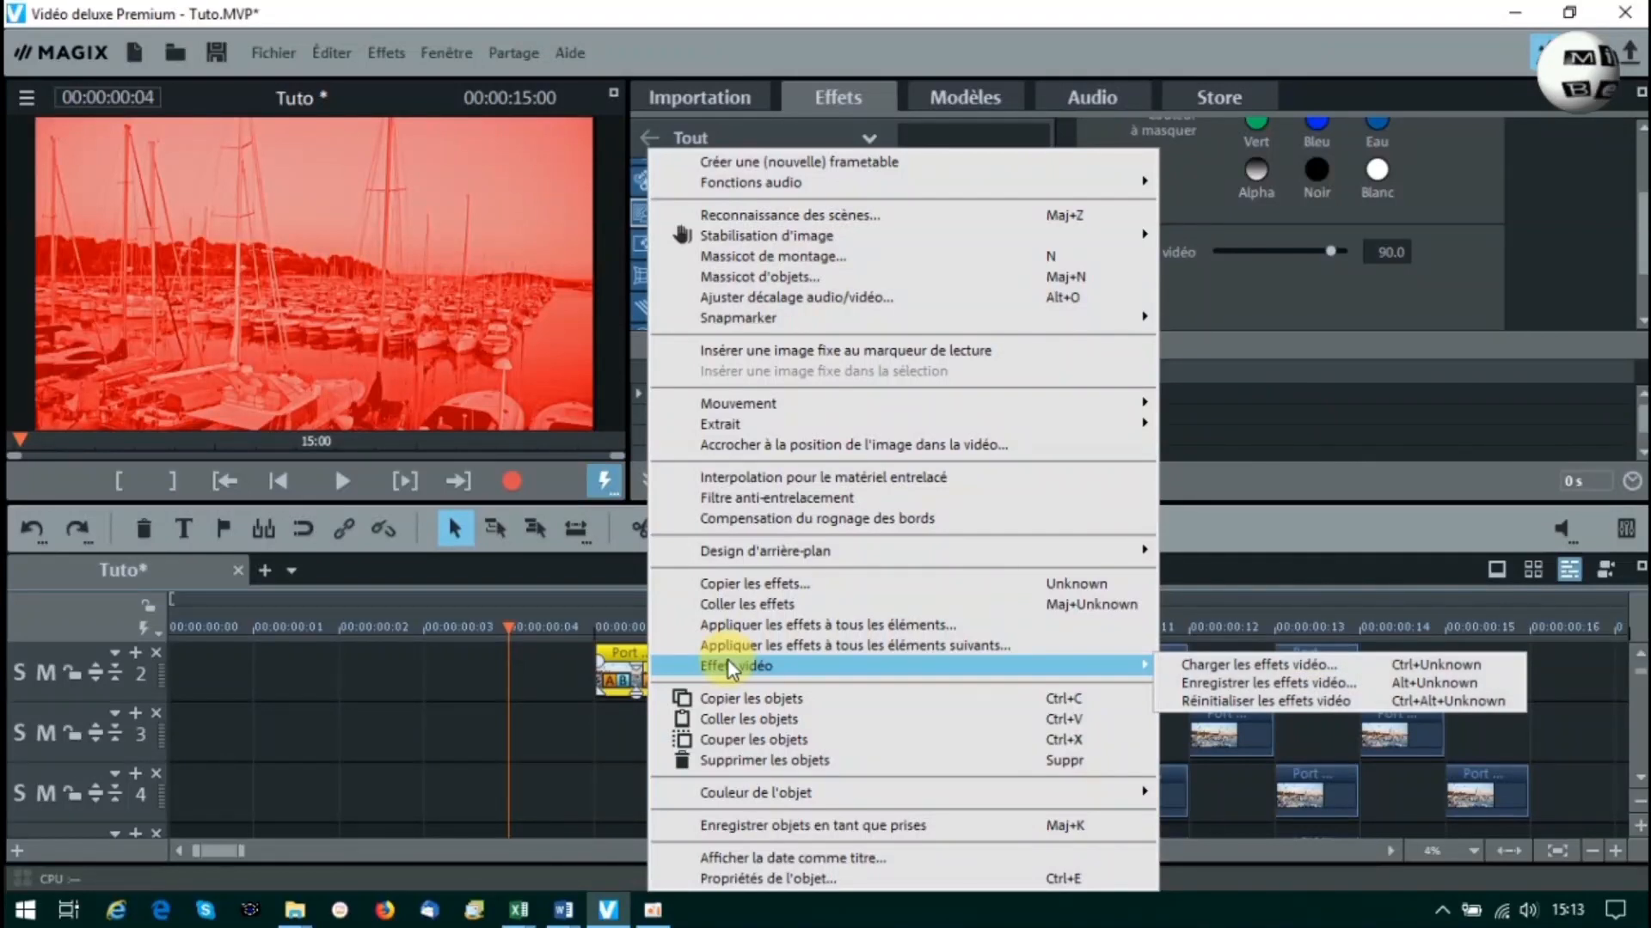
{"action": "left_click", "coordinate": [1195, 682]}
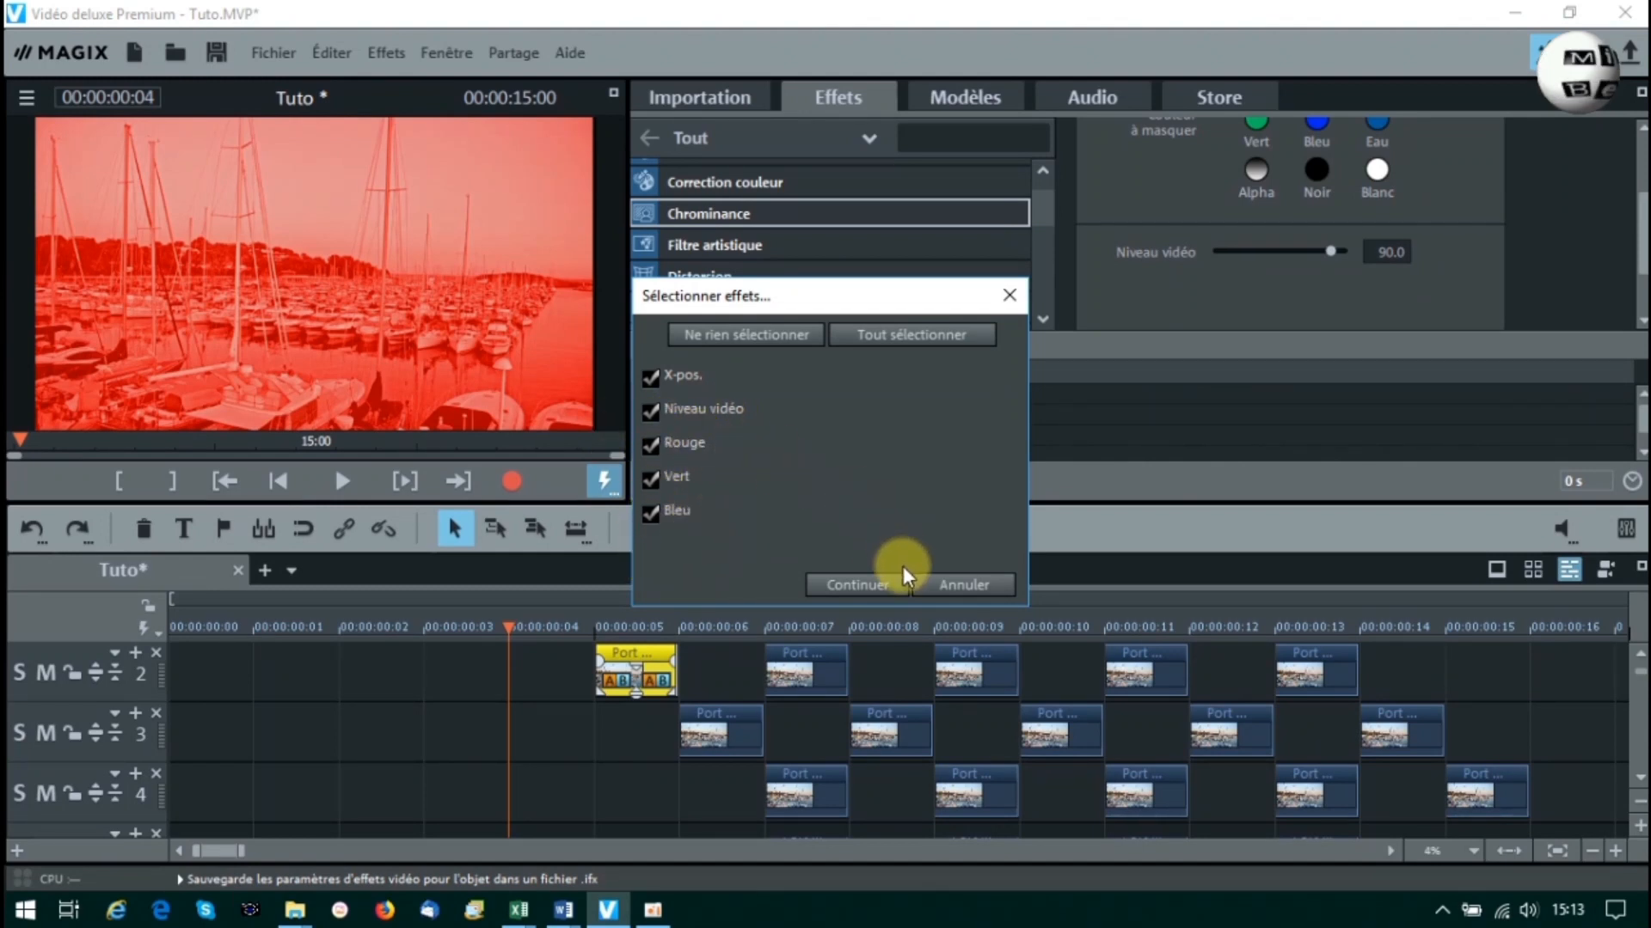
{"action": "left_click", "coordinate": [869, 583]}
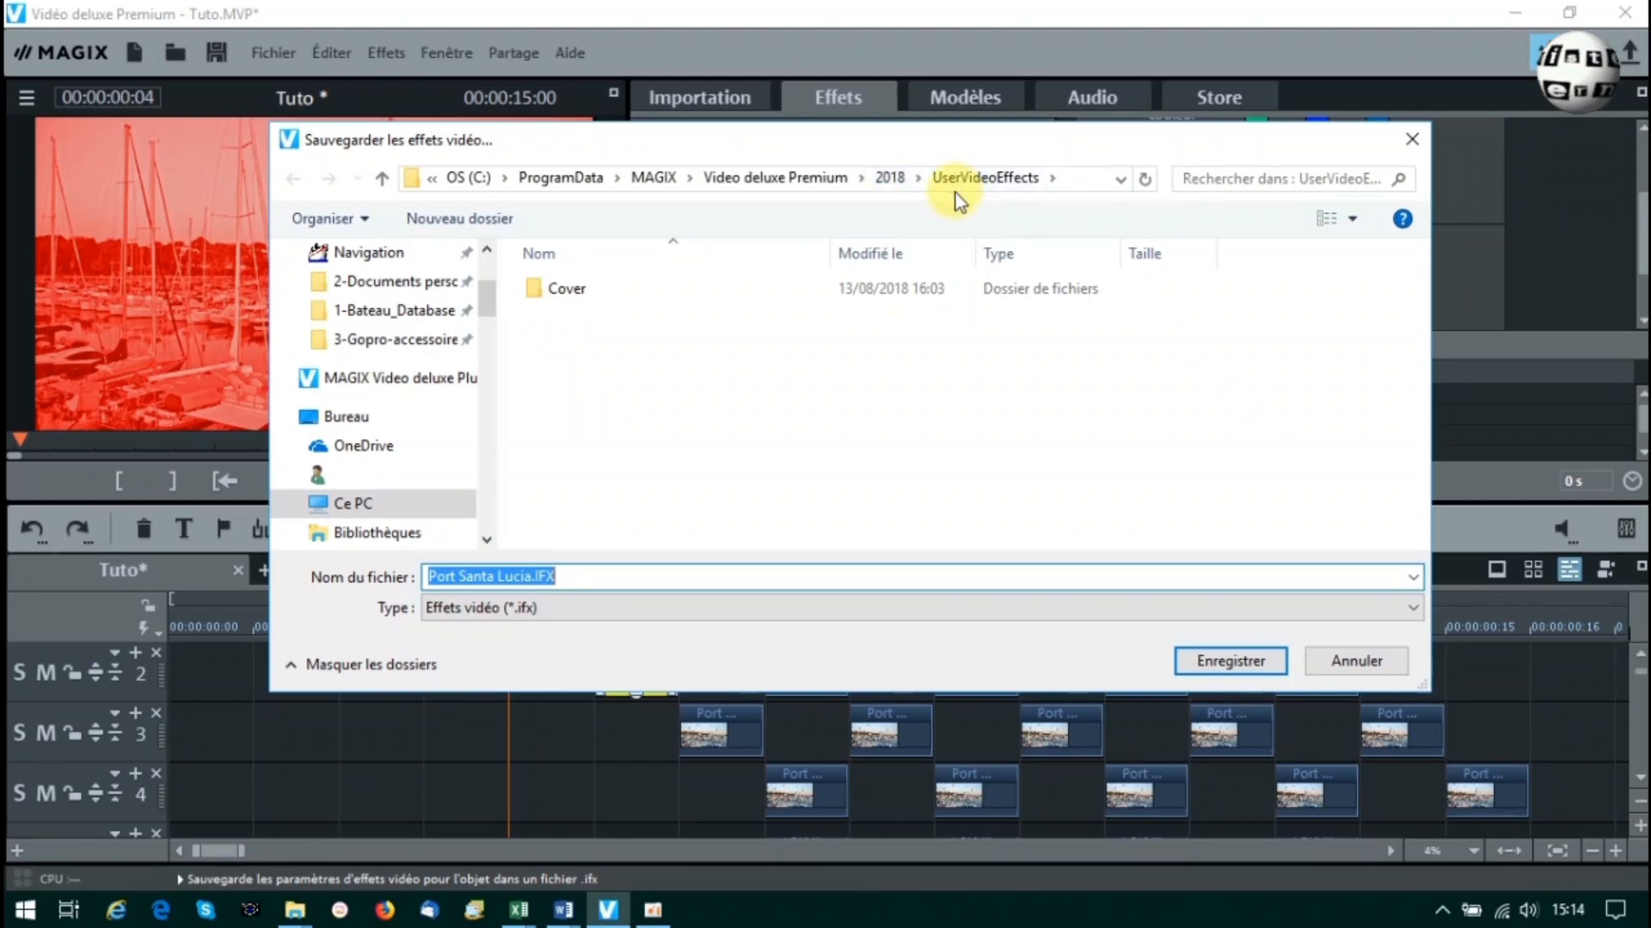
{"action": "double_click", "coordinate": [545, 576]}
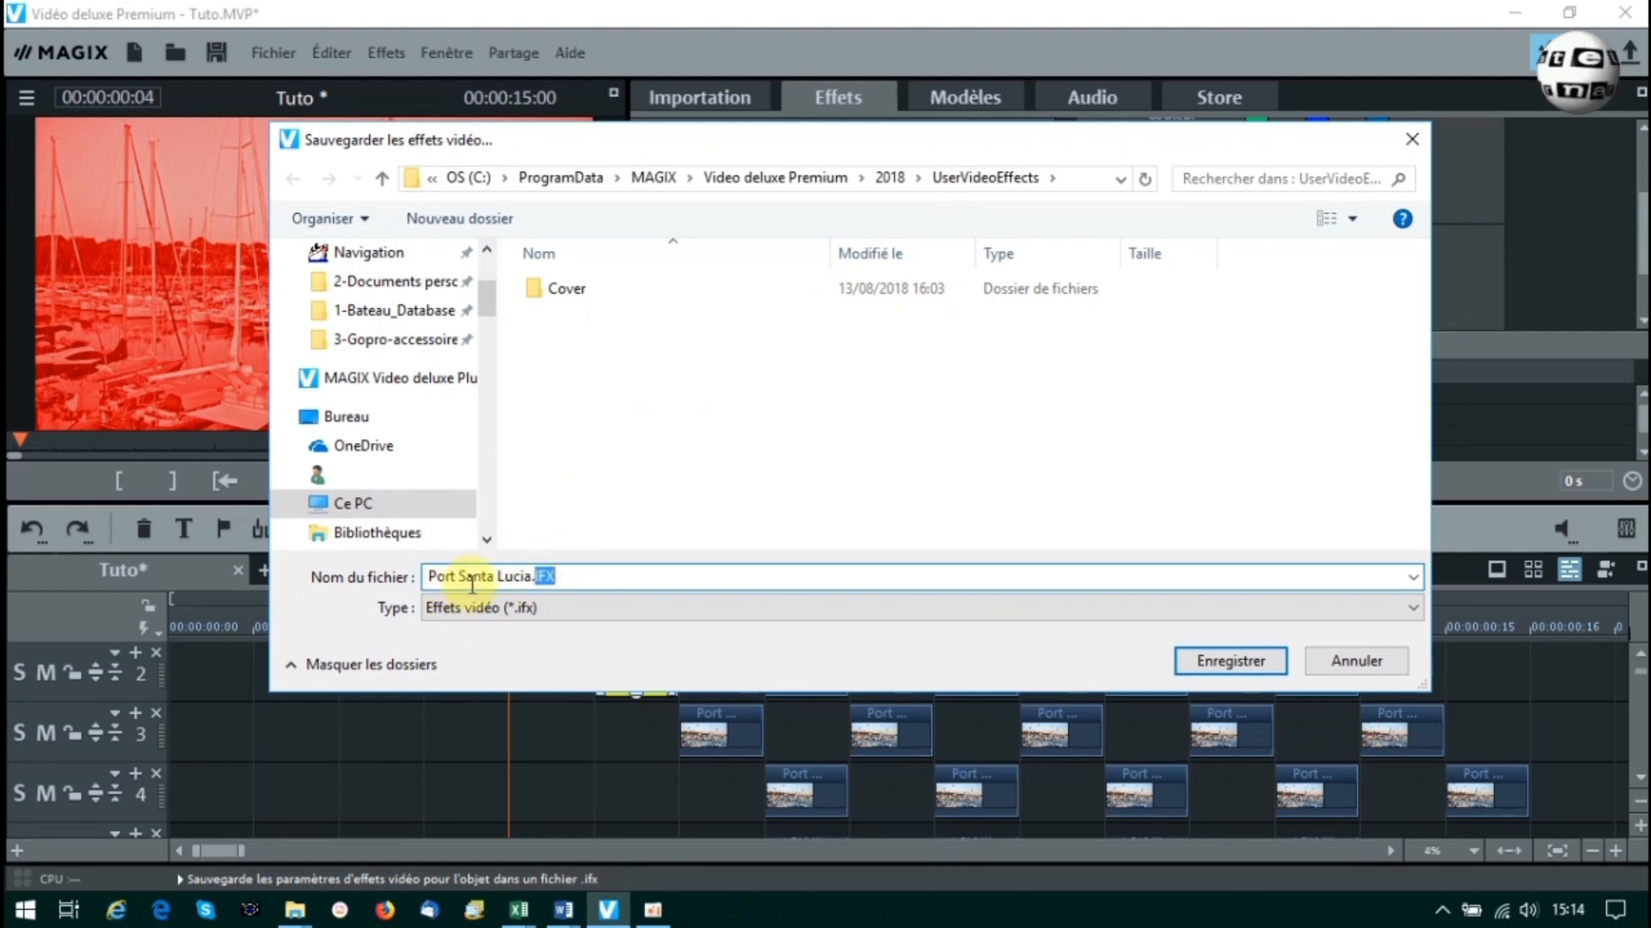
{"action": "left_click_drag", "start_coordinate": [439, 582], "coordinate": [533, 572]}
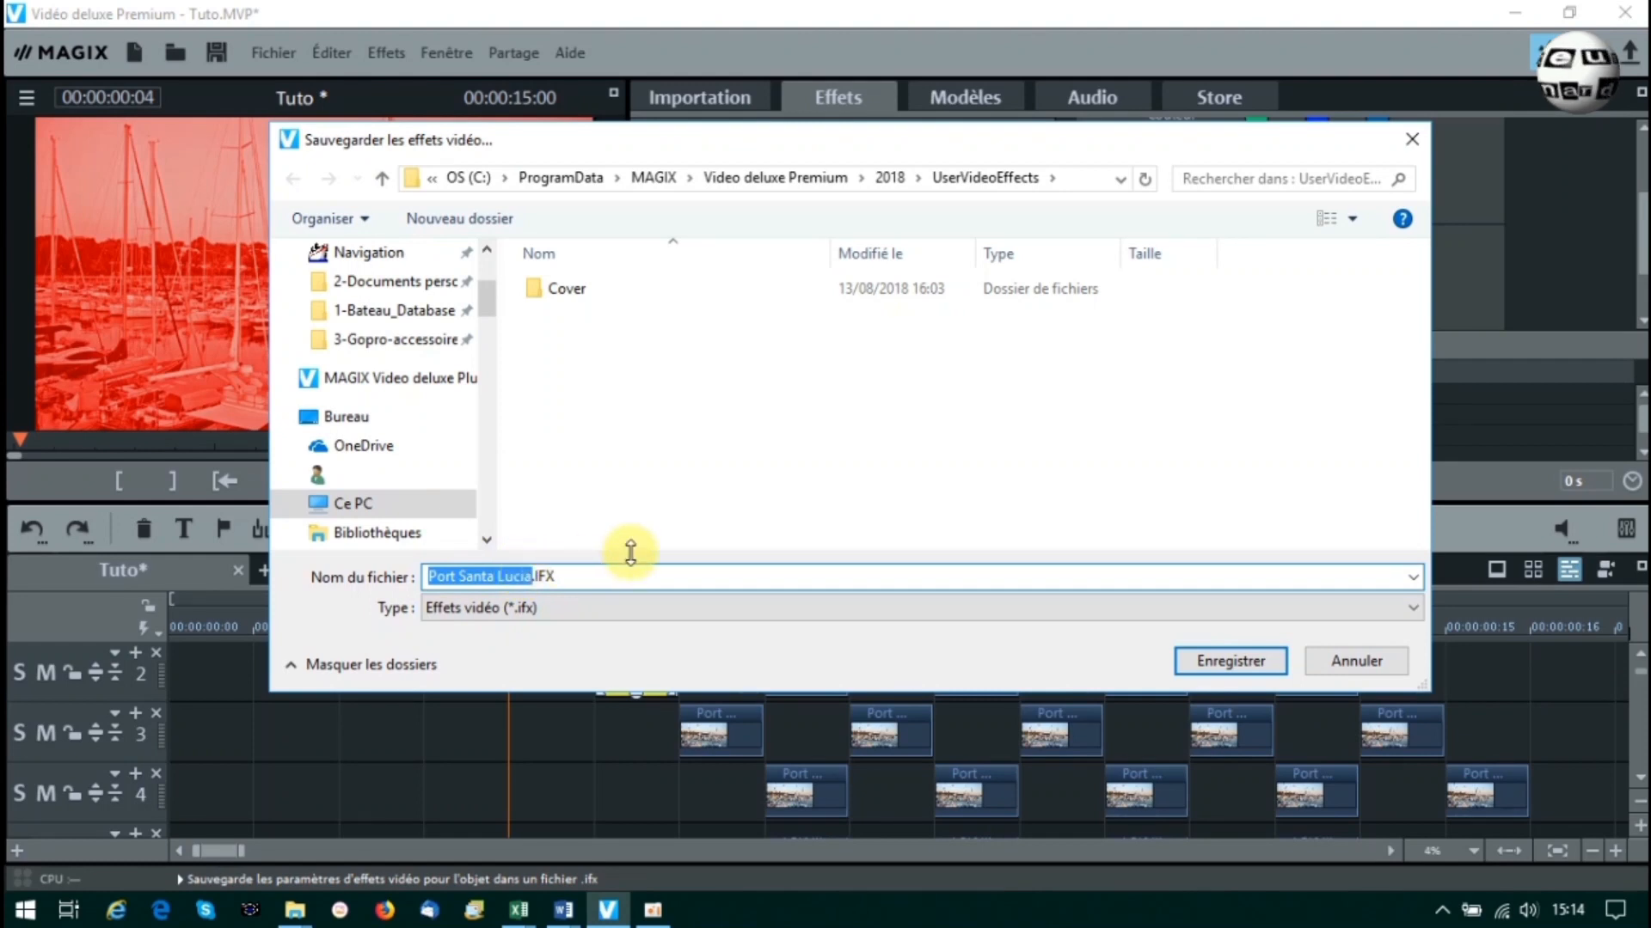
{"action": "type", "text": "Glit"}
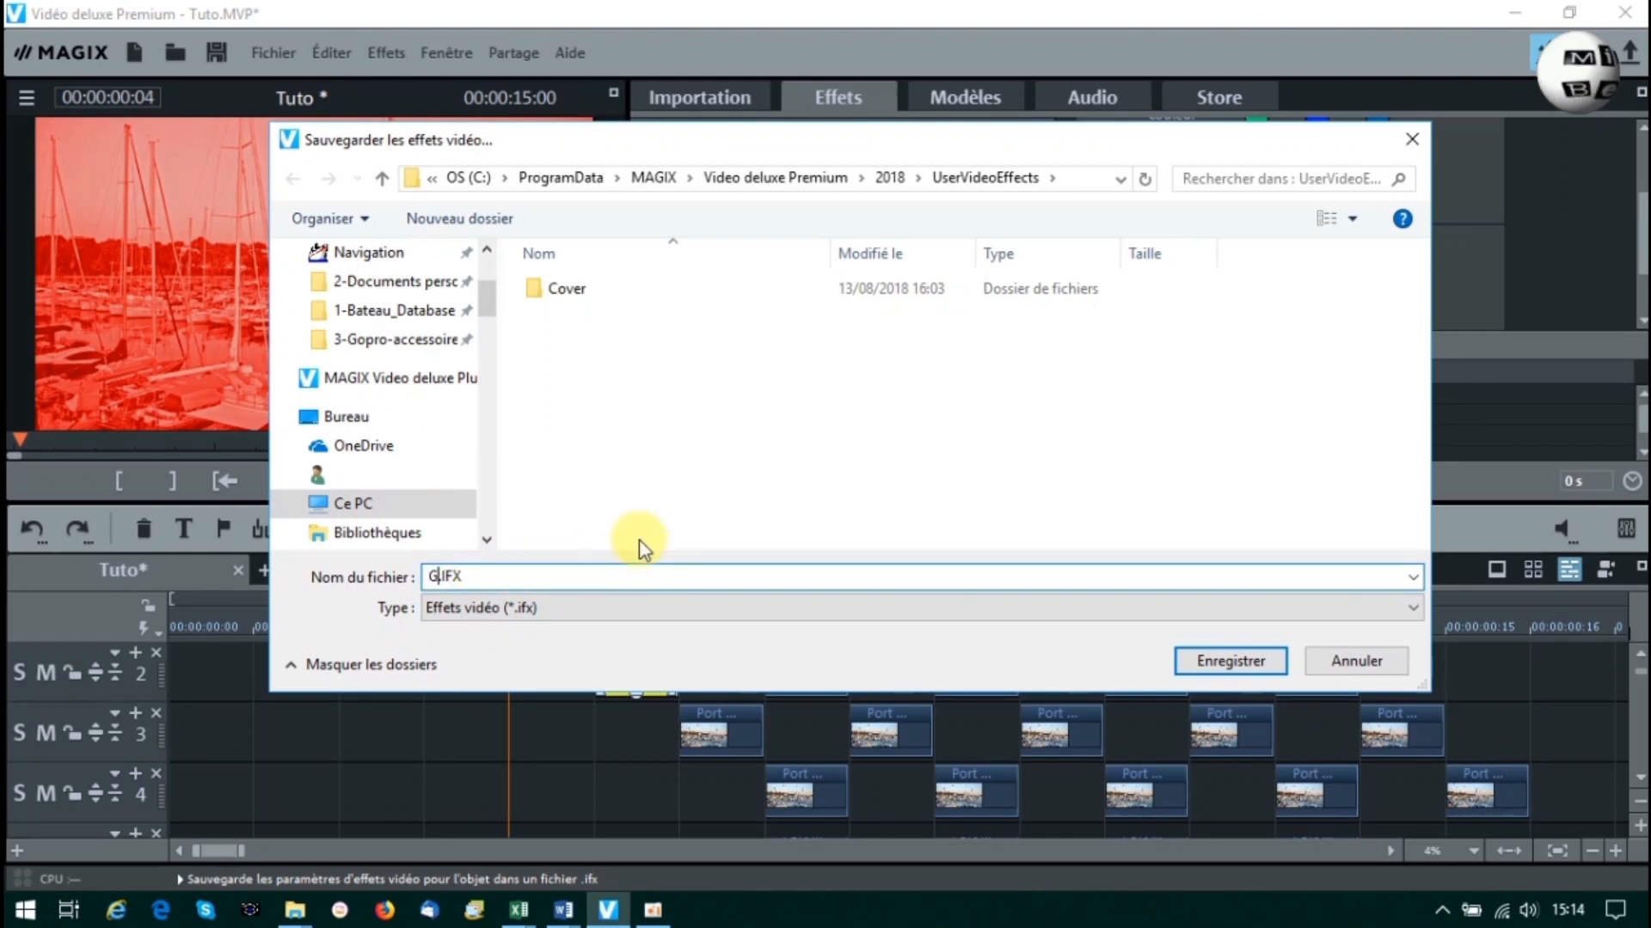
{"action": "type", "text": "ch rou"}
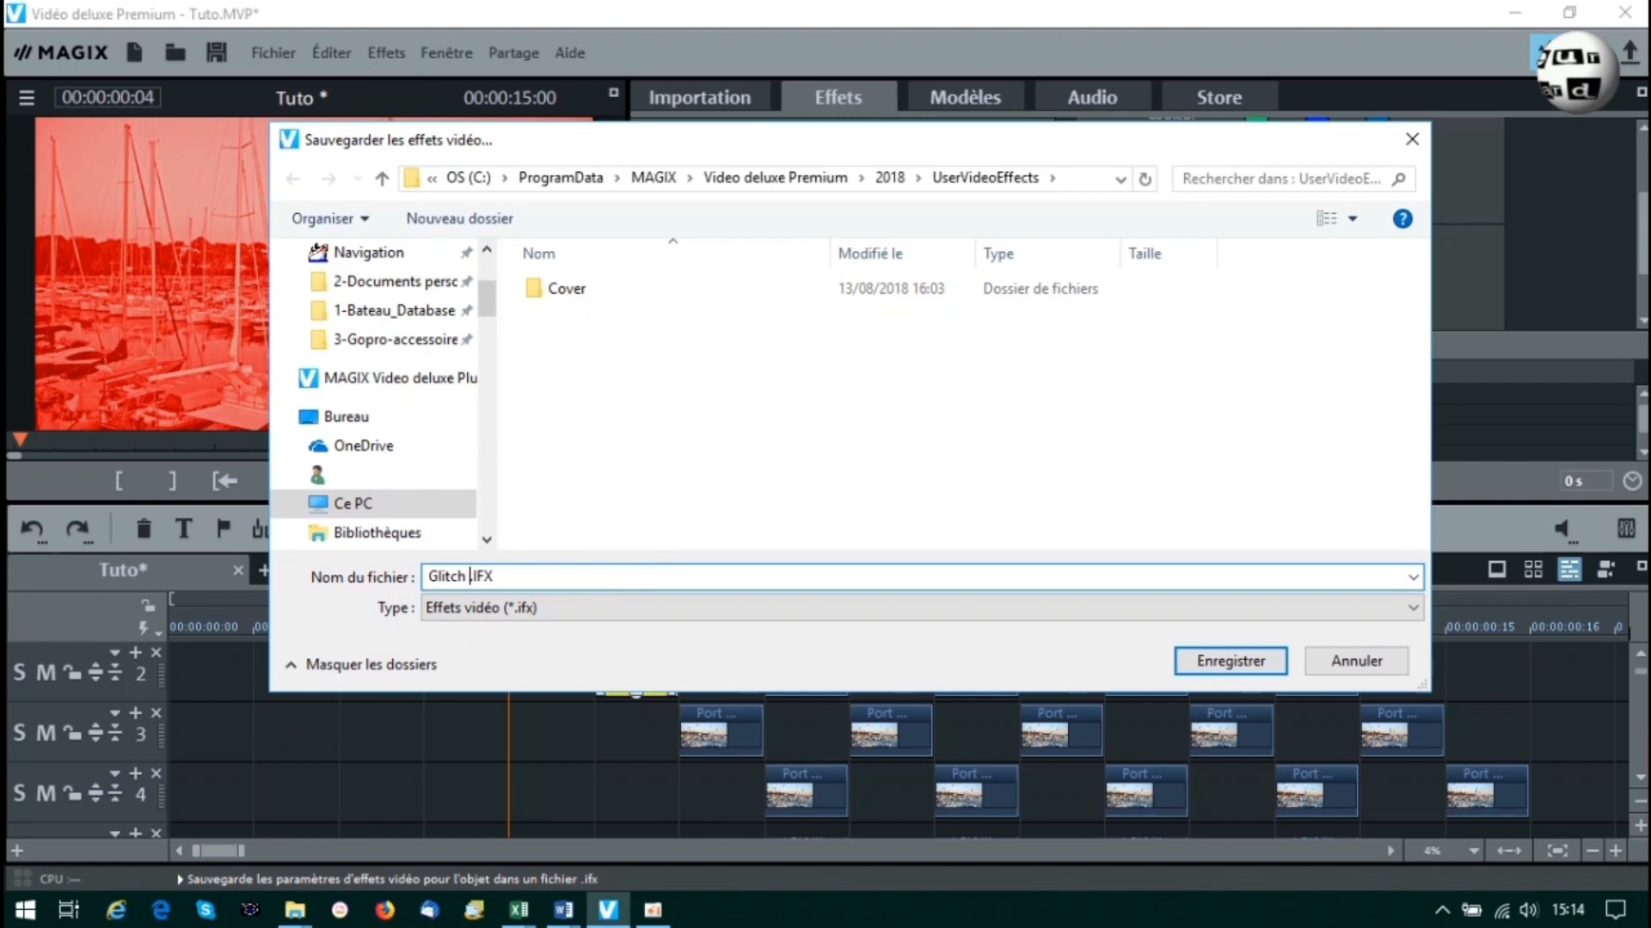
{"action": "type", "text": "ge"}
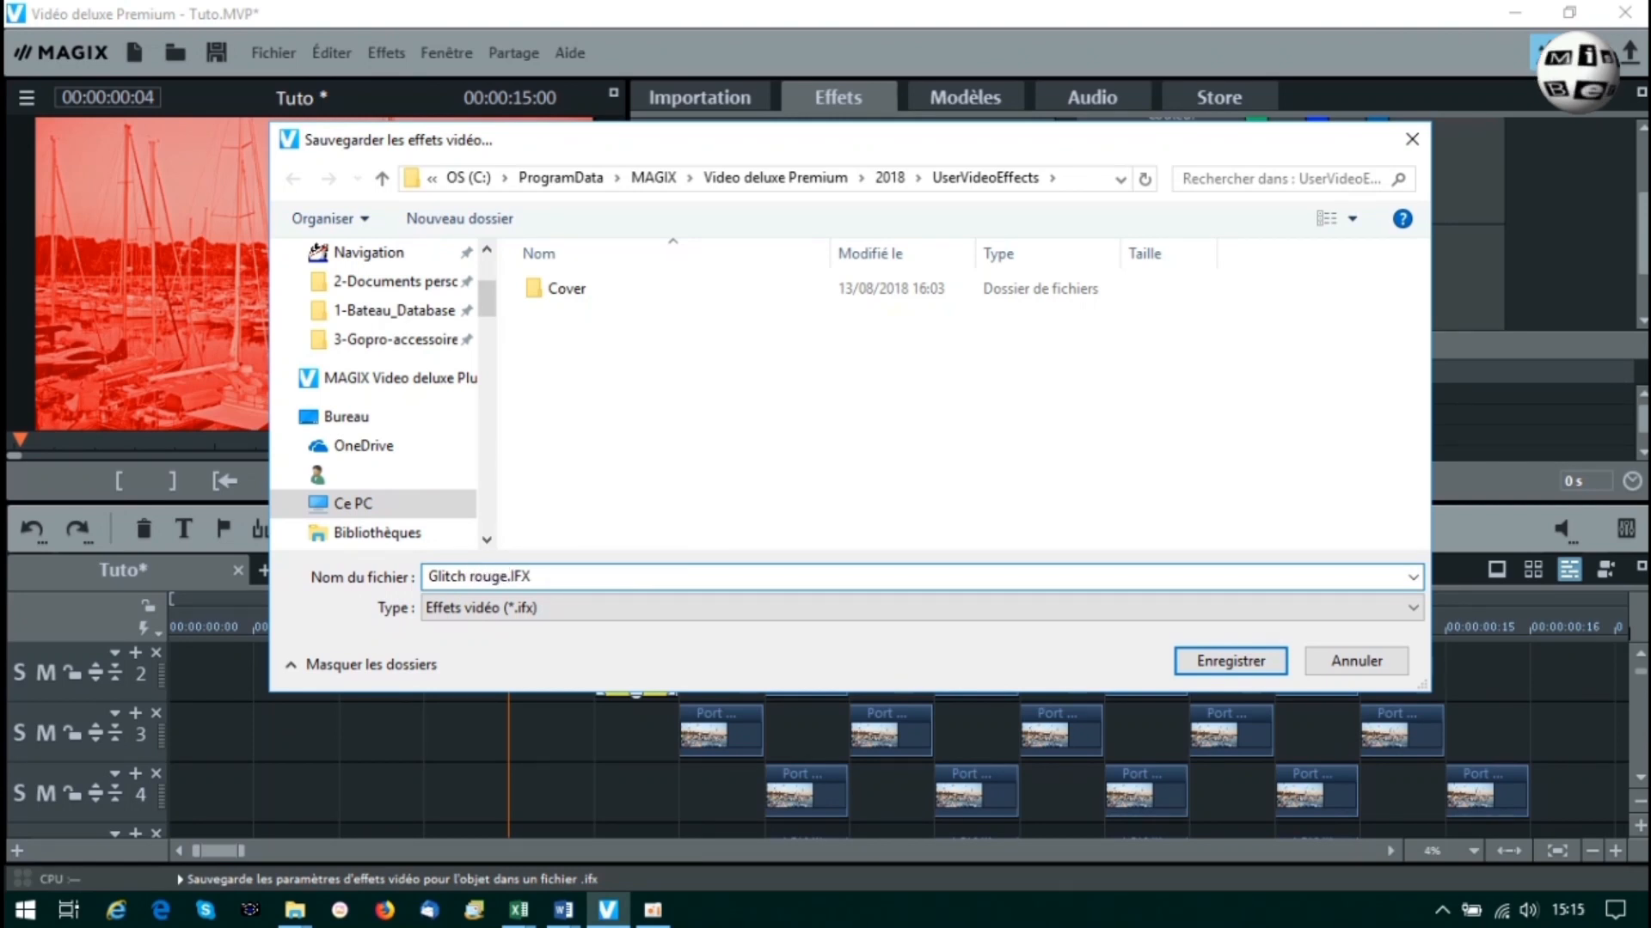
{"action": "left_click", "coordinate": [1215, 658]}
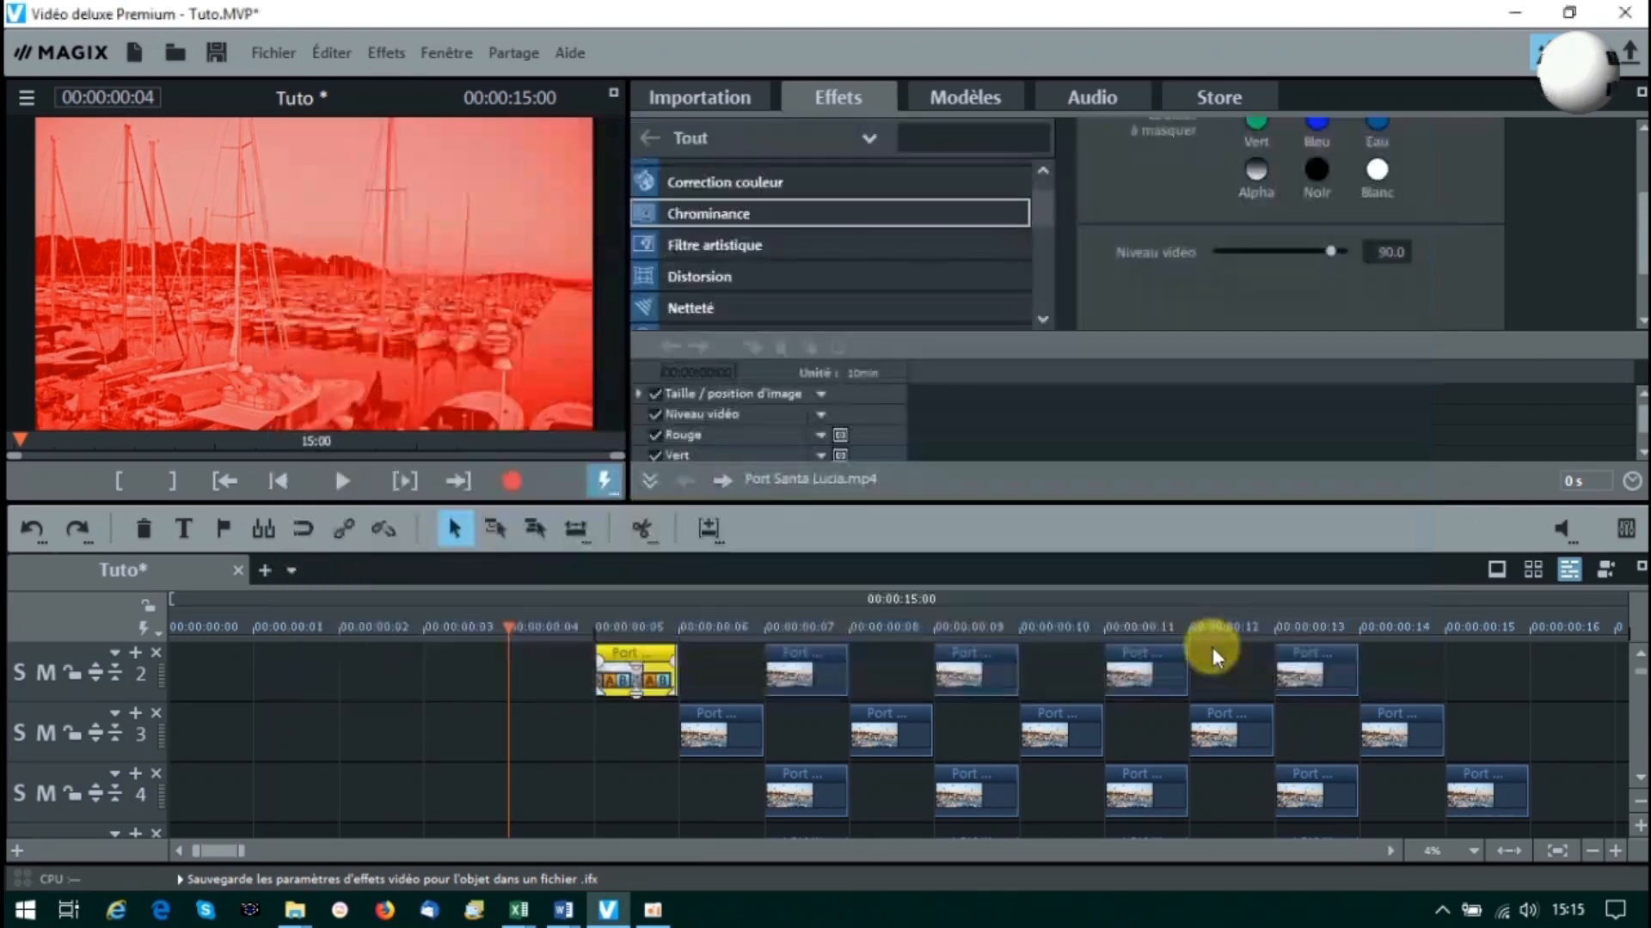
Save all video effects of the first track 3 segment at frame 6 as Glitch vert.IFX in the UserVideoEffects folder.
{"action": "left_click", "coordinate": [675, 630]}
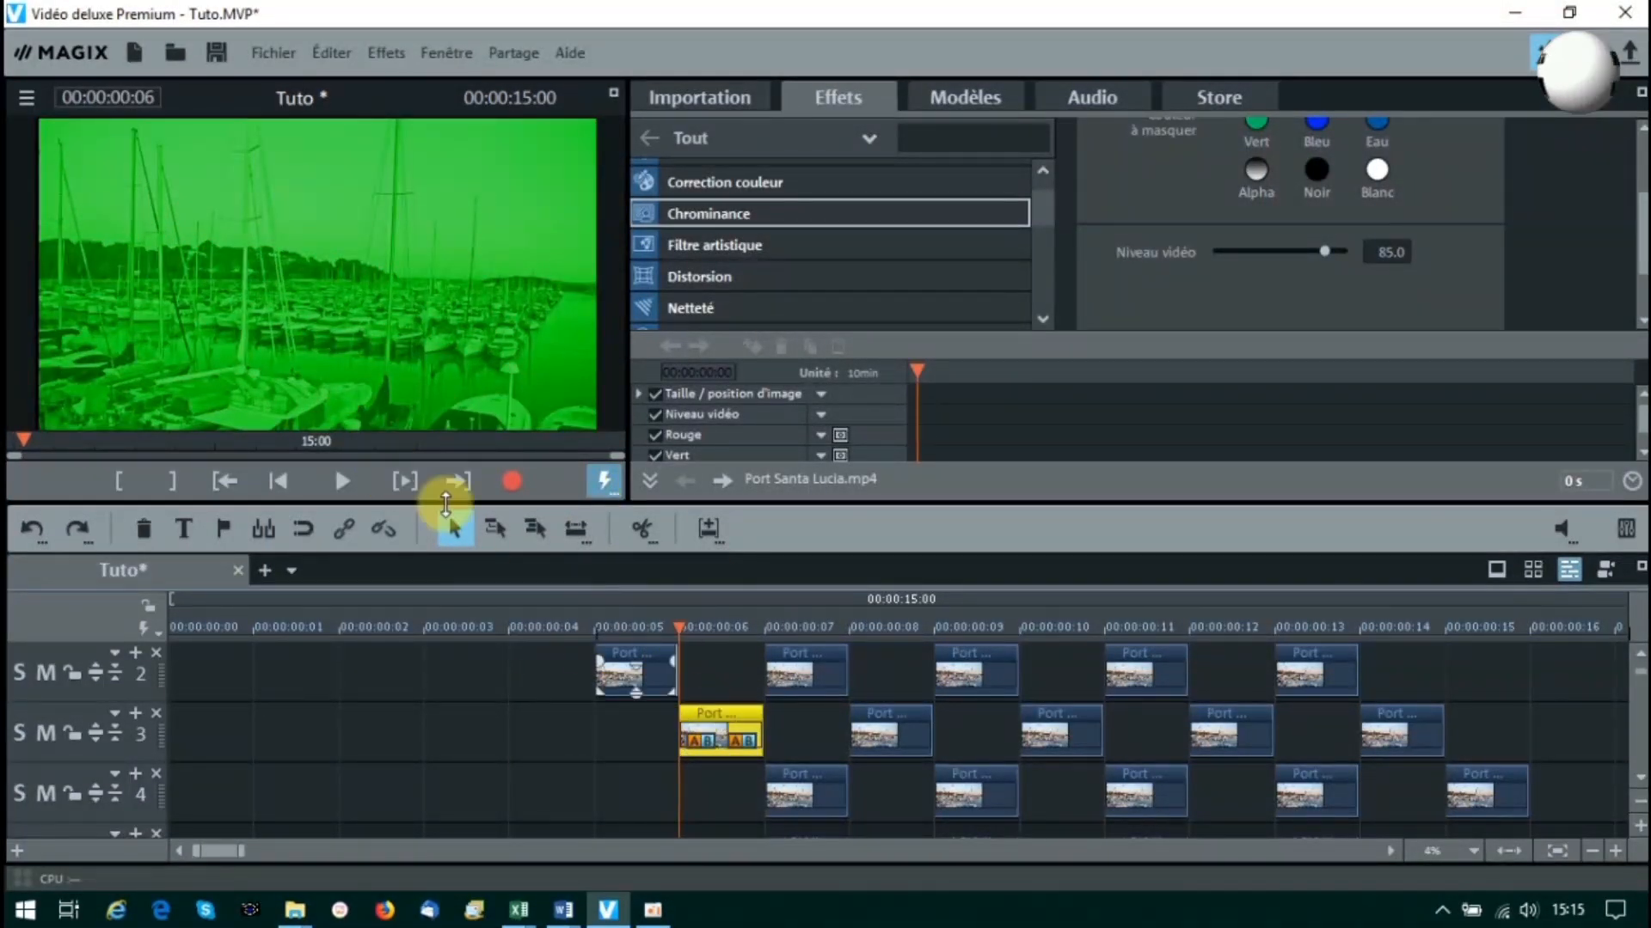
{"action": "right_click", "coordinate": [714, 720]}
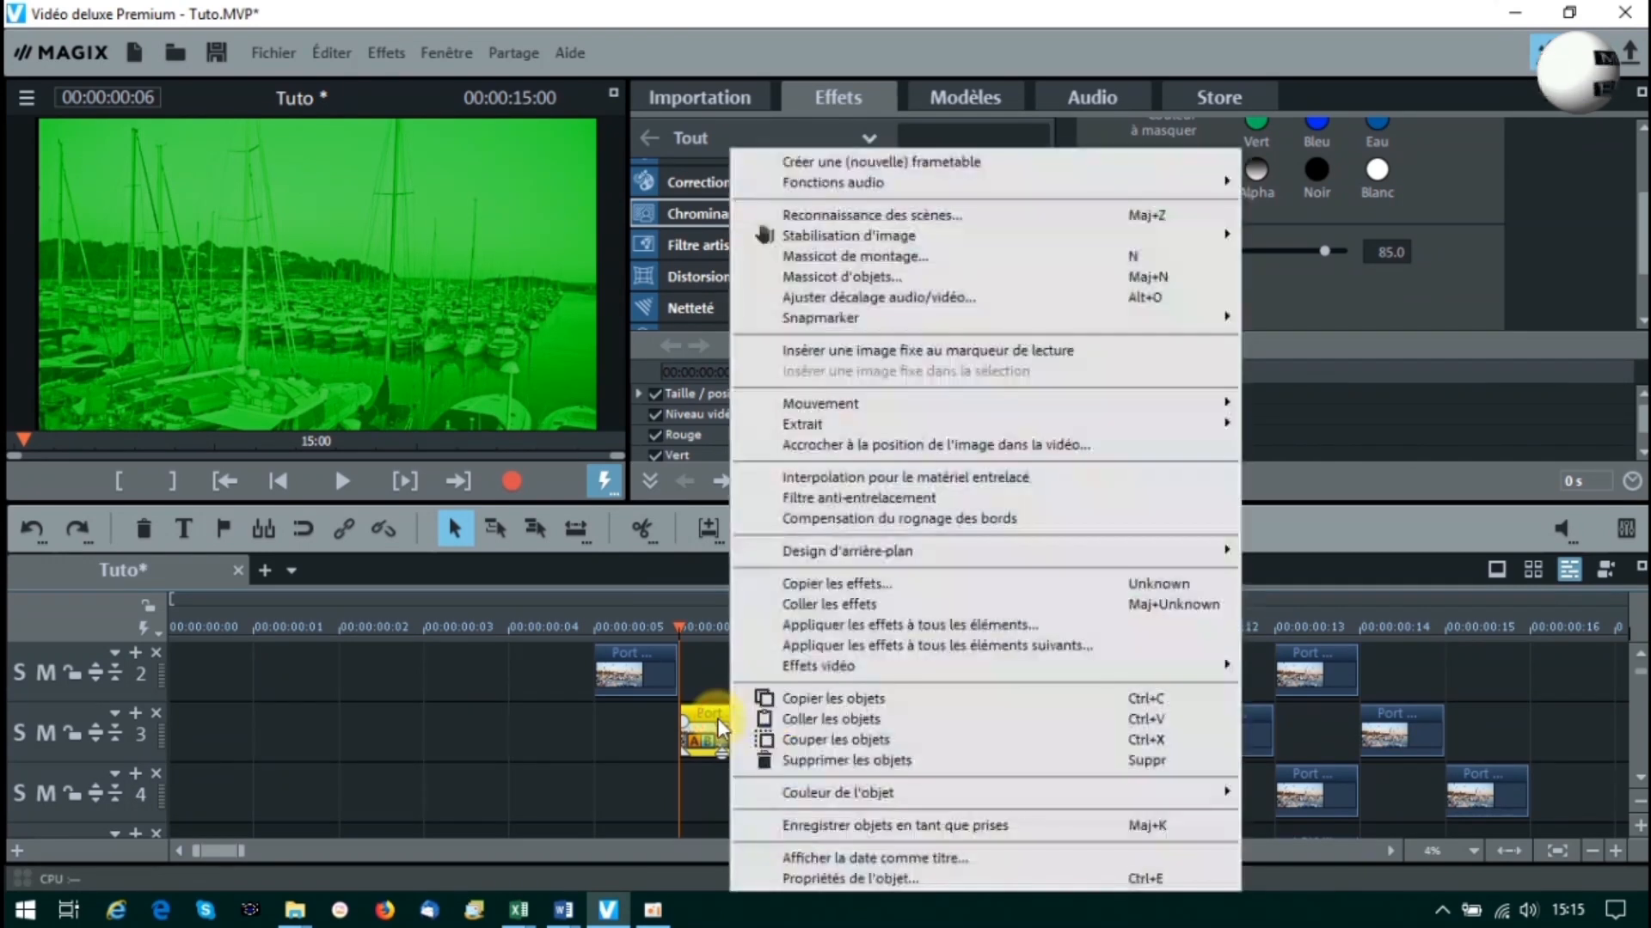
{"action": "mouse_move", "coordinate": [799, 668]}
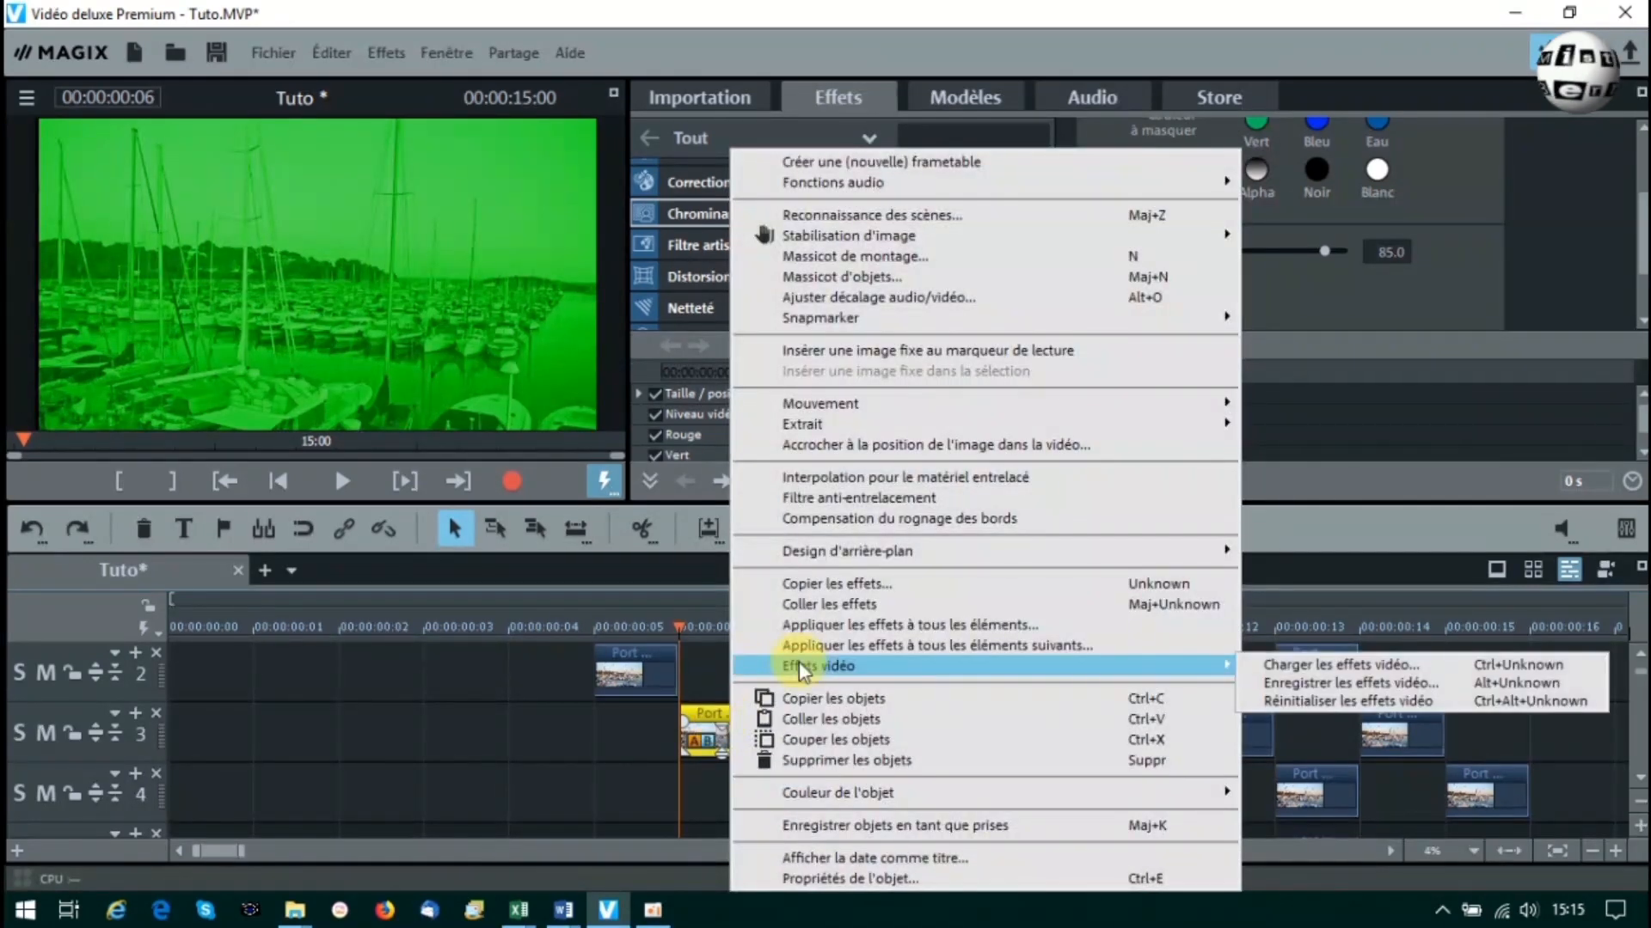
{"action": "left_click", "coordinate": [1343, 682]}
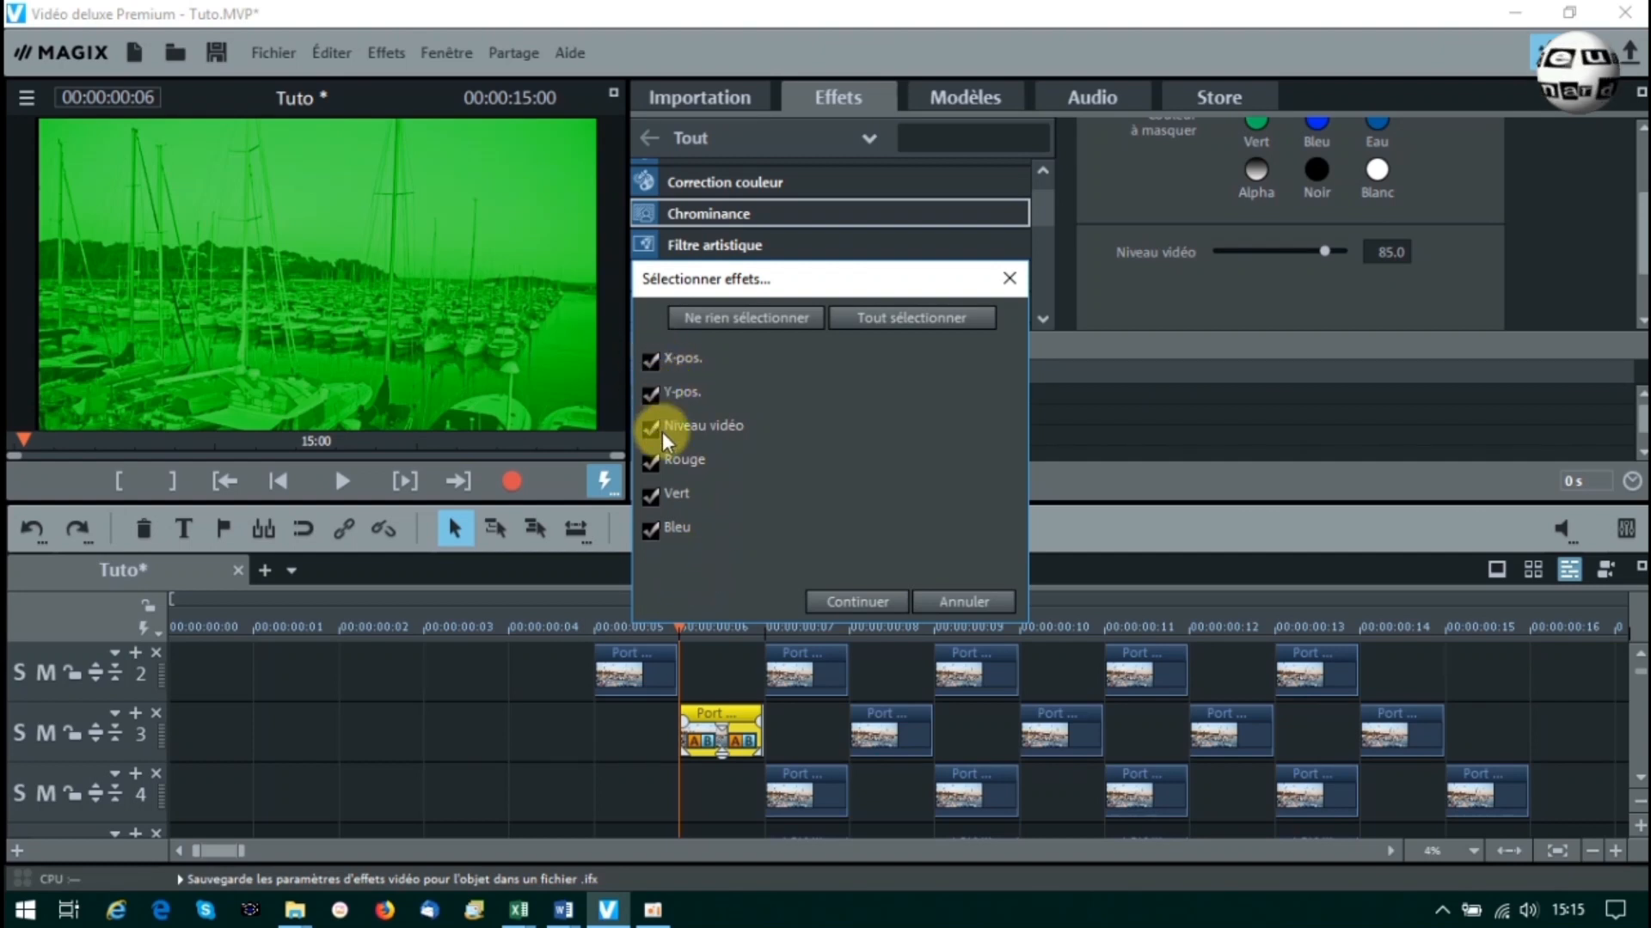
{"action": "left_click", "coordinate": [832, 601]}
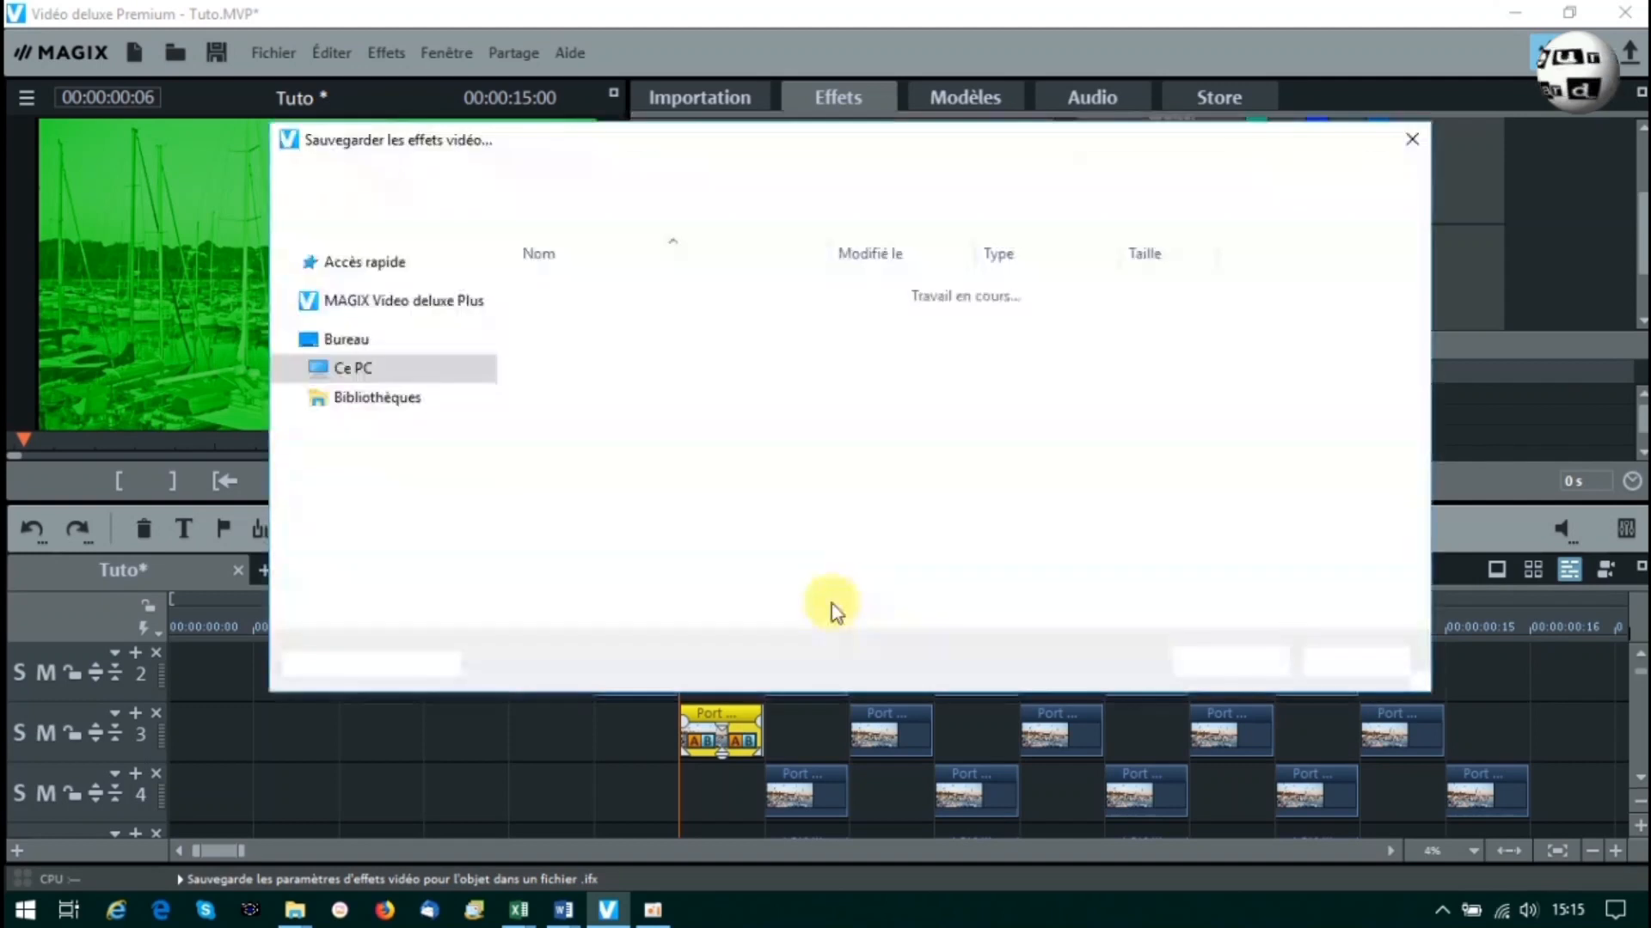
{"action": "left_click", "coordinate": [603, 314]}
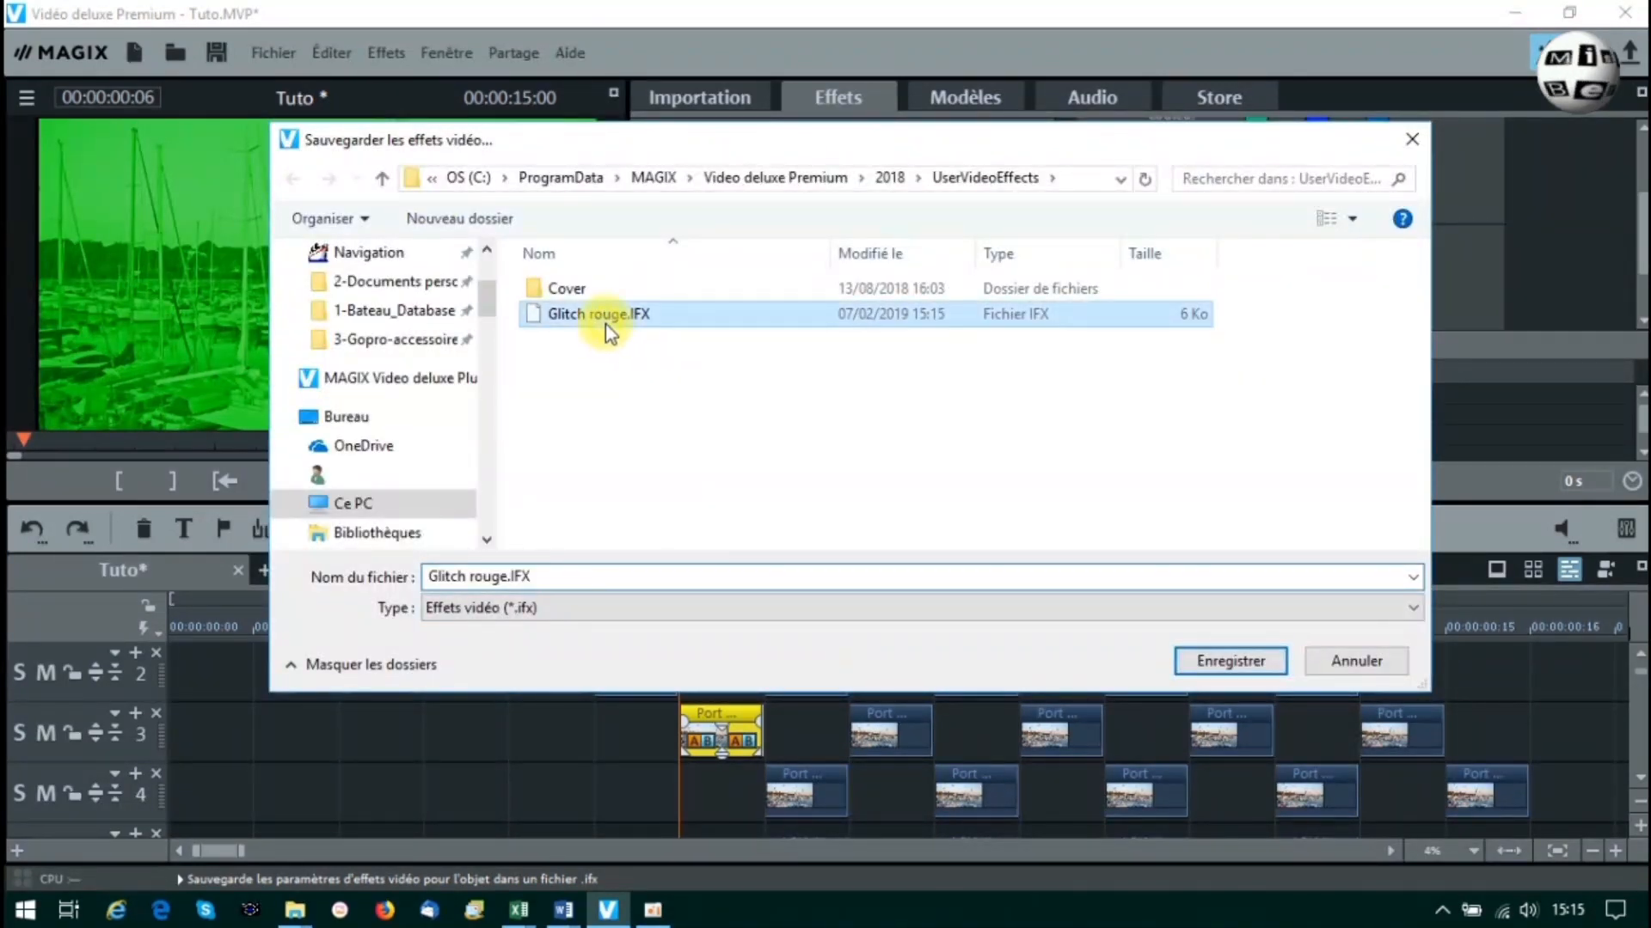
{"action": "left_click", "coordinate": [473, 577]}
{"action": "double_click", "coordinate": [472, 577]}
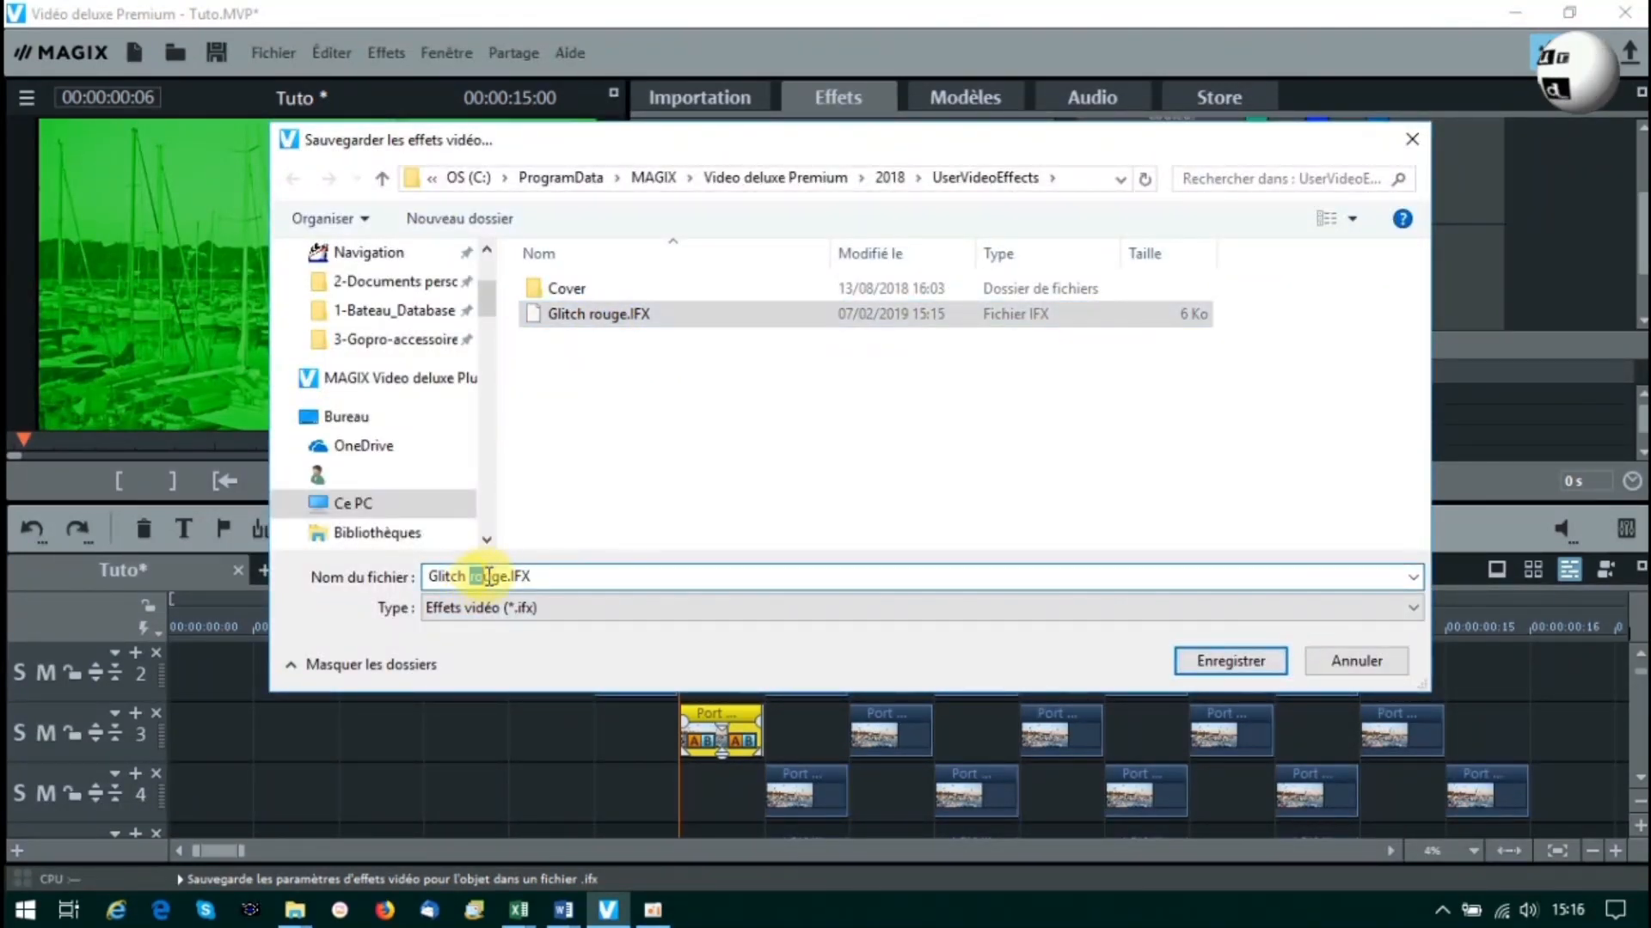
{"action": "type", "text": "vert"}
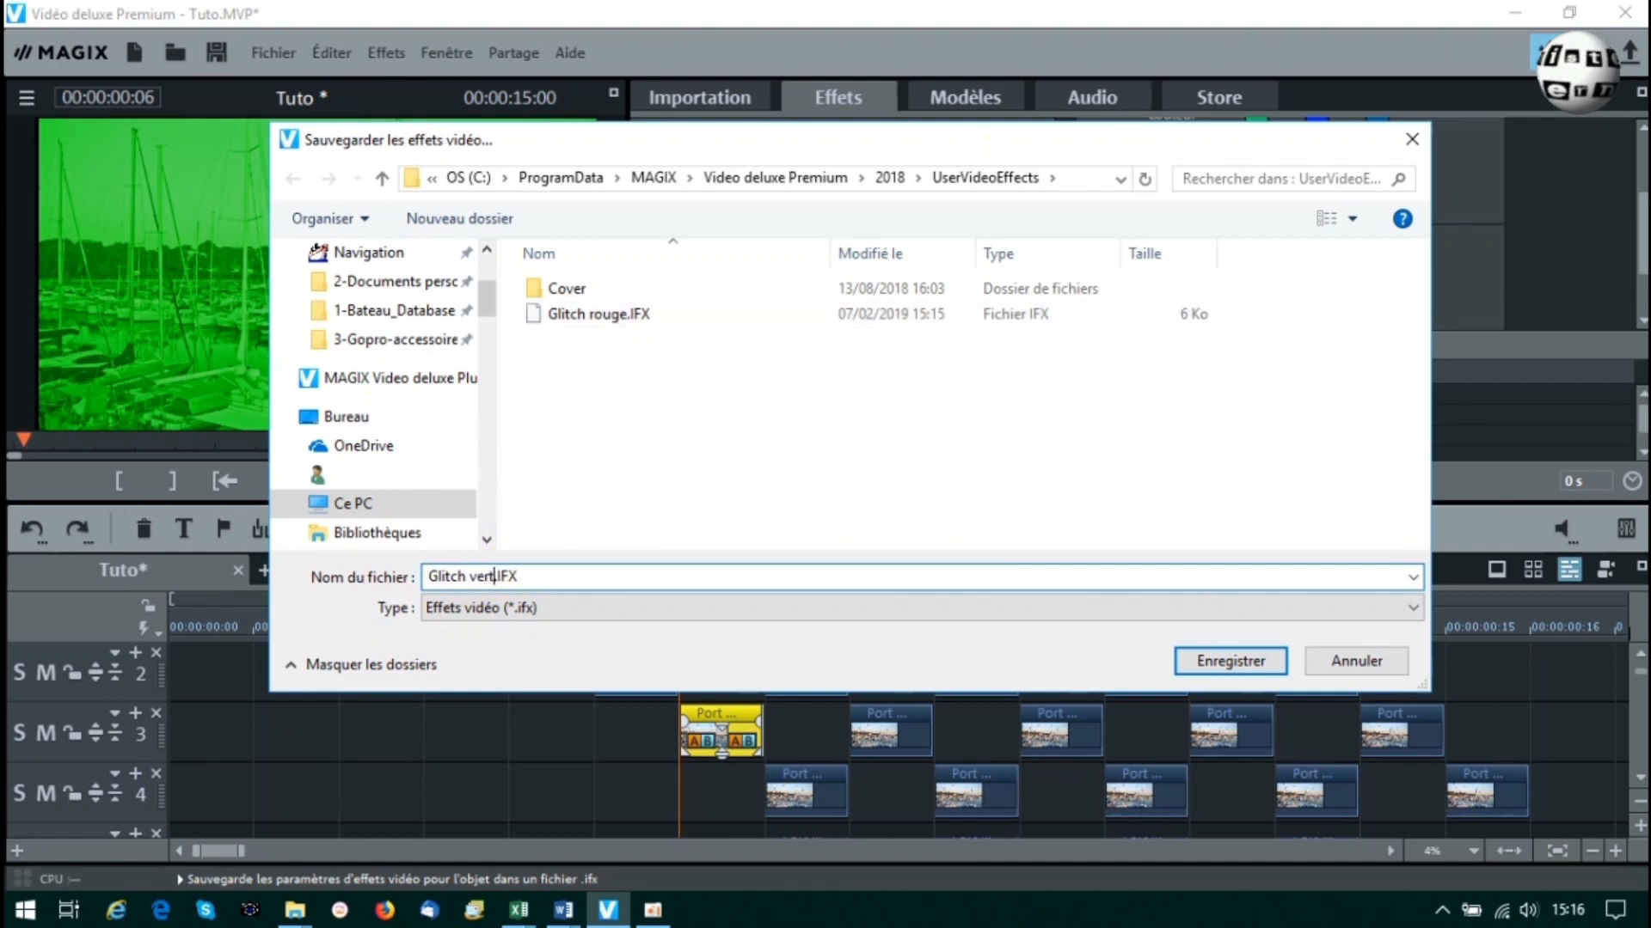
{"action": "left_click", "coordinate": [1240, 663]}
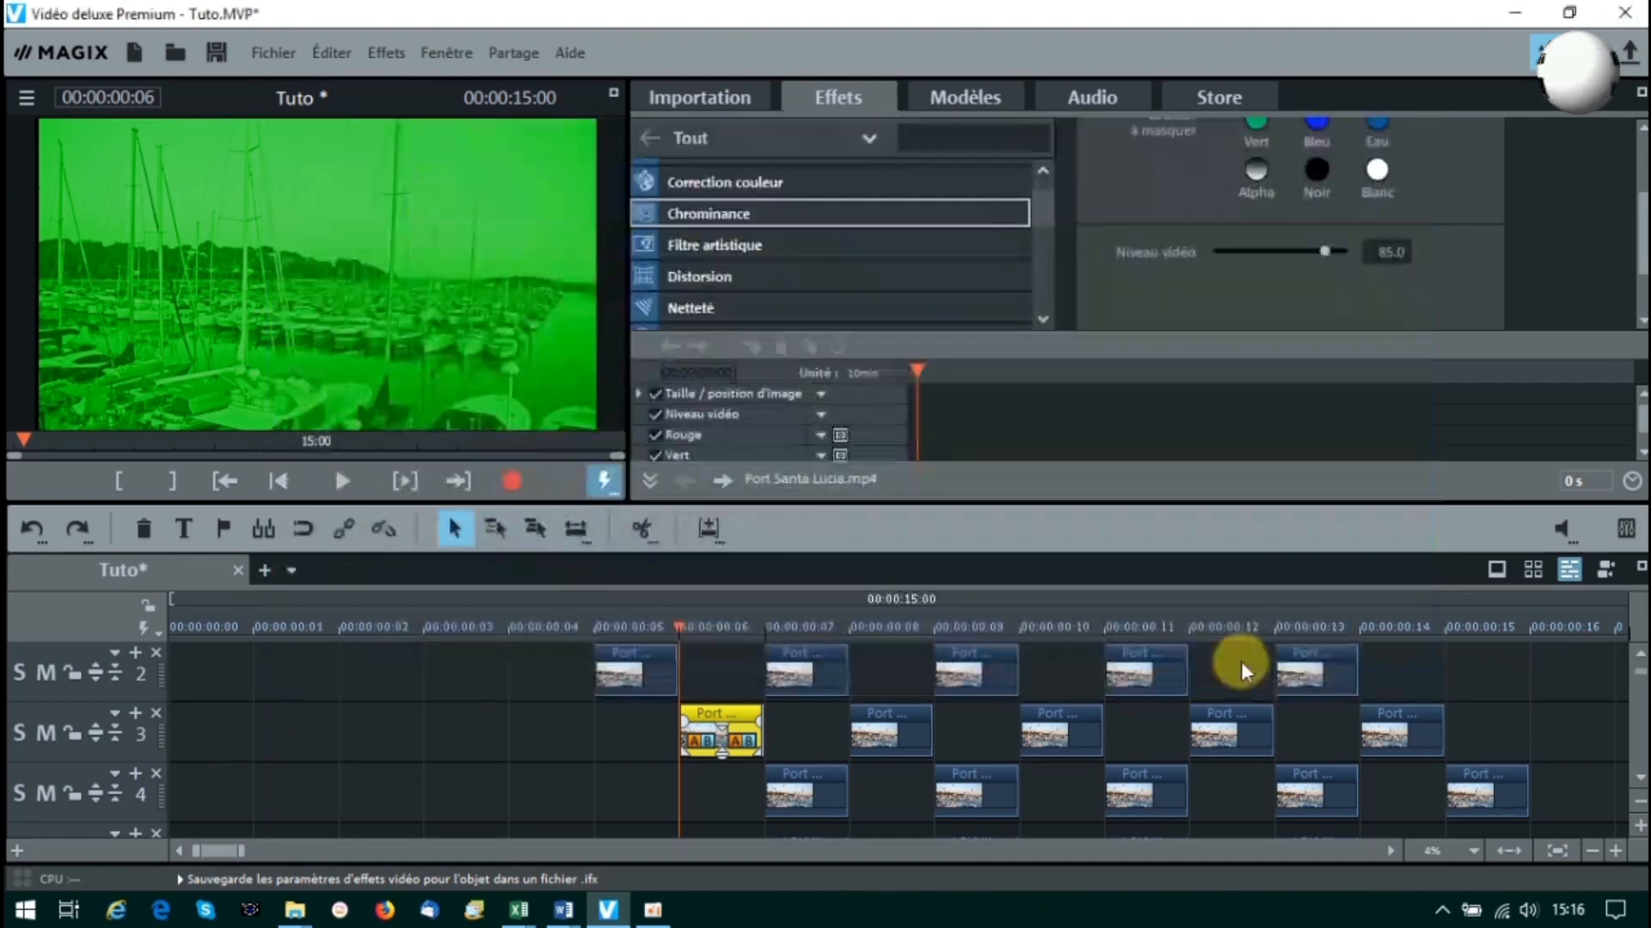
Save all video effects of the first track 4 segment at frame 7 as Glitch bleu.IFX in the UserVideoEffects folder.
{"action": "left_click", "coordinate": [784, 778]}
{"action": "left_click", "coordinate": [771, 631]}
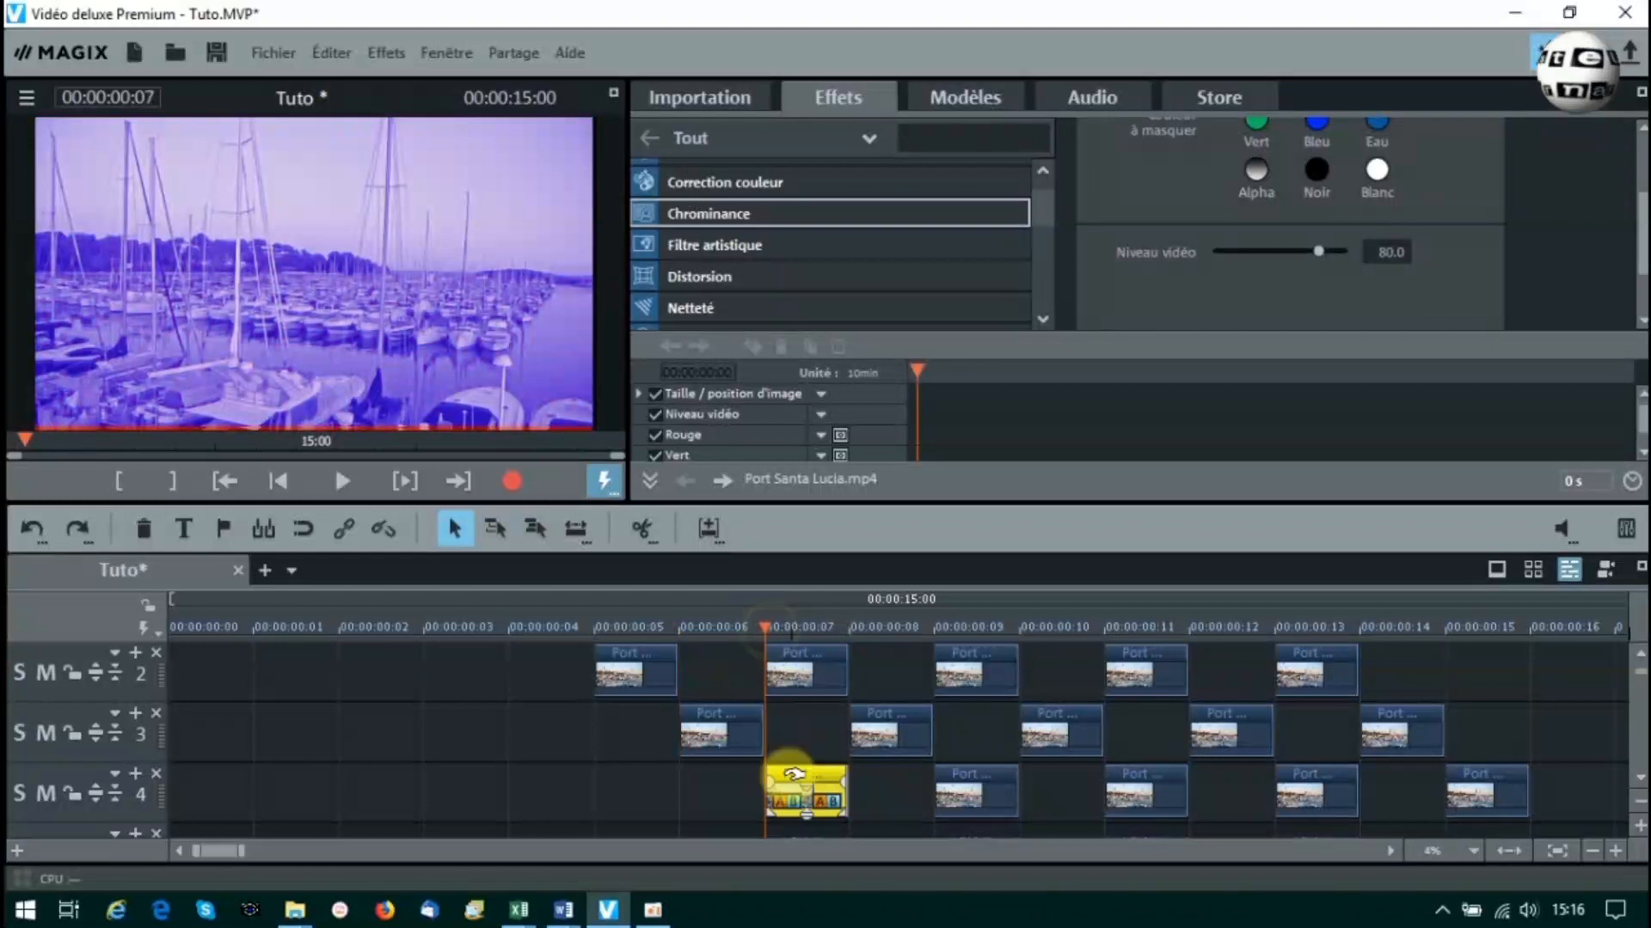
{"action": "right_click", "coordinate": [791, 783]}
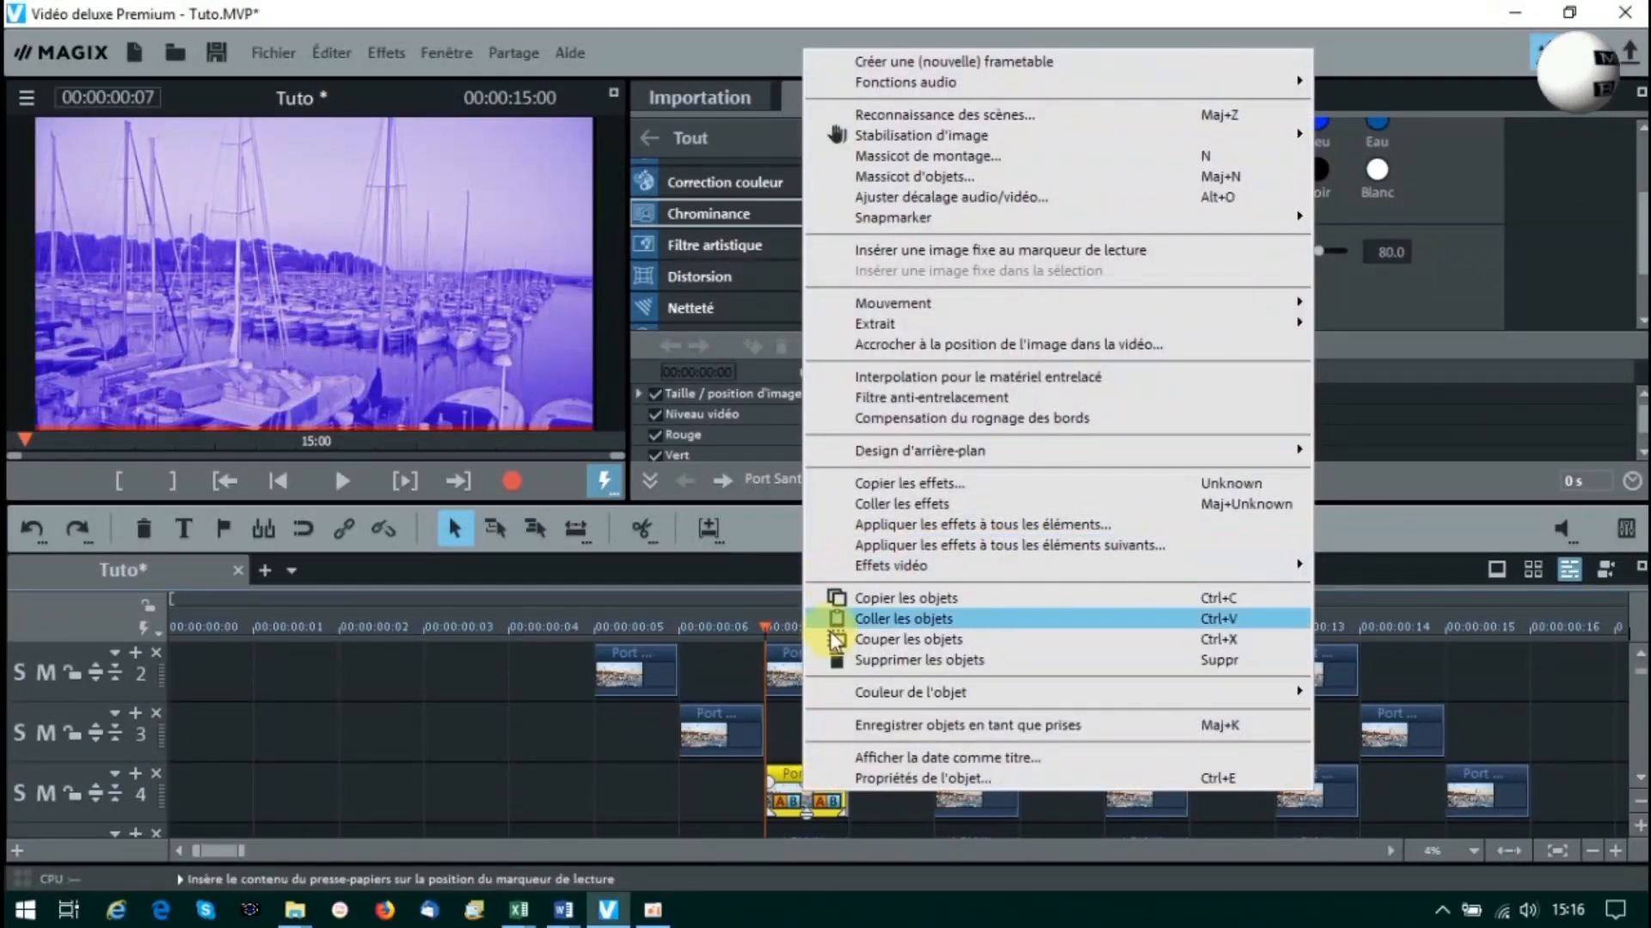
{"action": "mouse_move", "coordinate": [904, 567]}
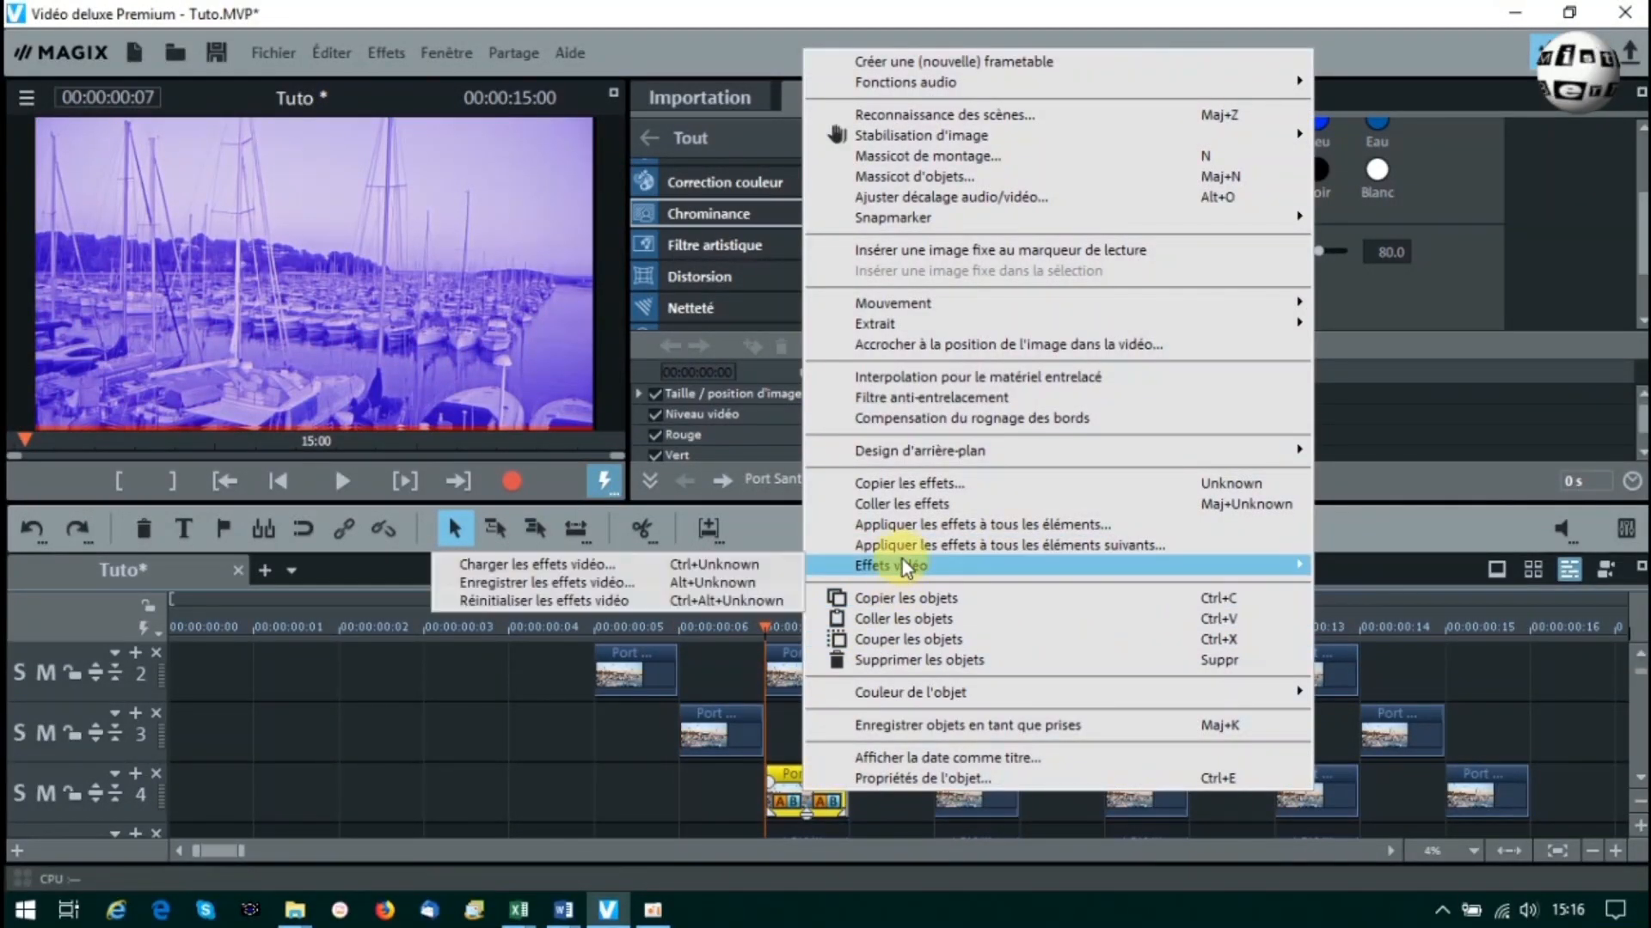
{"action": "left_click", "coordinate": [488, 590]}
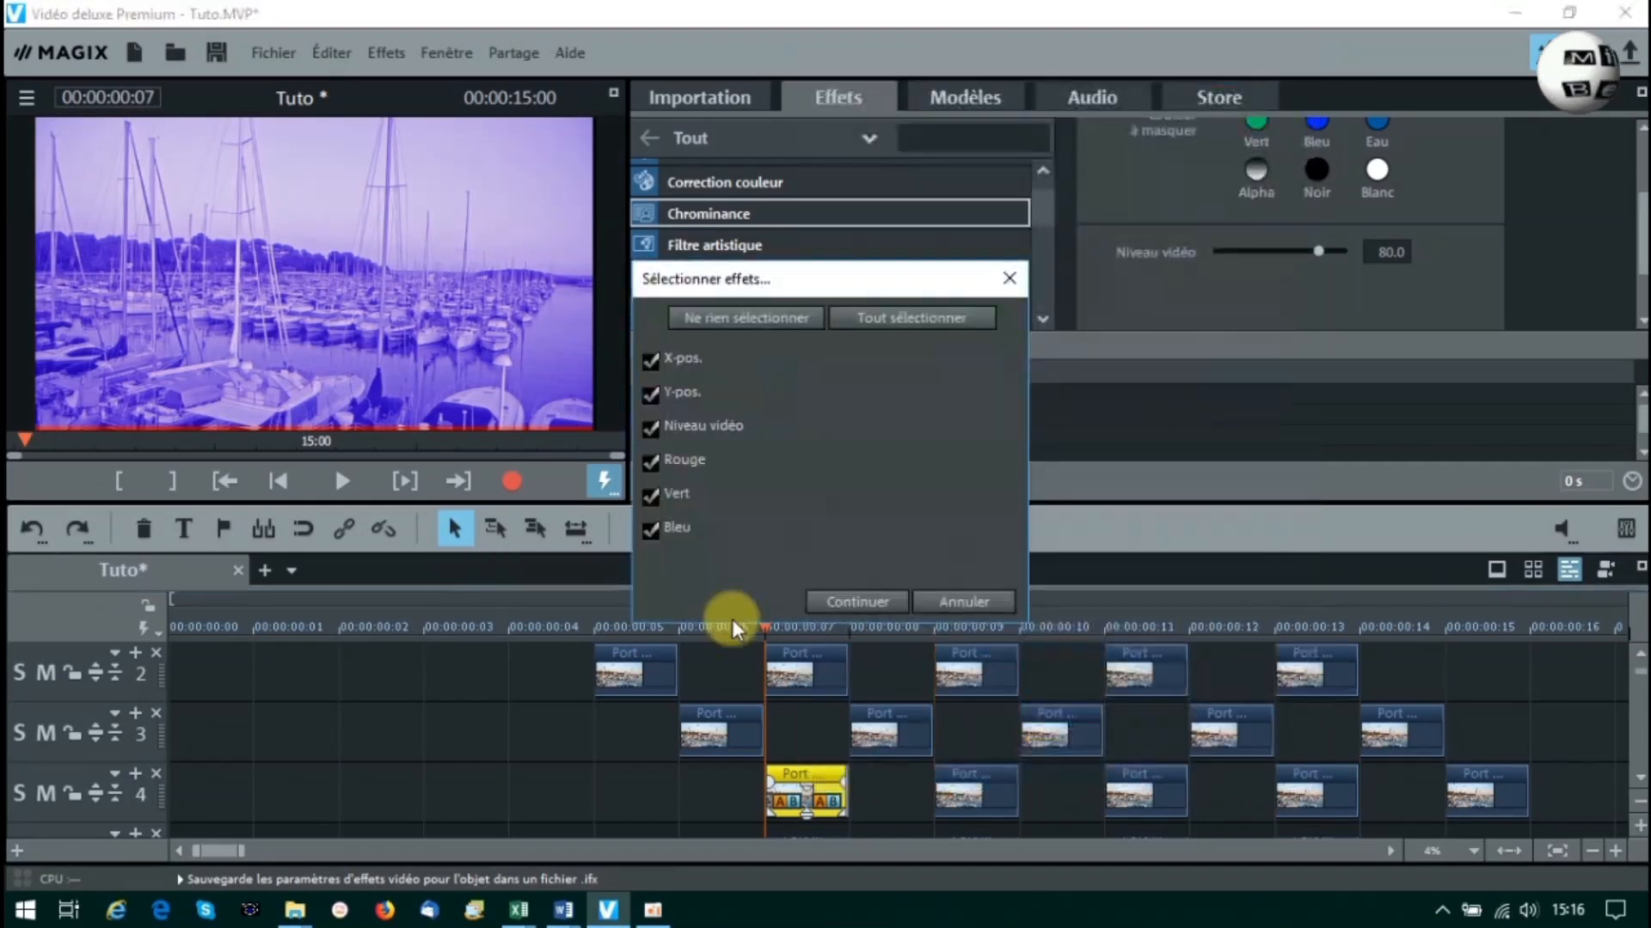
{"action": "left_click", "coordinate": [859, 601]}
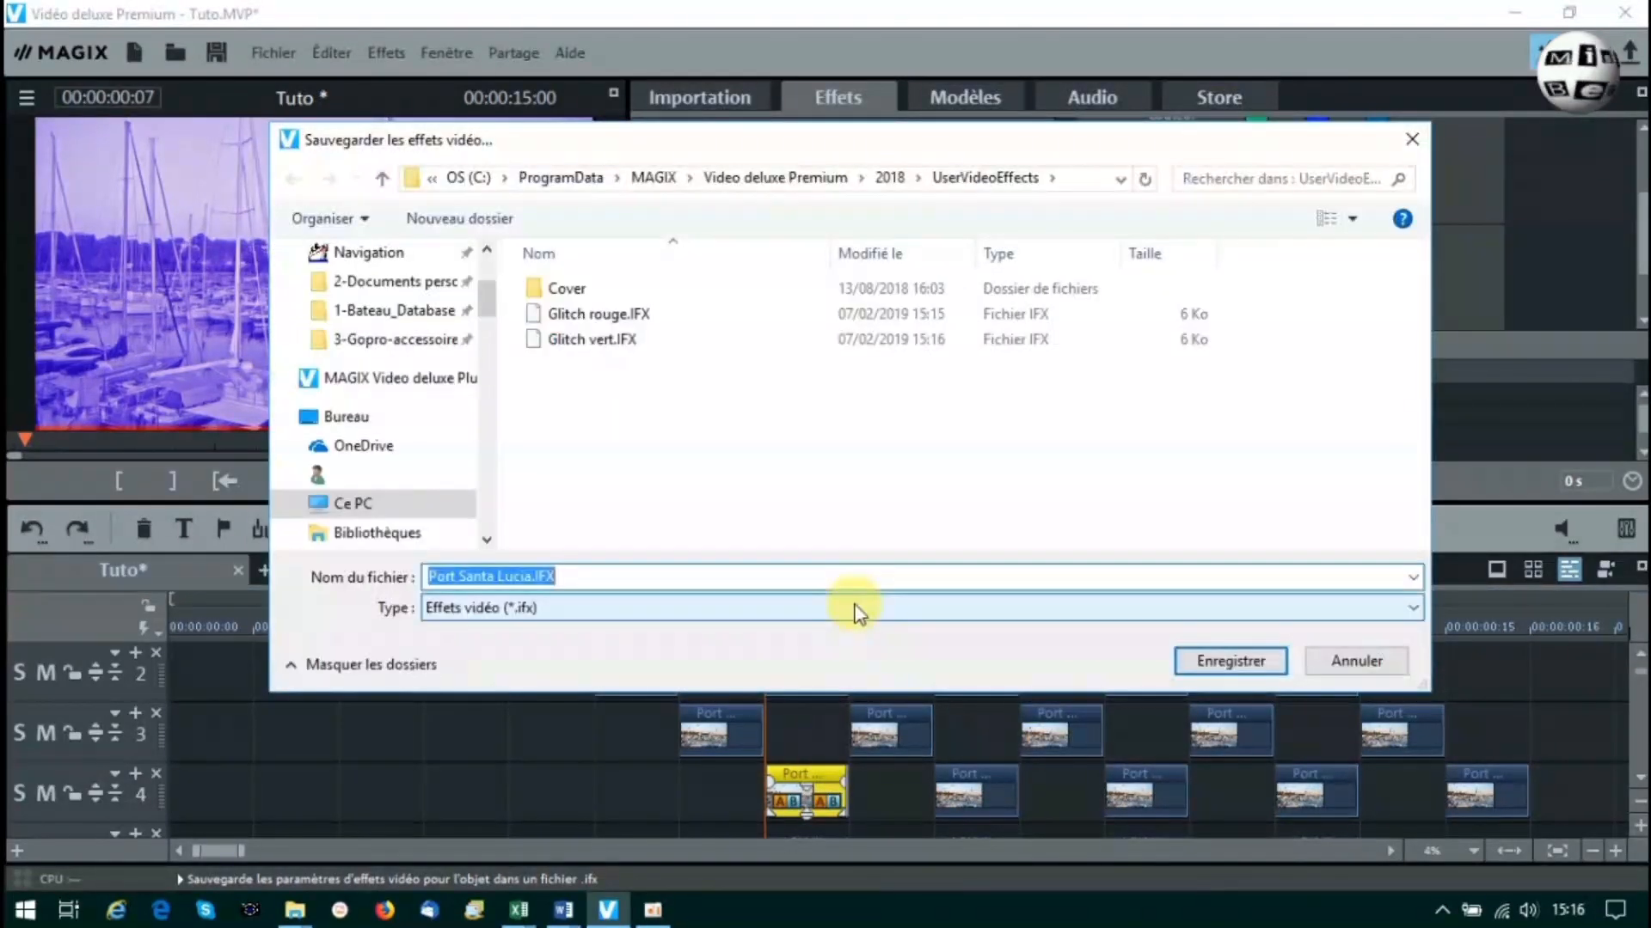
{"action": "left_click", "coordinate": [593, 339]}
{"action": "left_click", "coordinate": [473, 576]}
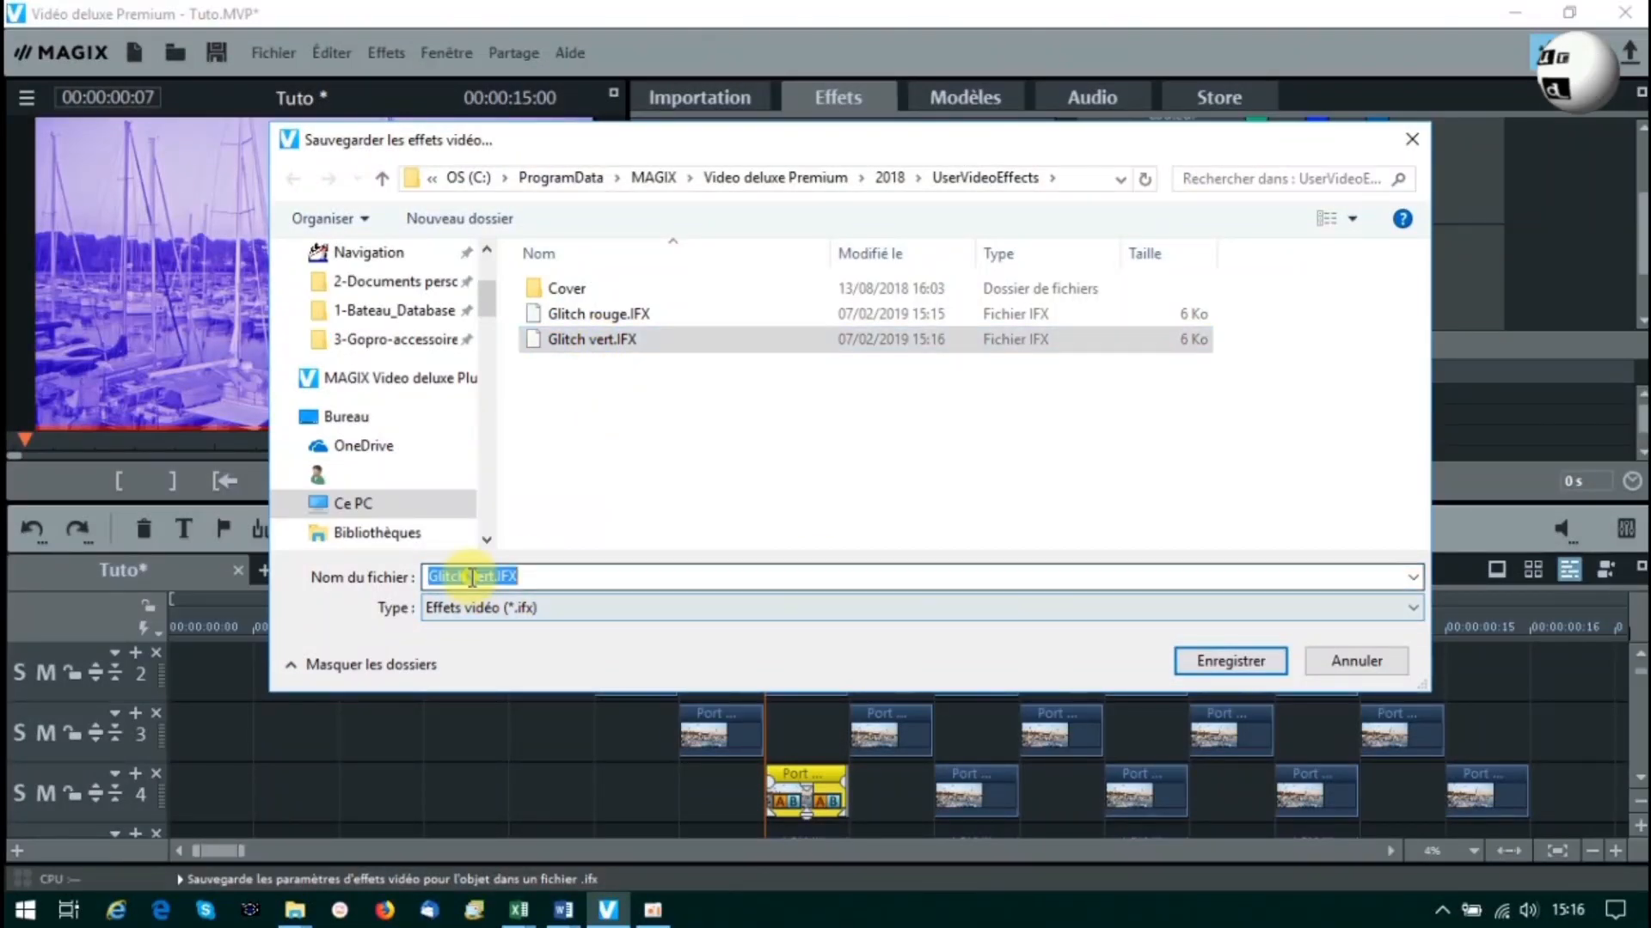
{"action": "left_click_drag", "start_coordinate": [474, 576], "coordinate": [497, 574]}
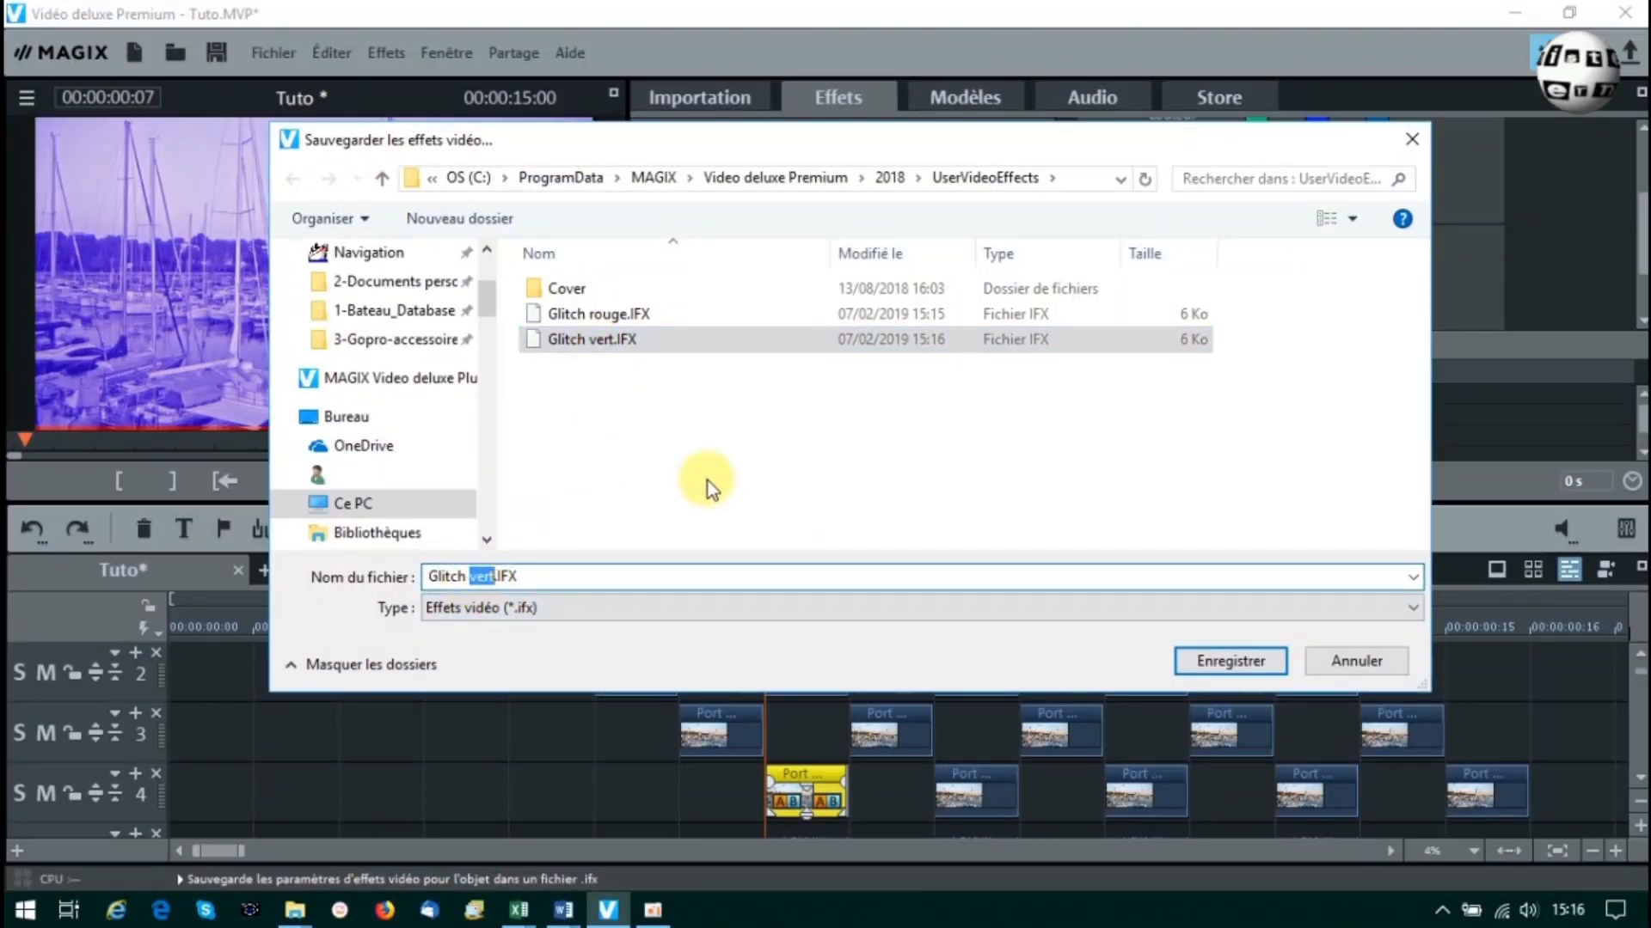
{"action": "type", "text": "bleu"}
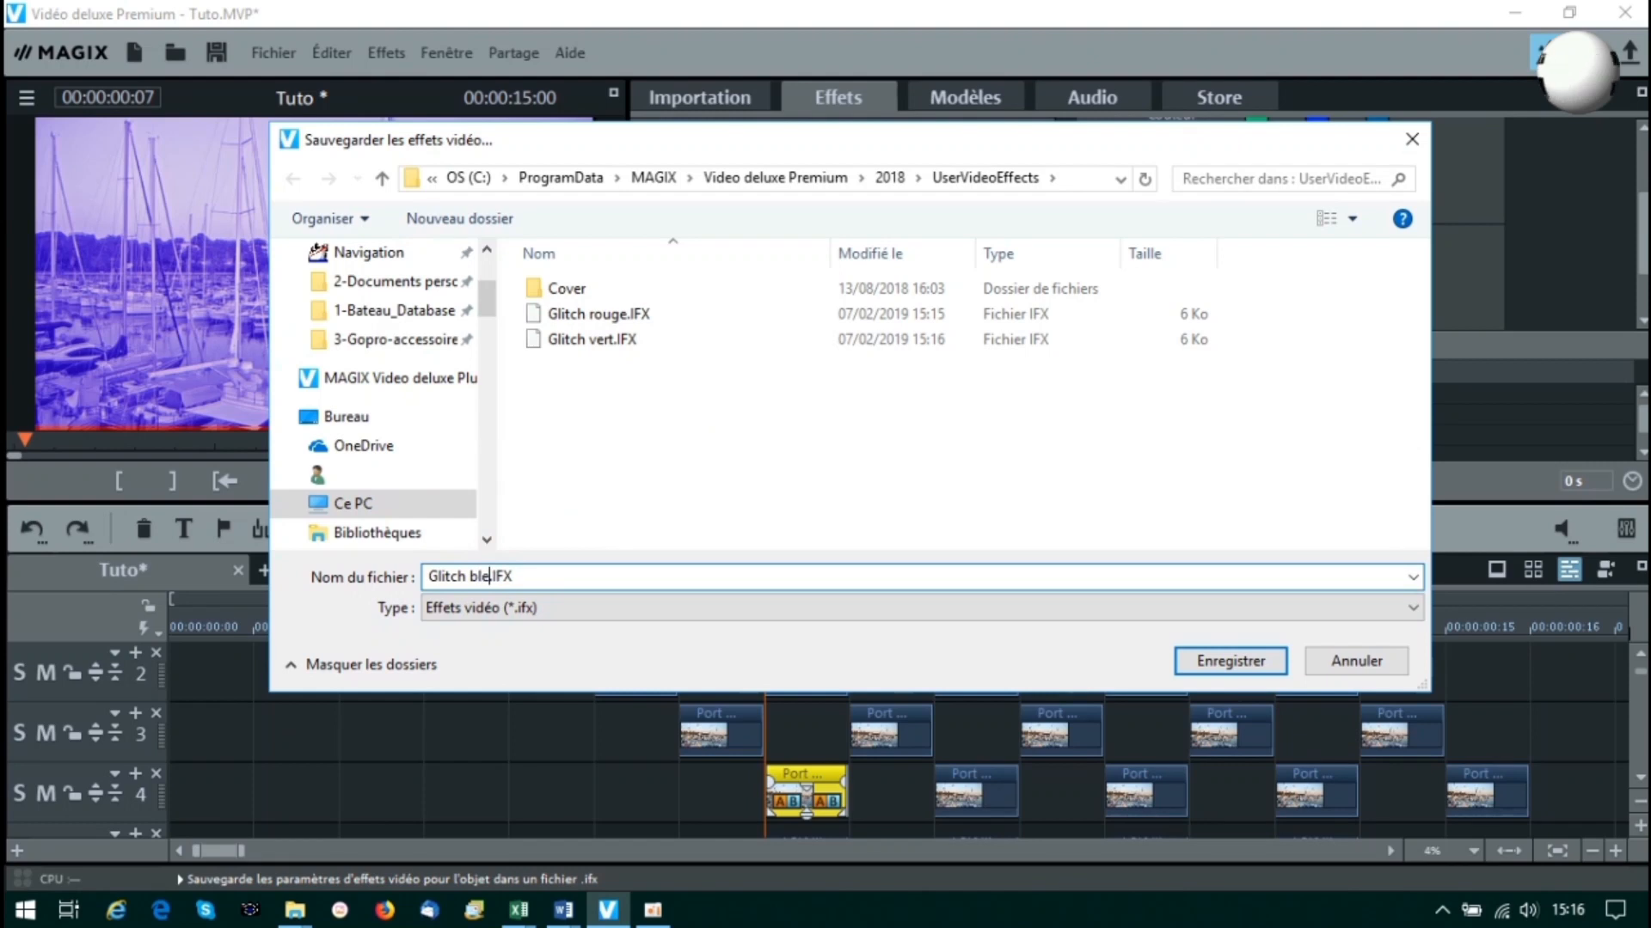
{"action": "key", "text": "Return"}
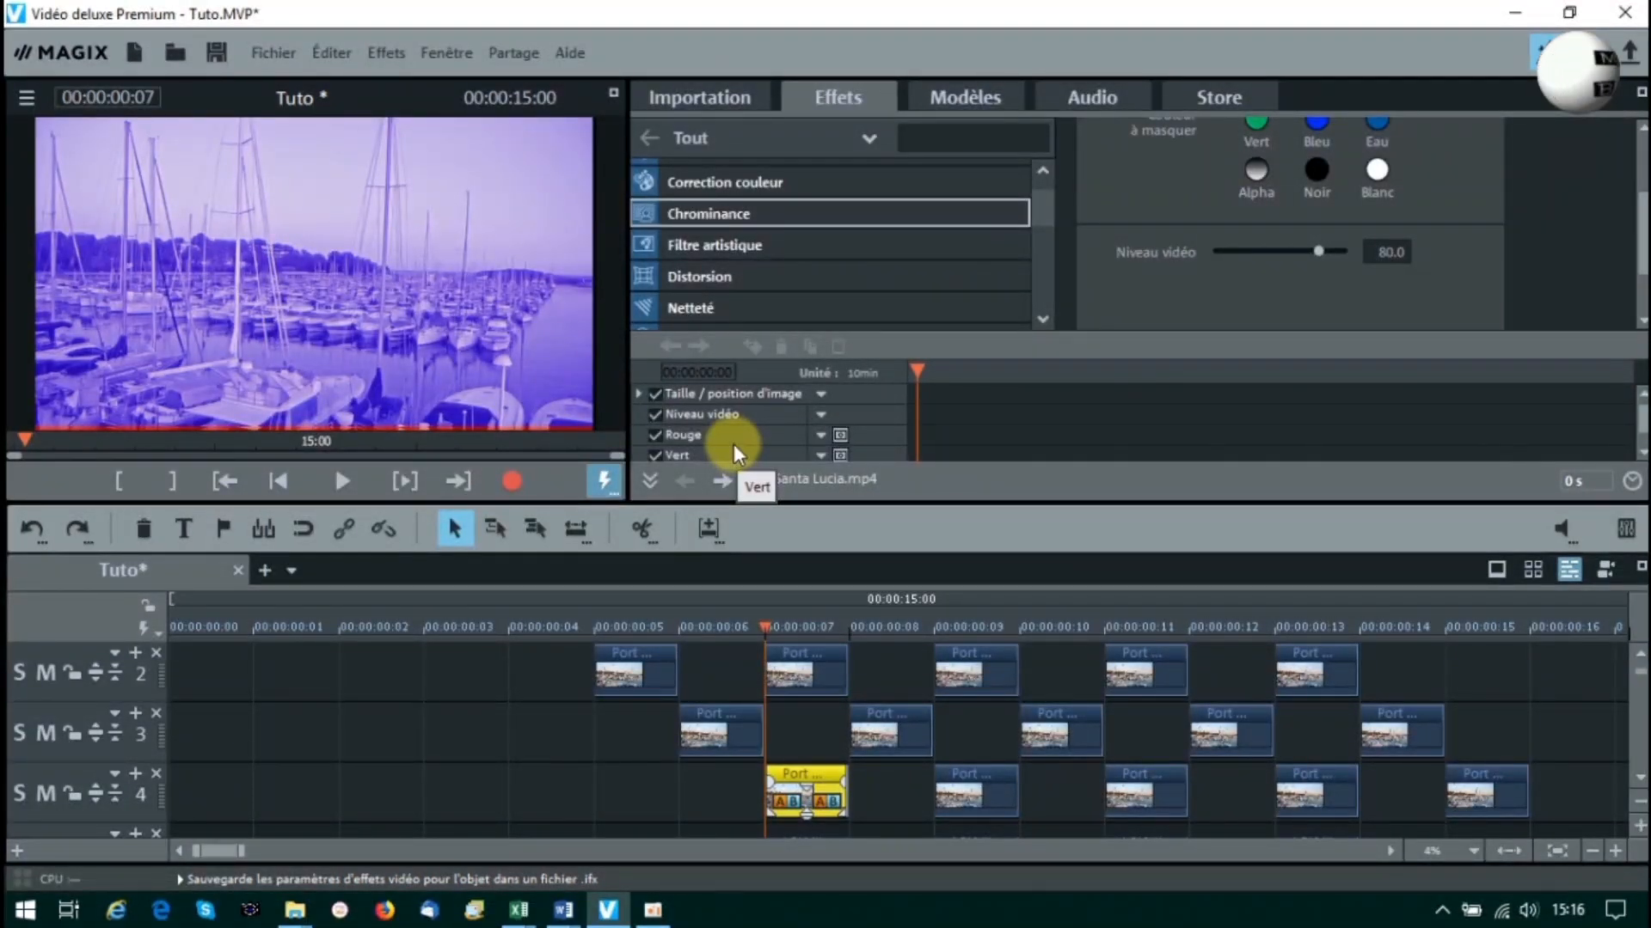
Play the film with the finished glitch effect in the enlarged monitor and return to the normal layout.
{"action": "double_click", "coordinate": [607, 151]}
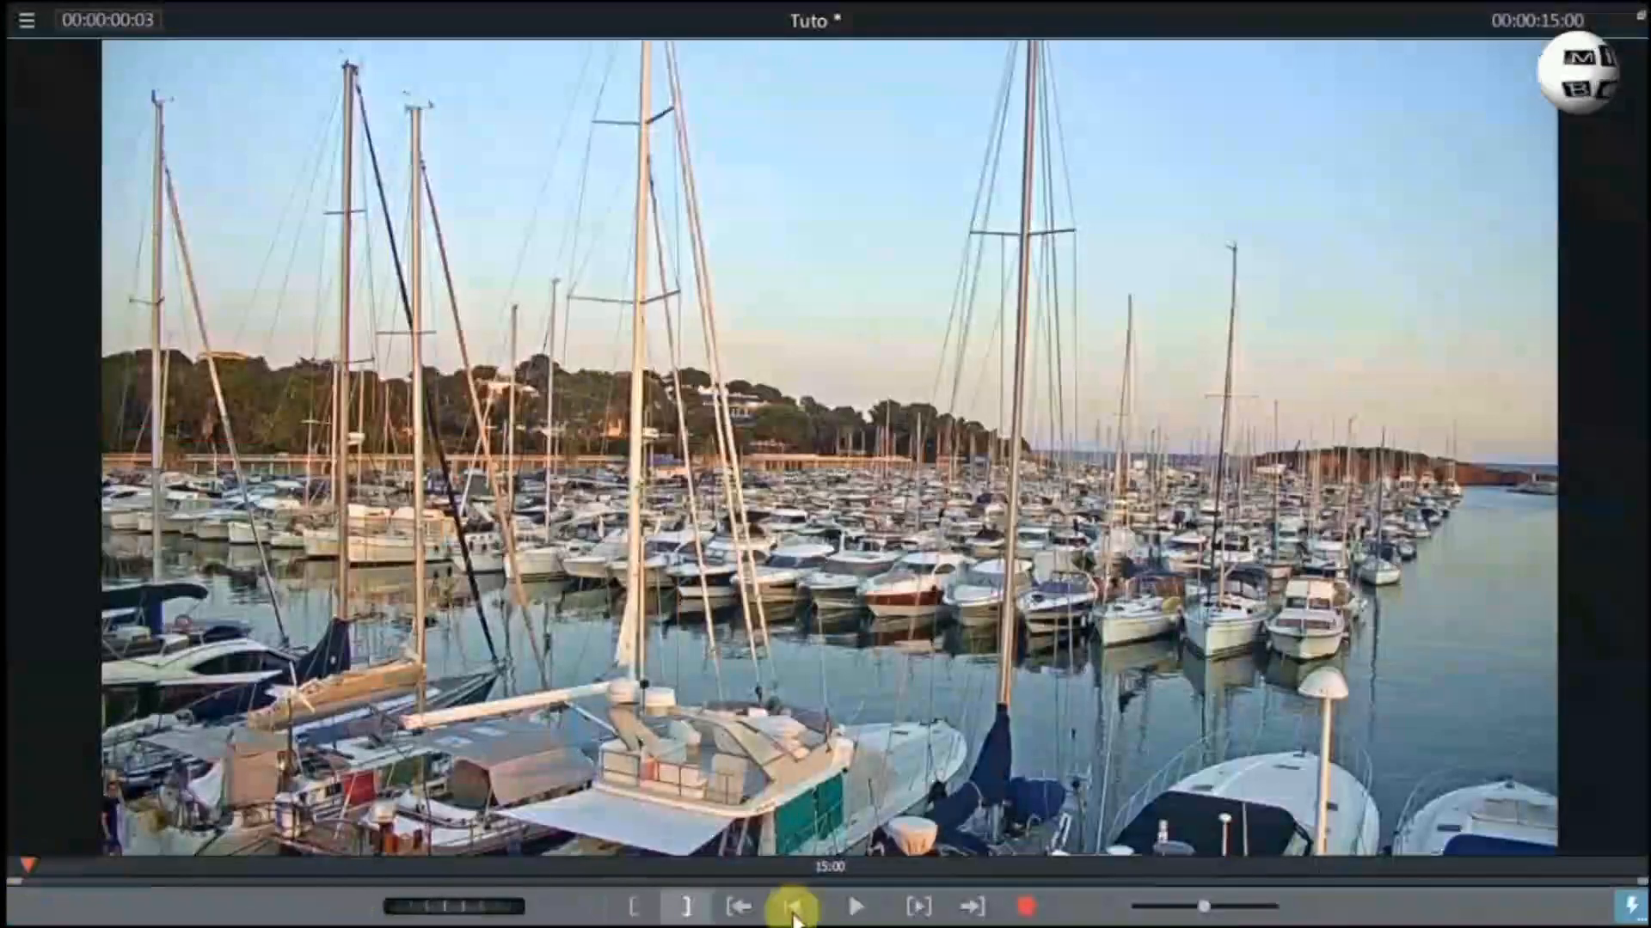
{"action": "left_click", "coordinate": [857, 907]}
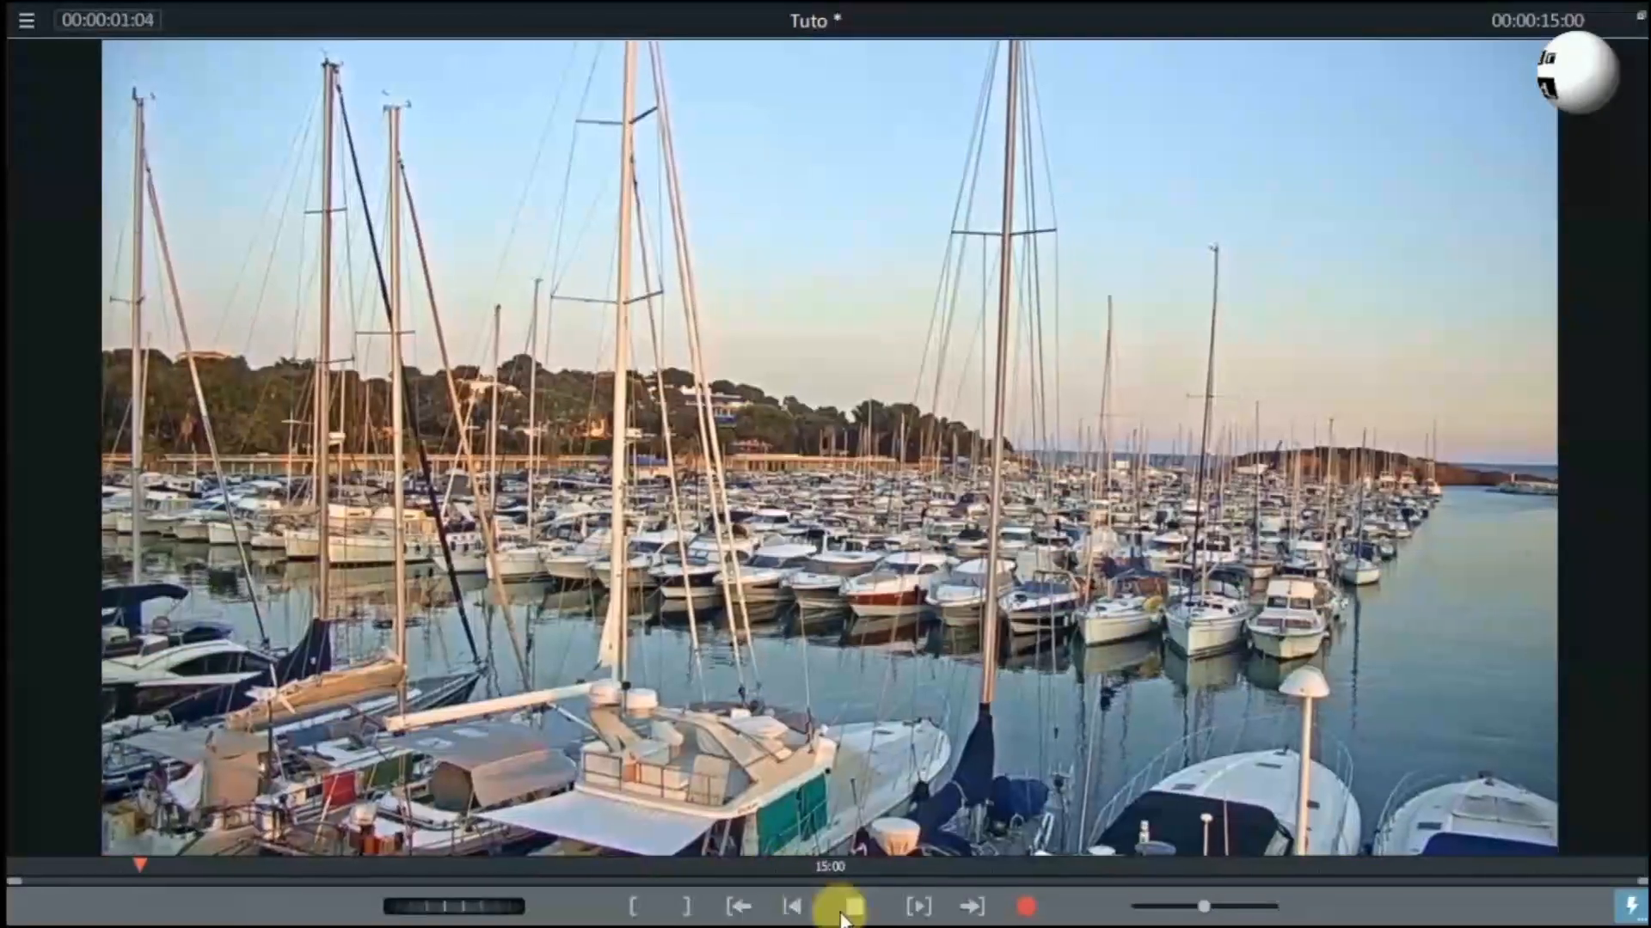
{"action": "double_click", "coordinate": [349, 351]}
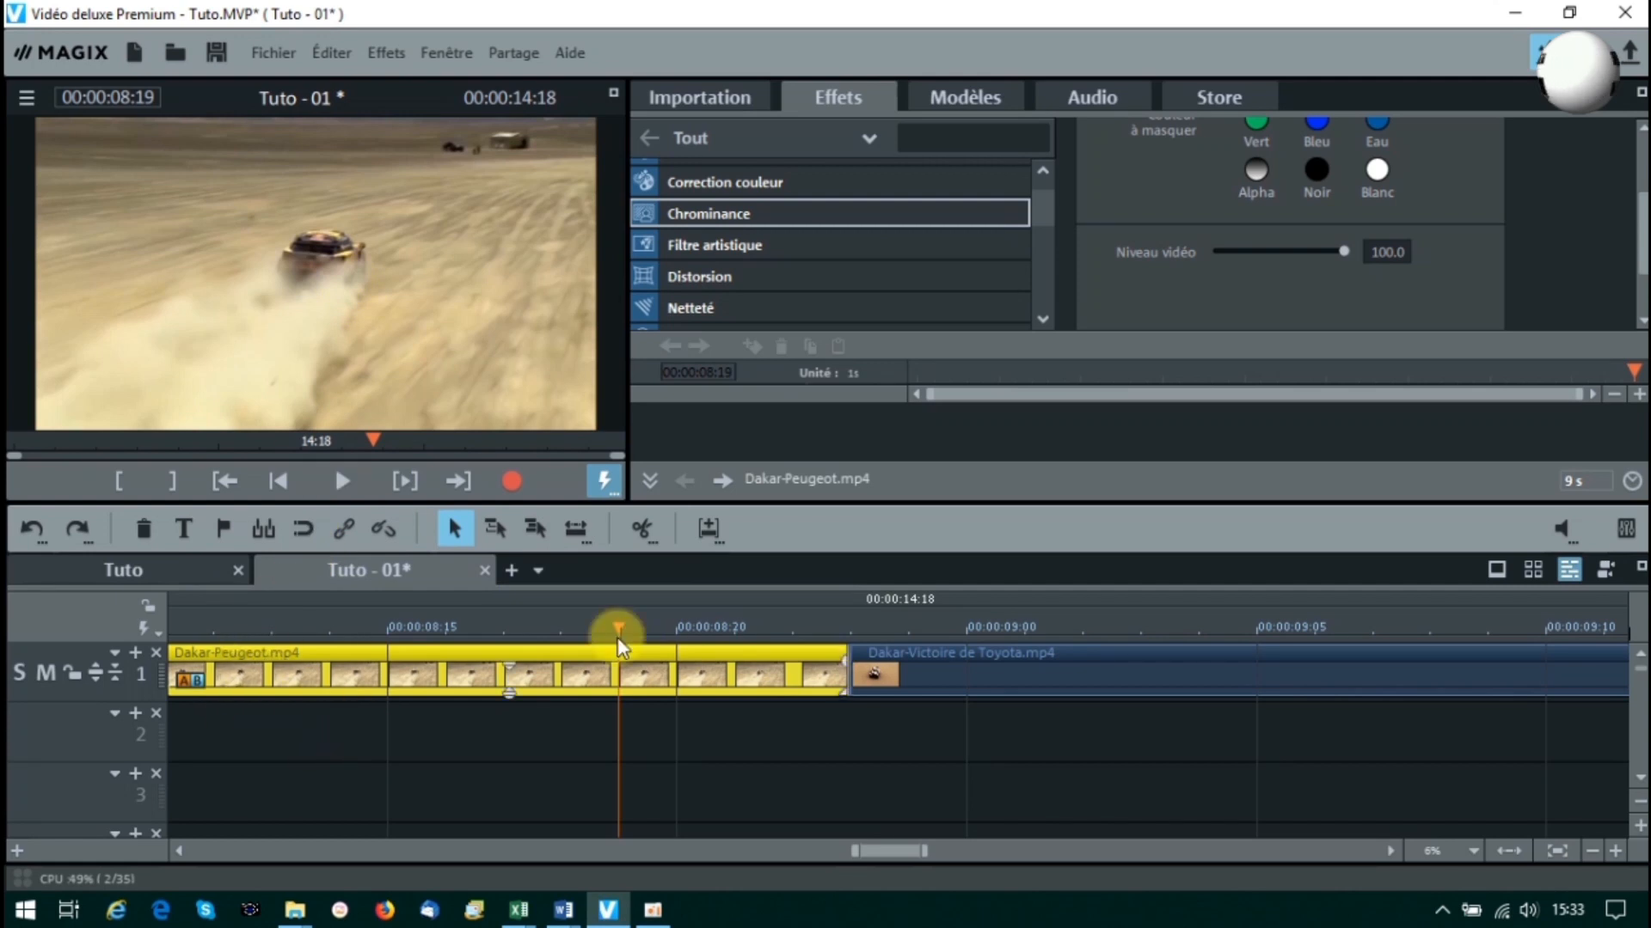
Split the last ten frames of the Dakar-Peugeot clip into single-frame segments, working back from the junction at 00:00:08:23.
{"action": "left_click_drag", "start_coordinate": [616, 627], "coordinate": [676, 635]}
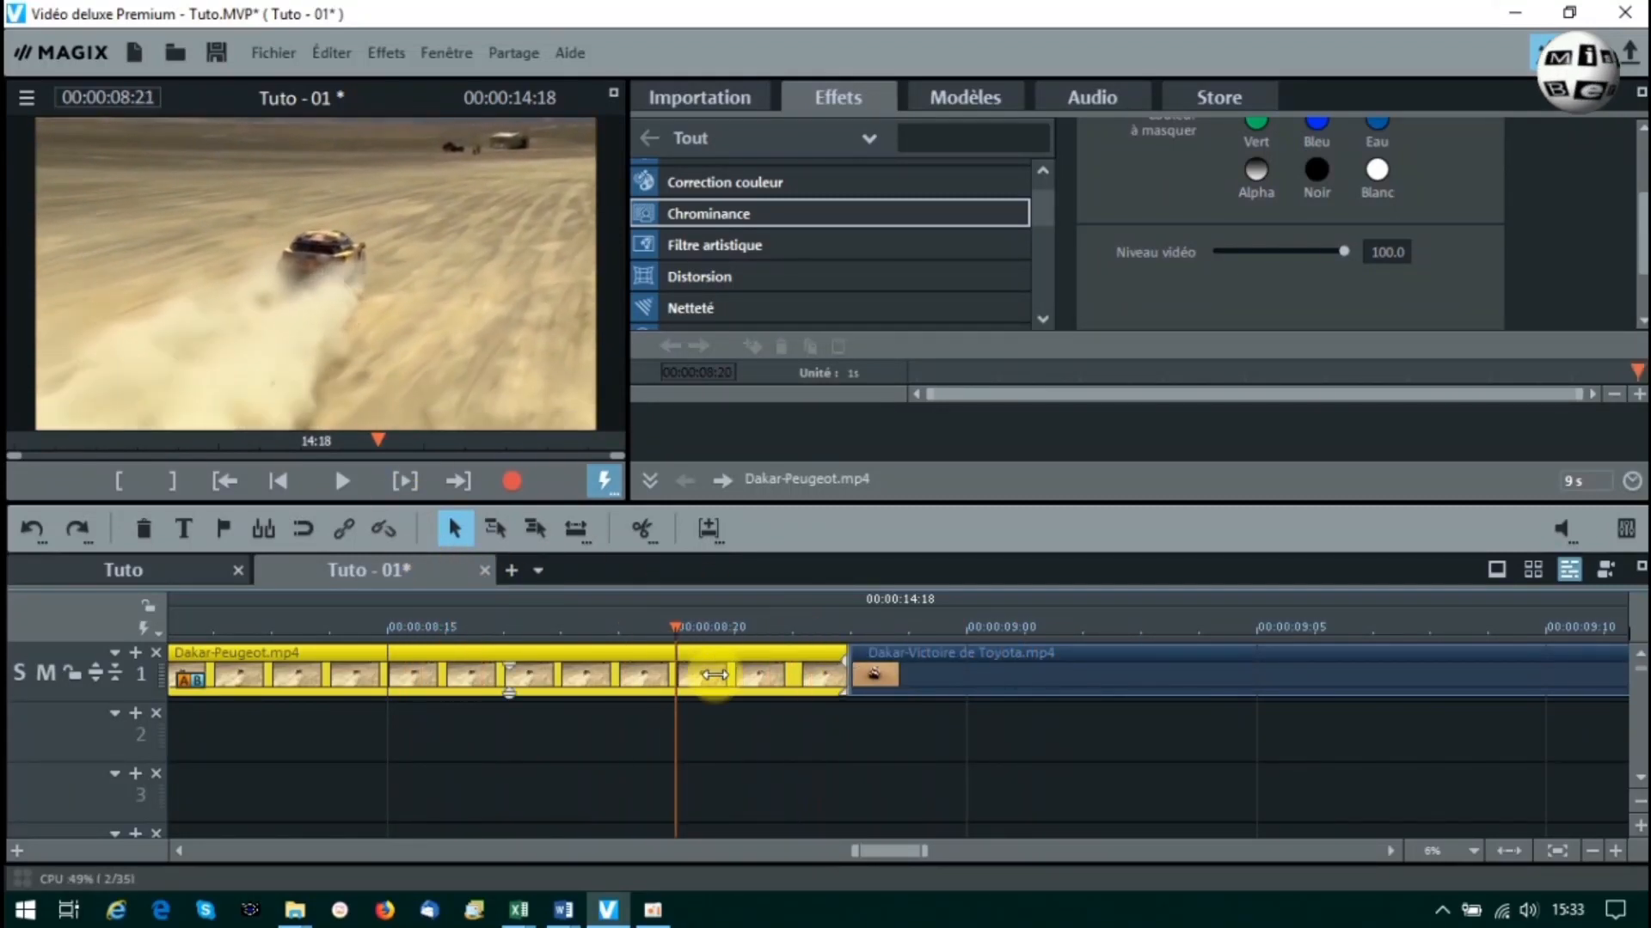
{"action": "left_click", "coordinate": [853, 641]}
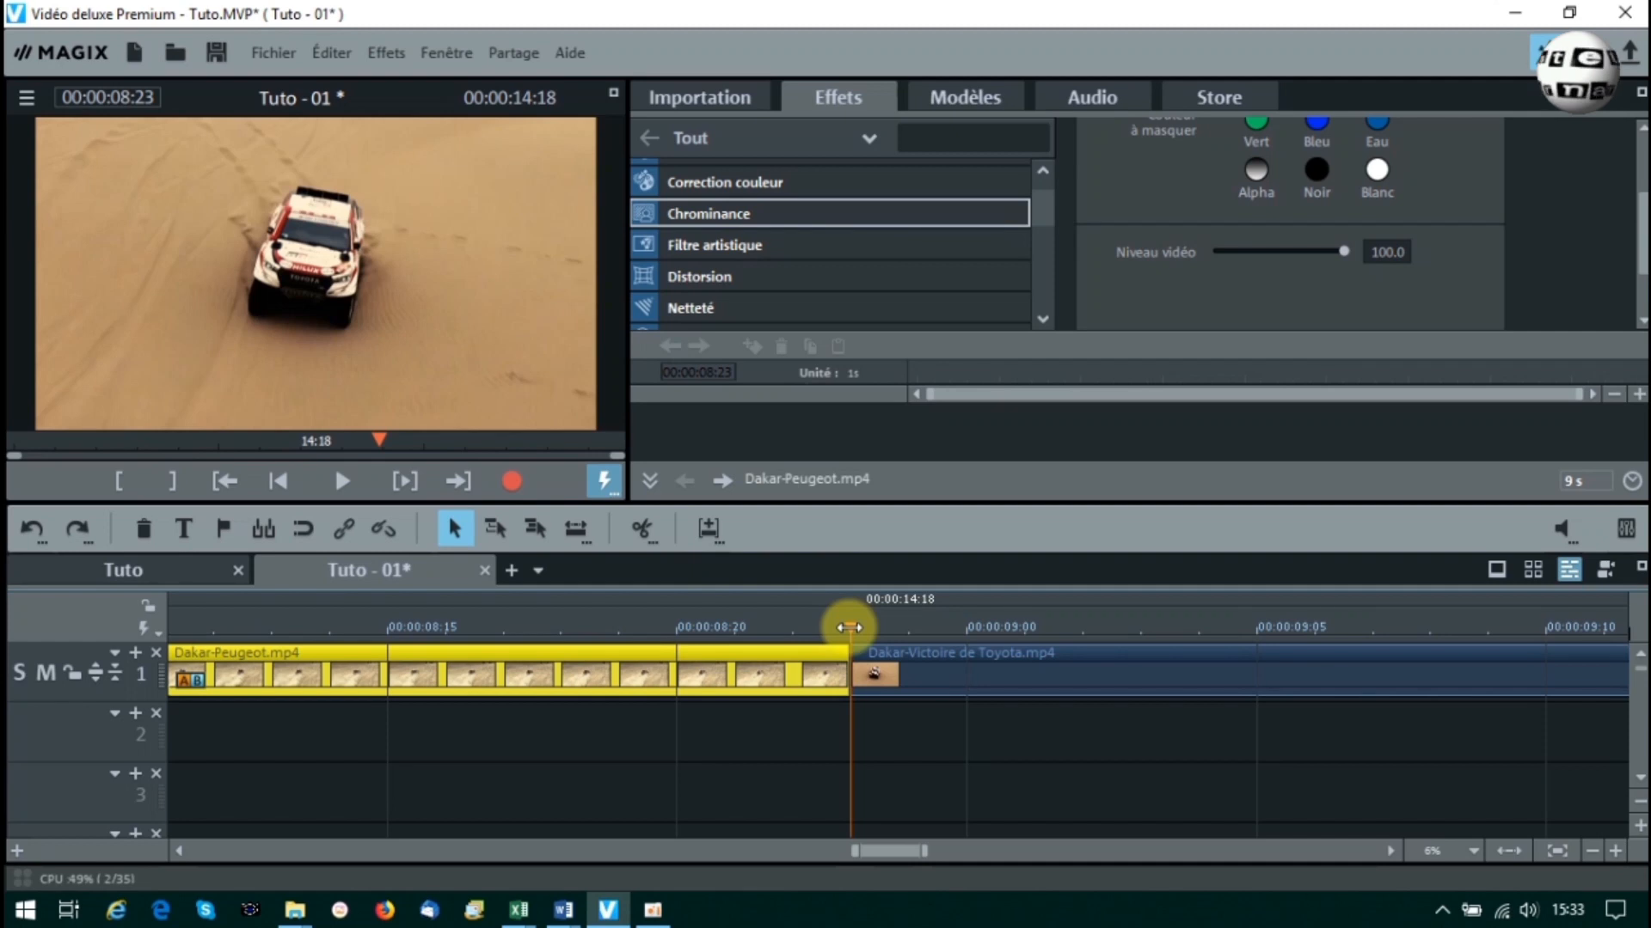
{"action": "key", "text": "Left"}
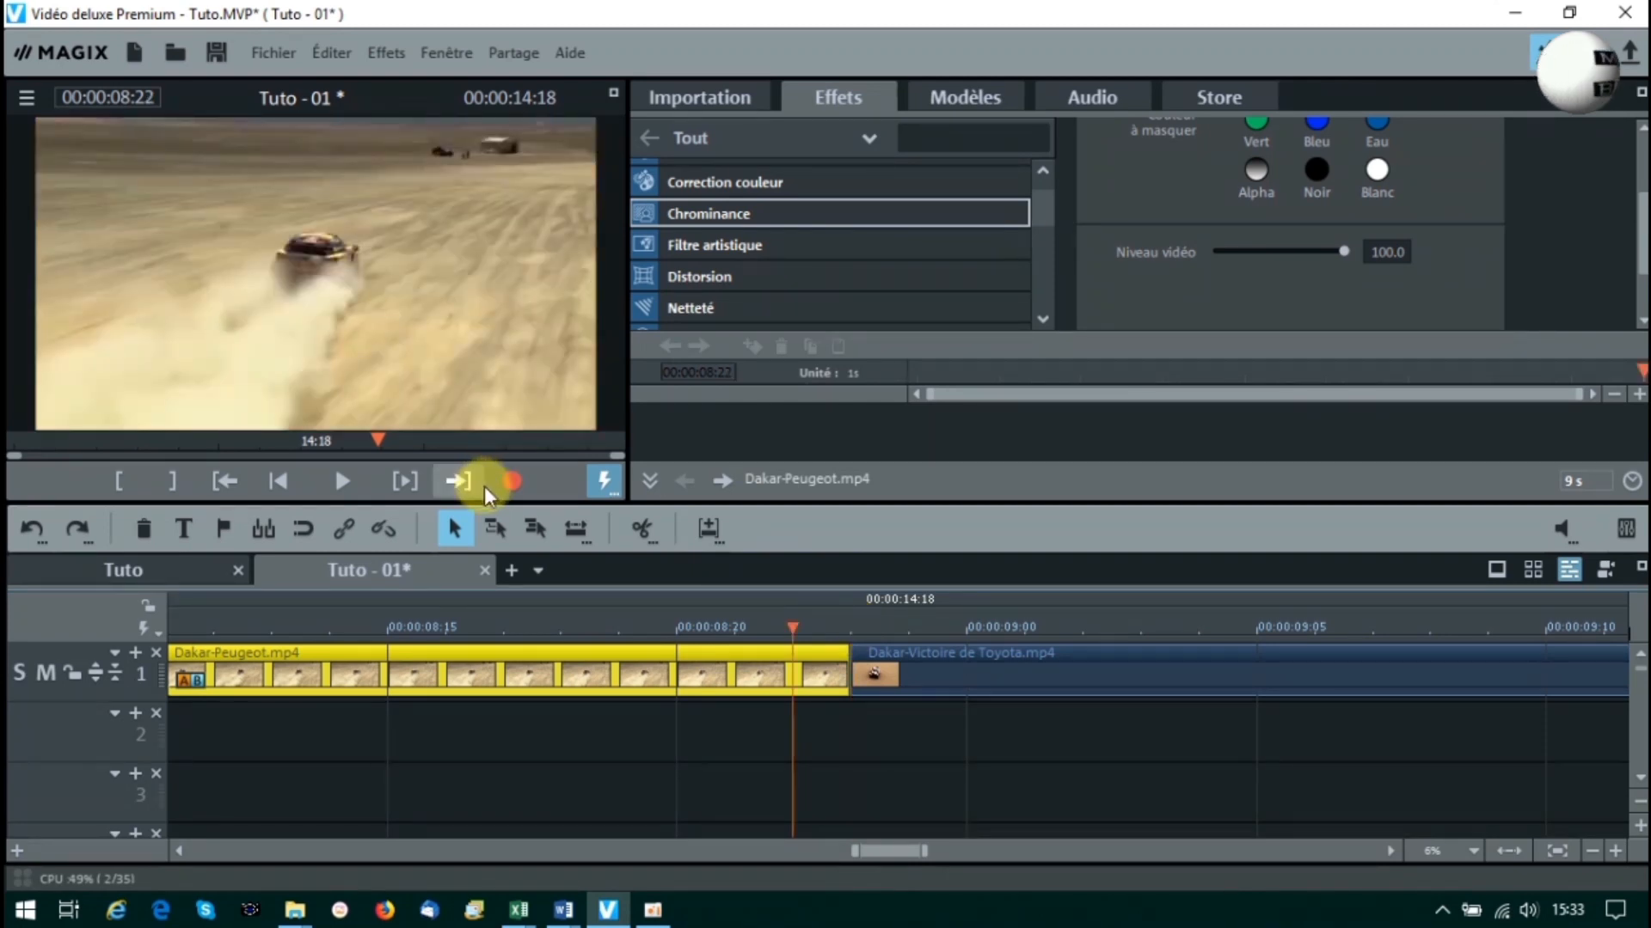
{"action": "left_click", "coordinate": [650, 531]}
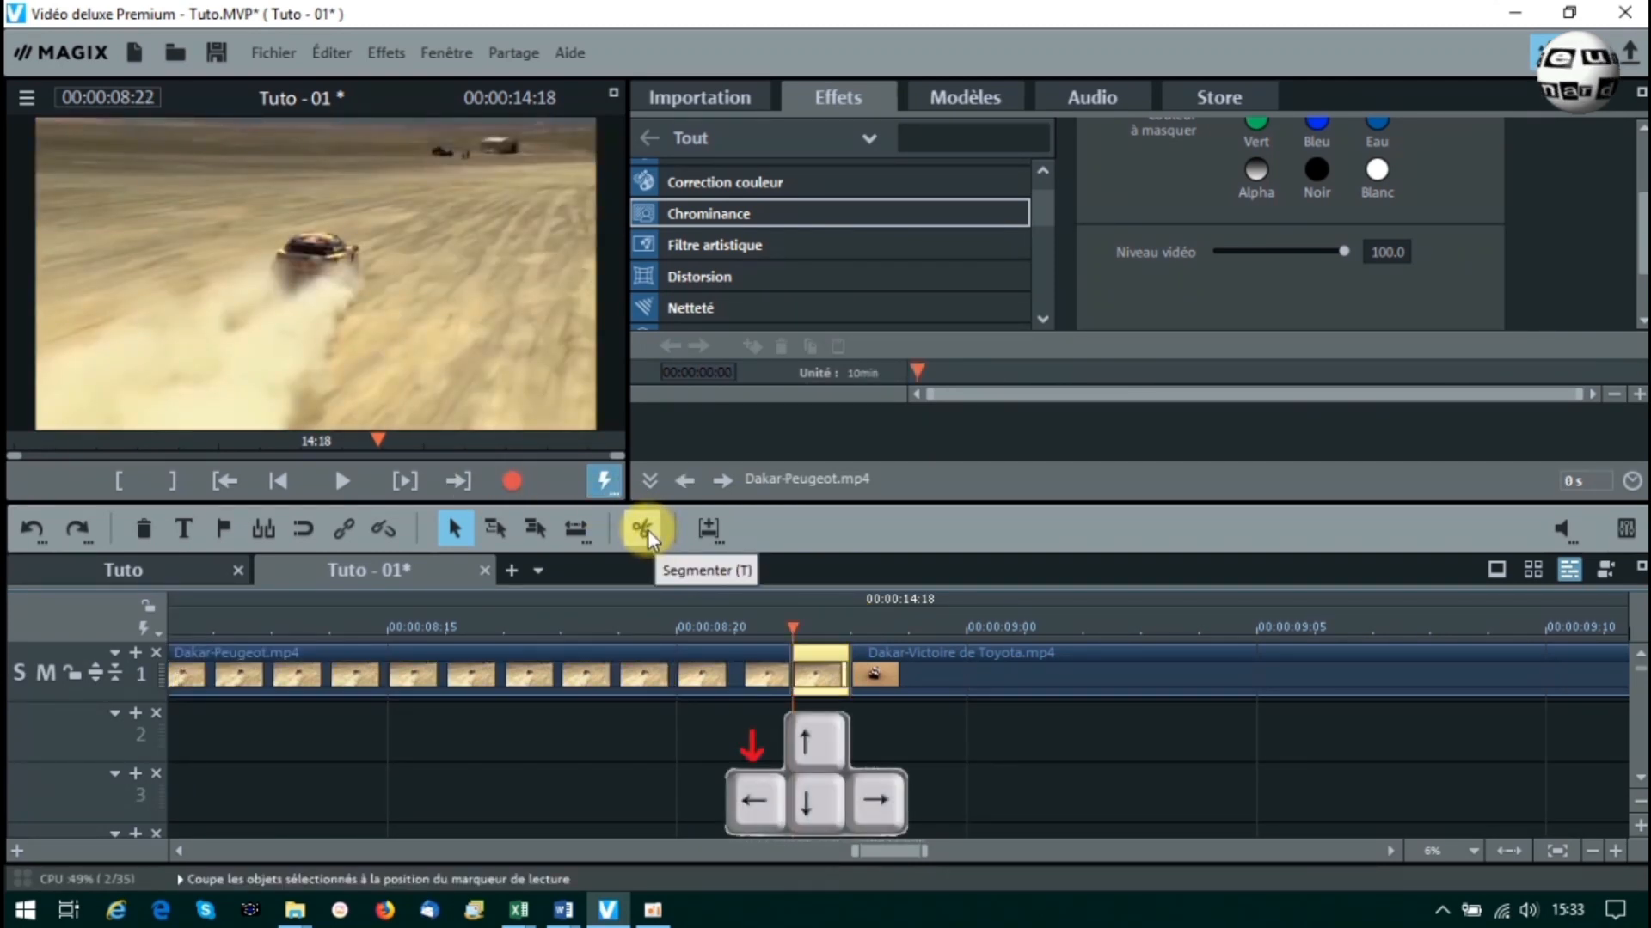
{"action": "key", "text": "Left"}
{"action": "key", "text": "Left"}
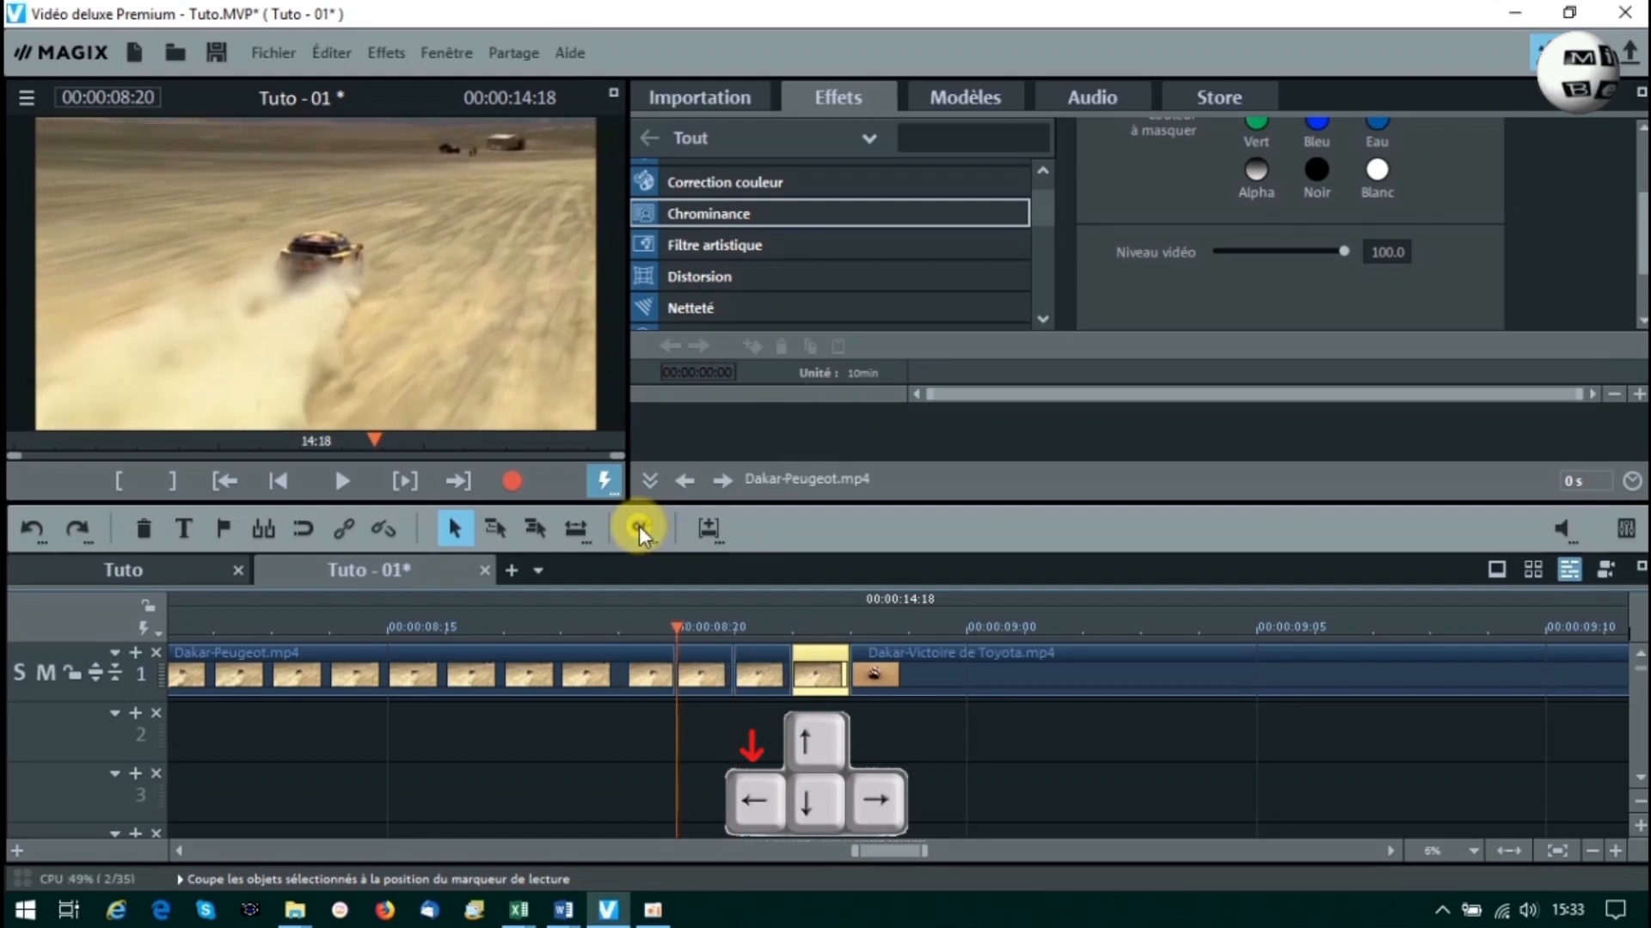
{"action": "key", "text": "Left"}
{"action": "key", "text": "Left"}
{"action": "key", "text": "Left"}
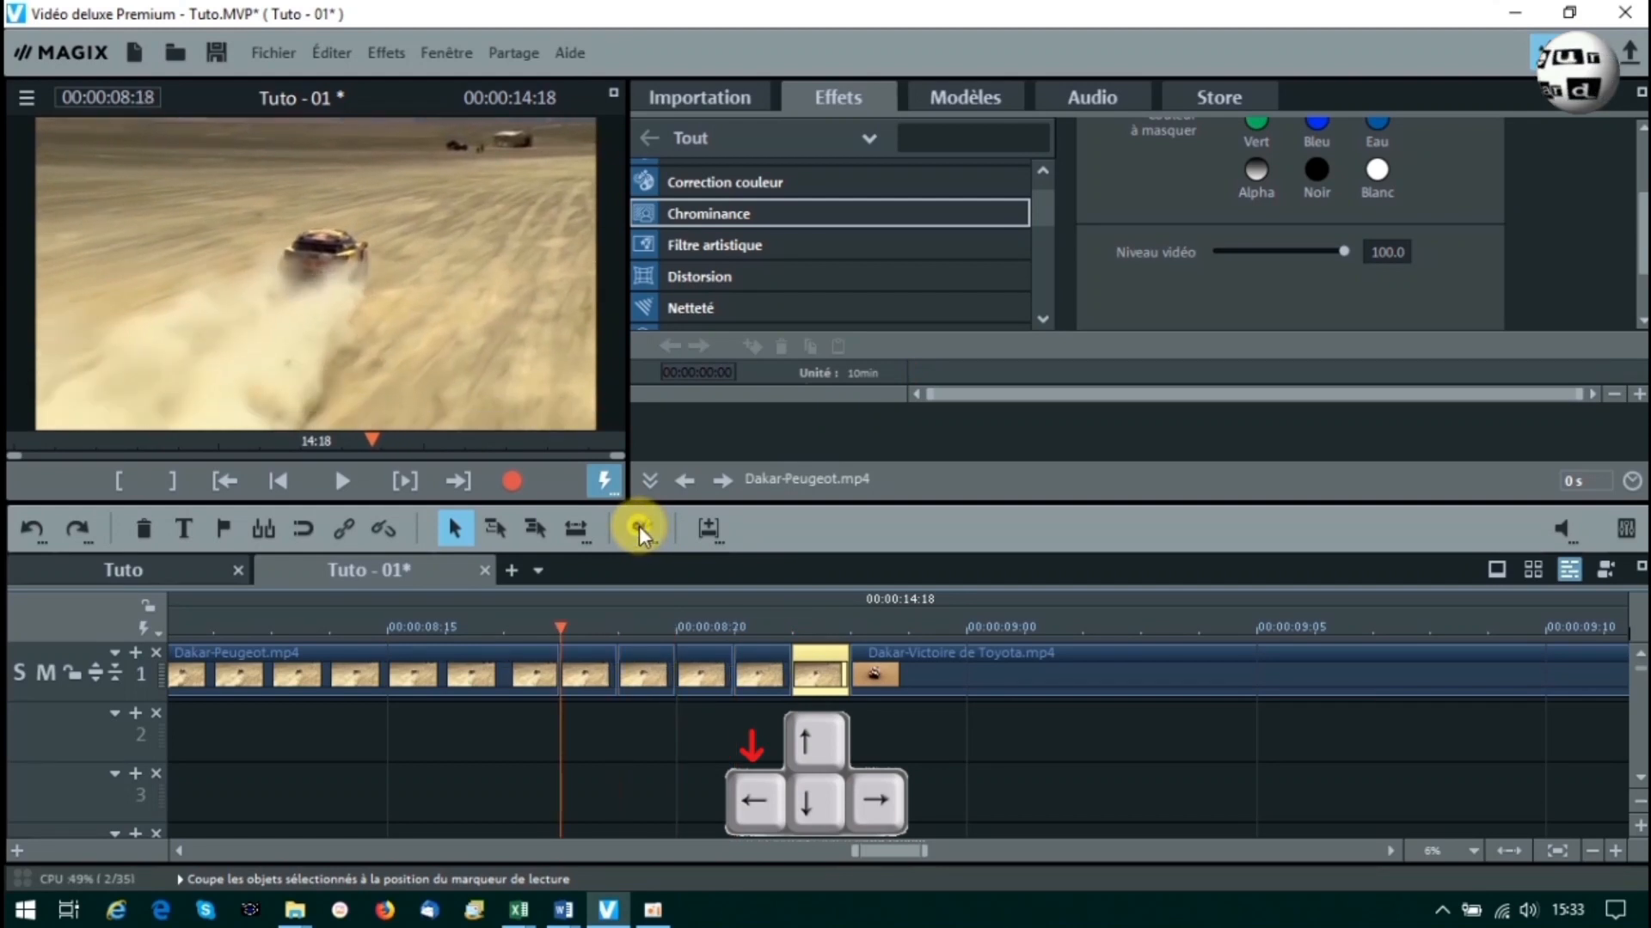
{"action": "key", "text": "Left"}
{"action": "key", "text": "Left"}
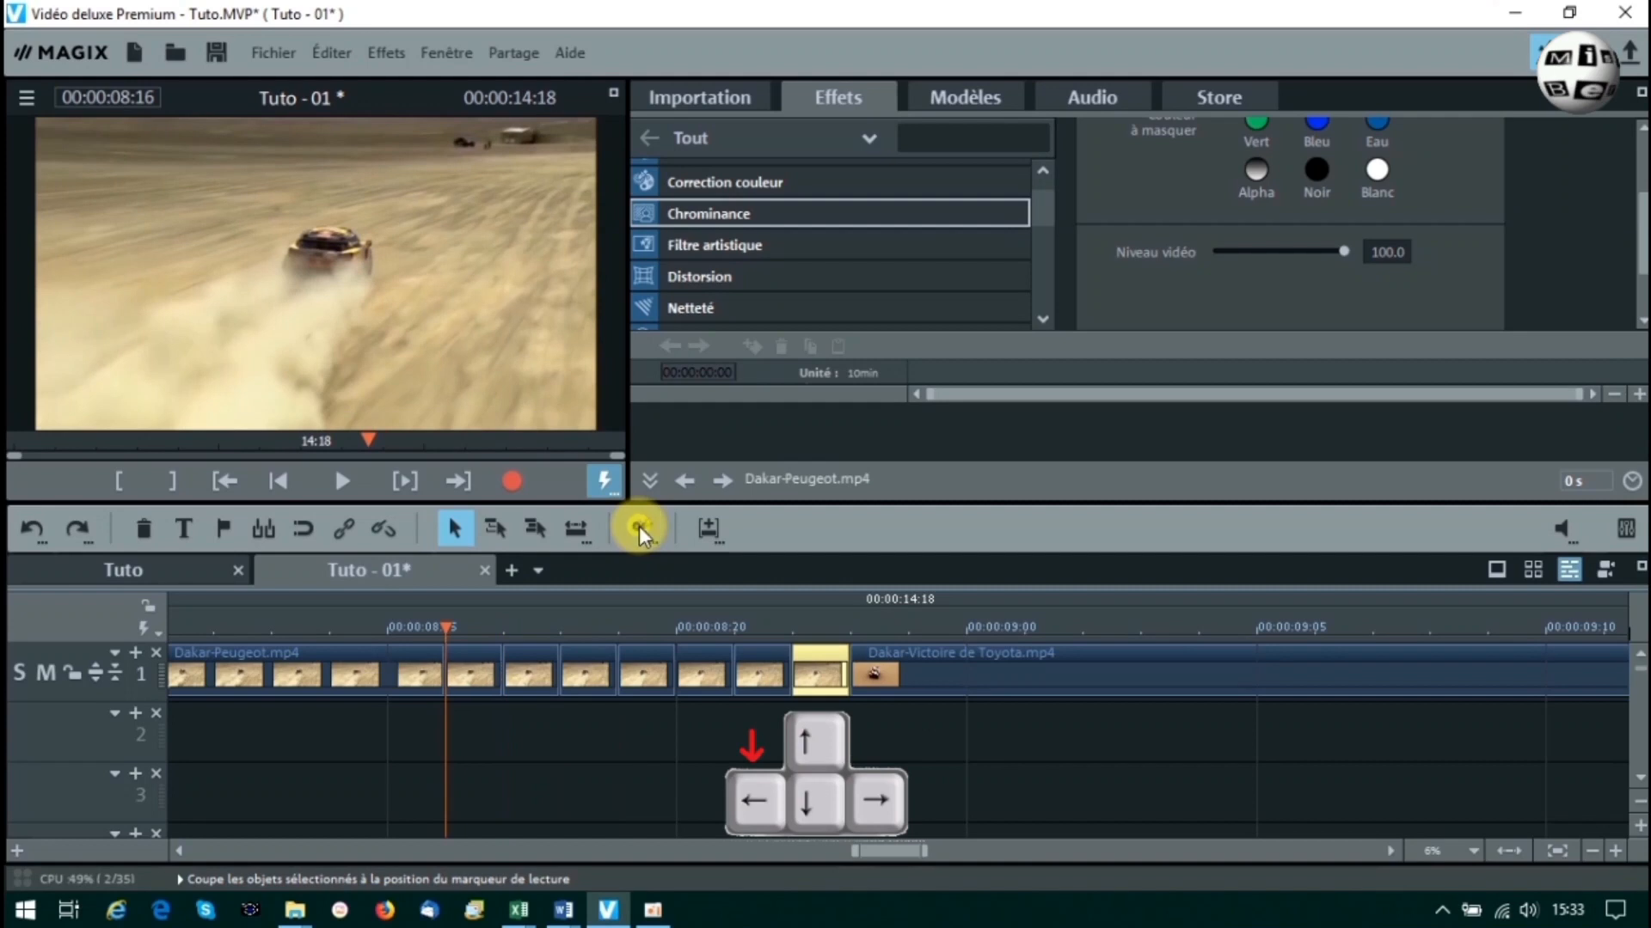
{"action": "key", "text": "Left"}
{"action": "key", "text": "Left"}
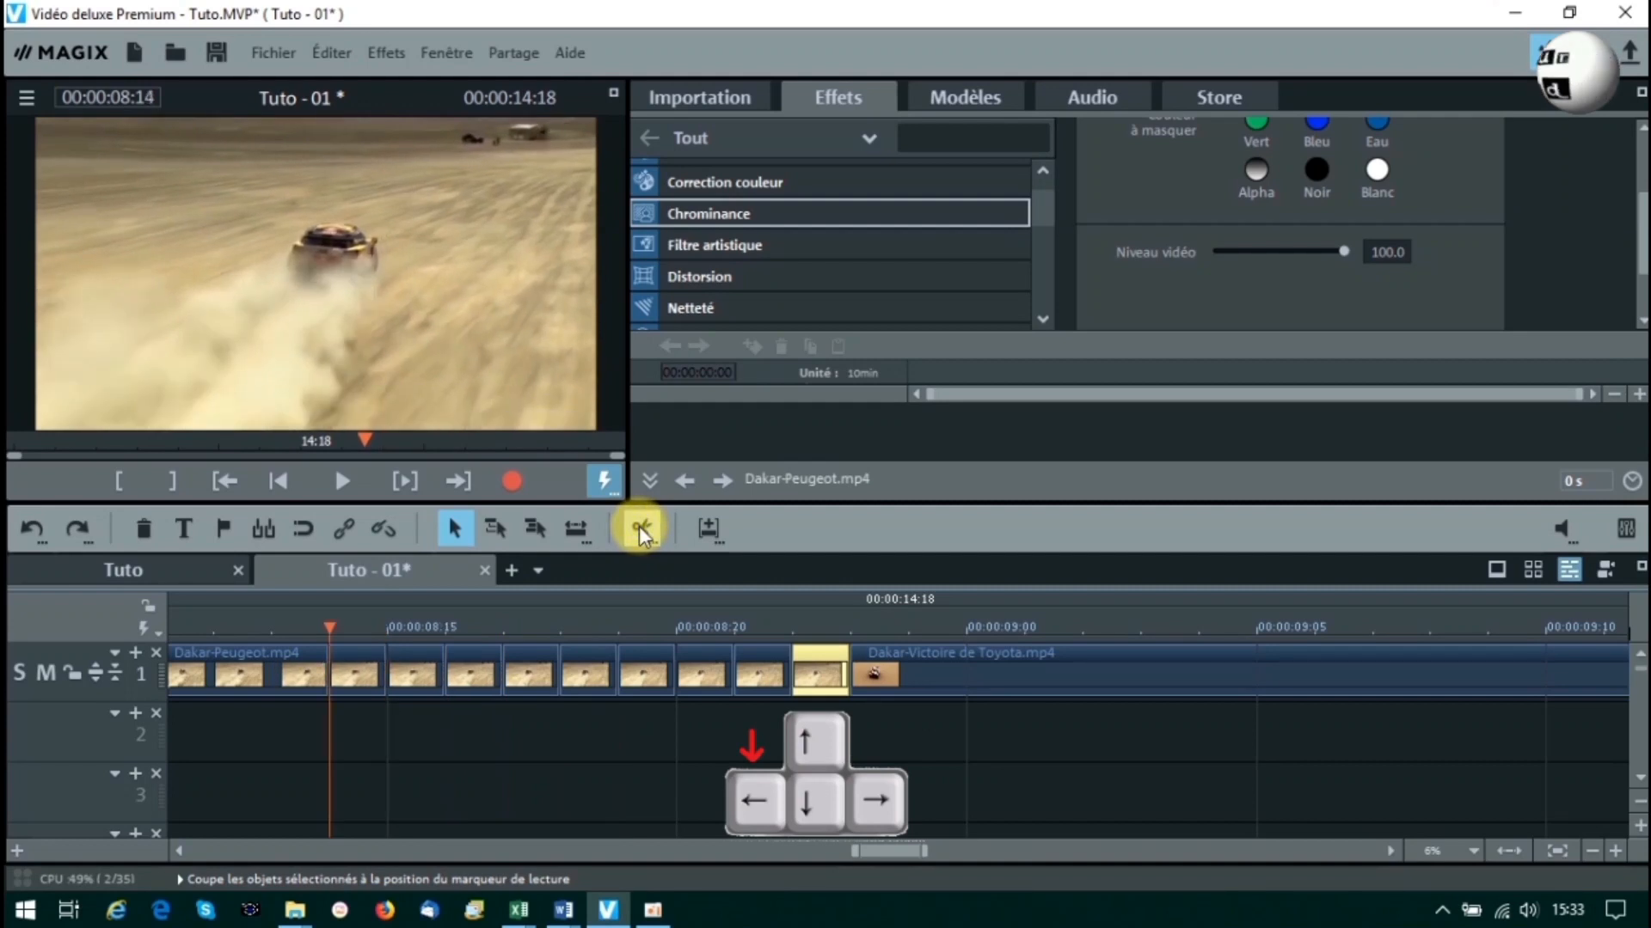
Split the first ten frames of the Dakar-Victoire de Toyota clip into single-frame segments, from the junction up to 00:00:09:08.
{"action": "left_click", "coordinate": [850, 627]}
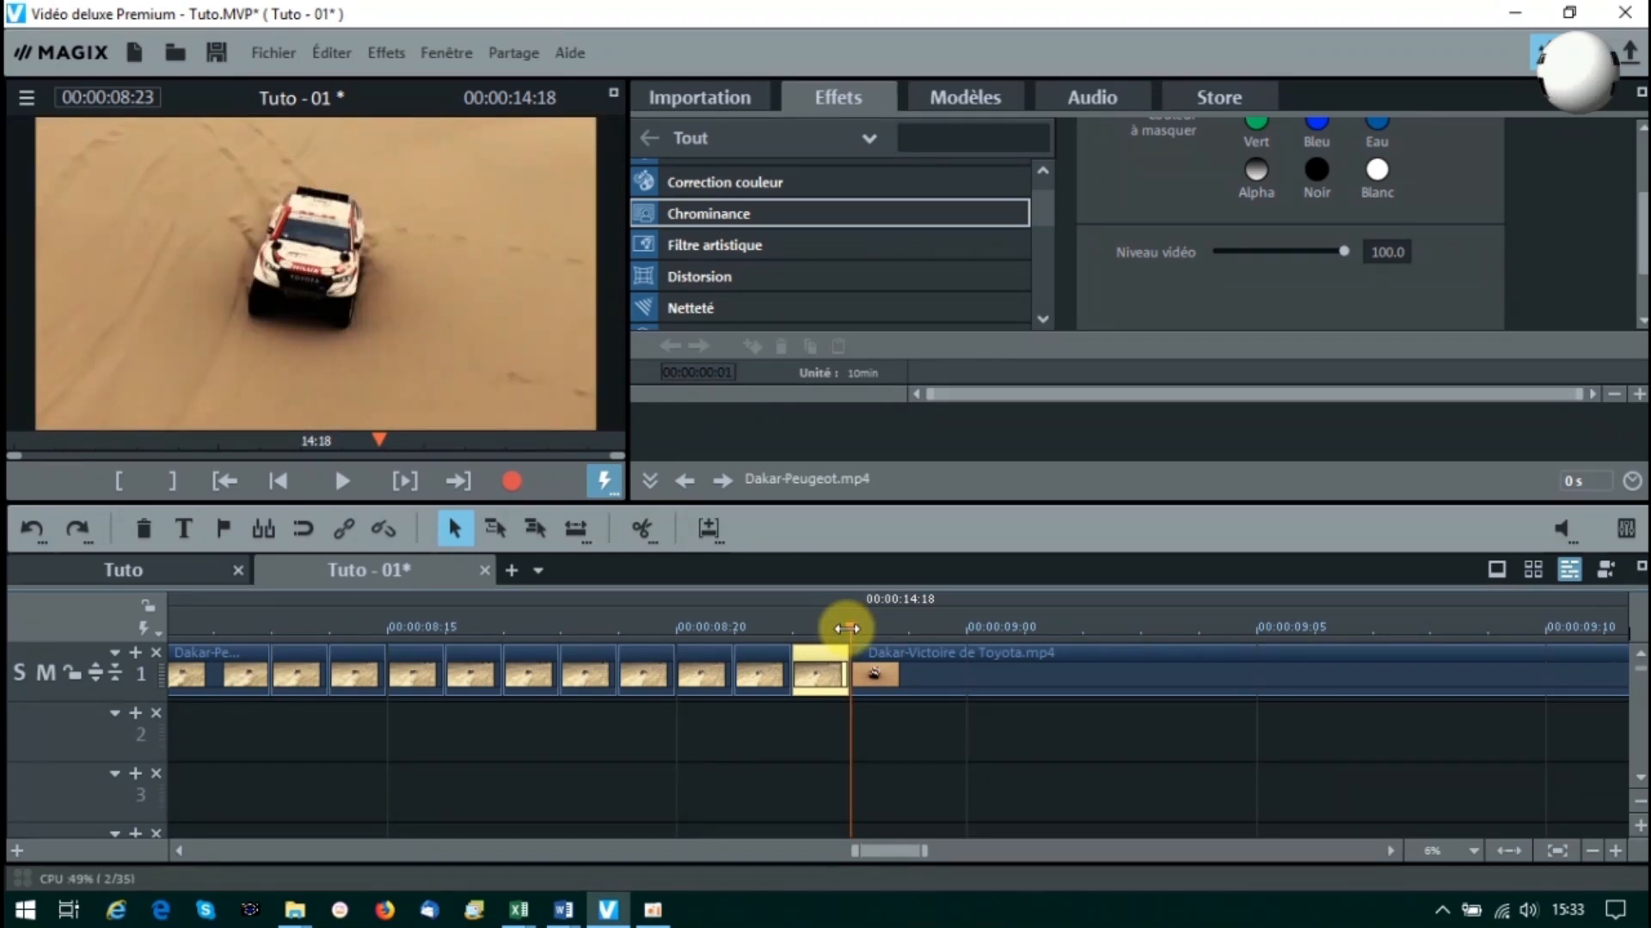
{"action": "key", "text": "Right"}
{"action": "key", "text": "Right"}
{"action": "key", "text": "Right"}
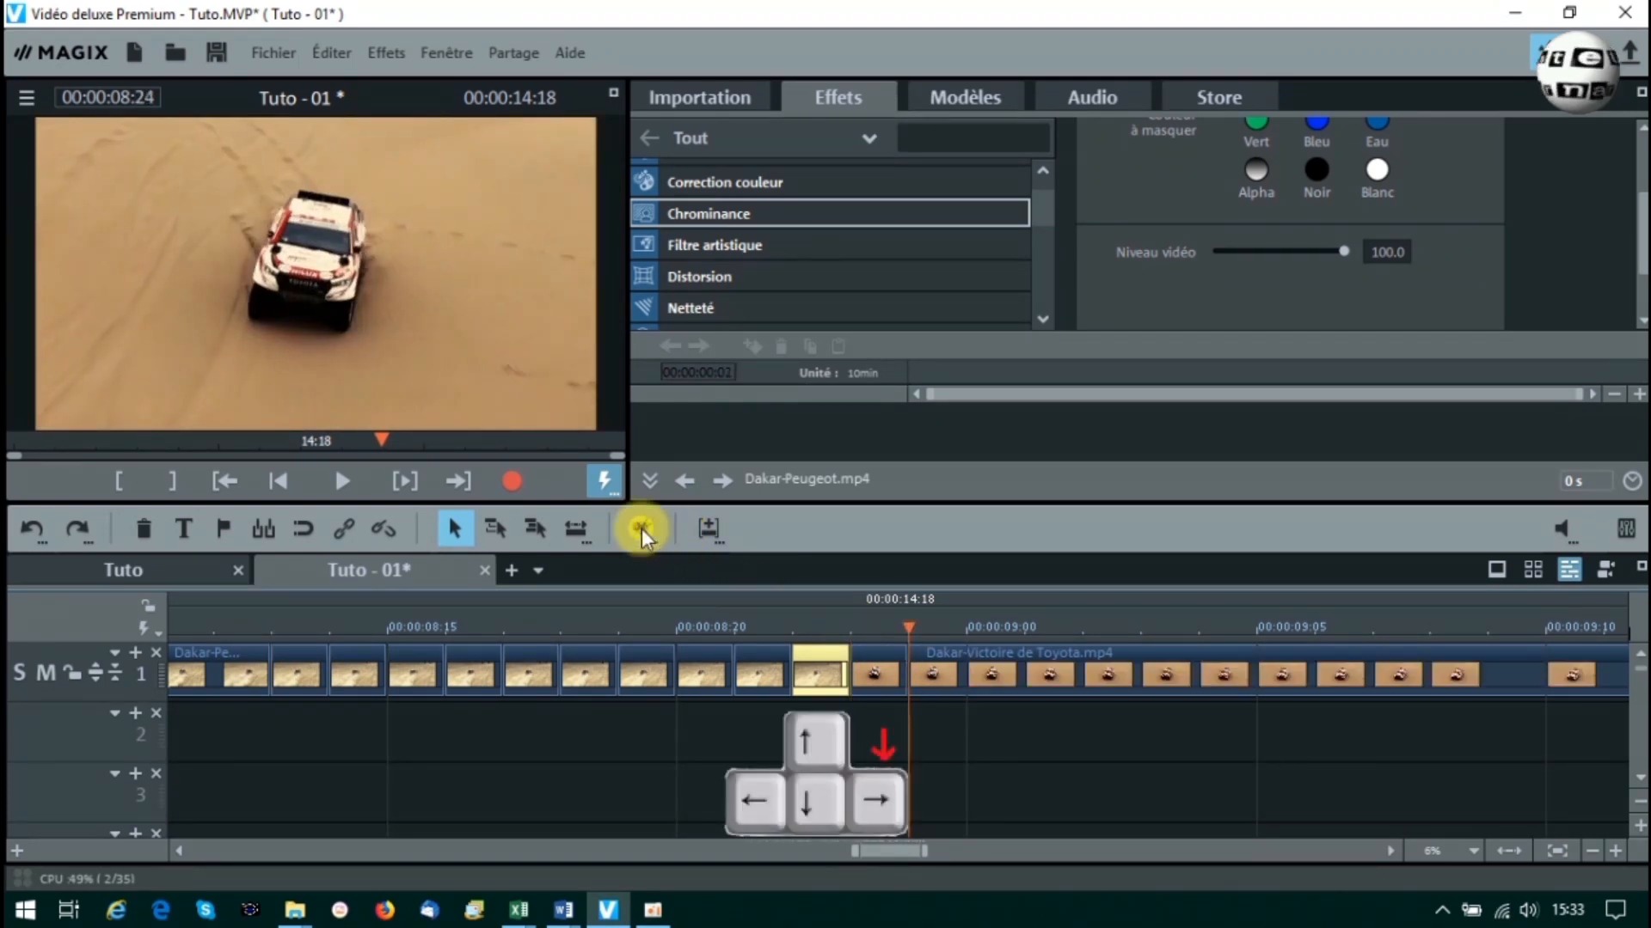
{"action": "key", "text": "Right"}
{"action": "key", "text": "Right"}
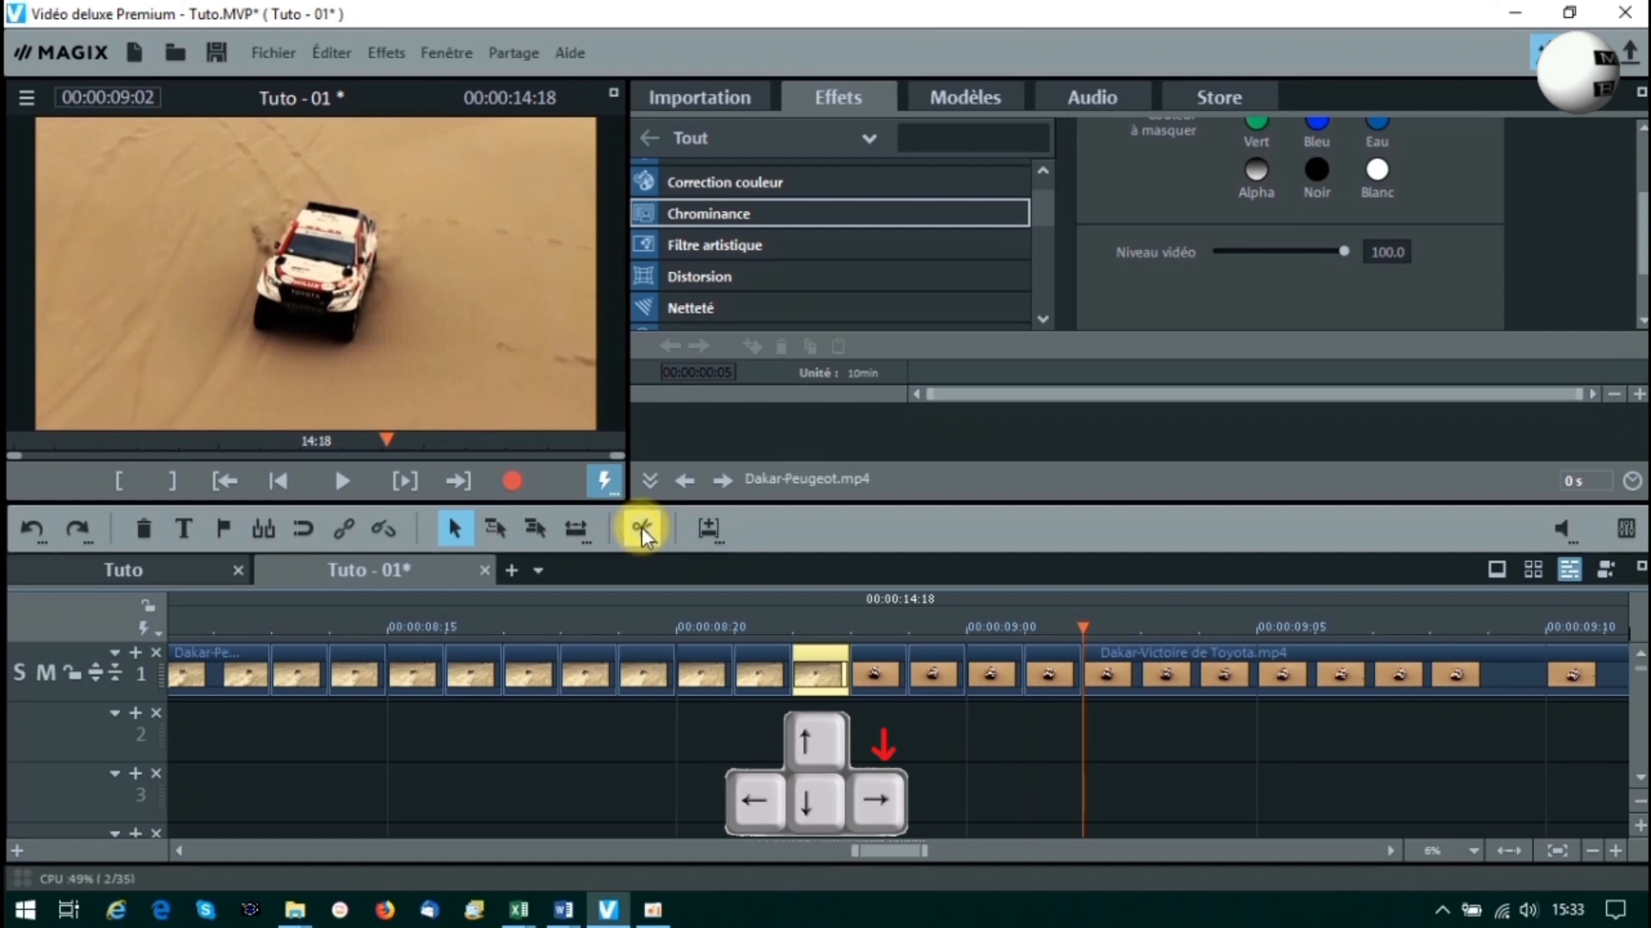
{"action": "key", "text": "Right"}
{"action": "key", "text": "Right"}
{"action": "key", "text": "Right"}
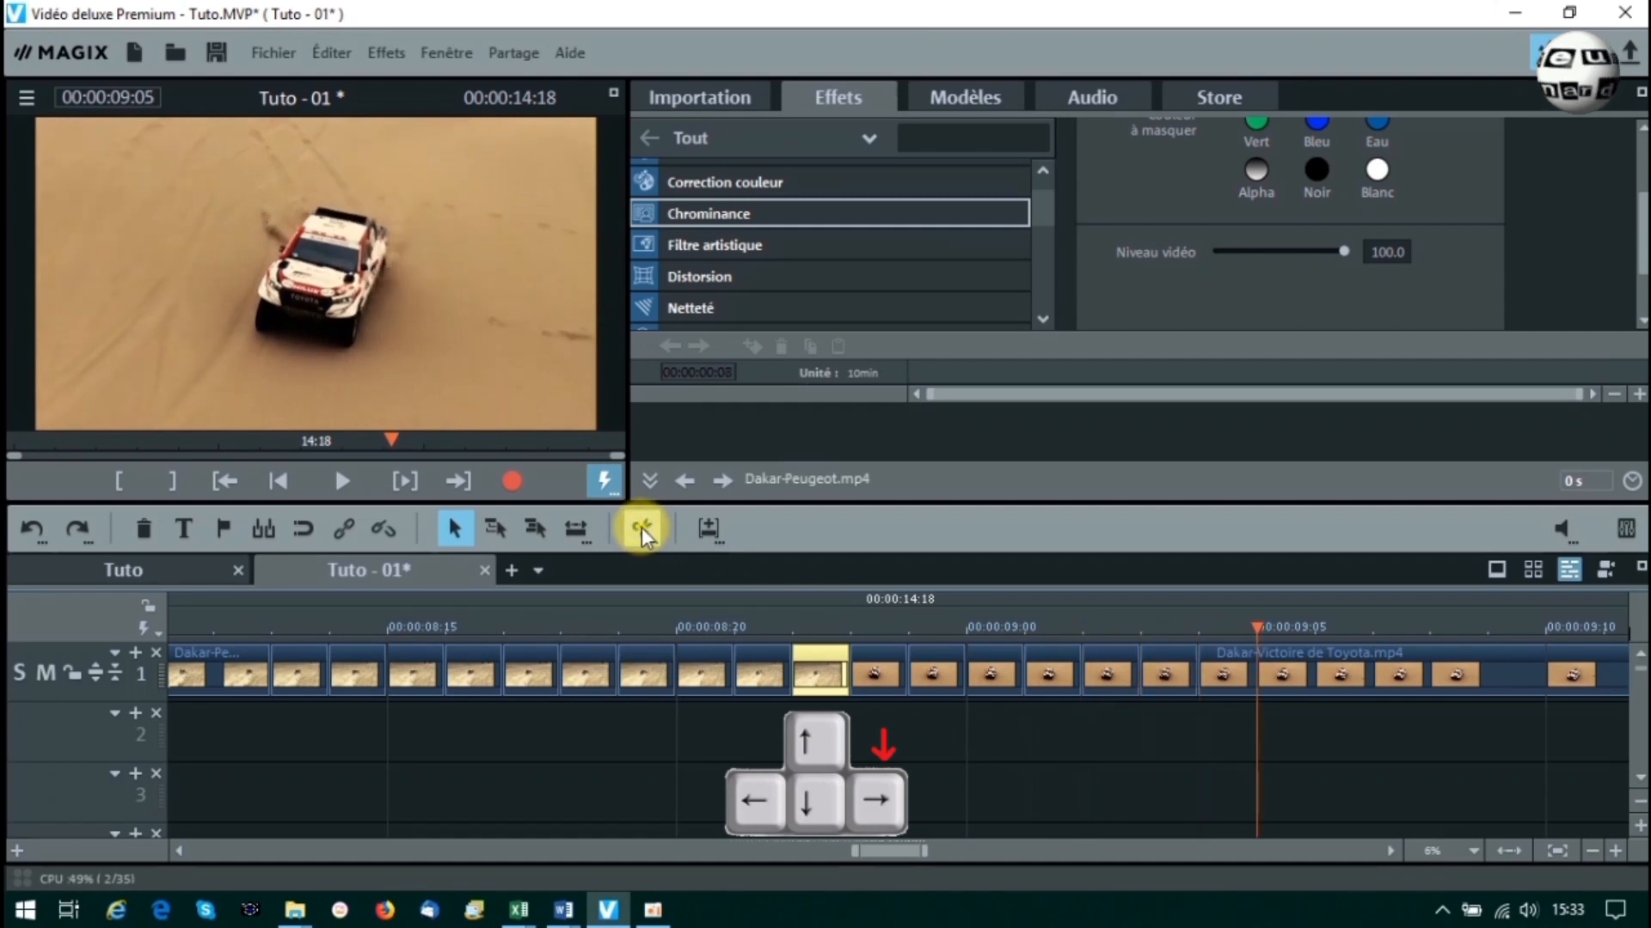
{"action": "key", "text": "Right"}
{"action": "key", "text": "Right"}
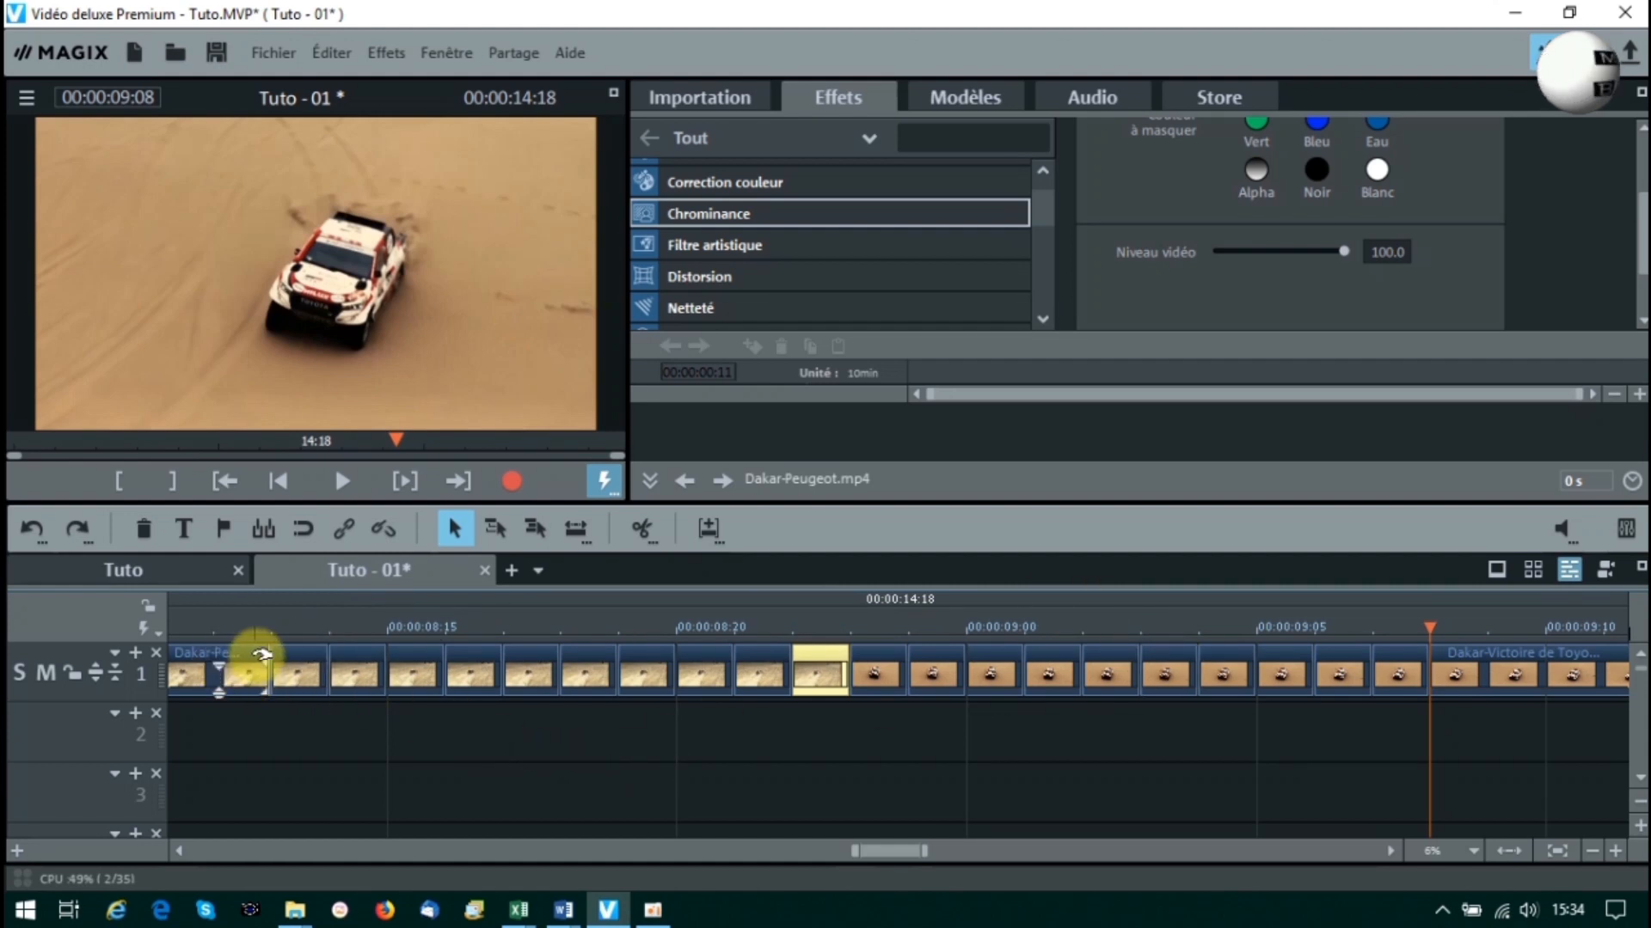
Move every other single-frame segment, ten in total from 00:00:08:14 to 00:00:09:07, down to track 2 at the same times.
{"action": "left_click", "coordinate": [292, 658]}
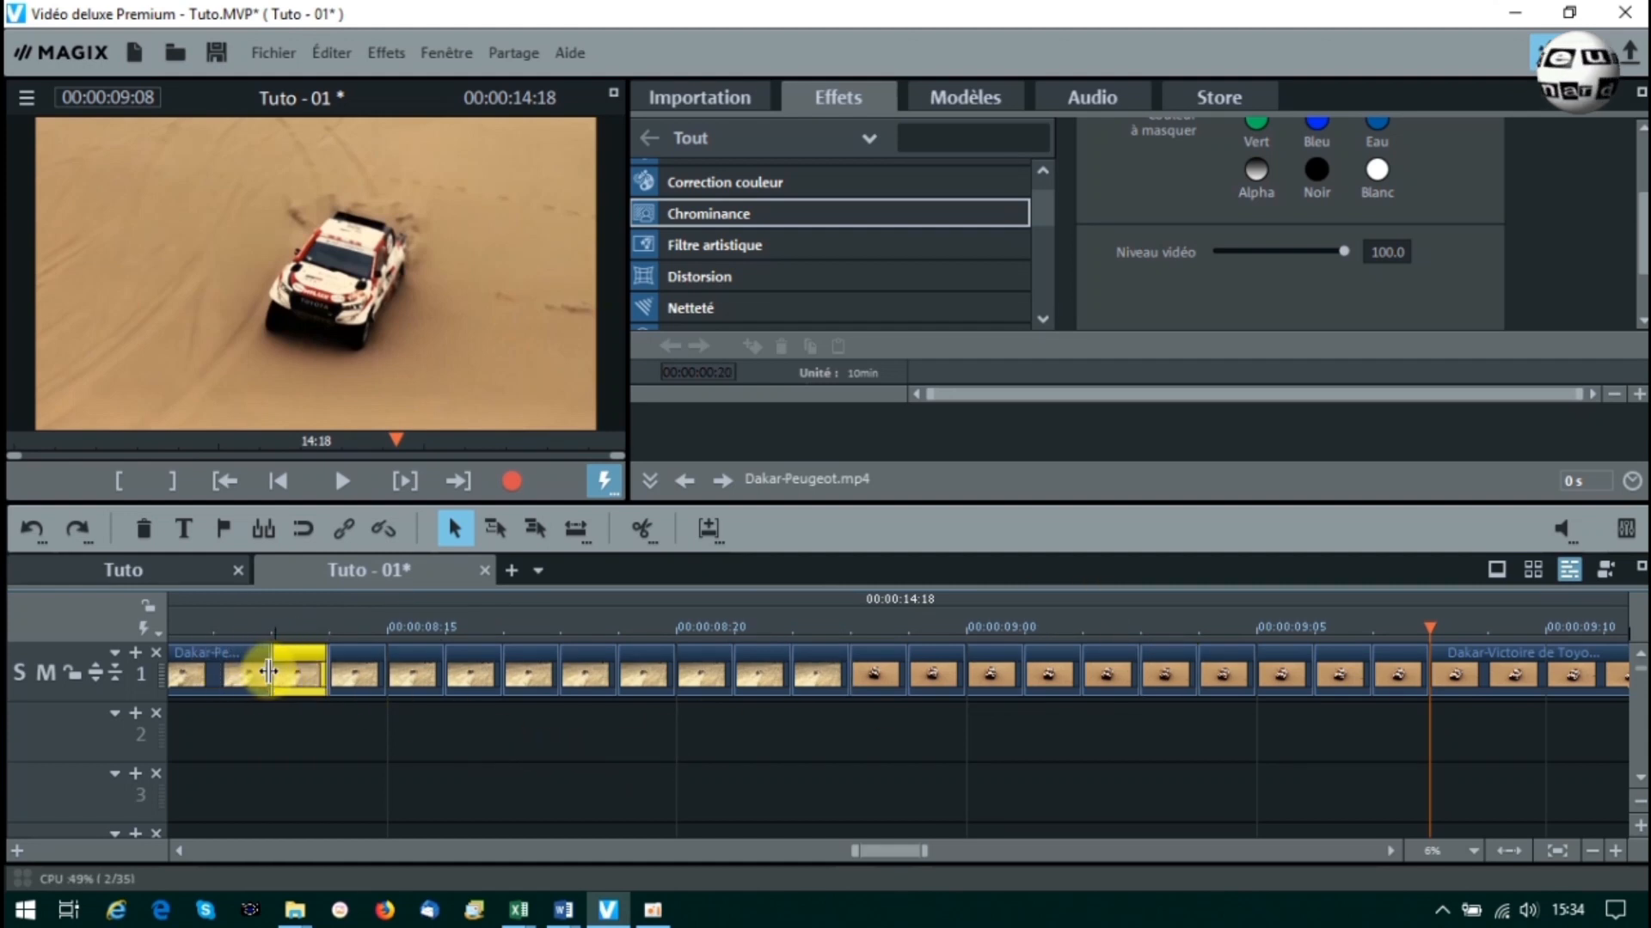
{"action": "left_click", "coordinate": [343, 658]}
{"action": "left_click", "coordinate": [344, 658], "text": "ctrl"}
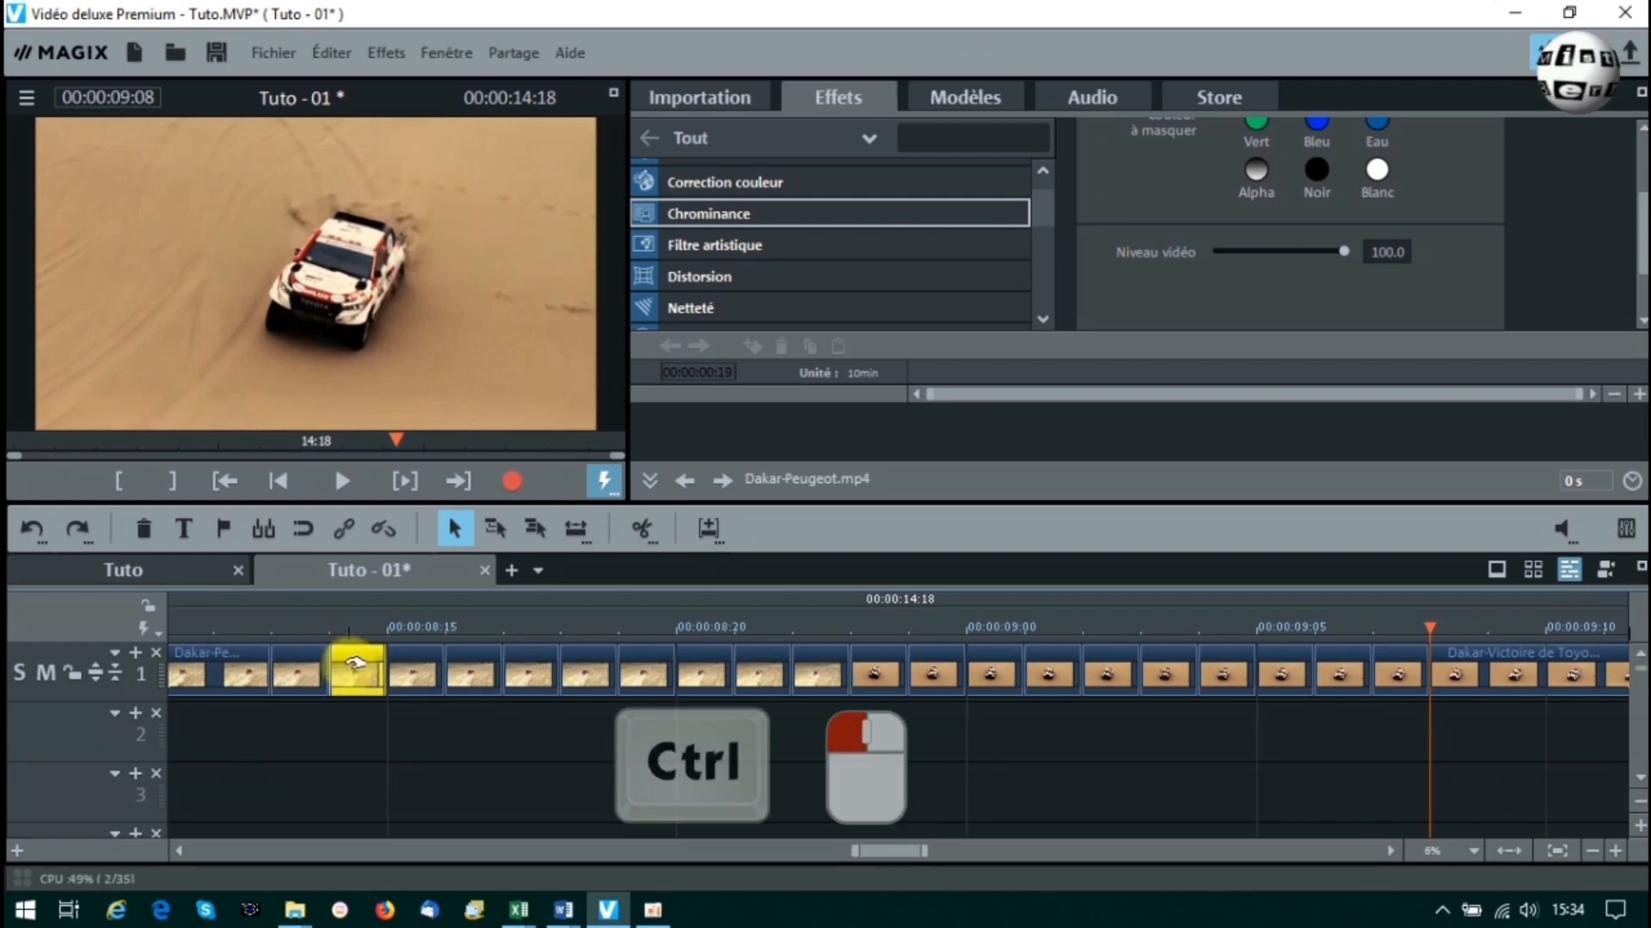
{"action": "left_click", "coordinate": [473, 662], "text": "ctrl"}
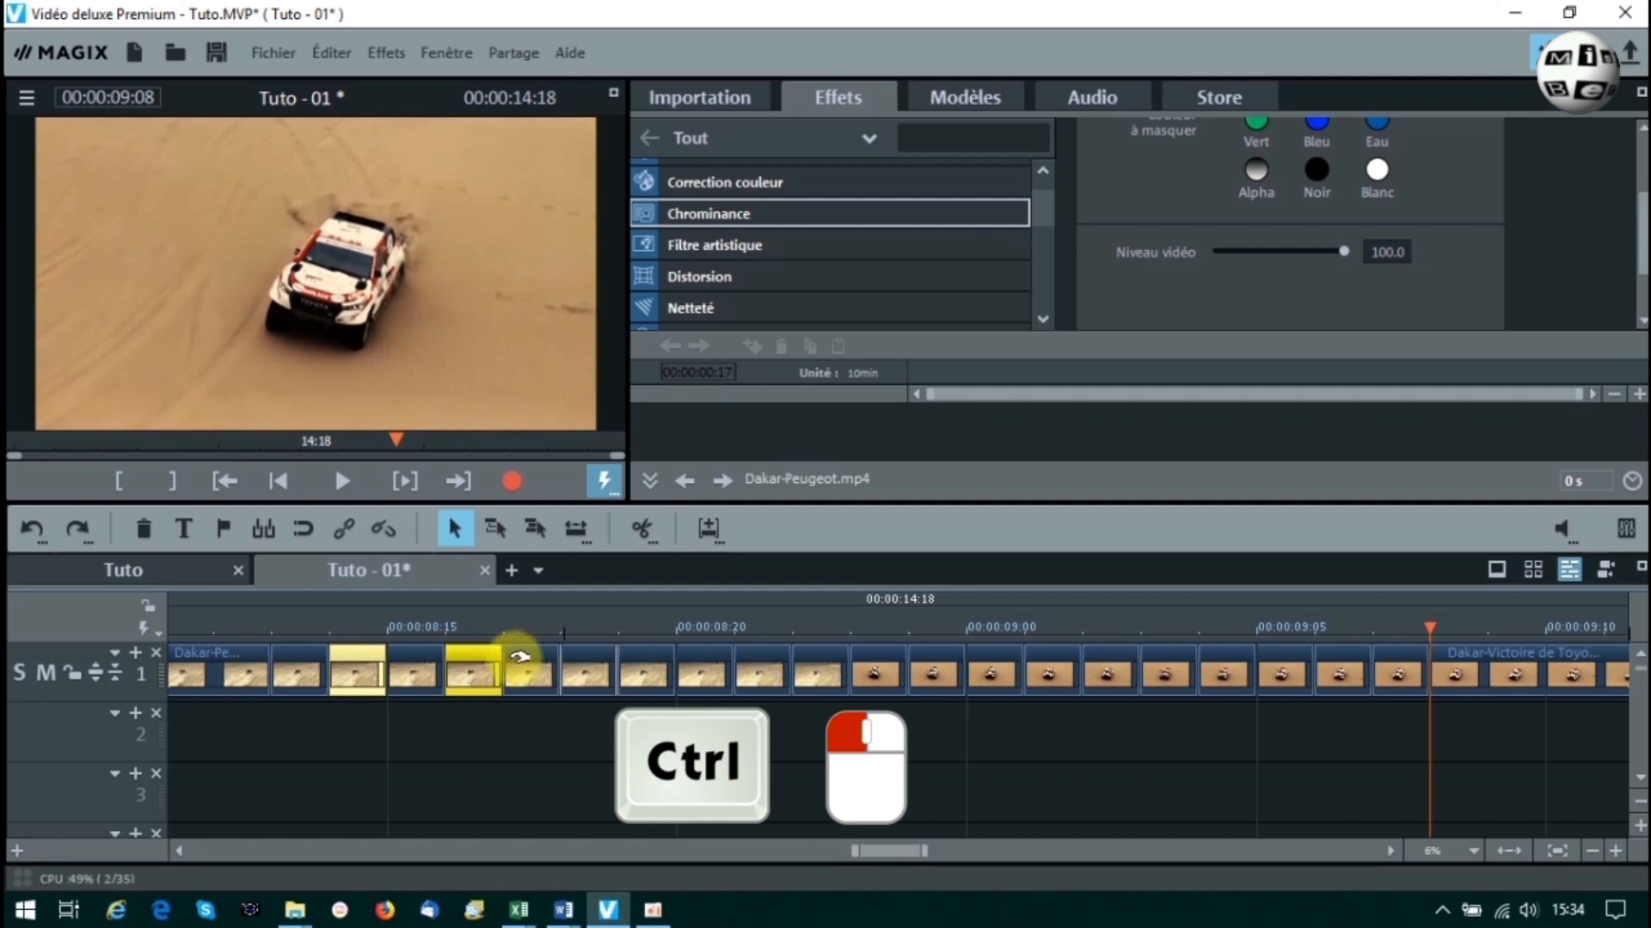
{"action": "left_click", "coordinate": [587, 658], "text": "ctrl"}
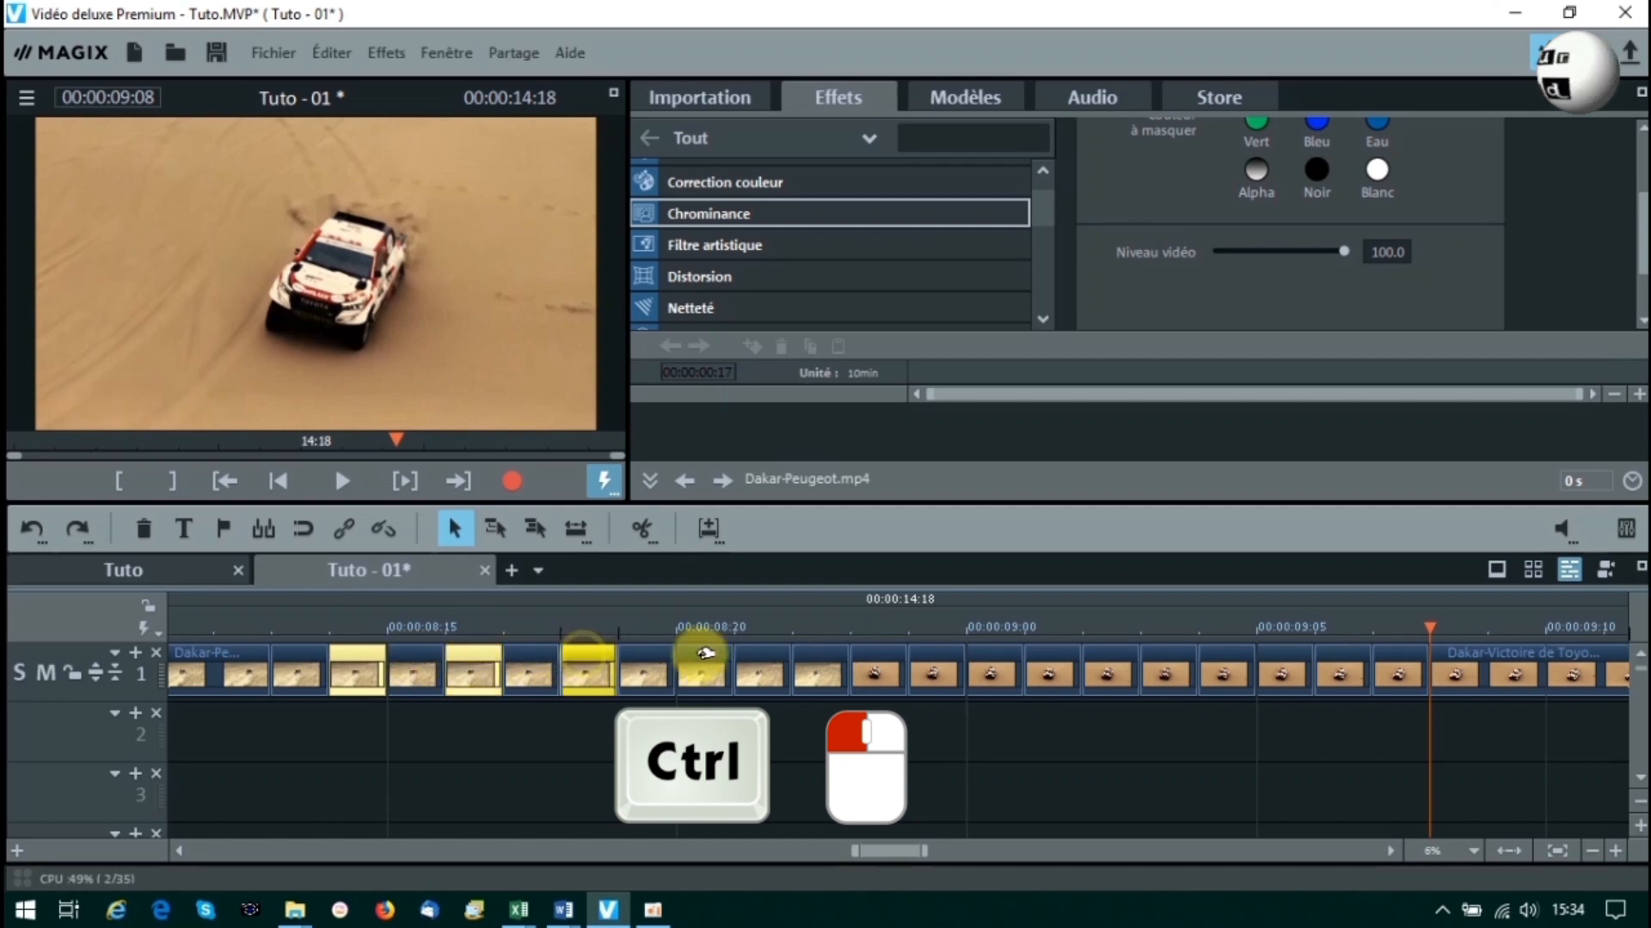
{"action": "left_click", "coordinate": [708, 658], "text": "ctrl"}
{"action": "left_click", "coordinate": [815, 661], "text": "ctrl"}
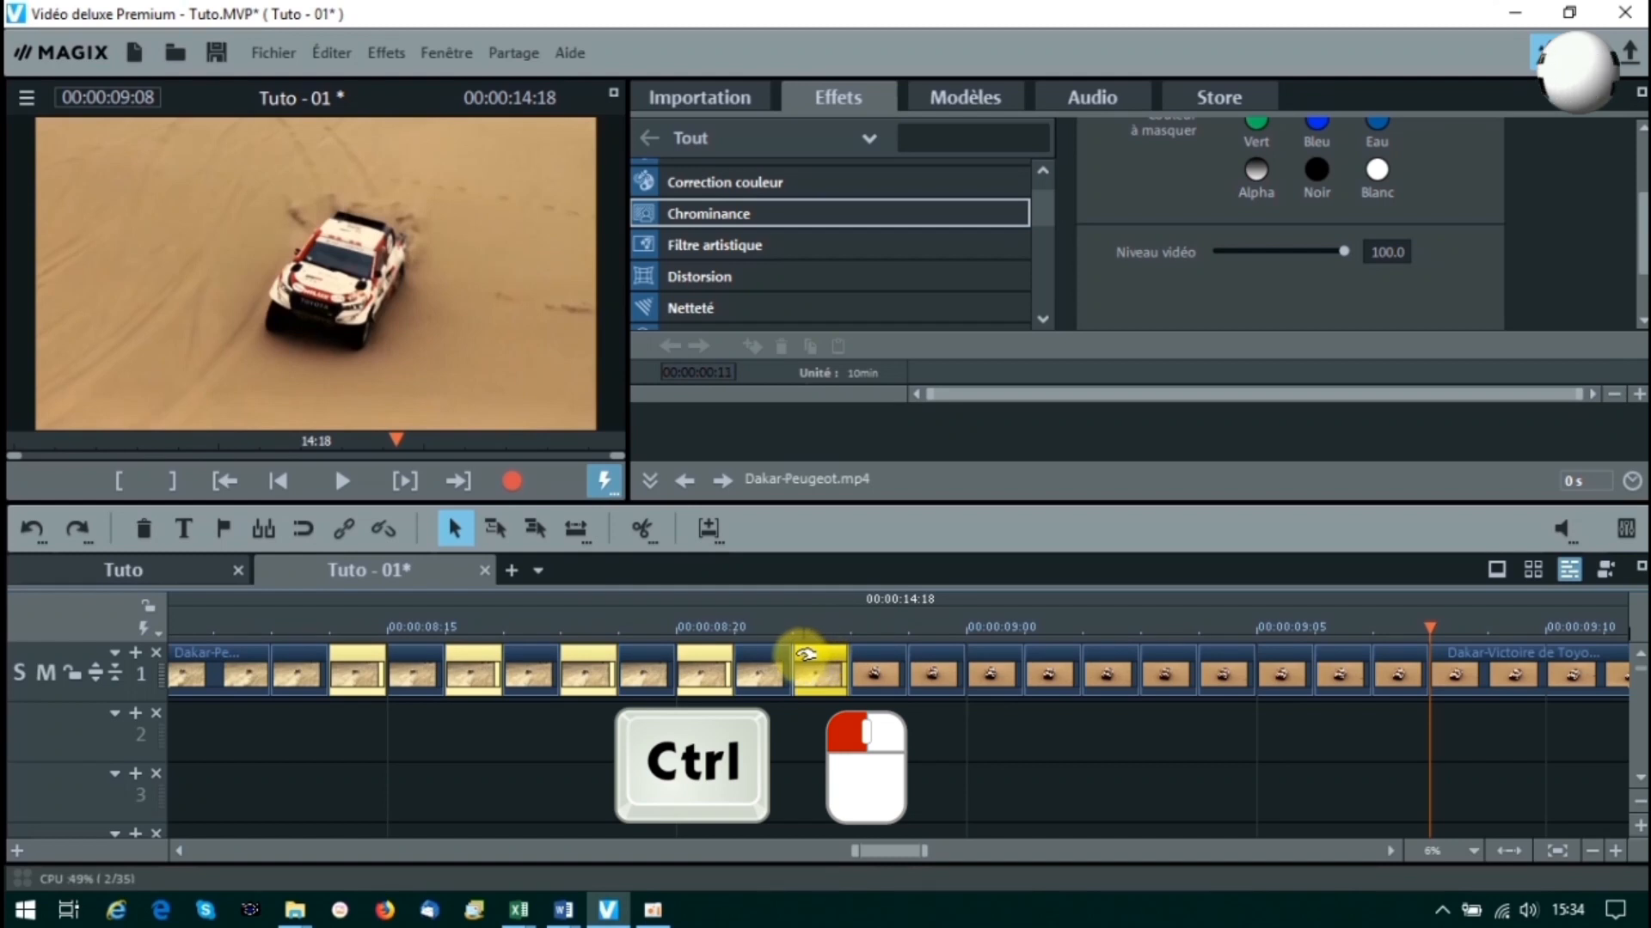
{"action": "left_click", "coordinate": [939, 662], "text": "ctrl"}
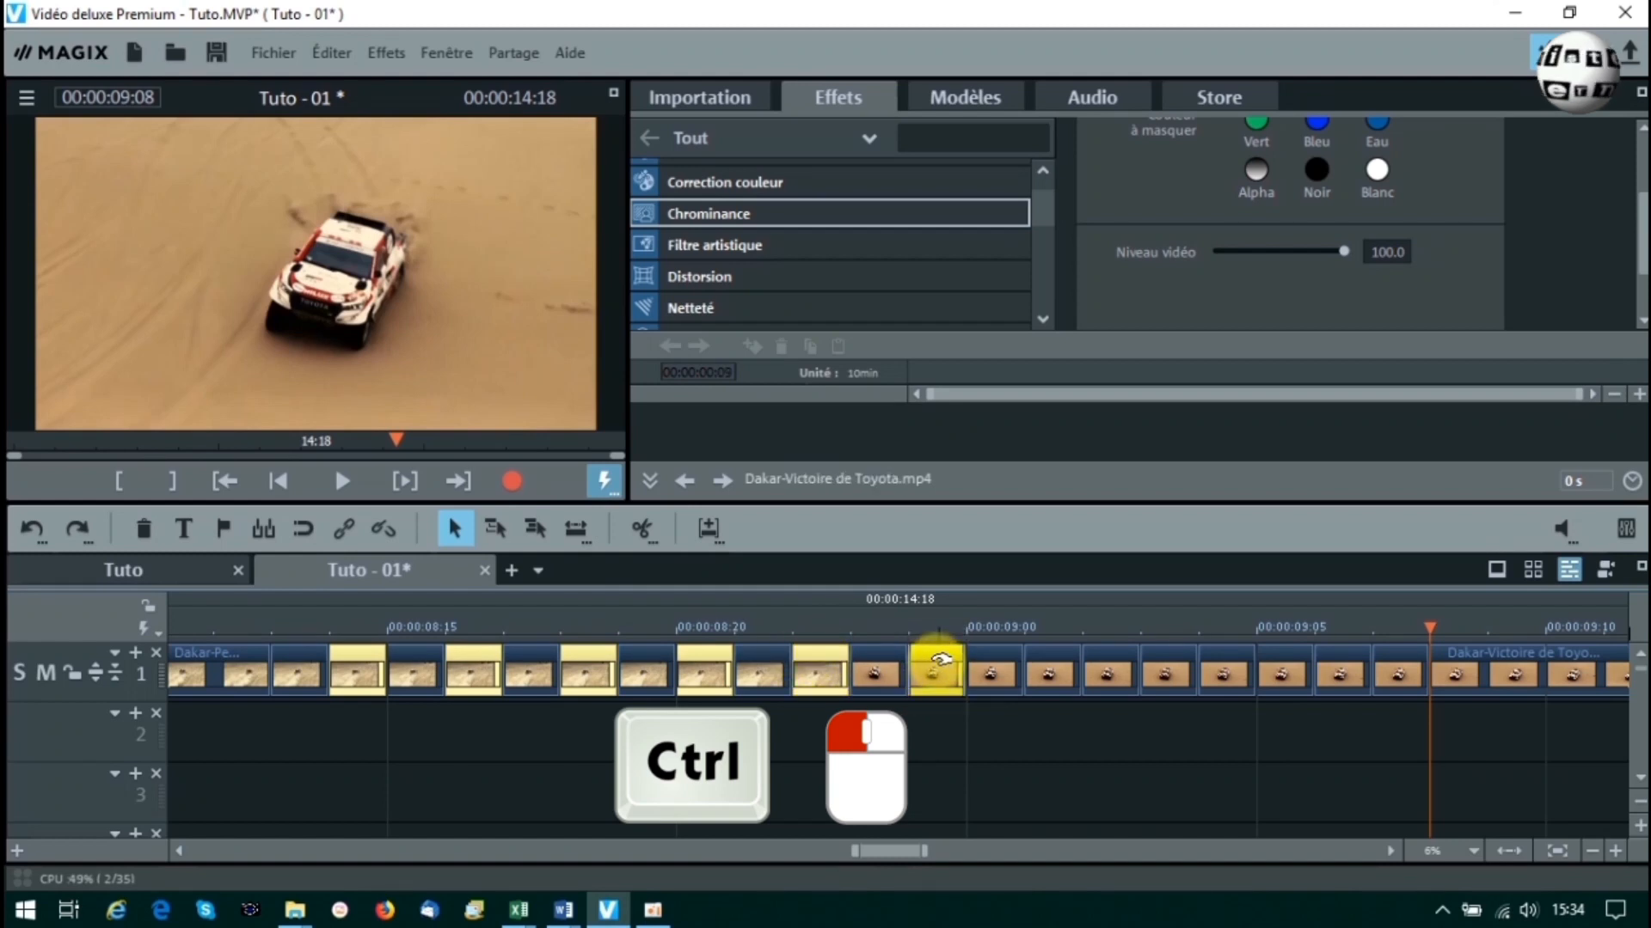
{"action": "left_click", "coordinate": [1049, 662], "text": "ctrl"}
{"action": "left_click", "coordinate": [1160, 660], "text": "ctrl"}
{"action": "left_click", "coordinate": [1276, 662], "text": "ctrl"}
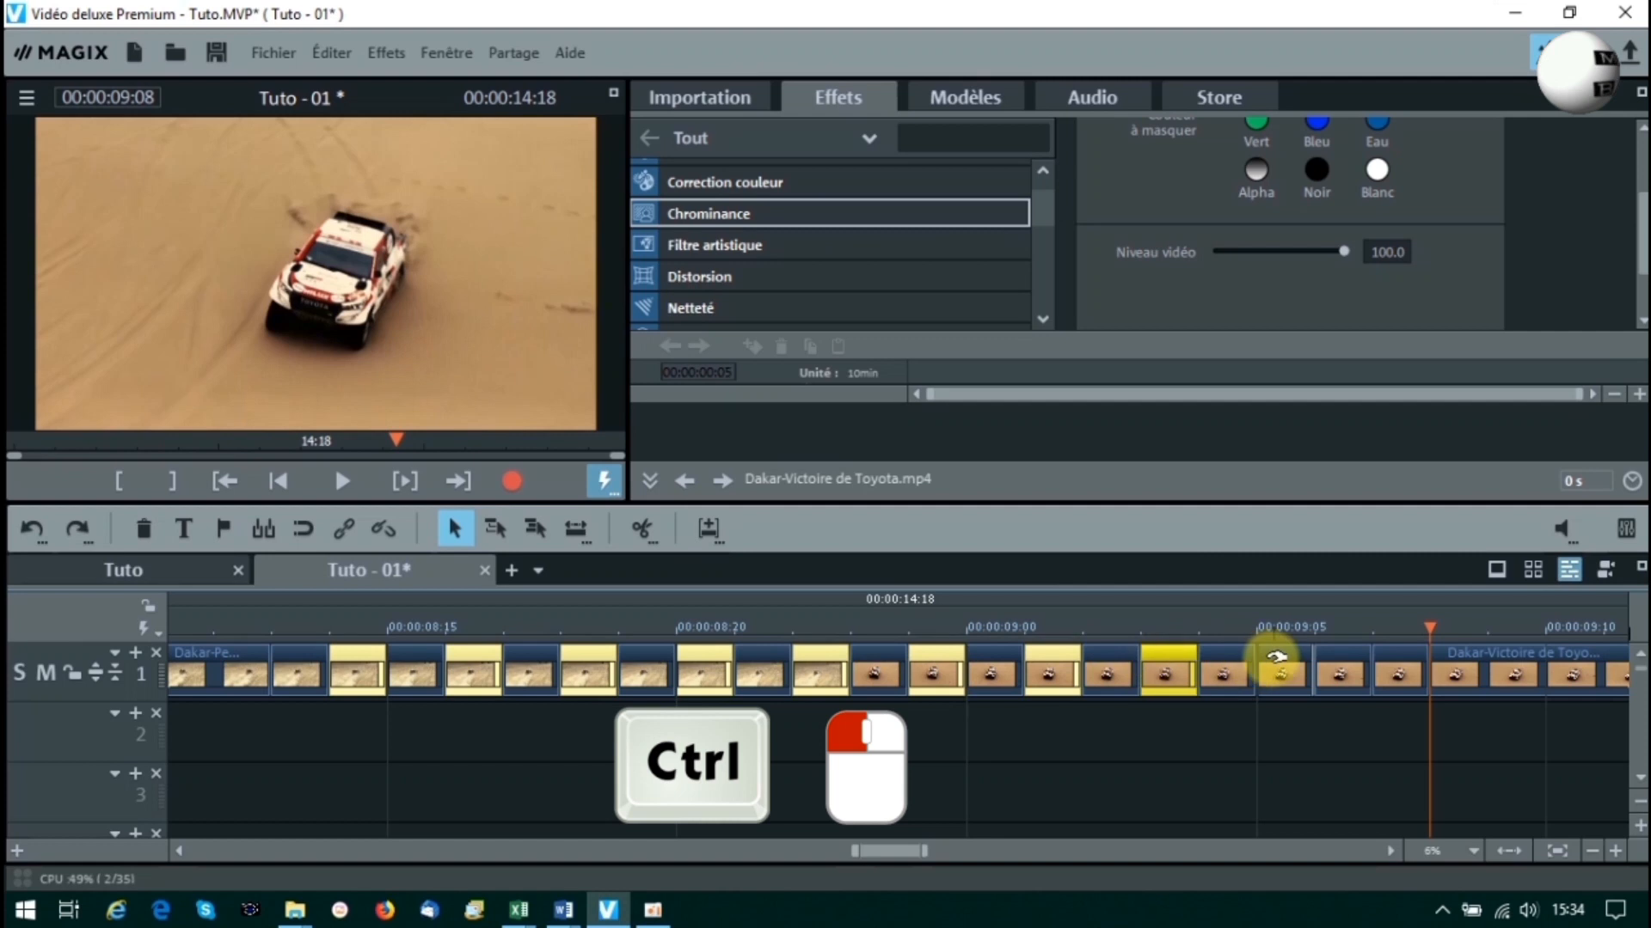
{"action": "left_click", "coordinate": [1394, 658], "text": "ctrl"}
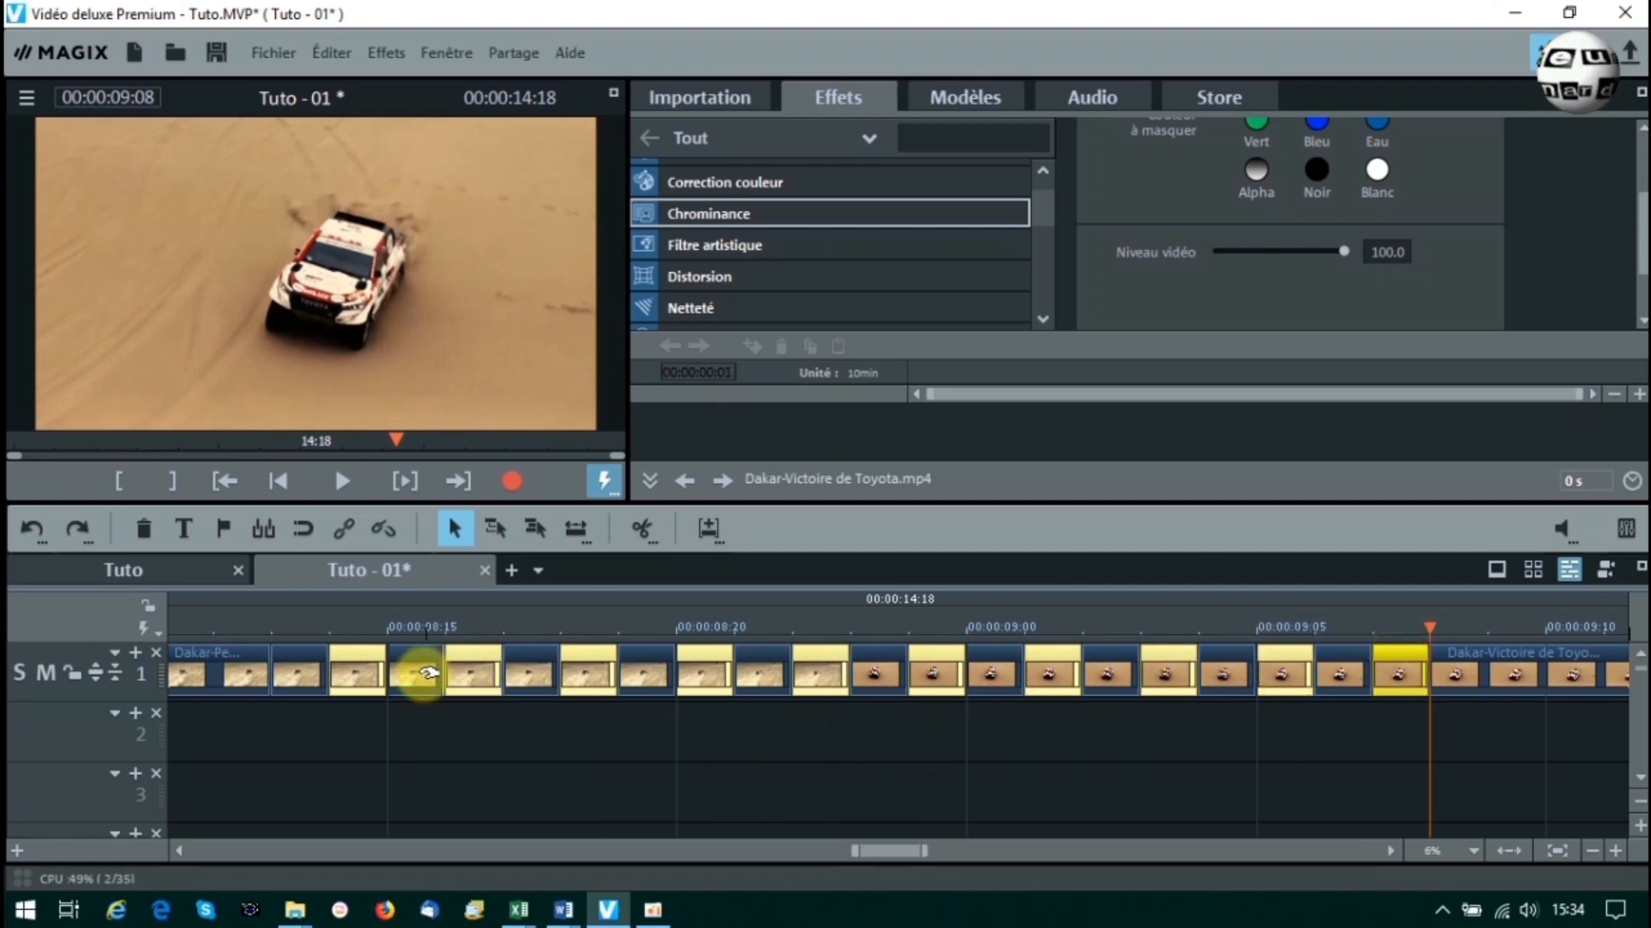
{"action": "left_click_drag", "start_coordinate": [351, 653], "coordinate": [348, 731]}
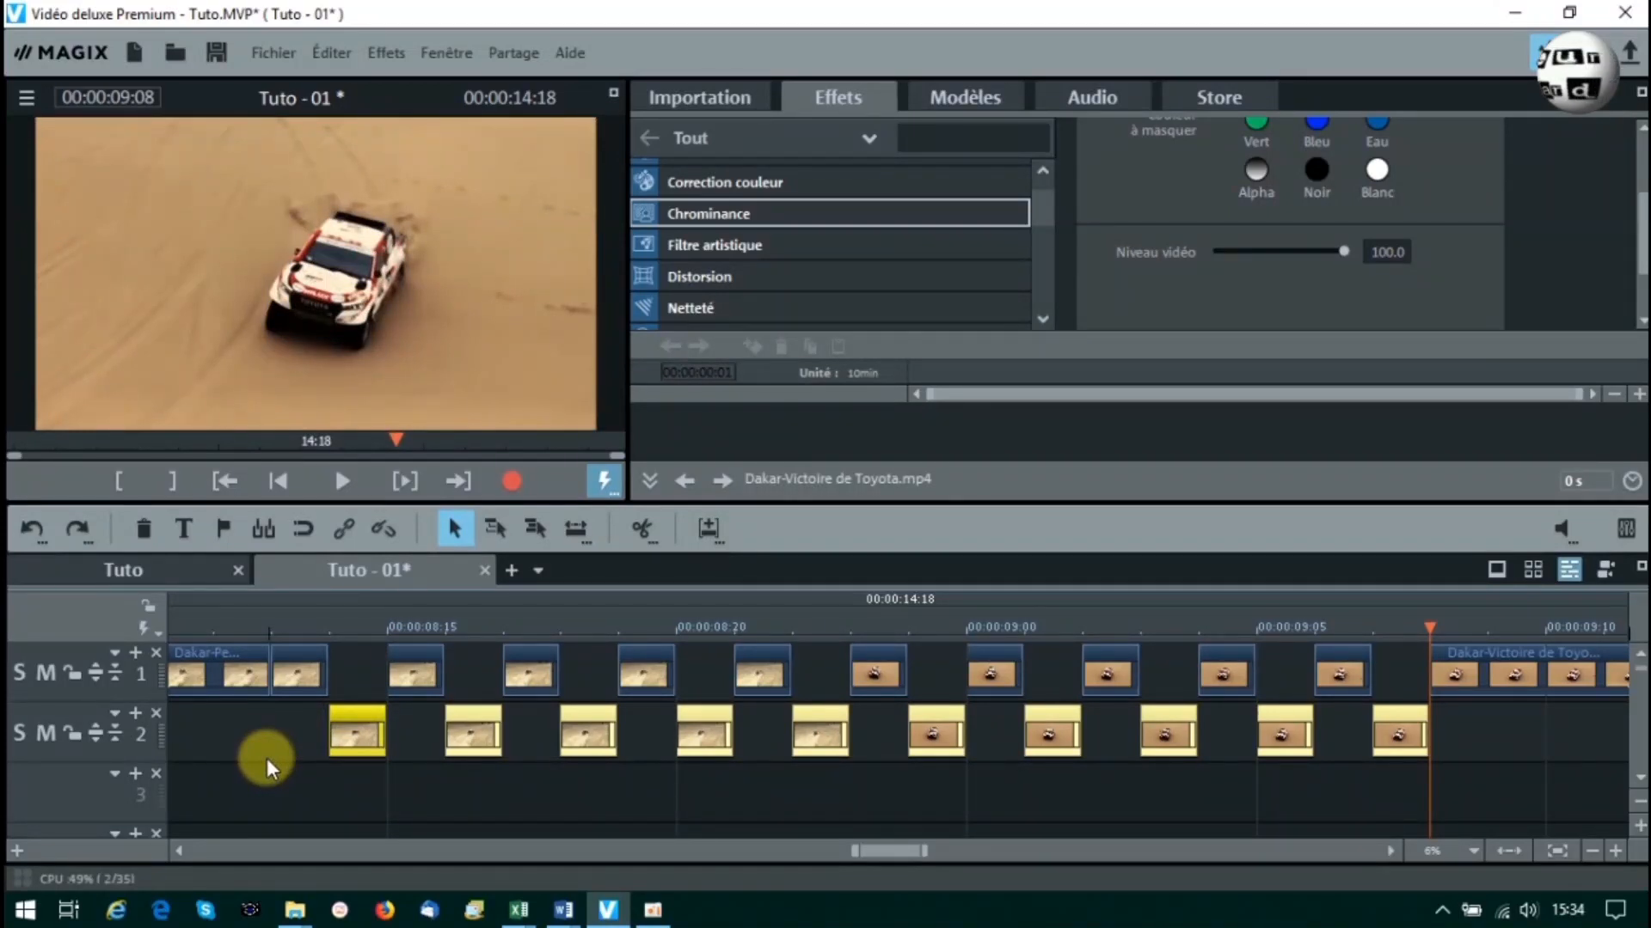
Duplicate the ten single-frame segments of track 2 onto track 3, starting one frame further on at 00:00:08:15.
{"action": "key", "text": "d"}
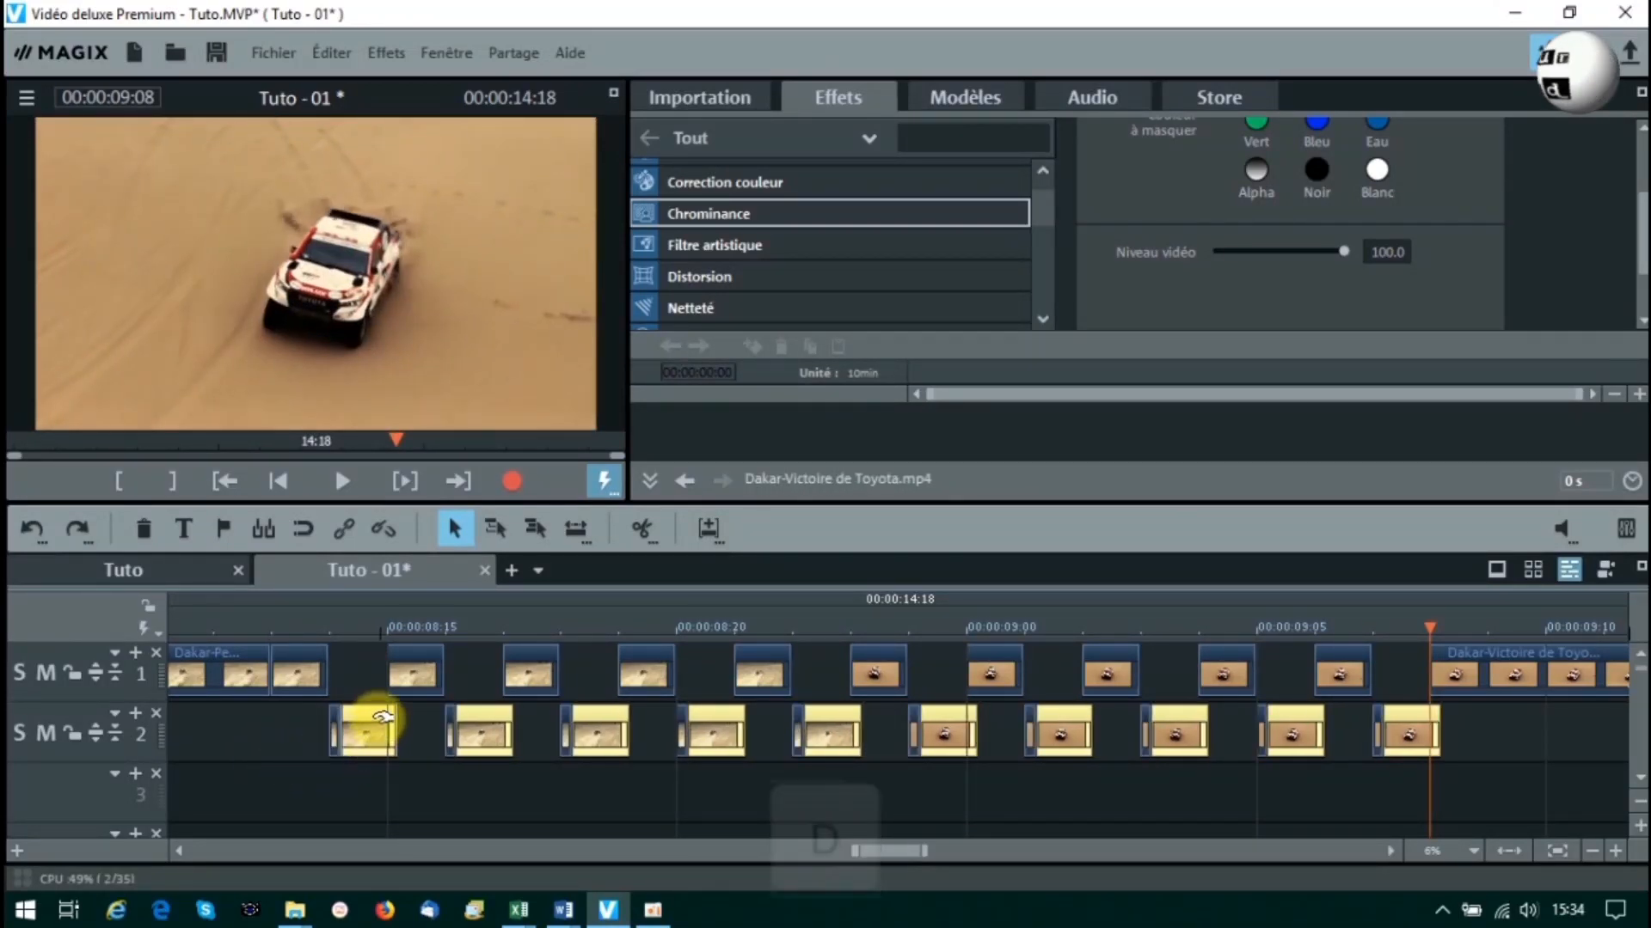
{"action": "left_click_drag", "start_coordinate": [369, 727], "coordinate": [419, 782]}
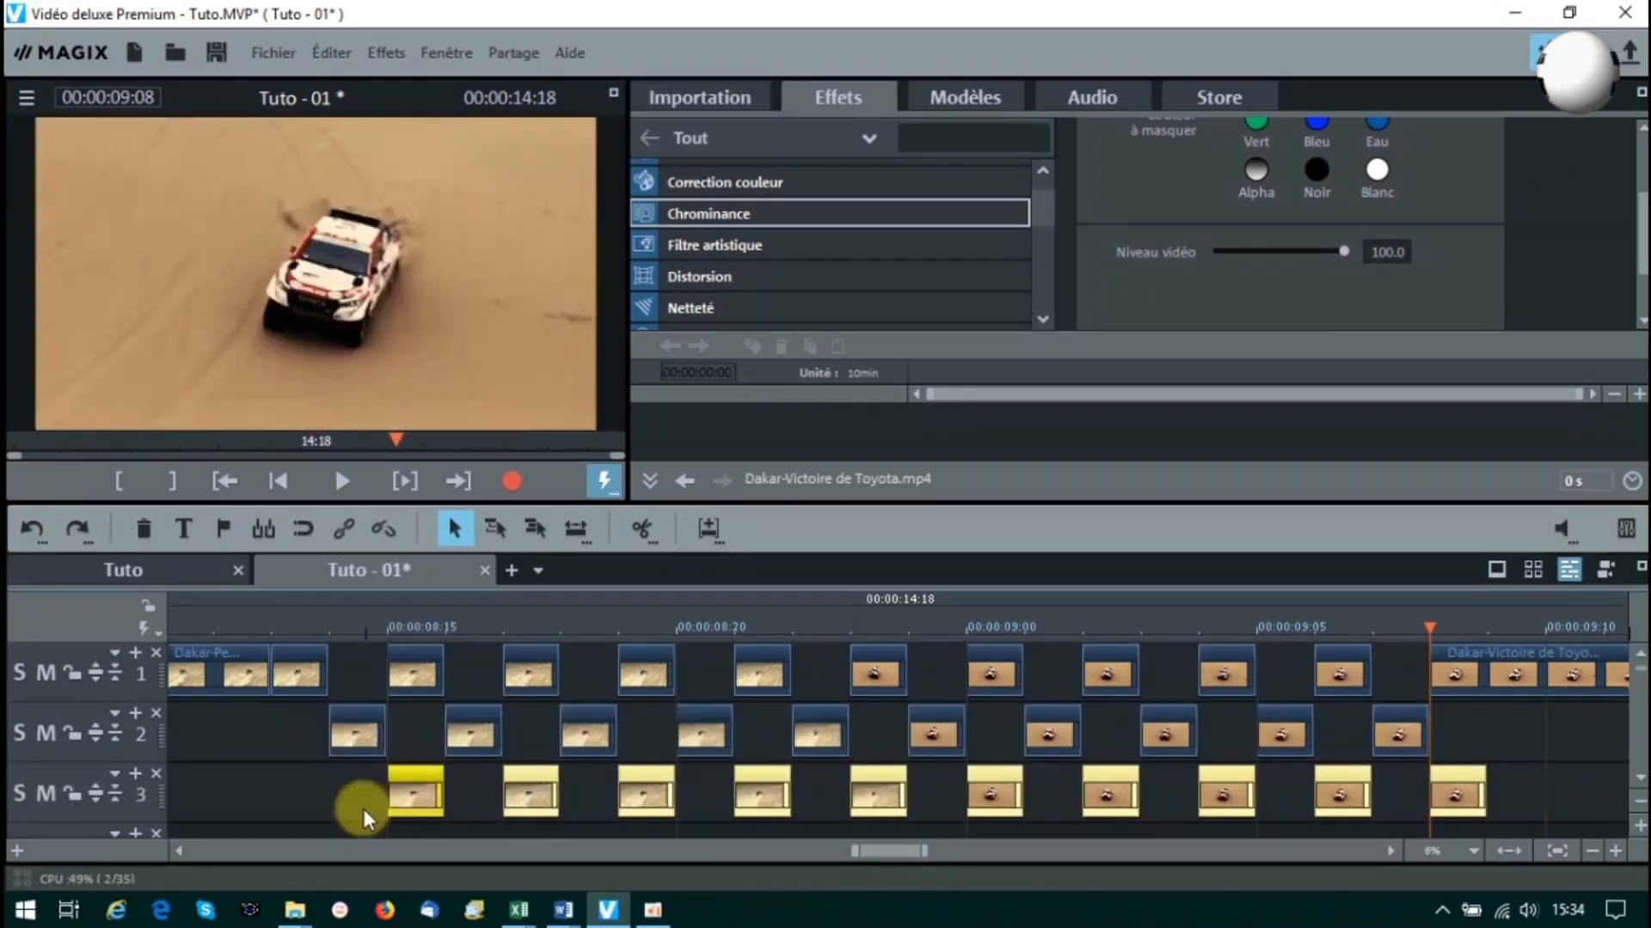
Load the video effects file Glitch rouge.IFX onto the ten single-frame segments on track 1.
{"action": "left_click", "coordinate": [303, 666]}
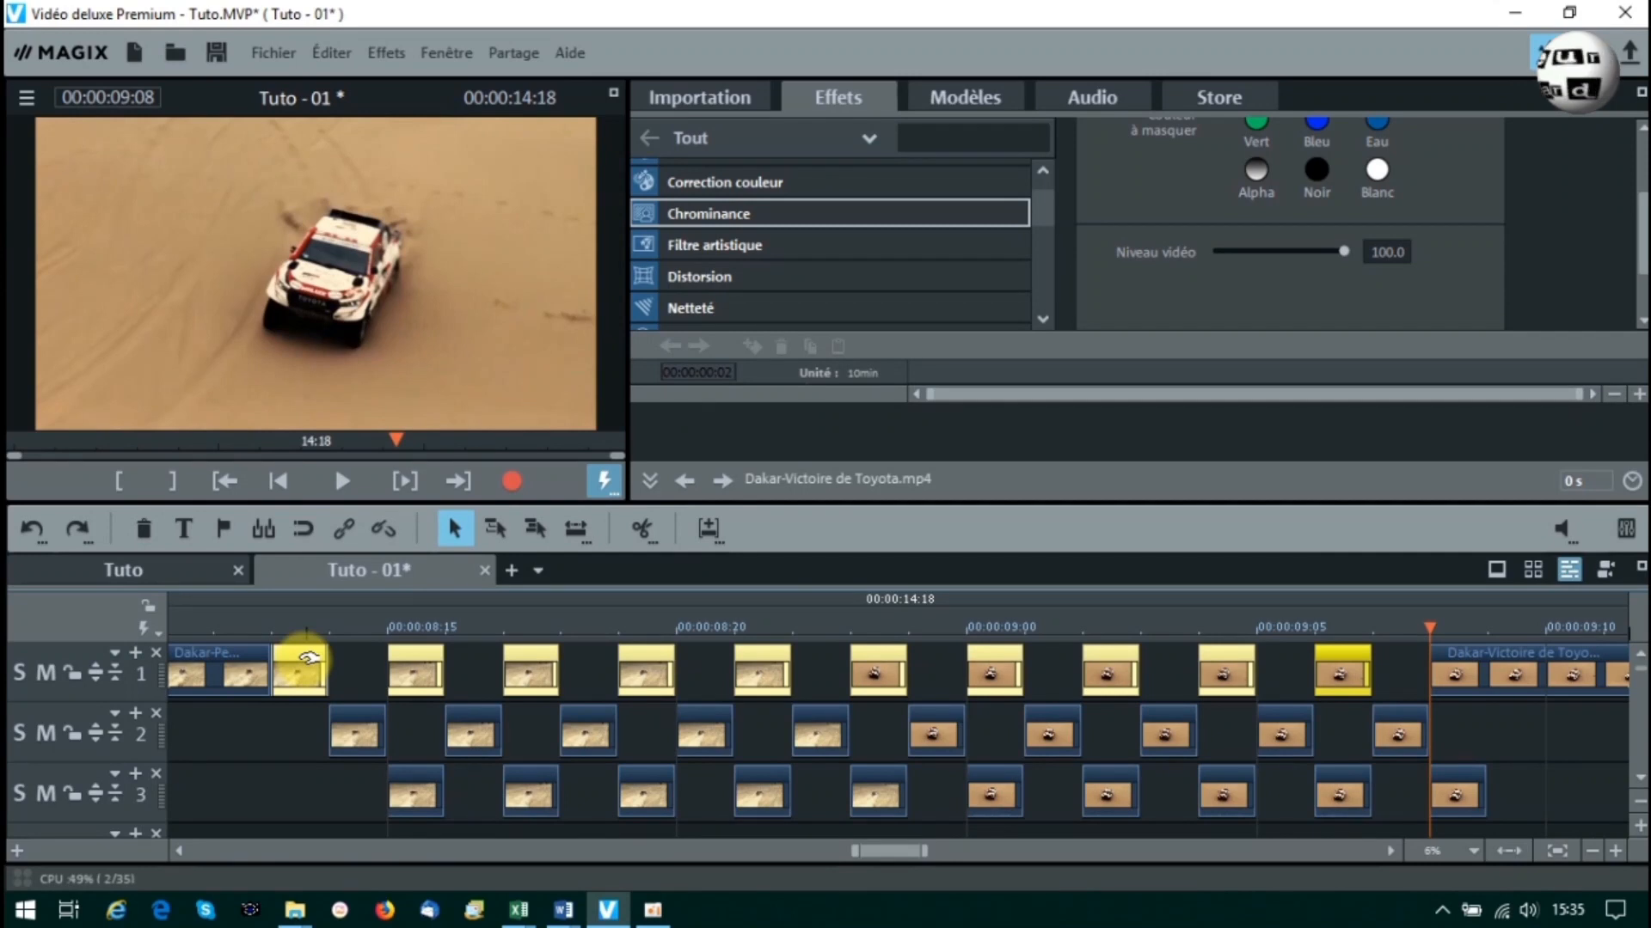
{"action": "right_click", "coordinate": [307, 658]}
{"action": "mouse_move", "coordinate": [404, 667]}
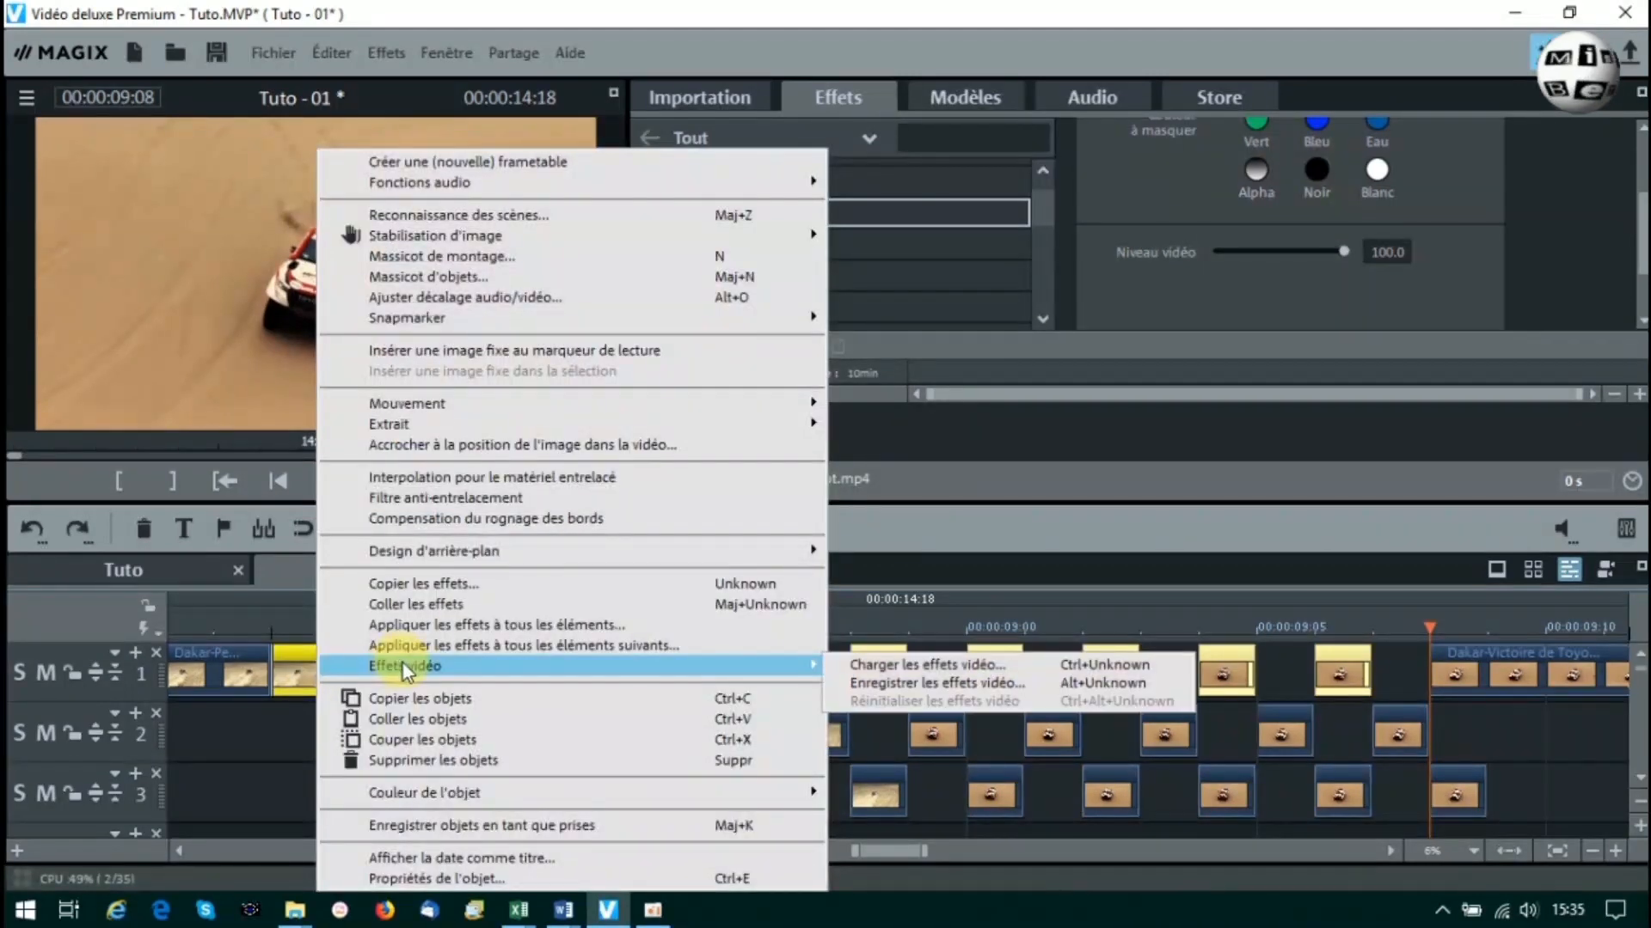
{"action": "left_click", "coordinate": [894, 679]}
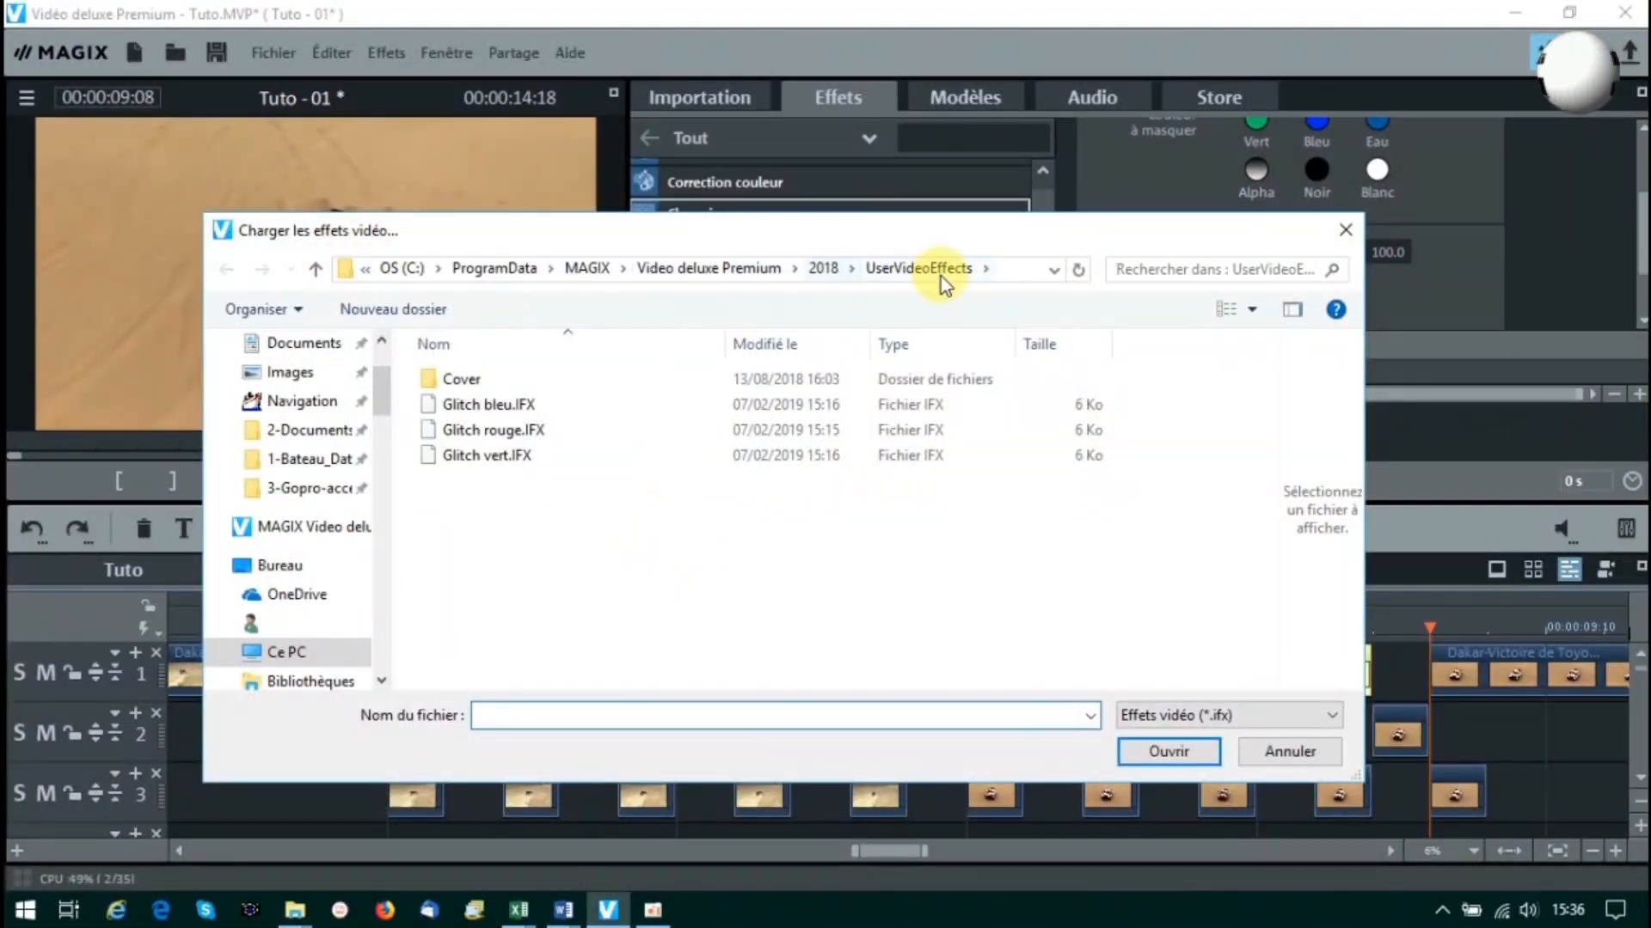
{"action": "left_click", "coordinate": [490, 430]}
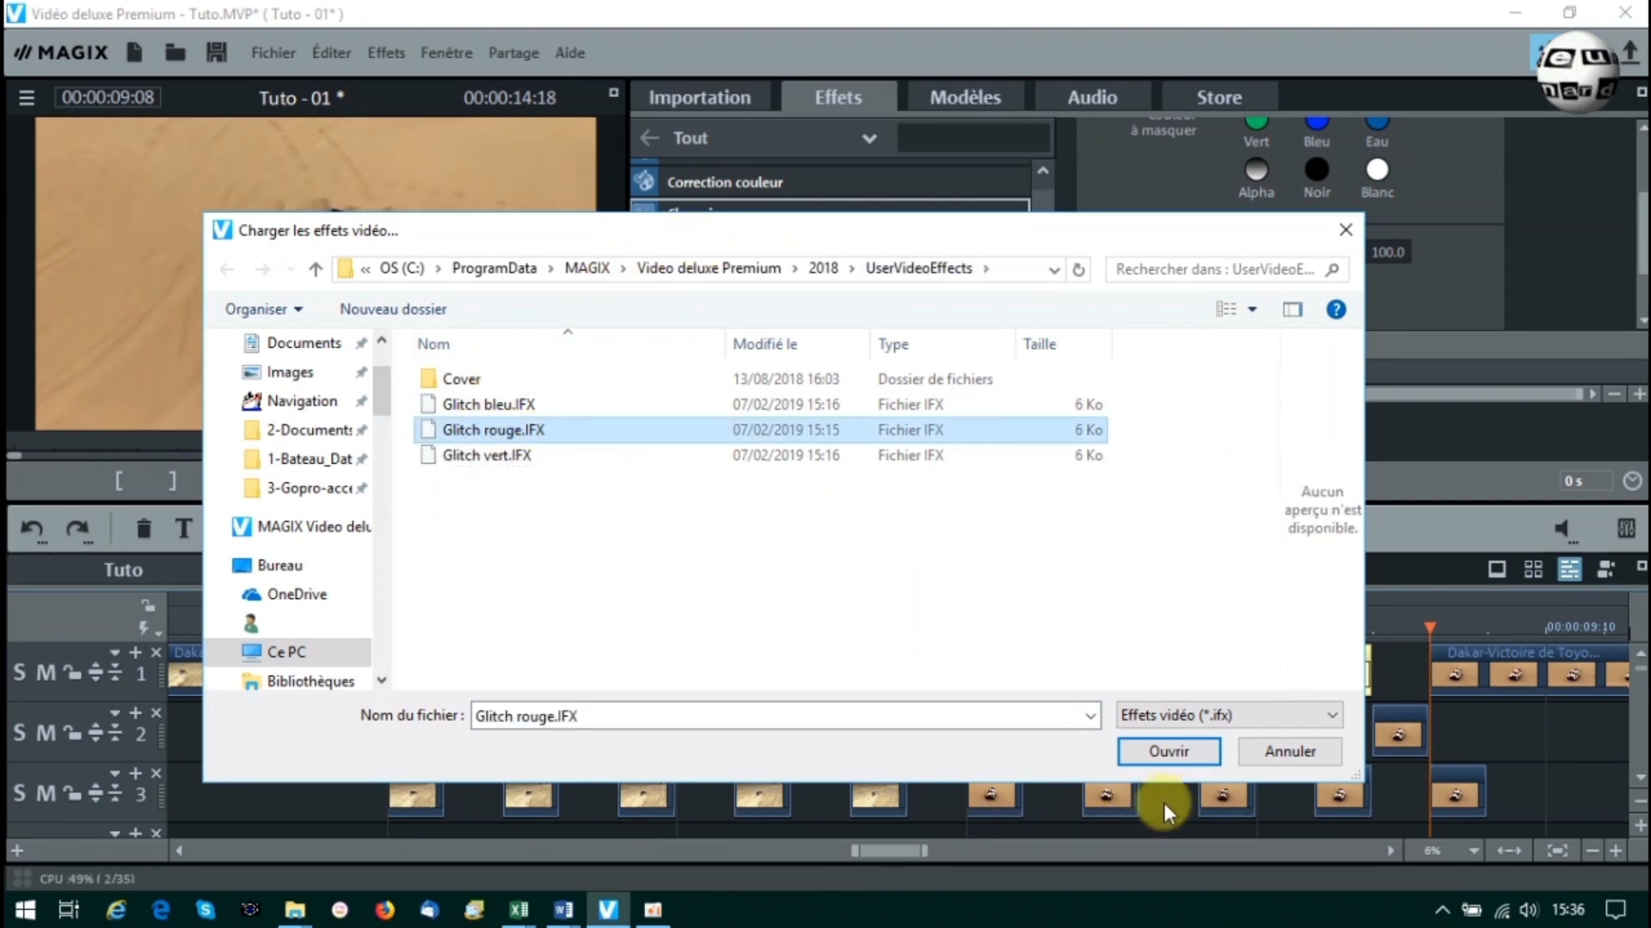
{"action": "left_click", "coordinate": [1166, 753]}
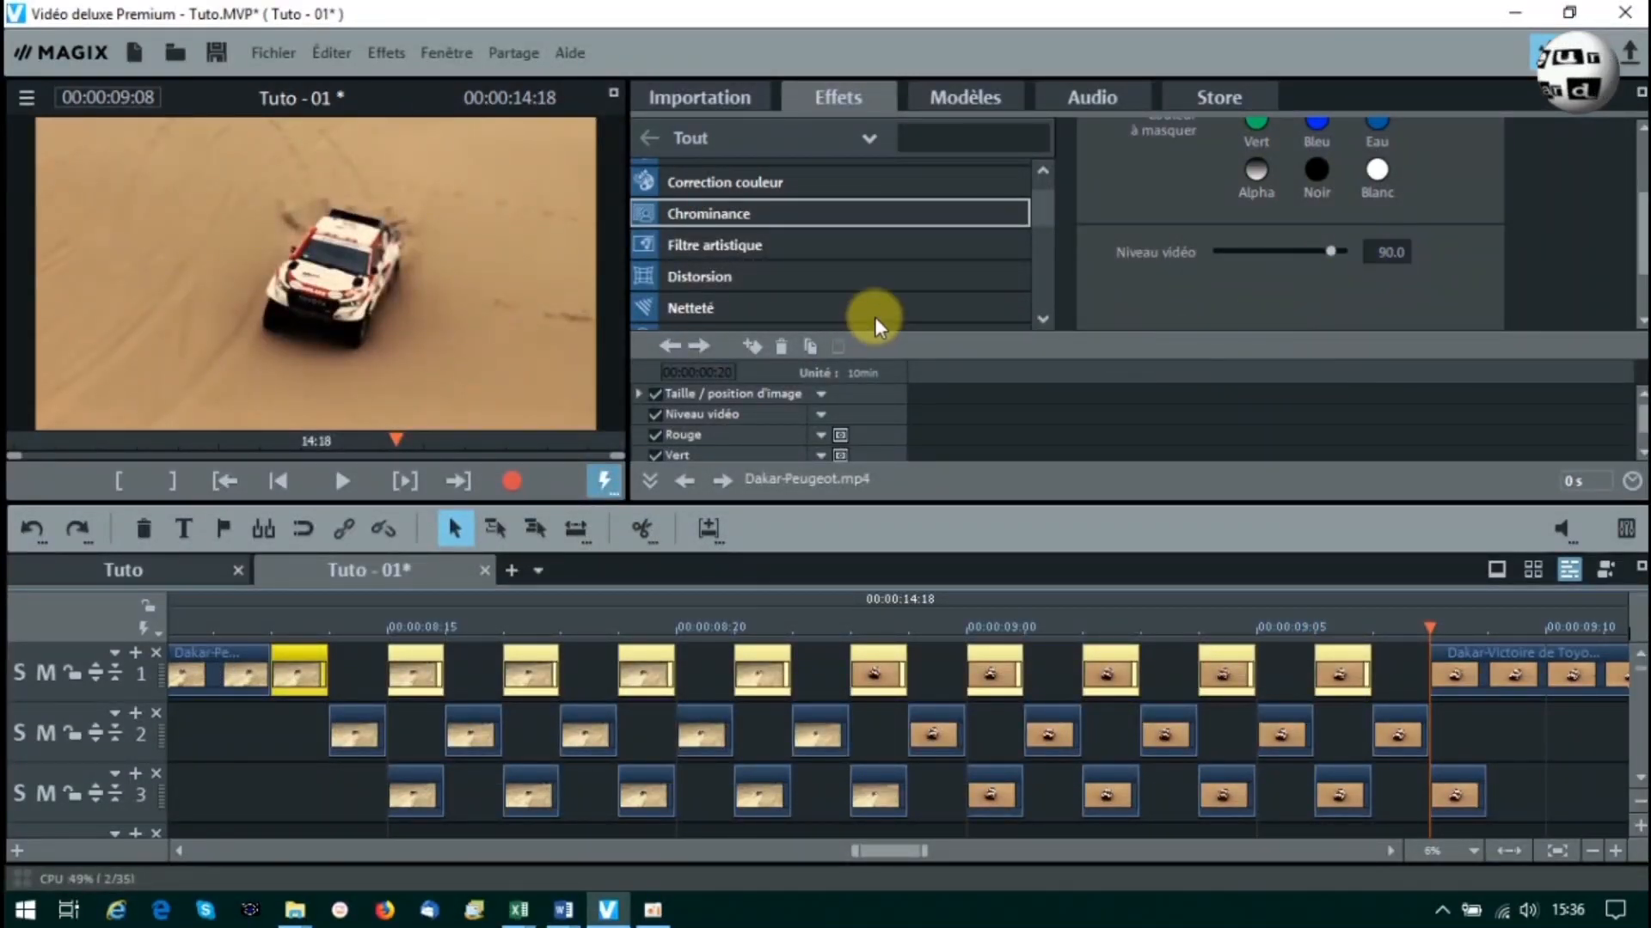
Check the colour mix and position values of the first red glitch segment at 00:00:08:13.
{"action": "scroll", "coordinate": [773, 284], "scroll_direction": "up", "scroll_amount": 1}
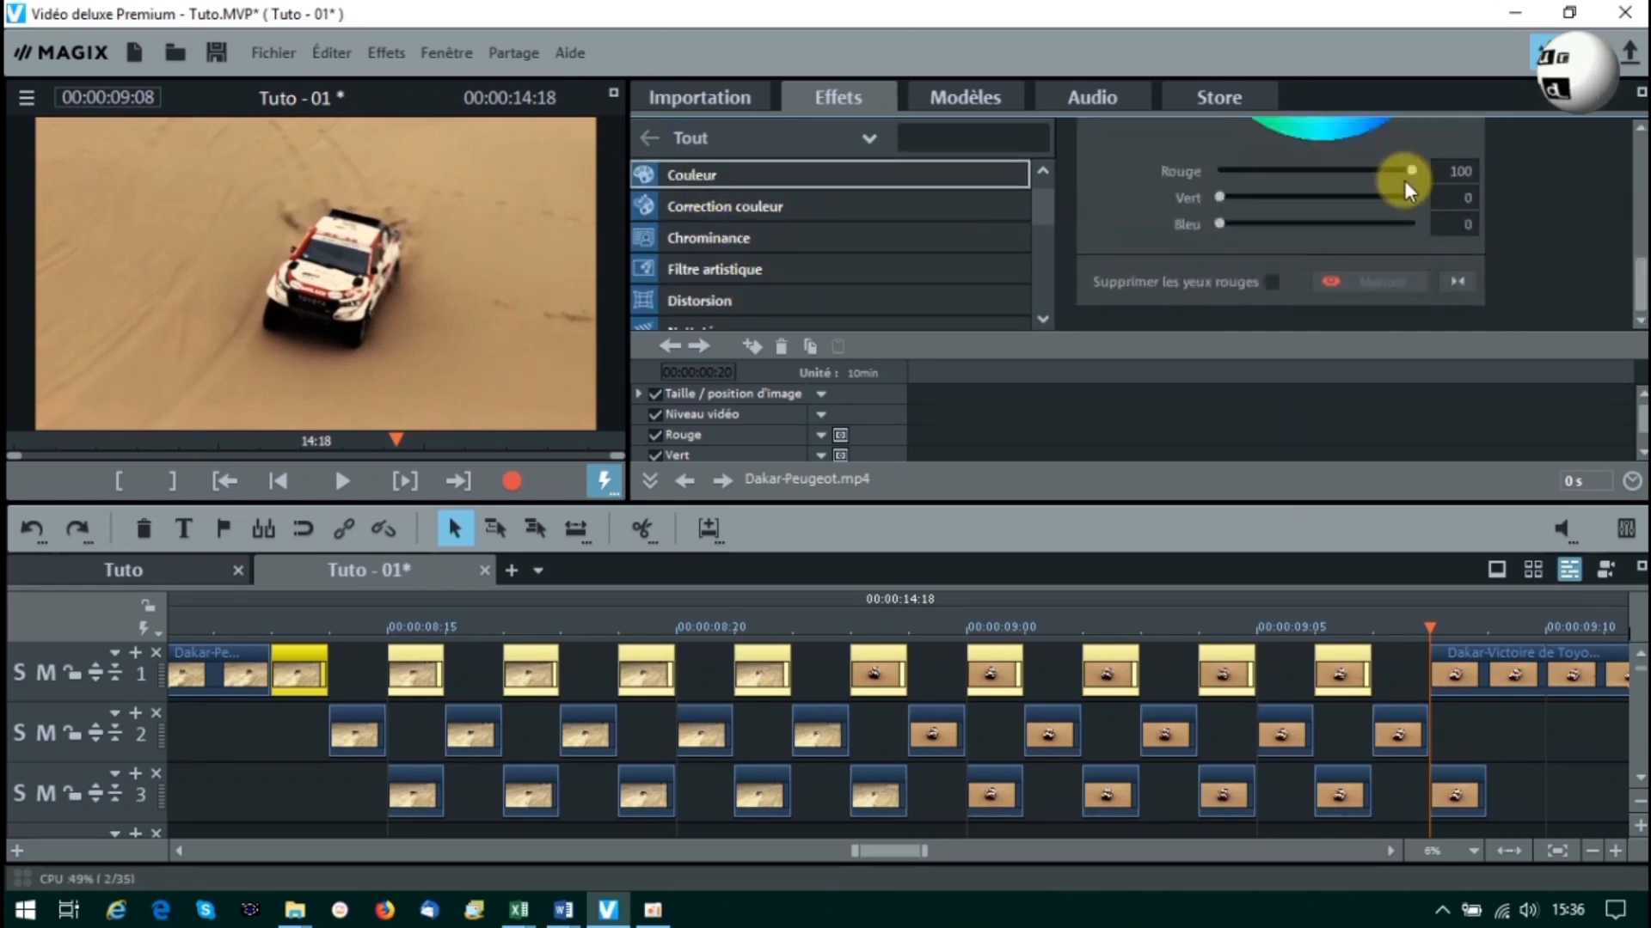
{"action": "left_click", "coordinate": [272, 627]}
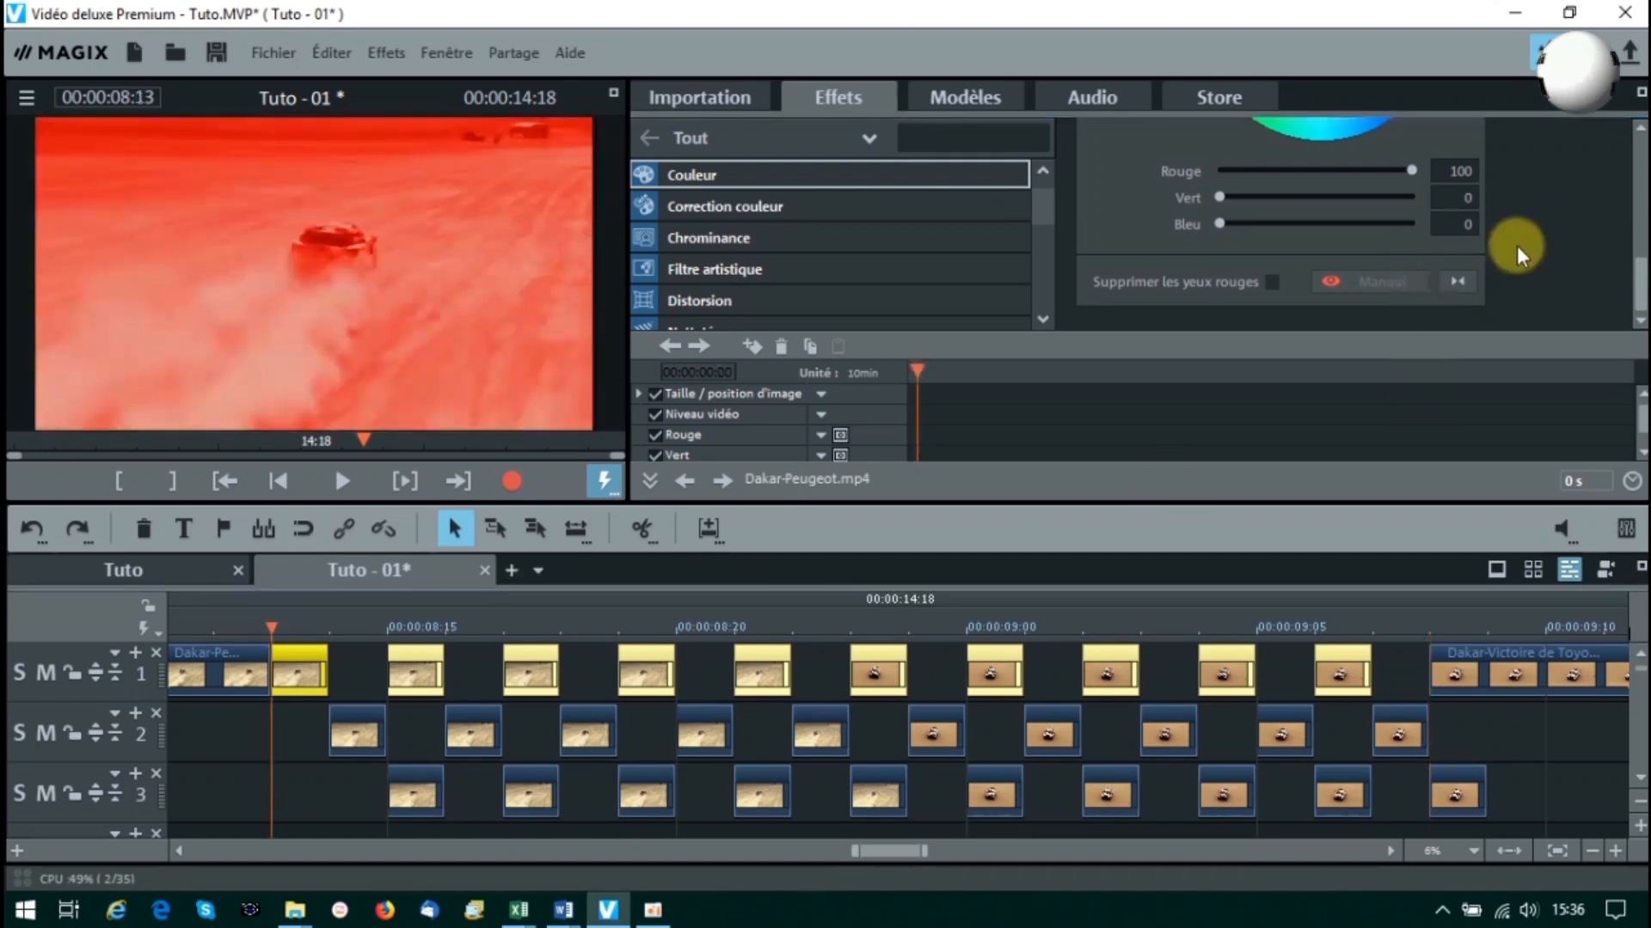
{"action": "scroll", "coordinate": [1044, 222], "scroll_direction": "down", "scroll_amount": 5}
{"action": "left_click_drag", "start_coordinate": [743, 230], "coordinate": [855, 230]}
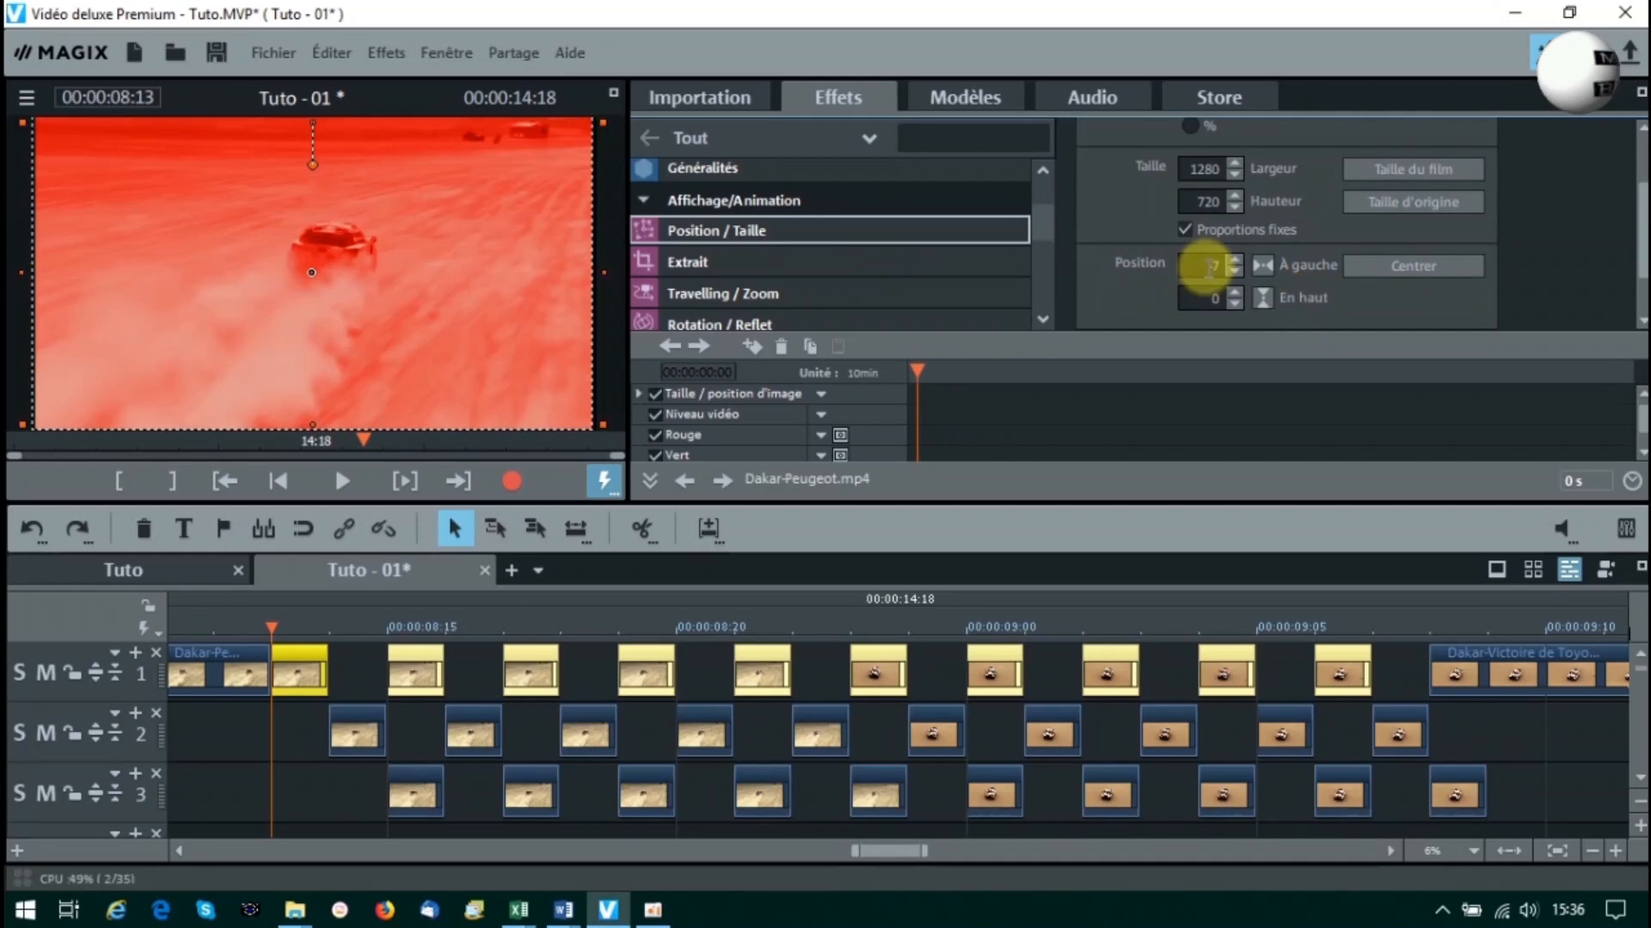
Load the video effects file Glitch vert.IFX onto the ten segments on track 2 and preview the first at 00:00:08:14.
{"action": "left_click_drag", "start_coordinate": [298, 719], "coordinate": [1437, 747]}
{"action": "left_click_drag", "start_coordinate": [351, 715], "coordinate": [353, 715]}
{"action": "right_click", "coordinate": [353, 715]}
{"action": "mouse_move", "coordinate": [430, 667]}
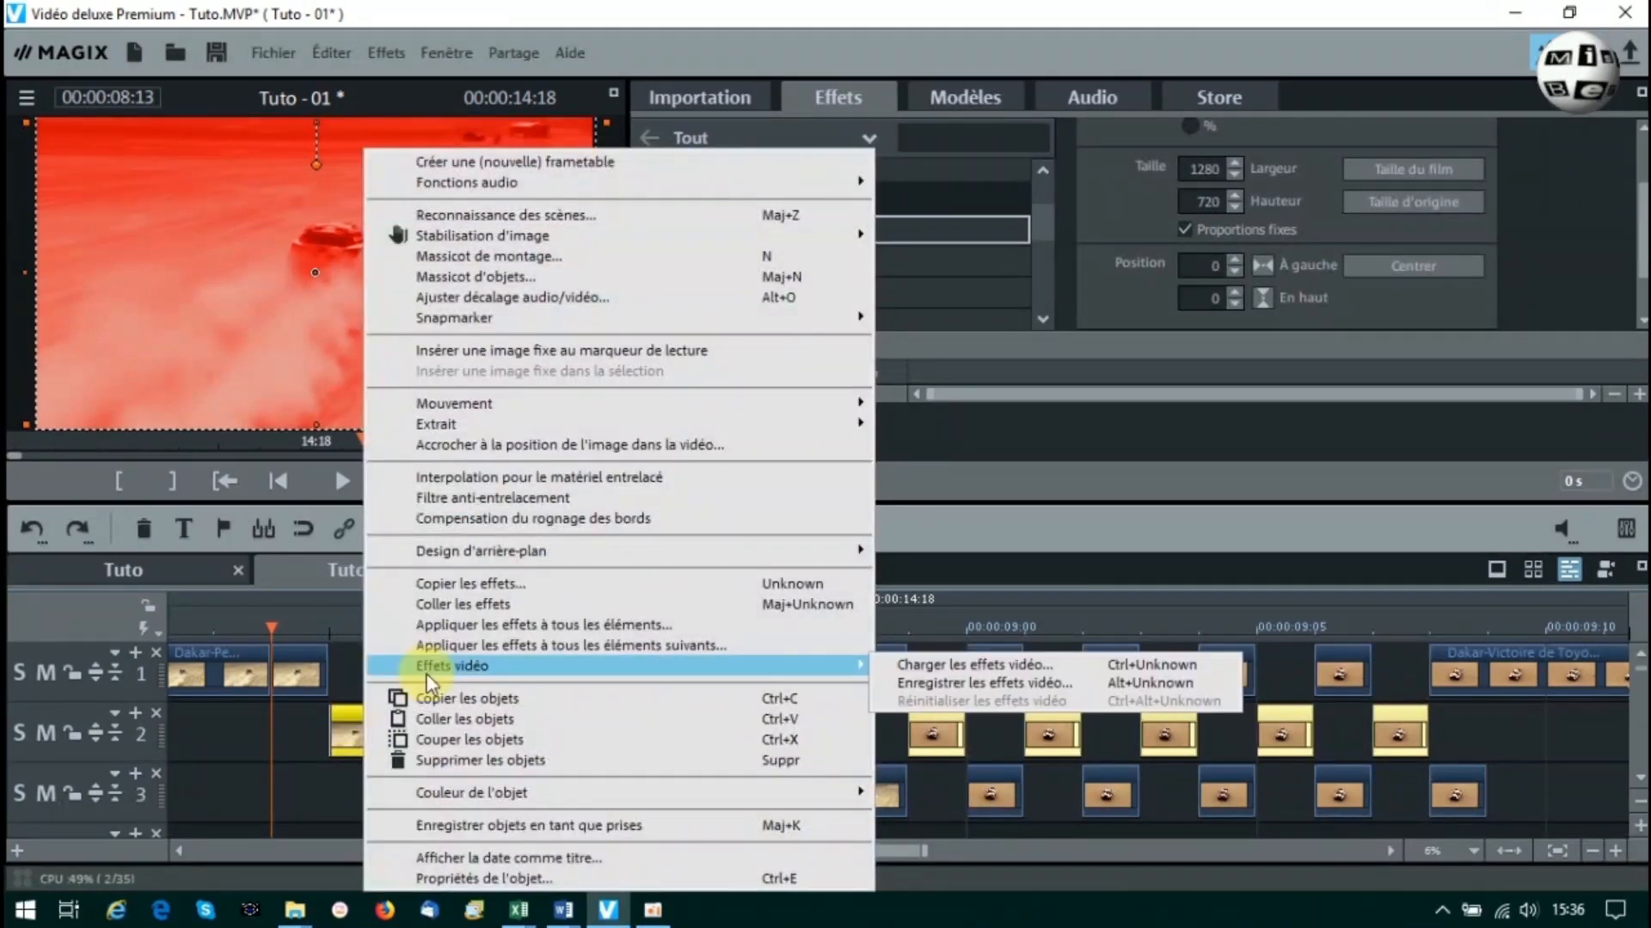
{"action": "left_click", "coordinate": [942, 665]}
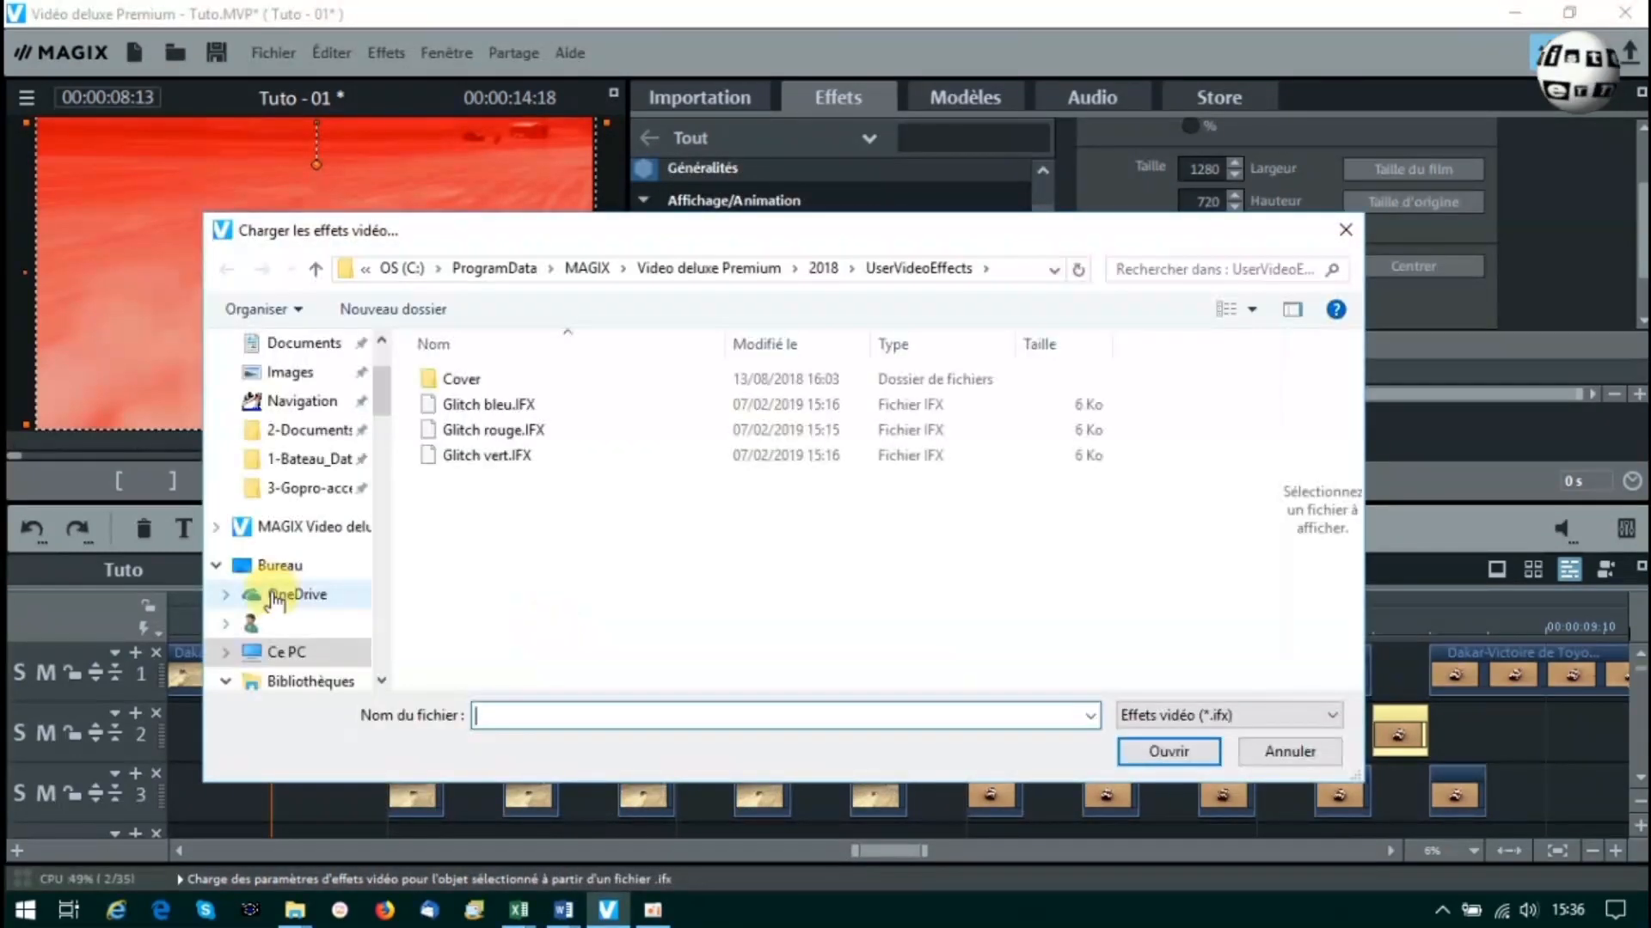
{"action": "left_click", "coordinate": [492, 469]}
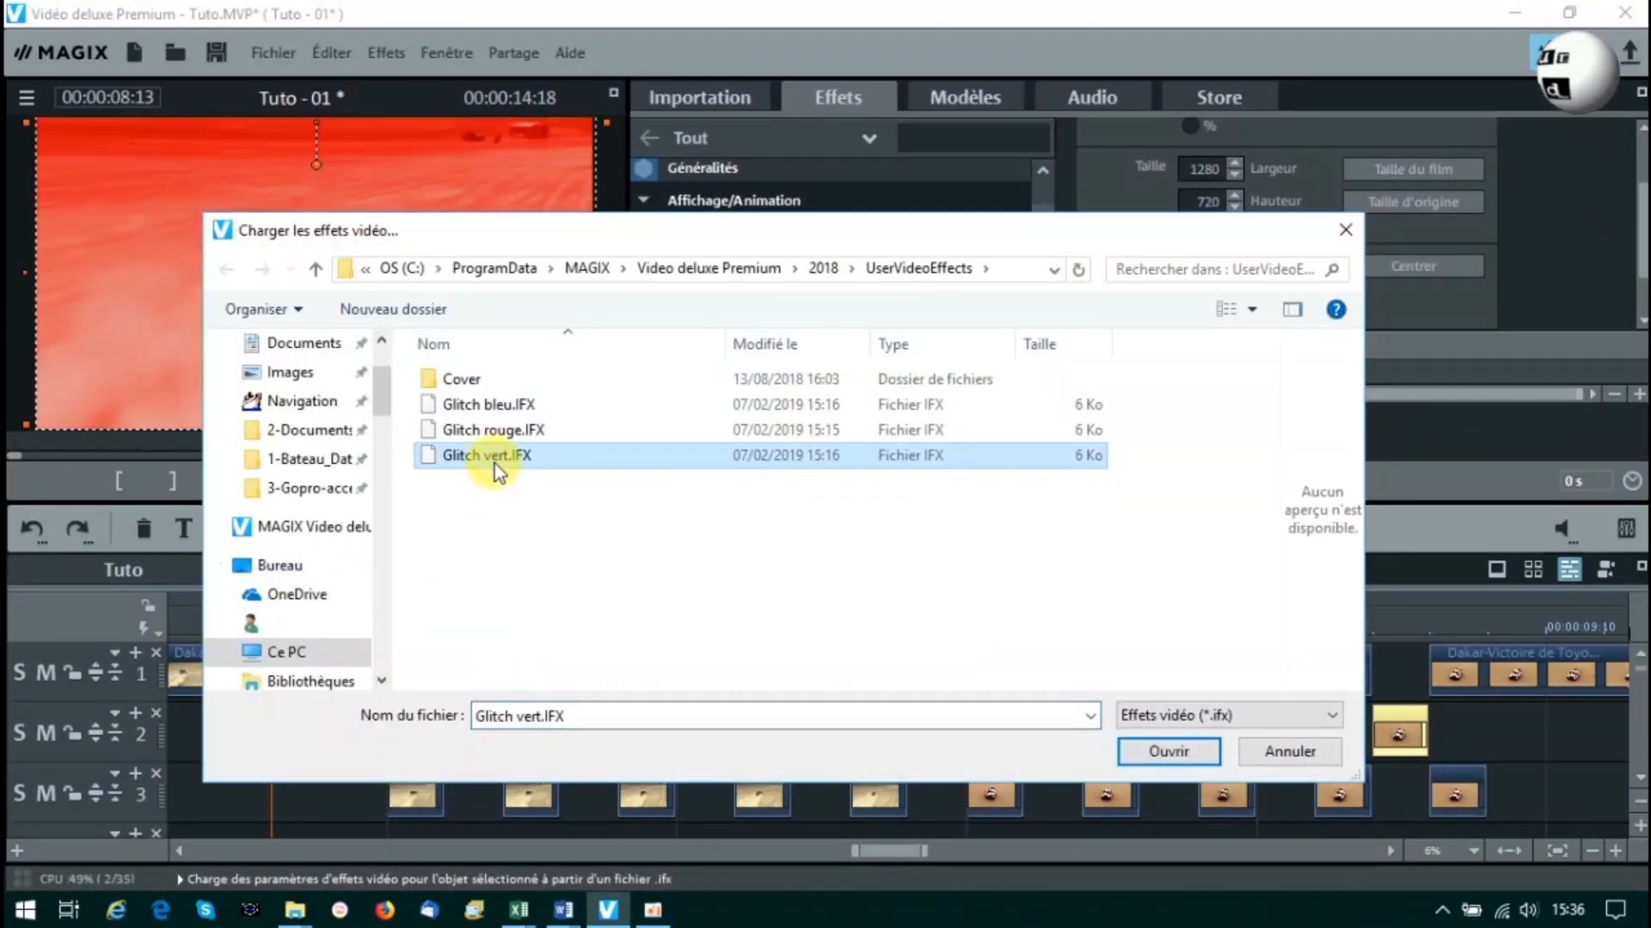
{"action": "left_click", "coordinate": [1149, 753]}
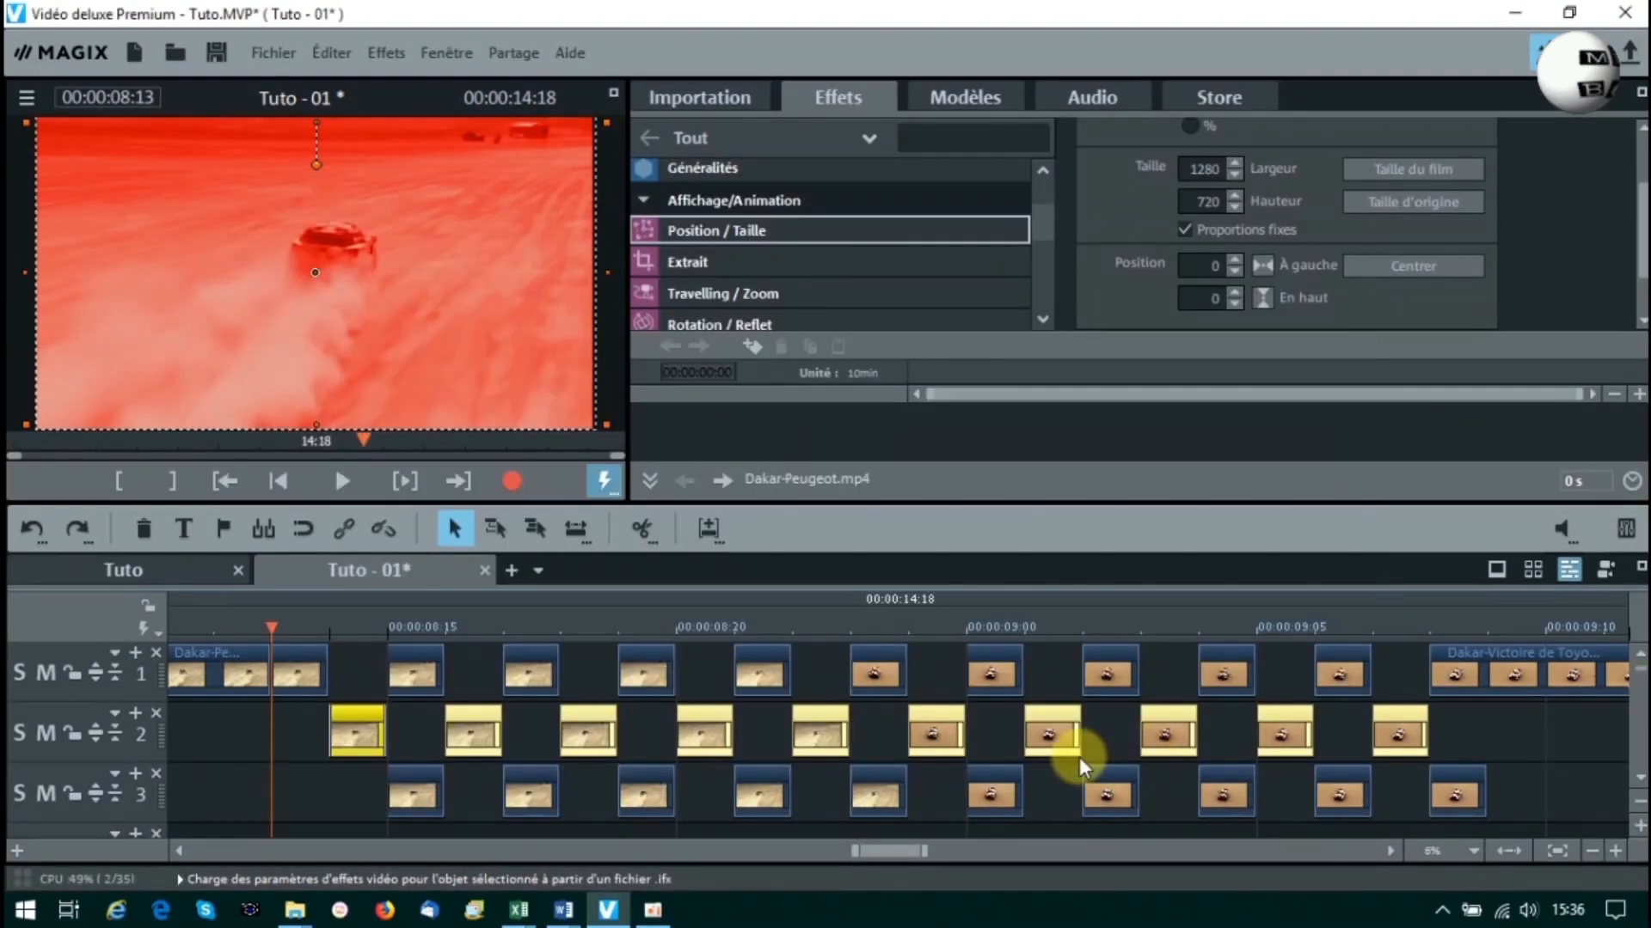
{"action": "left_click", "coordinate": [327, 631]}
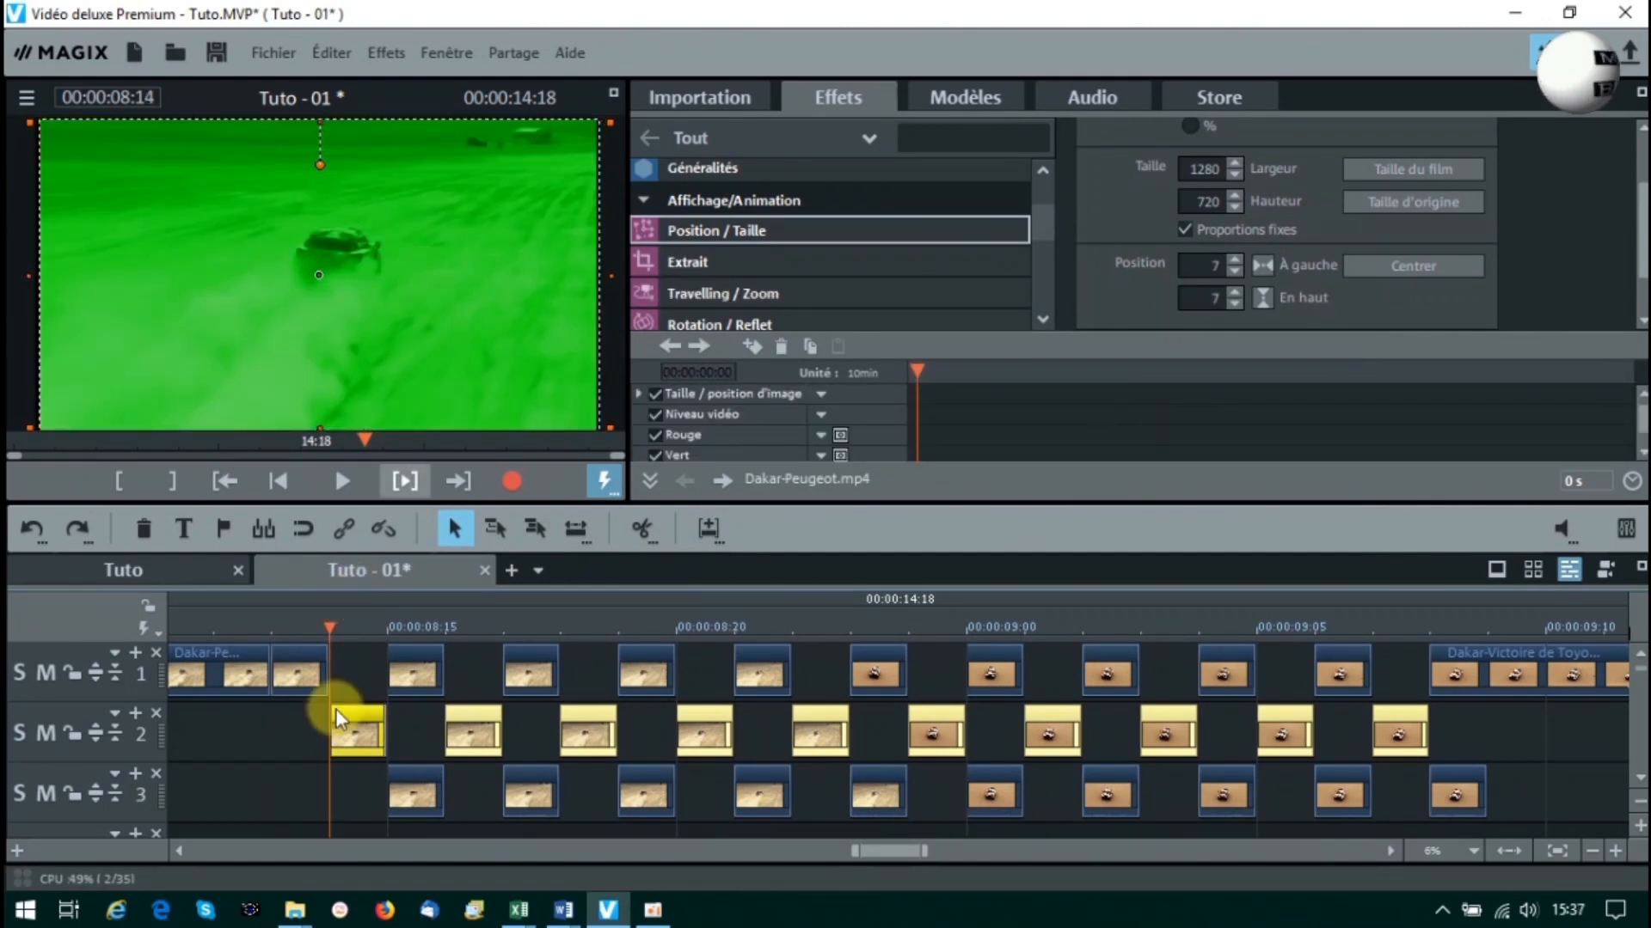
With the playhead at 00:00:08:15, load the video effects file Glitch bleu.IFX onto the ten segments on track 3.
{"action": "left_click", "coordinate": [385, 624]}
{"action": "left_click", "coordinate": [361, 784]}
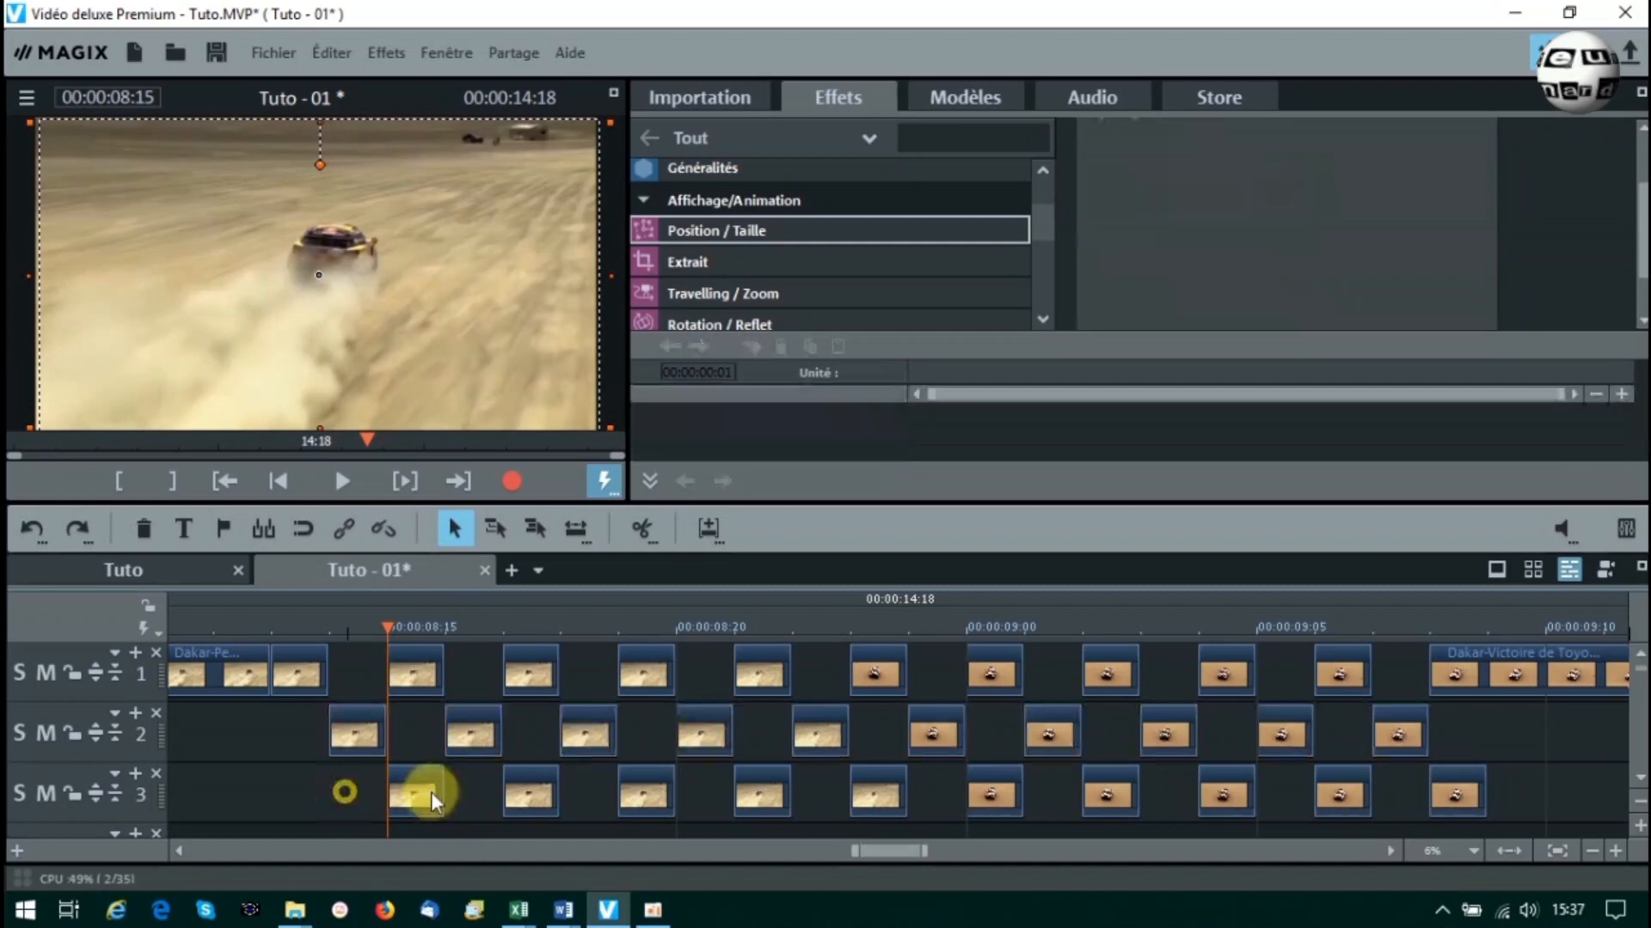
{"action": "left_click_drag", "start_coordinate": [1489, 783], "coordinate": [1494, 884]}
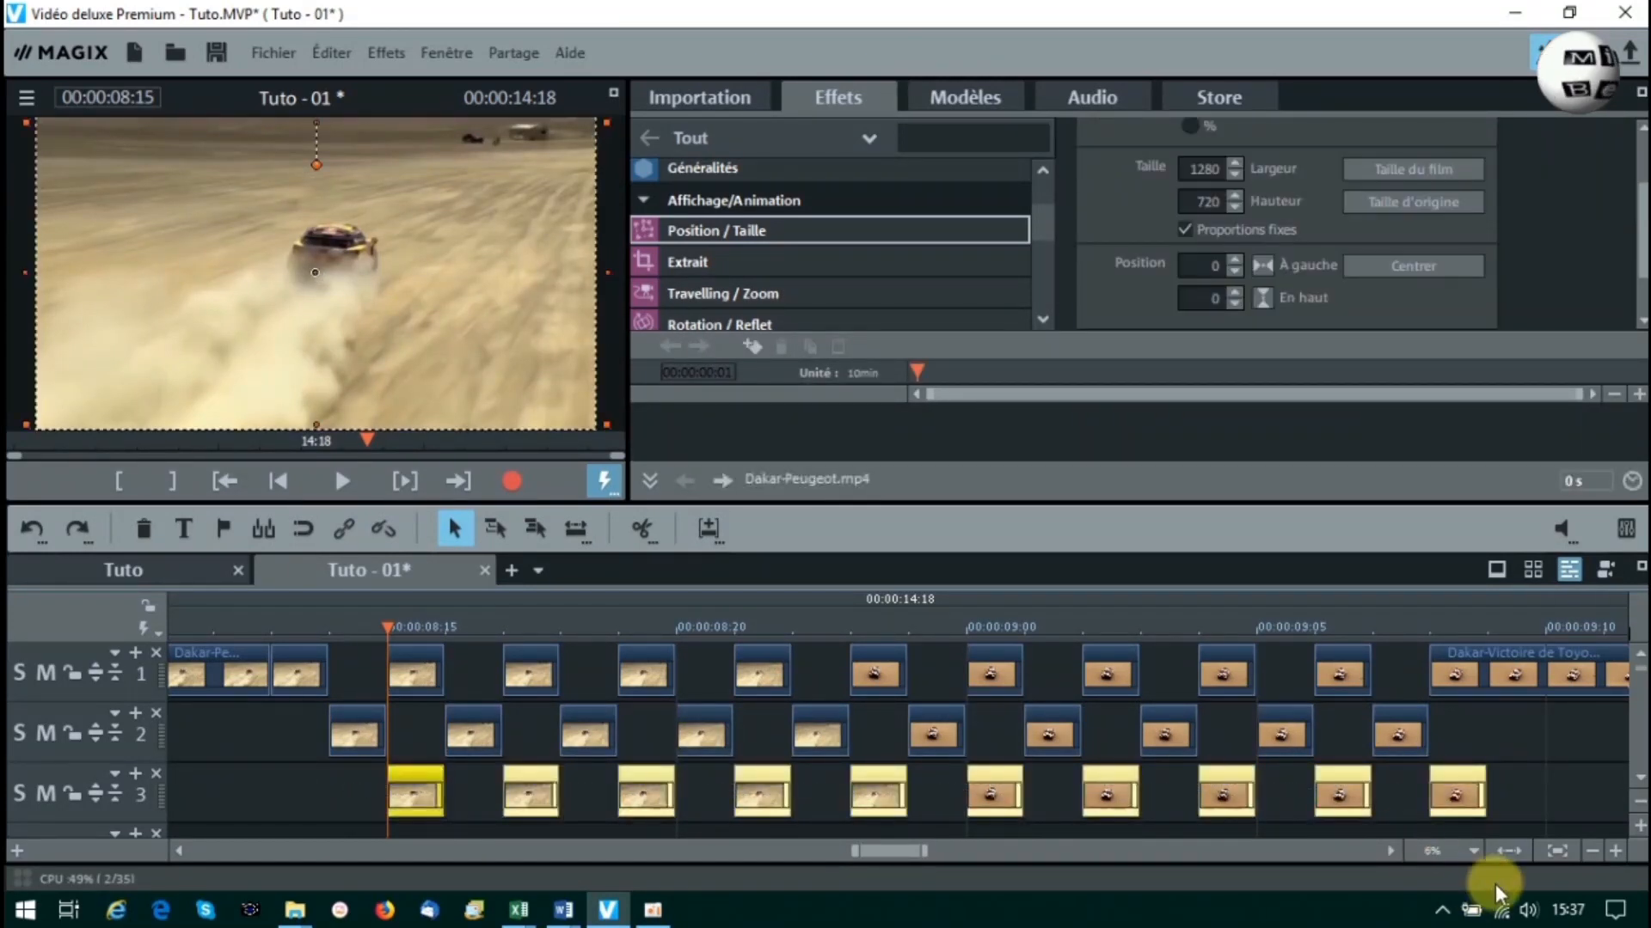
{"action": "right_click", "coordinate": [415, 784]}
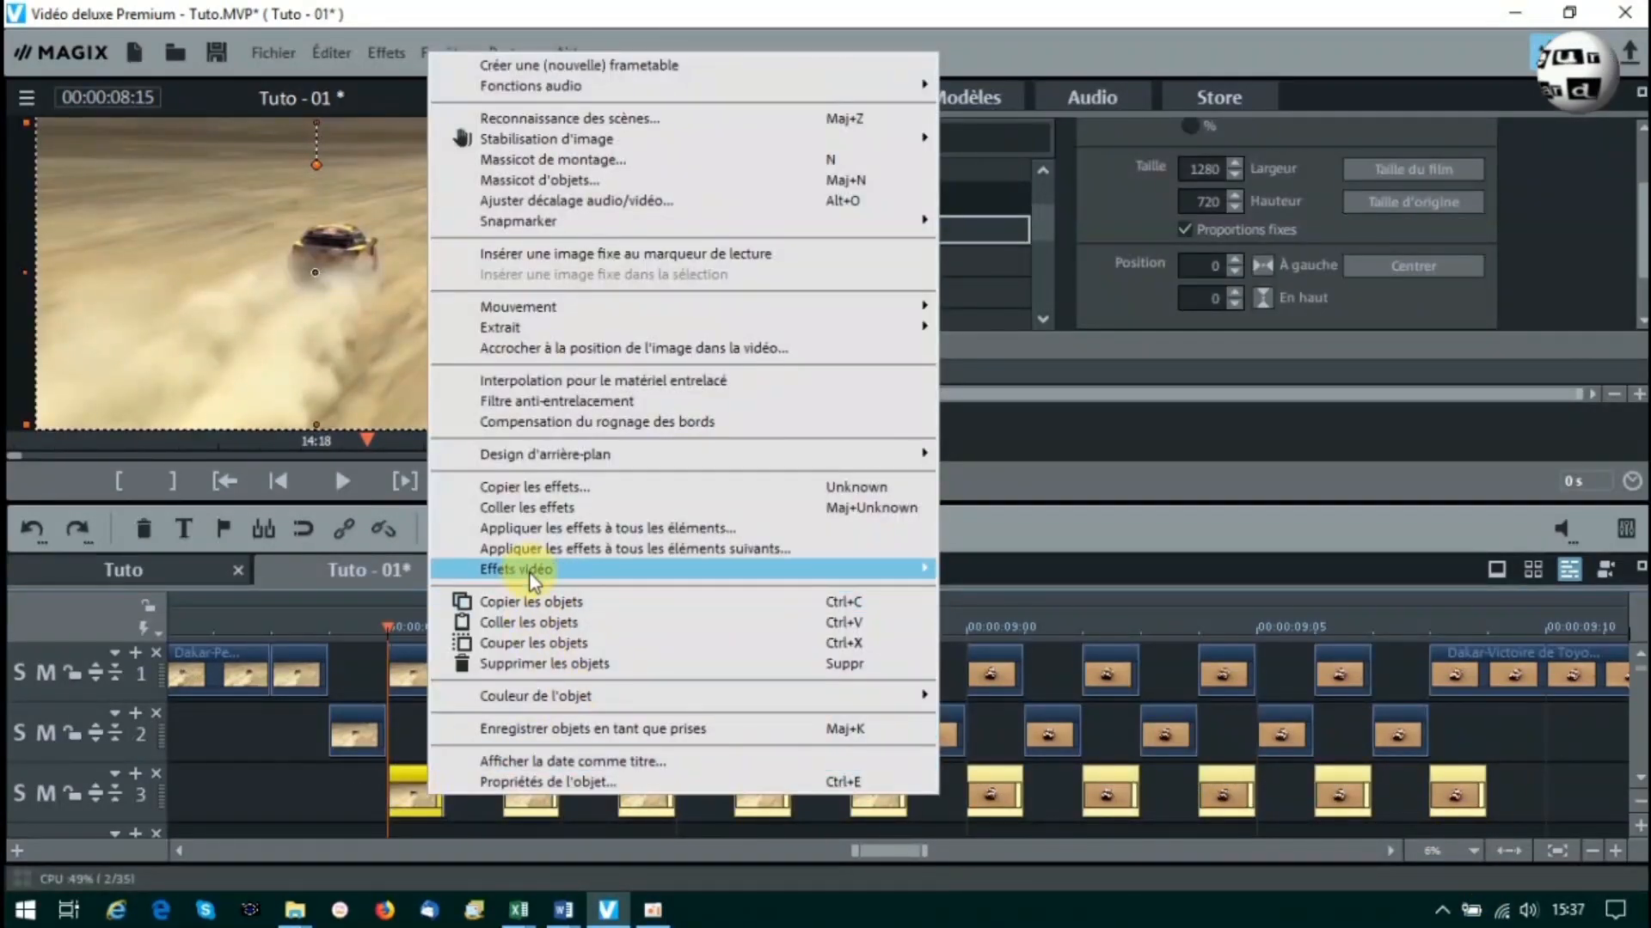
{"action": "mouse_move", "coordinate": [531, 574]}
{"action": "left_click", "coordinate": [1034, 569]}
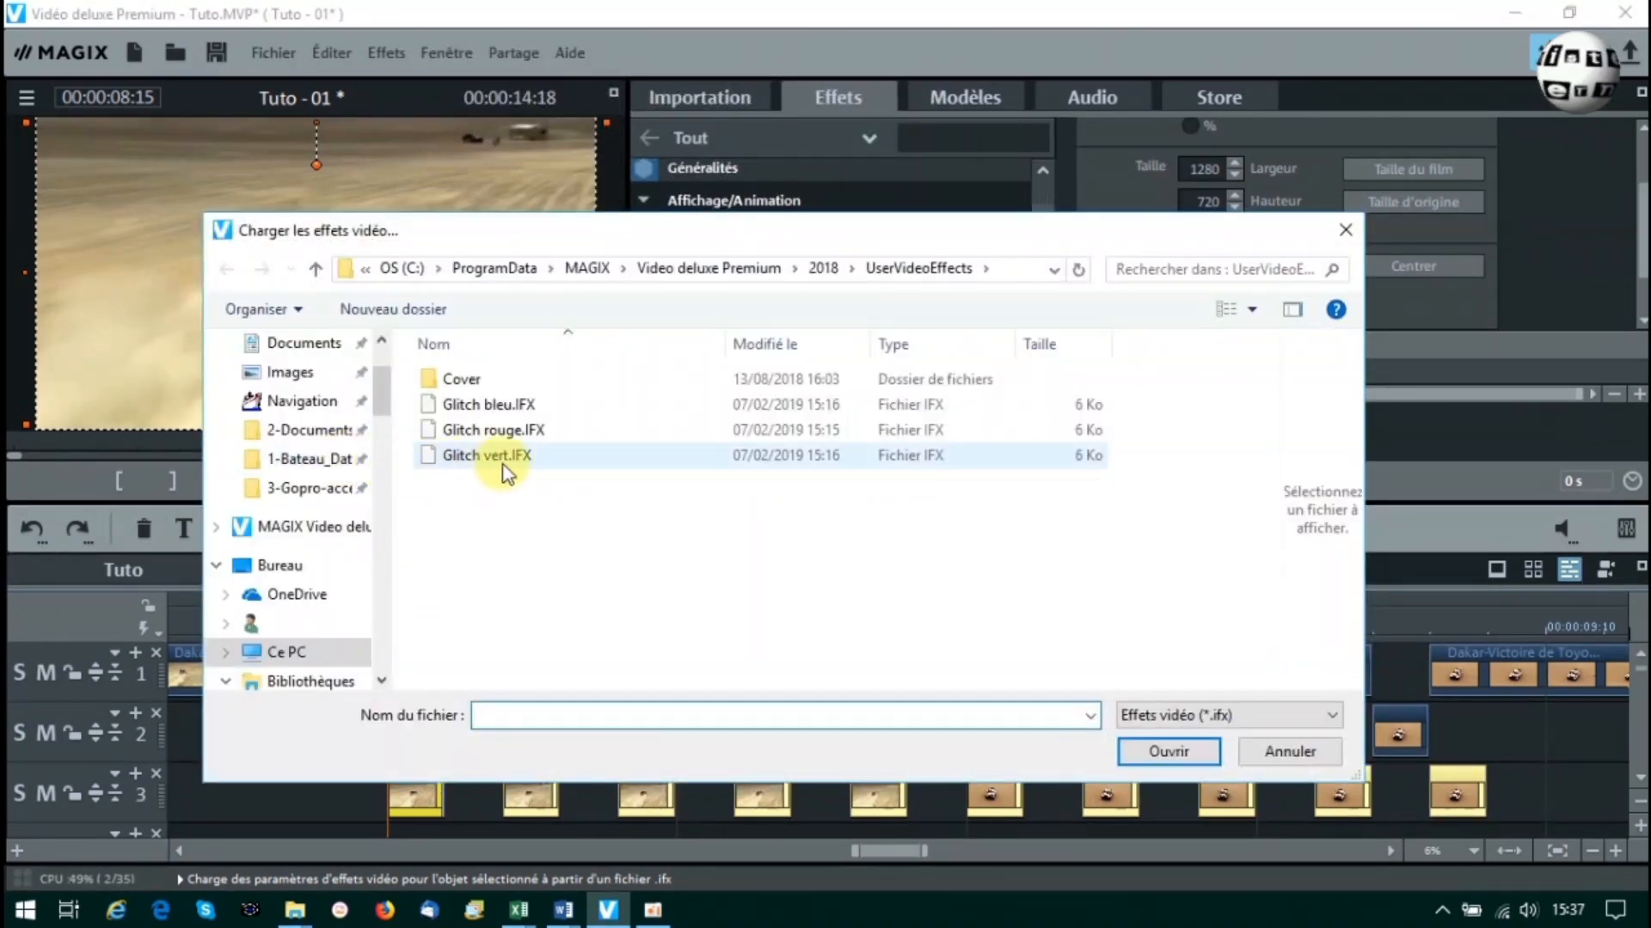
{"action": "left_click", "coordinate": [512, 409]}
{"action": "left_click", "coordinate": [1165, 750]}
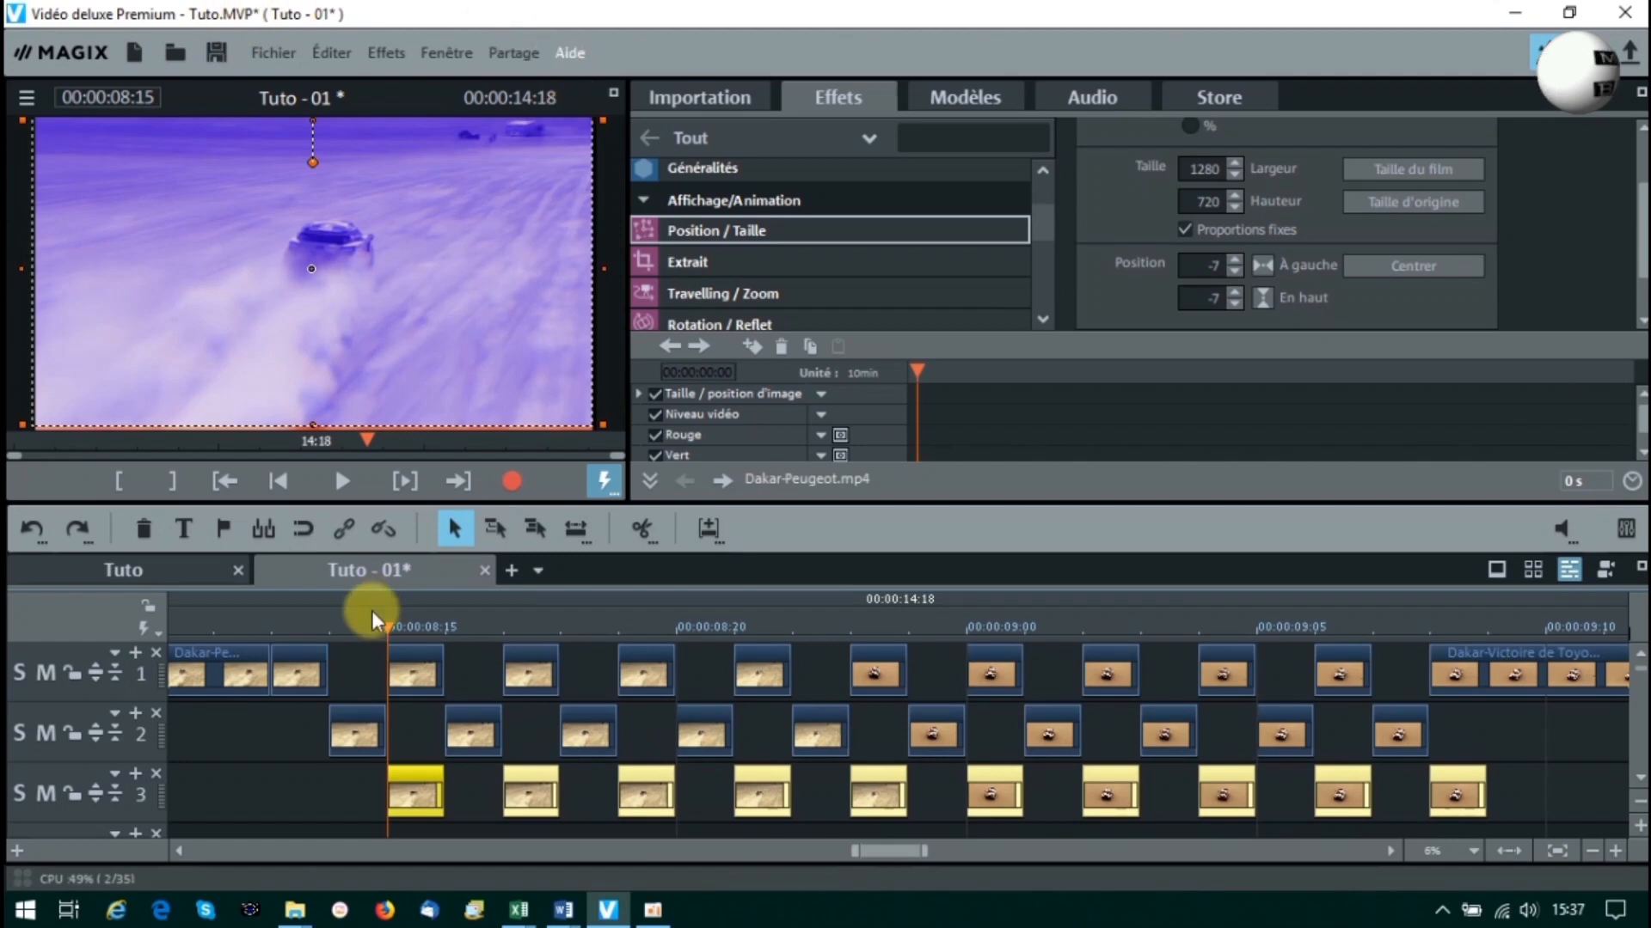
Play the glitch transition in the enlarged monitor from 00:00:07:19 and return to the normal layout.
{"action": "left_click", "coordinate": [194, 637]}
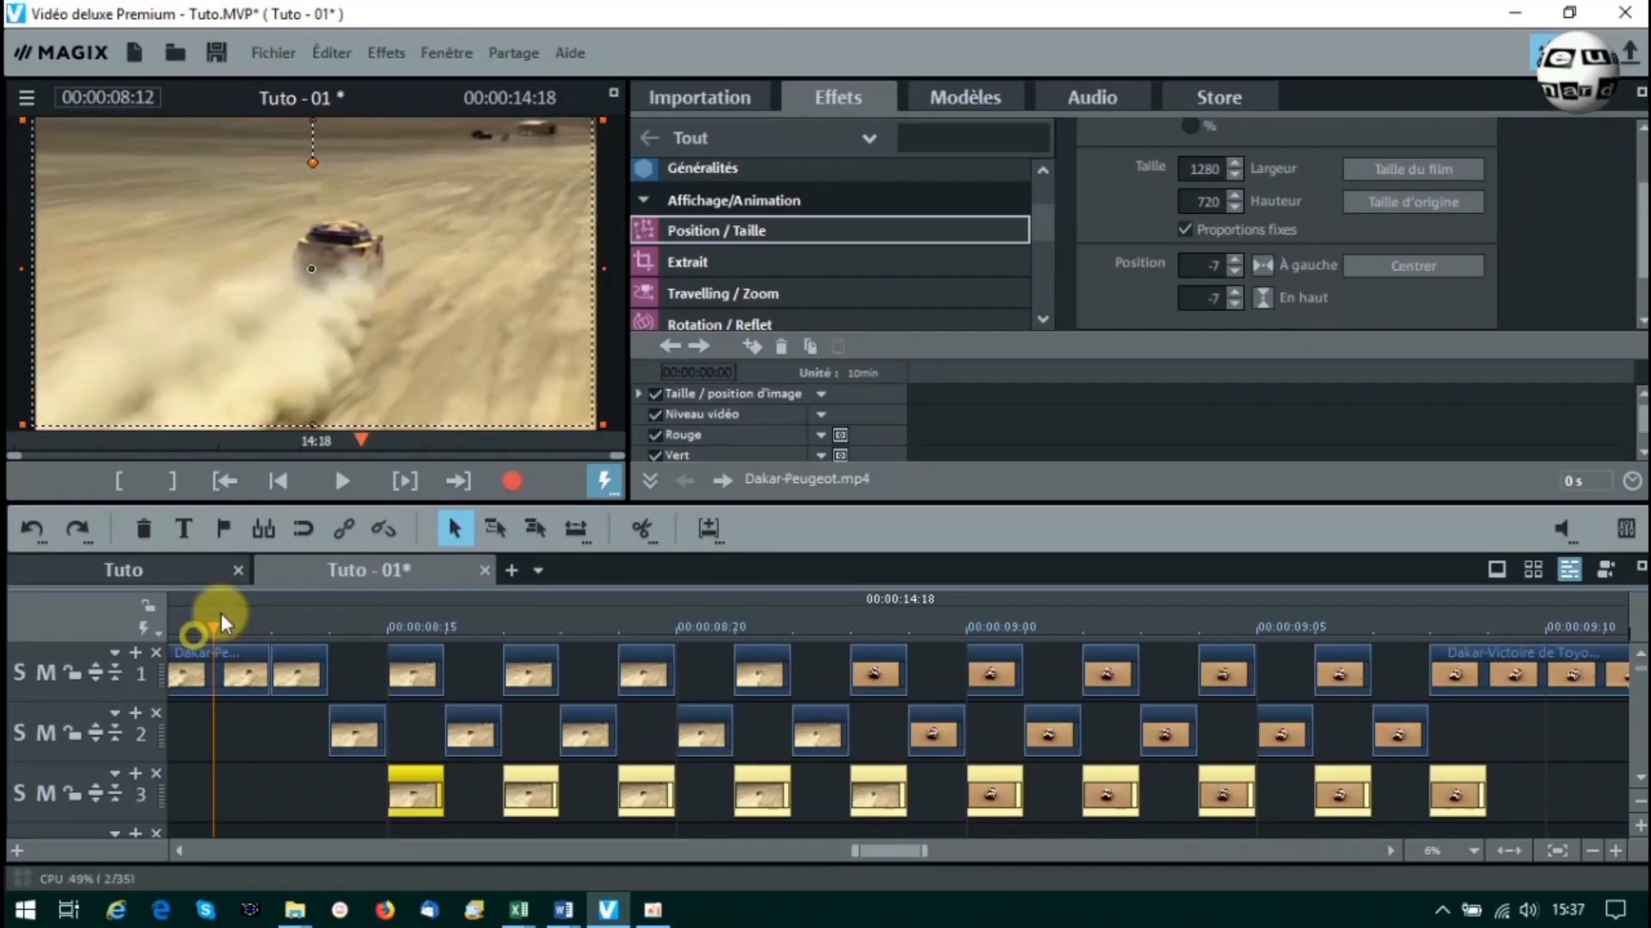
{"action": "scroll", "coordinate": [220, 612], "scroll_direction": "up", "scroll_amount": 5}
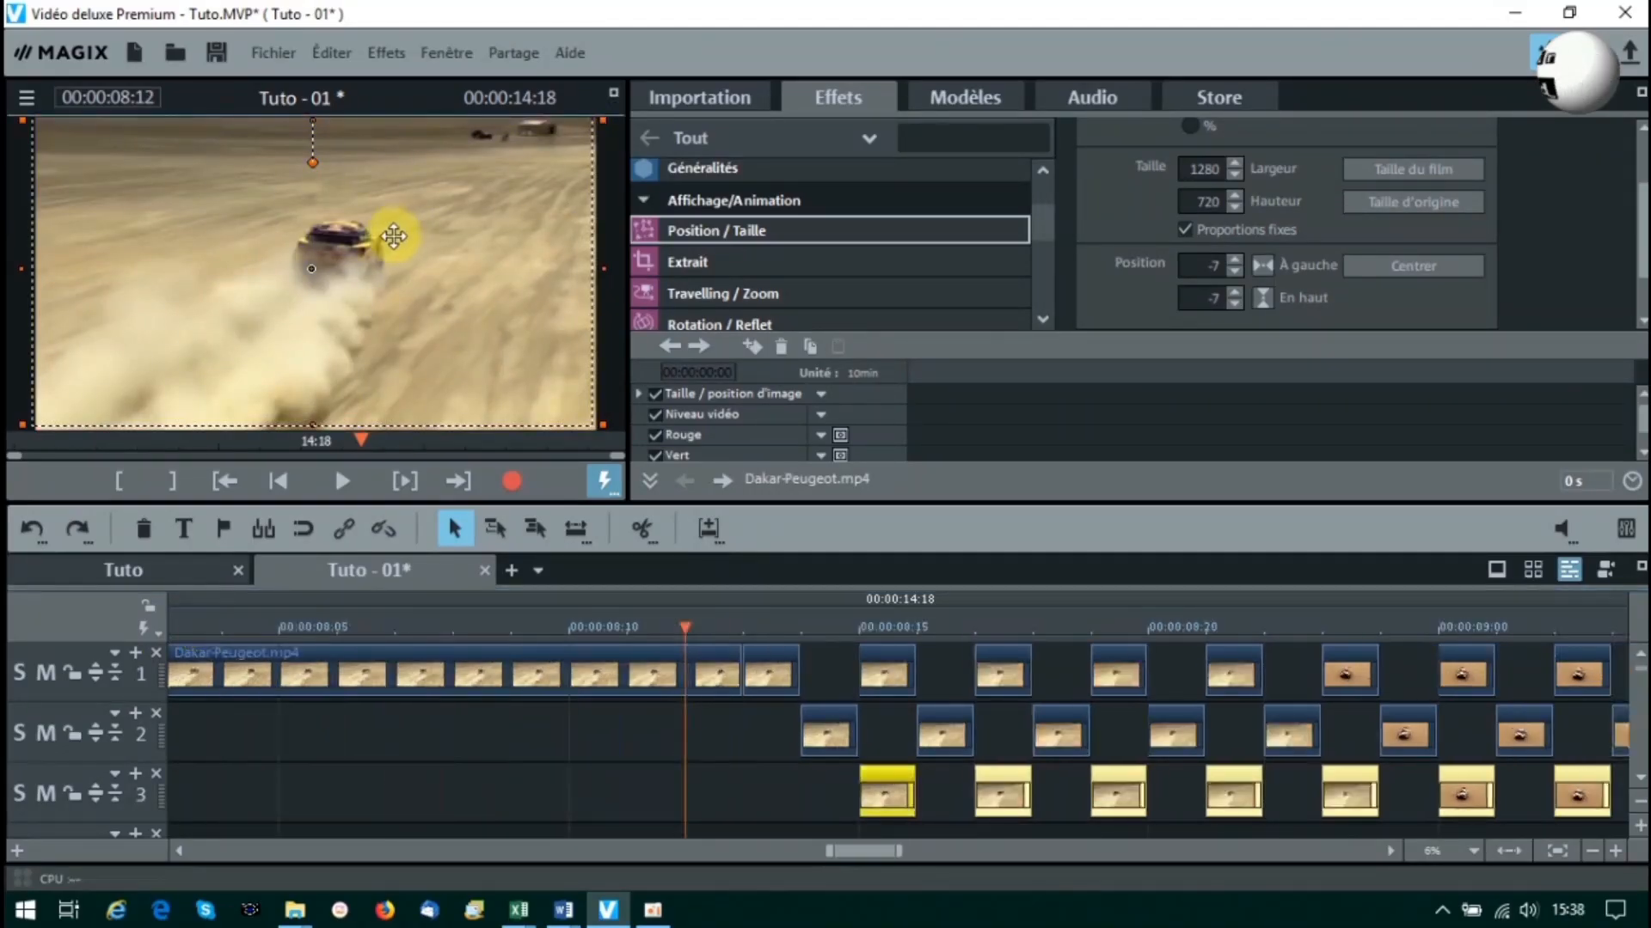
{"action": "left_click", "coordinate": [612, 92]}
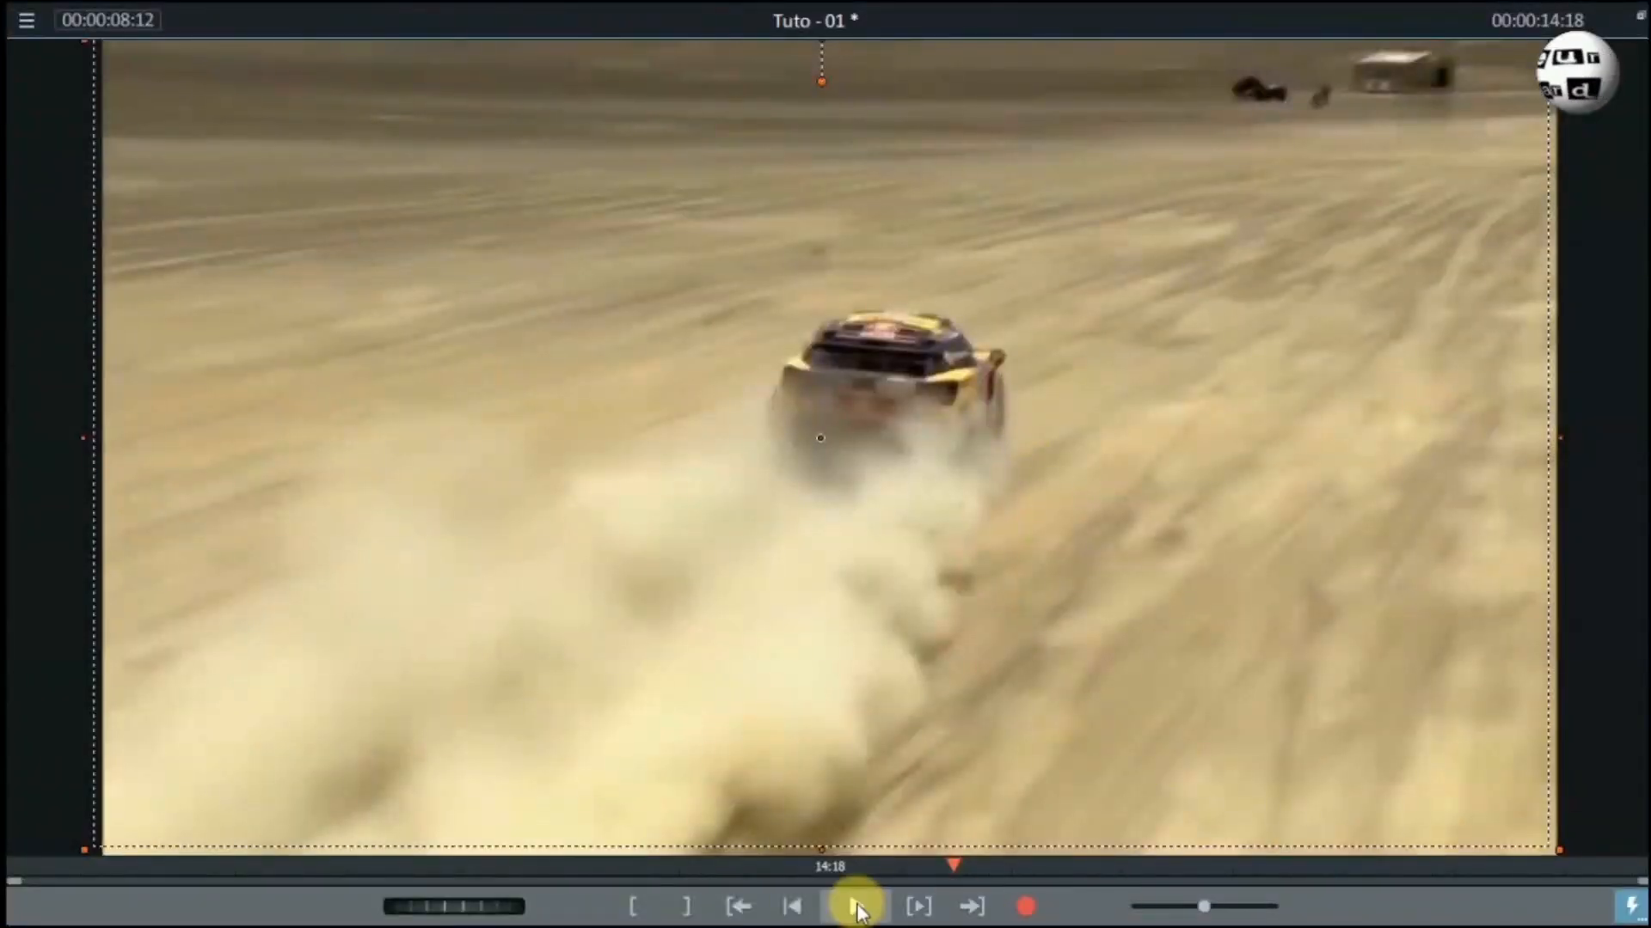
{"action": "left_click_drag", "start_coordinate": [952, 864], "coordinate": [875, 868]}
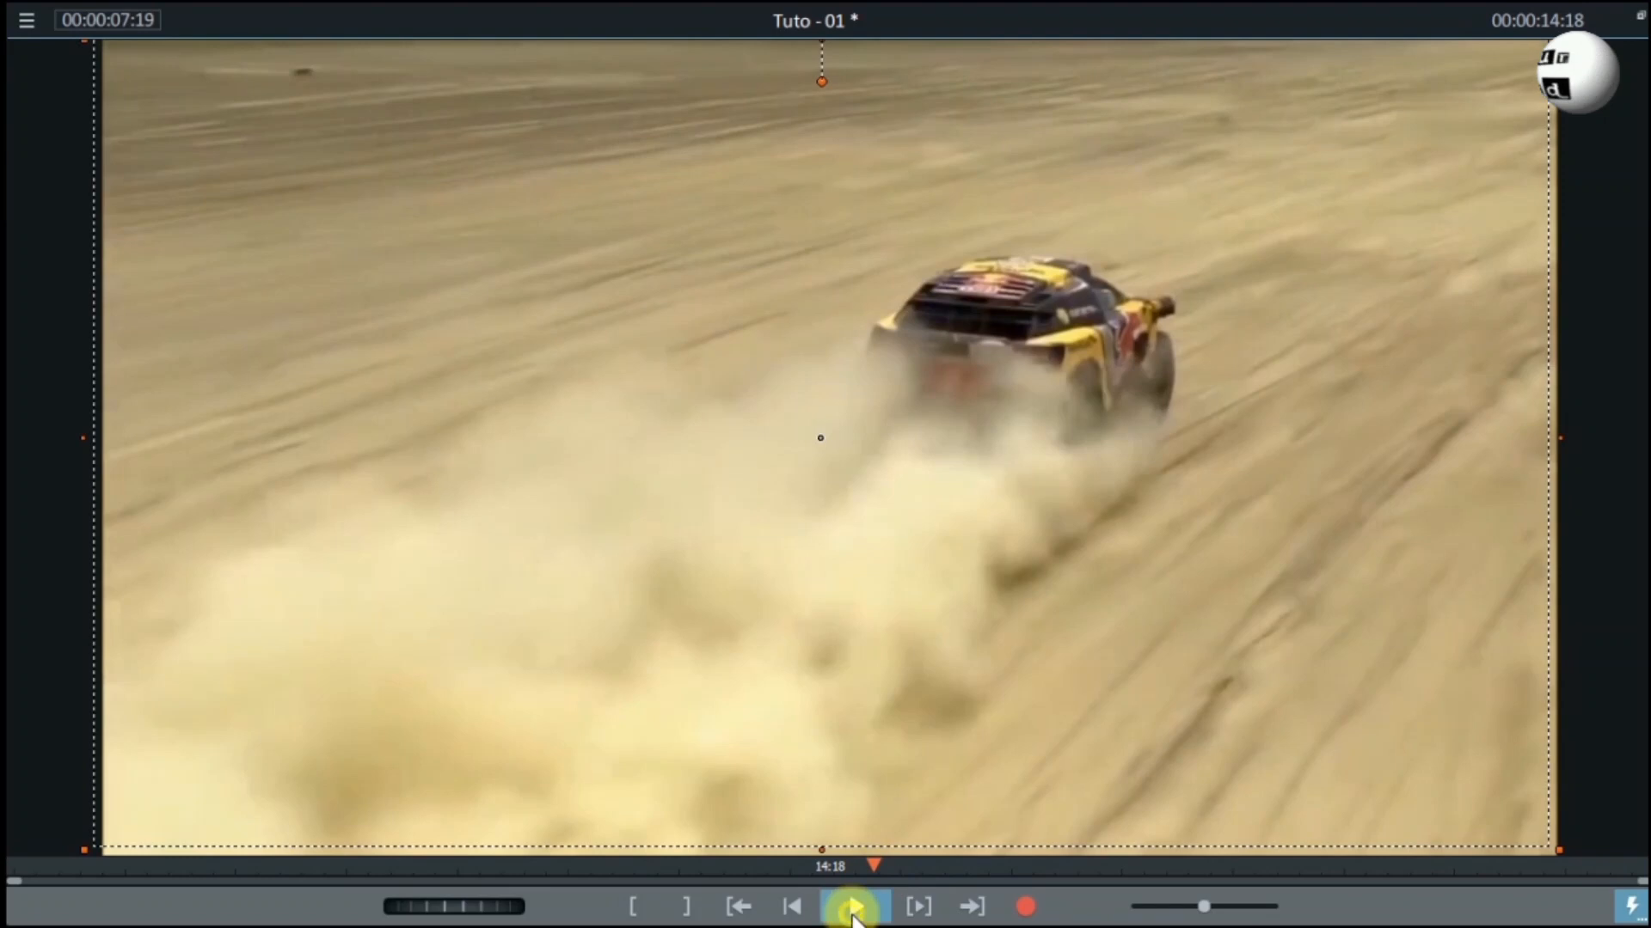
{"action": "left_click", "coordinate": [853, 911]}
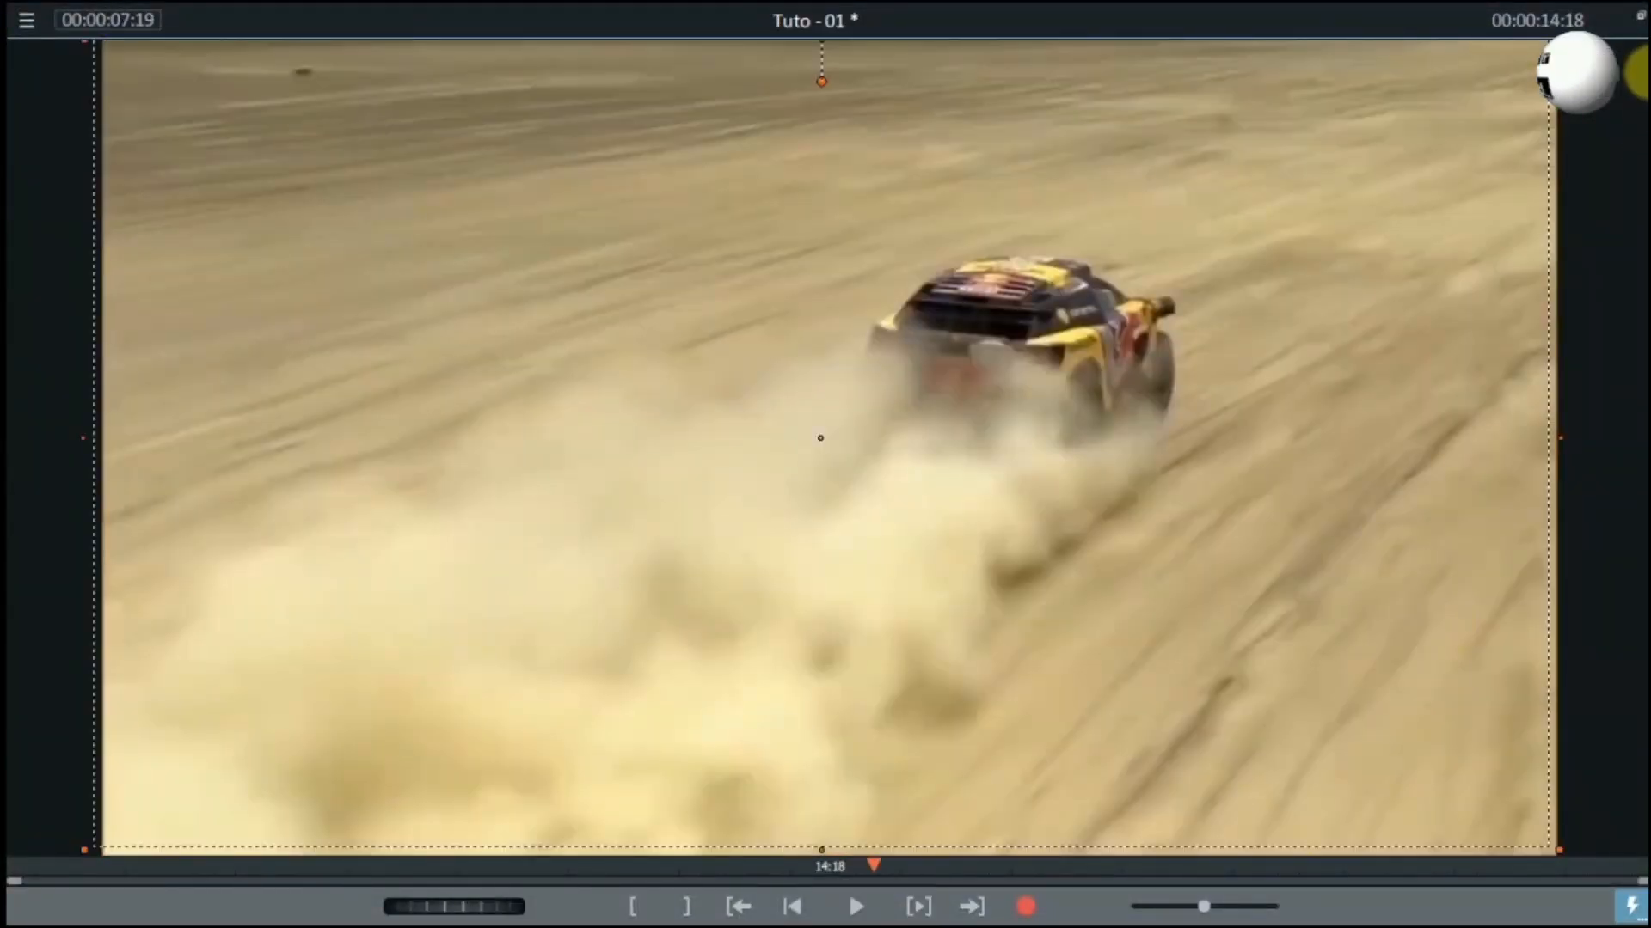
{"action": "key", "text": "Escape"}
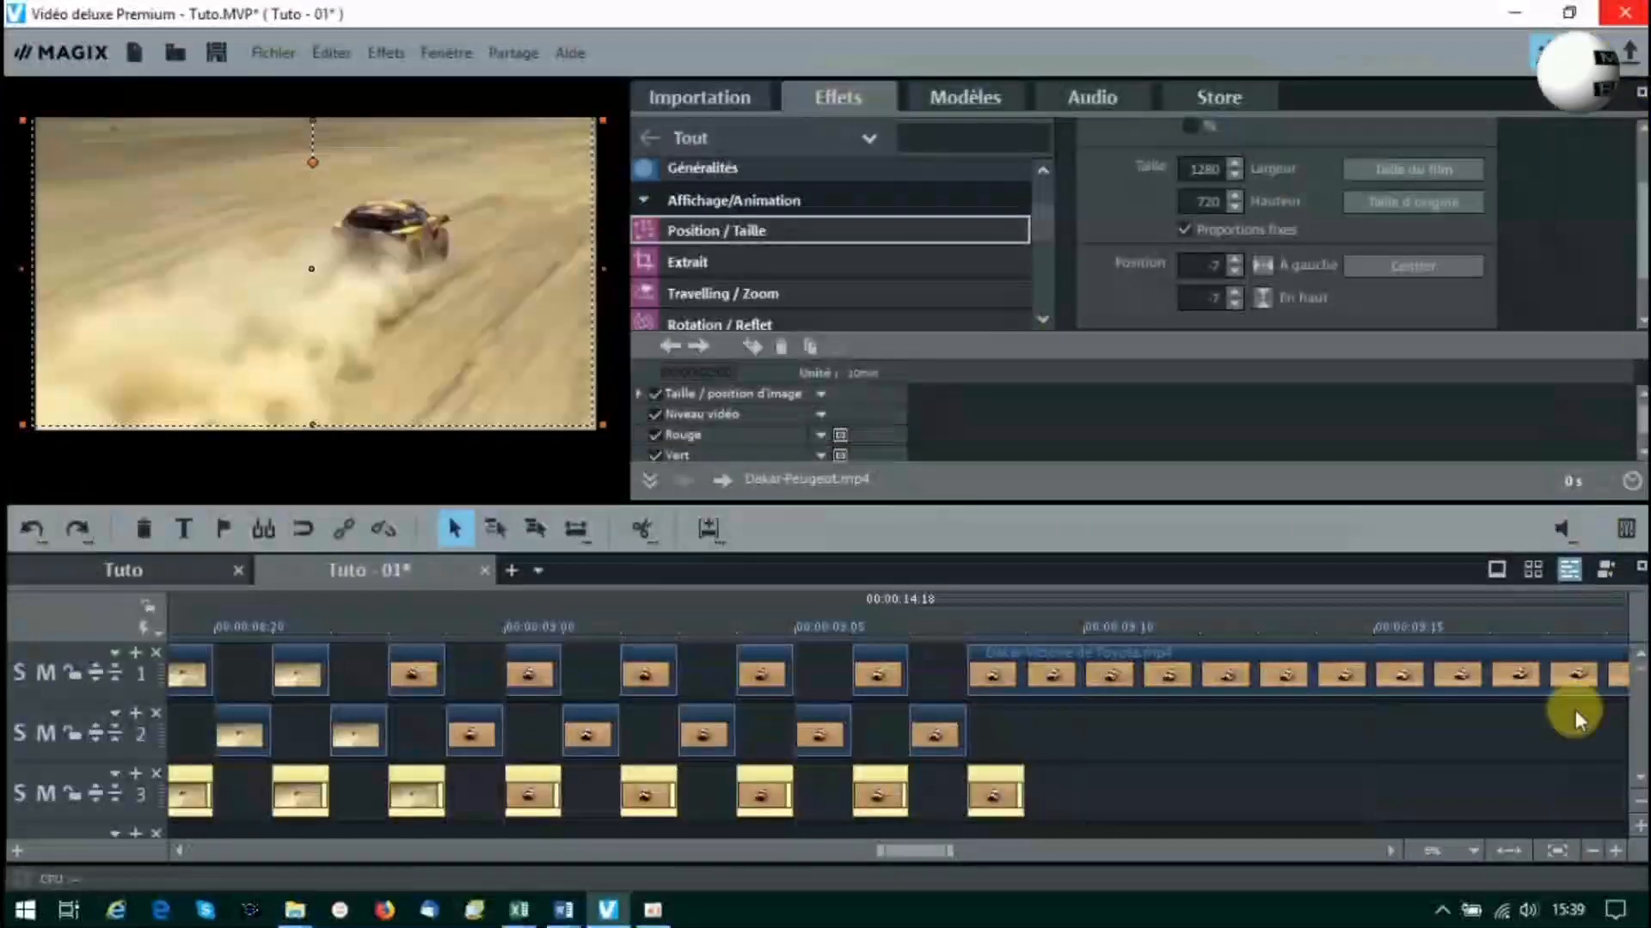
Add the sound file Distorsion Glitch.wav to track 4, starting at 00:00:08:09, just before the first red glitch segment.
{"action": "left_click_drag", "start_coordinate": [910, 850], "coordinate": [846, 849]}
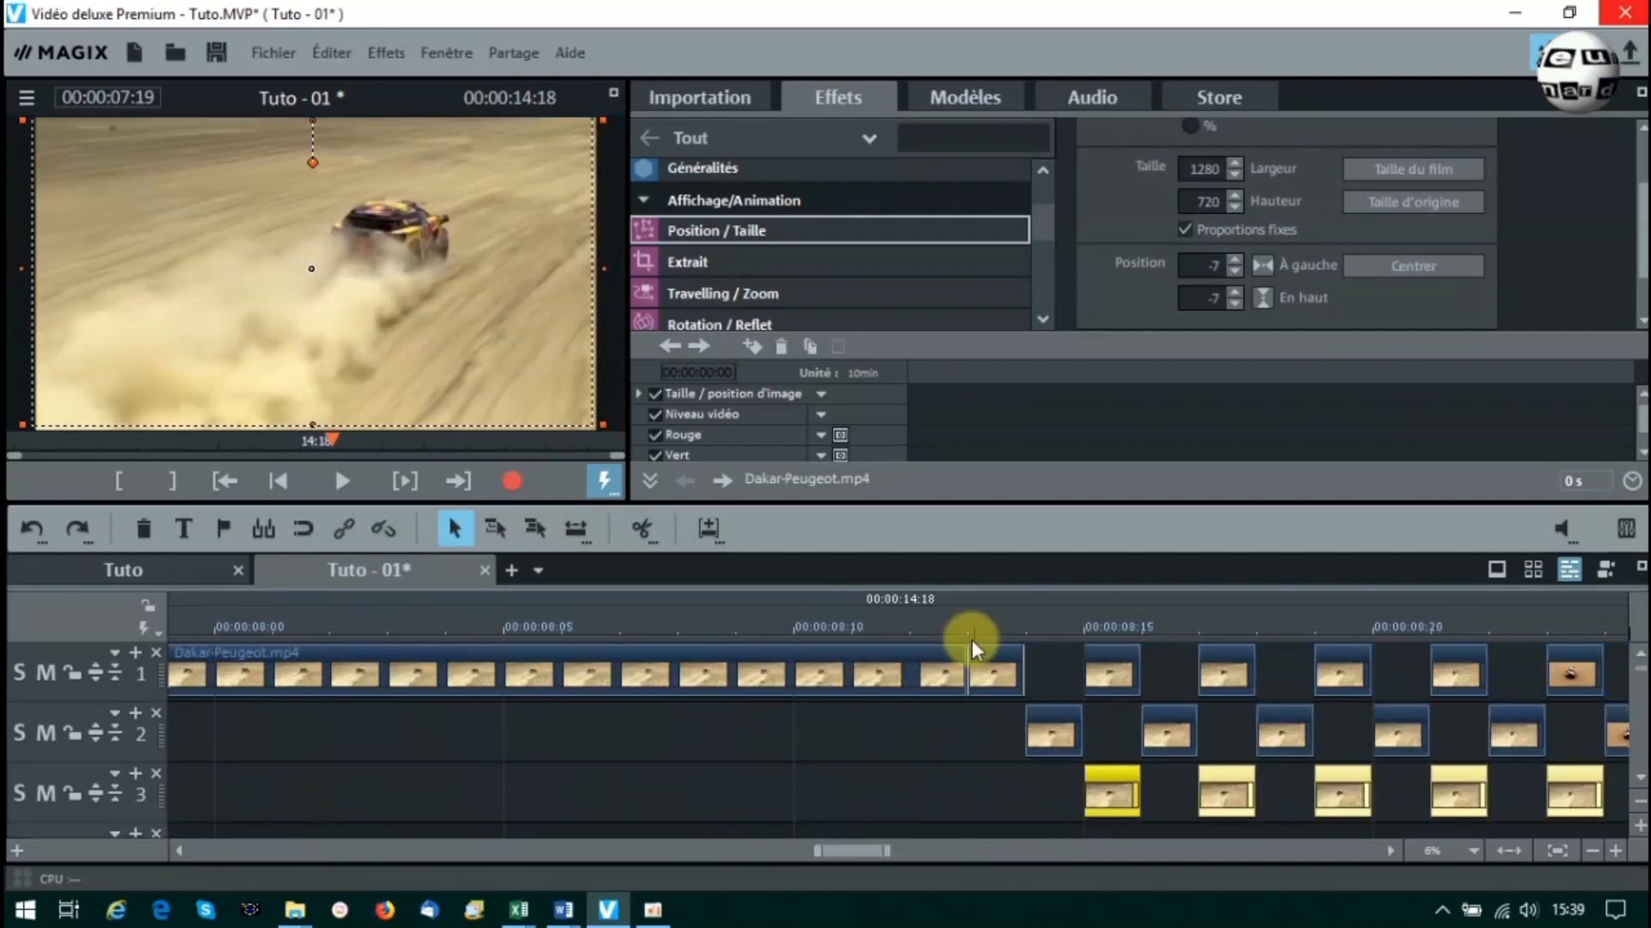
{"action": "left_click", "coordinate": [964, 626]}
{"action": "scroll", "coordinate": [1622, 791], "scroll_direction": "down", "scroll_amount": 1}
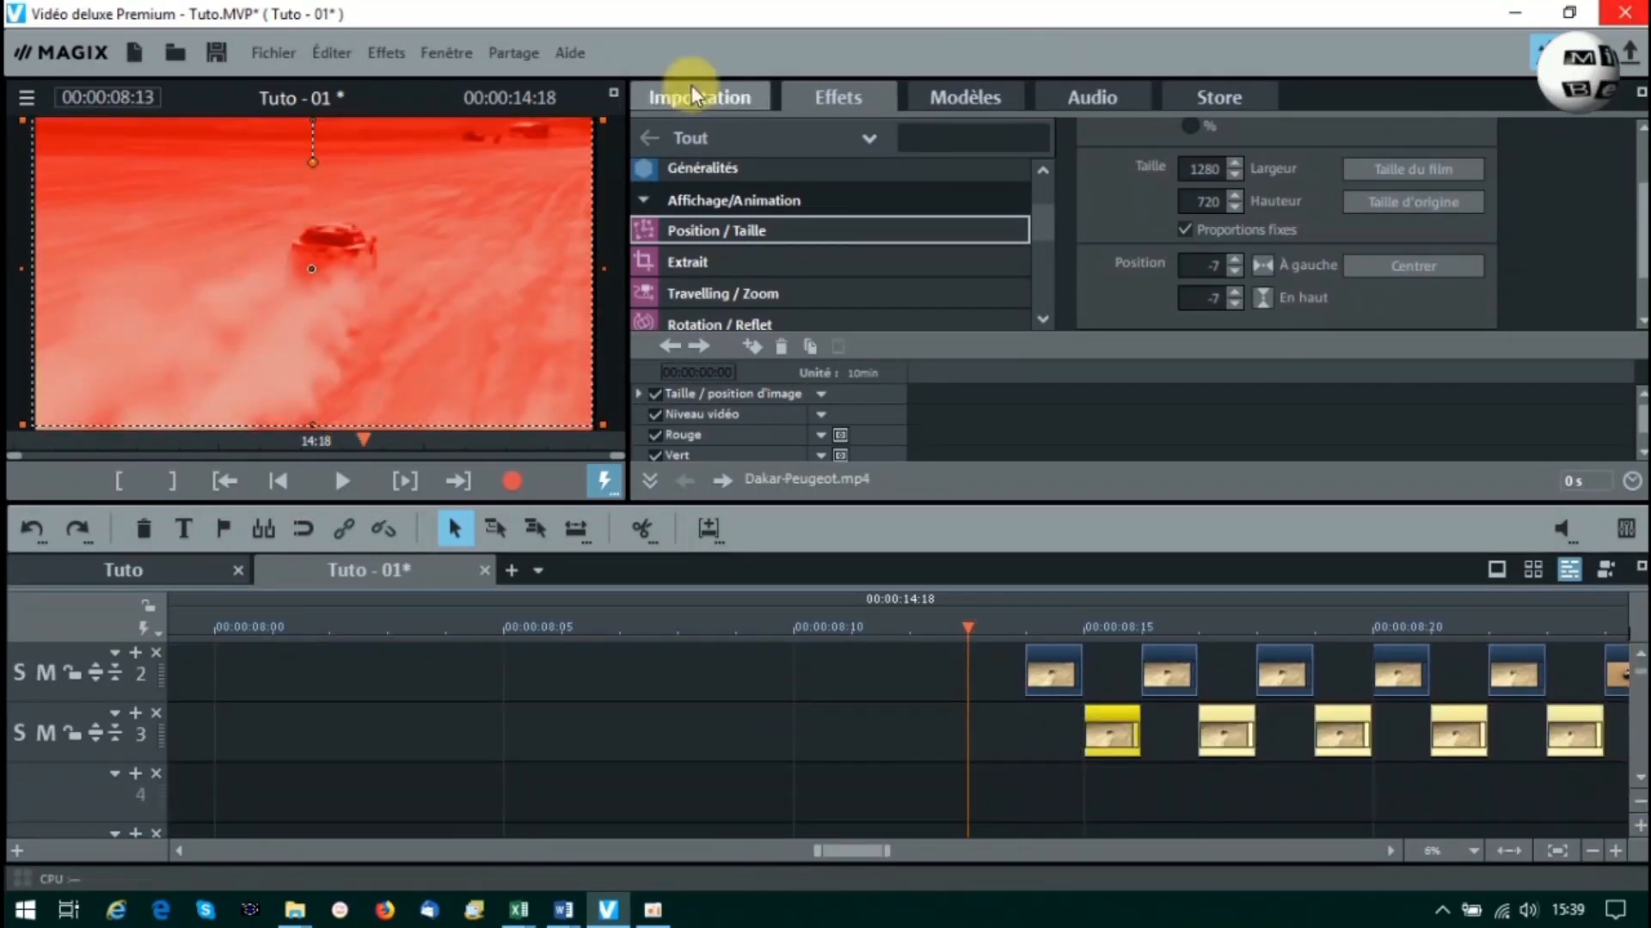
{"action": "left_click", "coordinate": [692, 90]}
{"action": "left_click_drag", "start_coordinate": [889, 239], "coordinate": [850, 775]}
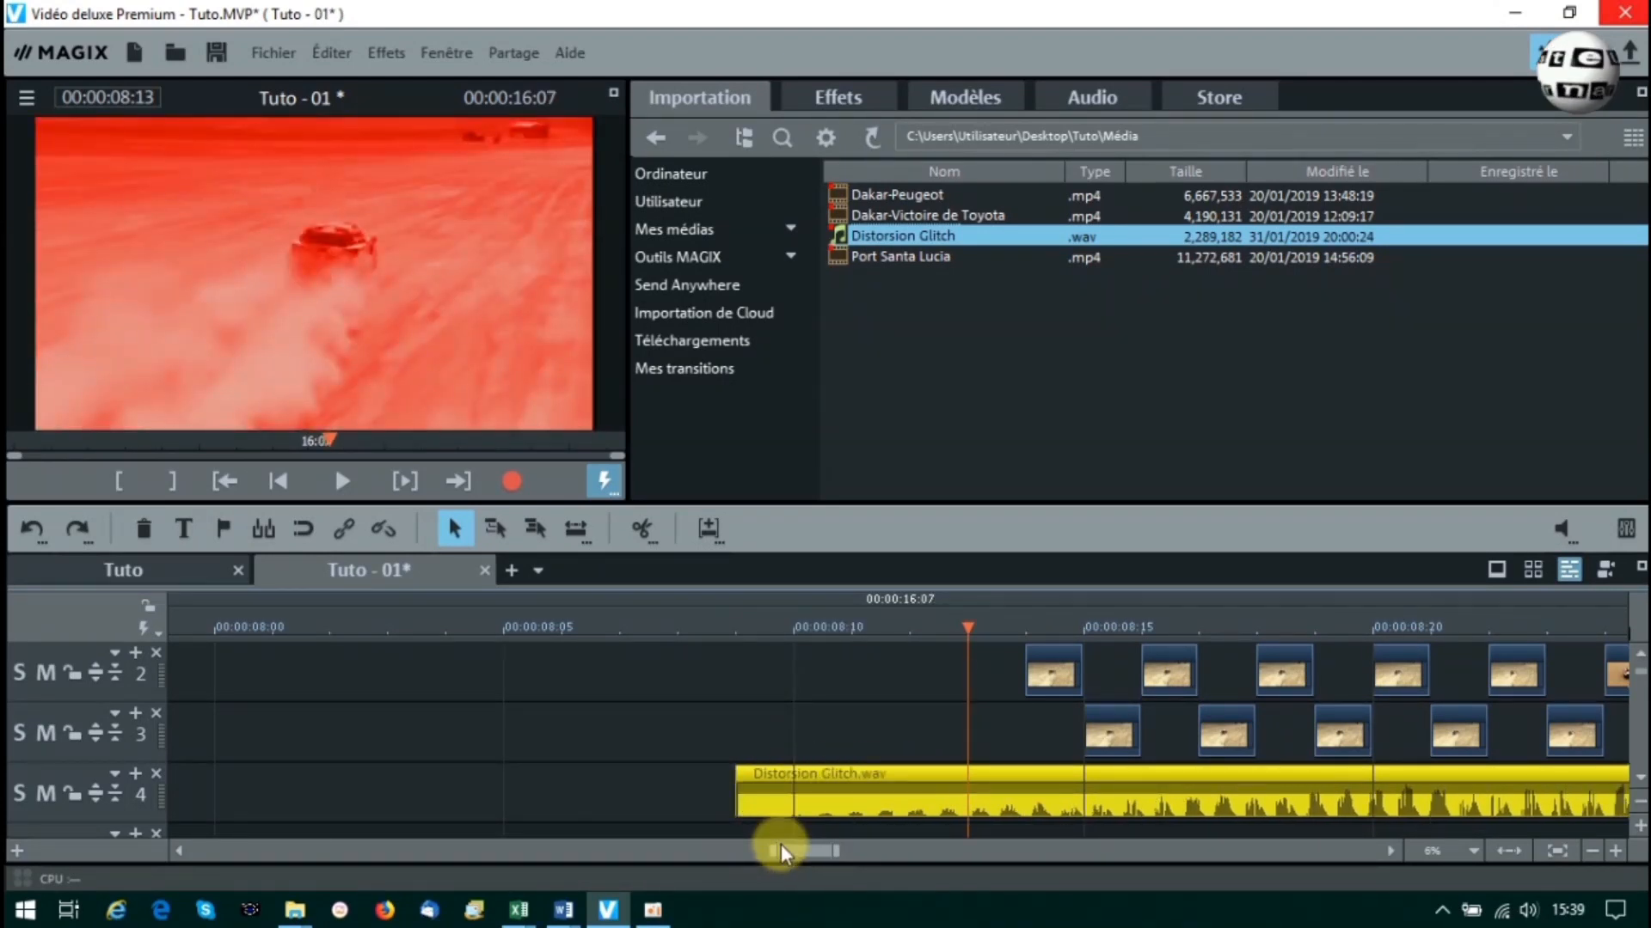
Play the transition together with the Distorsion Glitch sound from 00:00:08:09.
{"action": "left_click", "coordinate": [785, 621]}
{"action": "left_click", "coordinate": [341, 482]}
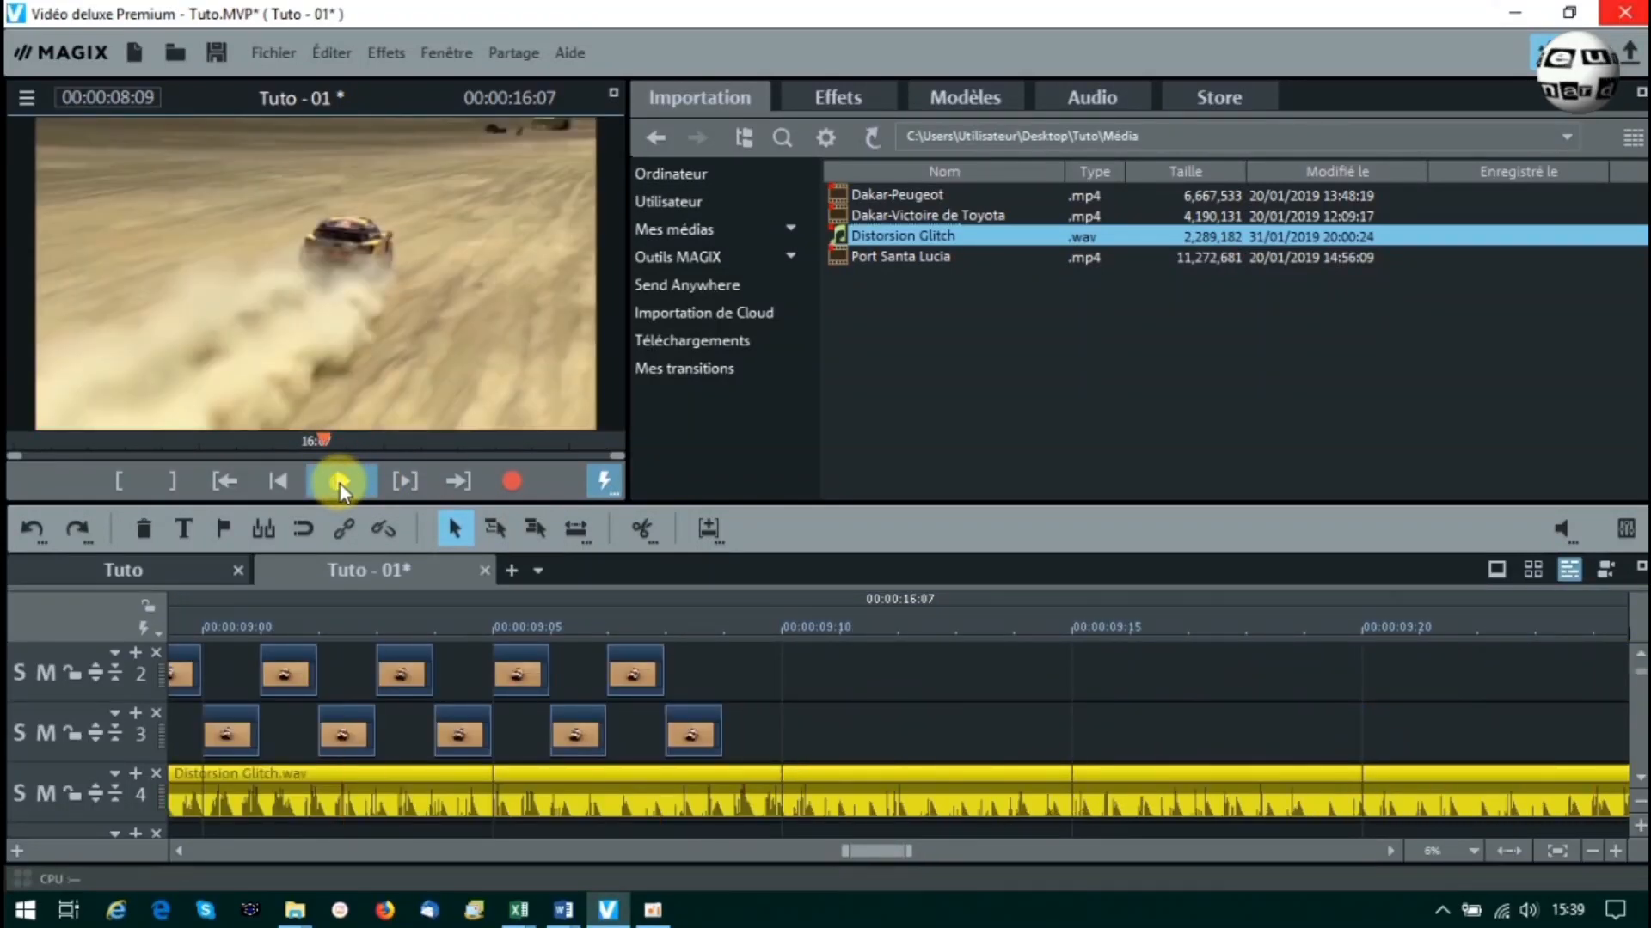
{"action": "left_click", "coordinate": [339, 483]}
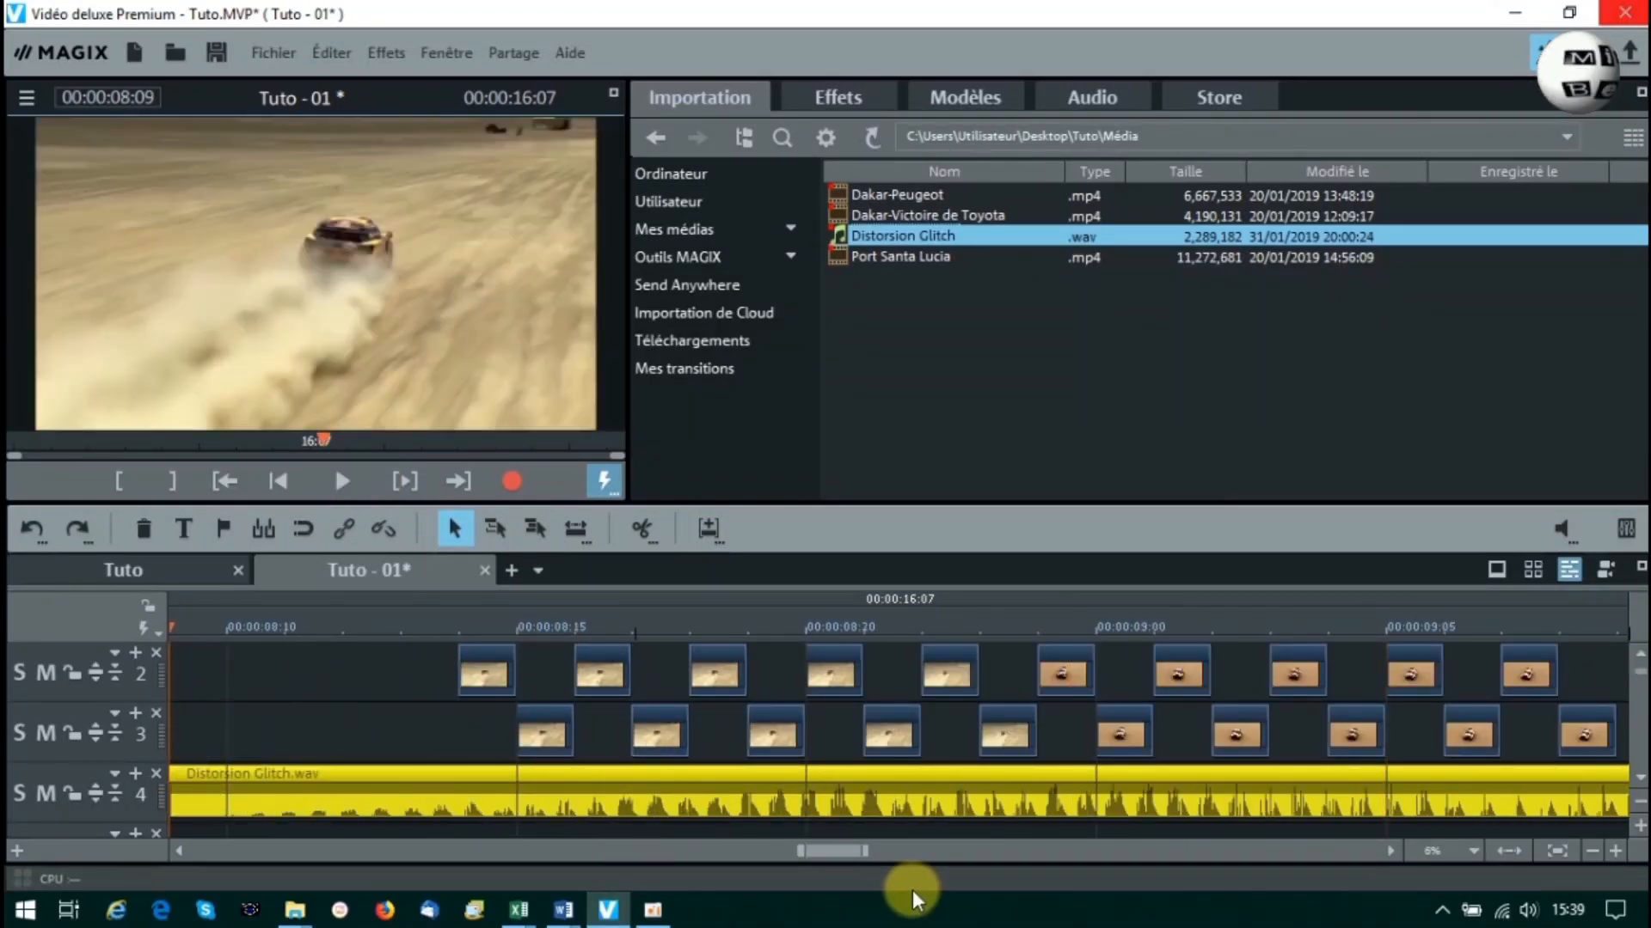
Enlarge the timeline and split the Distorsion Glitch sound on track 4 at 00:00:09:12, shortly after the last glitch segment.
{"action": "left_click_drag", "start_coordinate": [841, 854], "coordinate": [887, 862]}
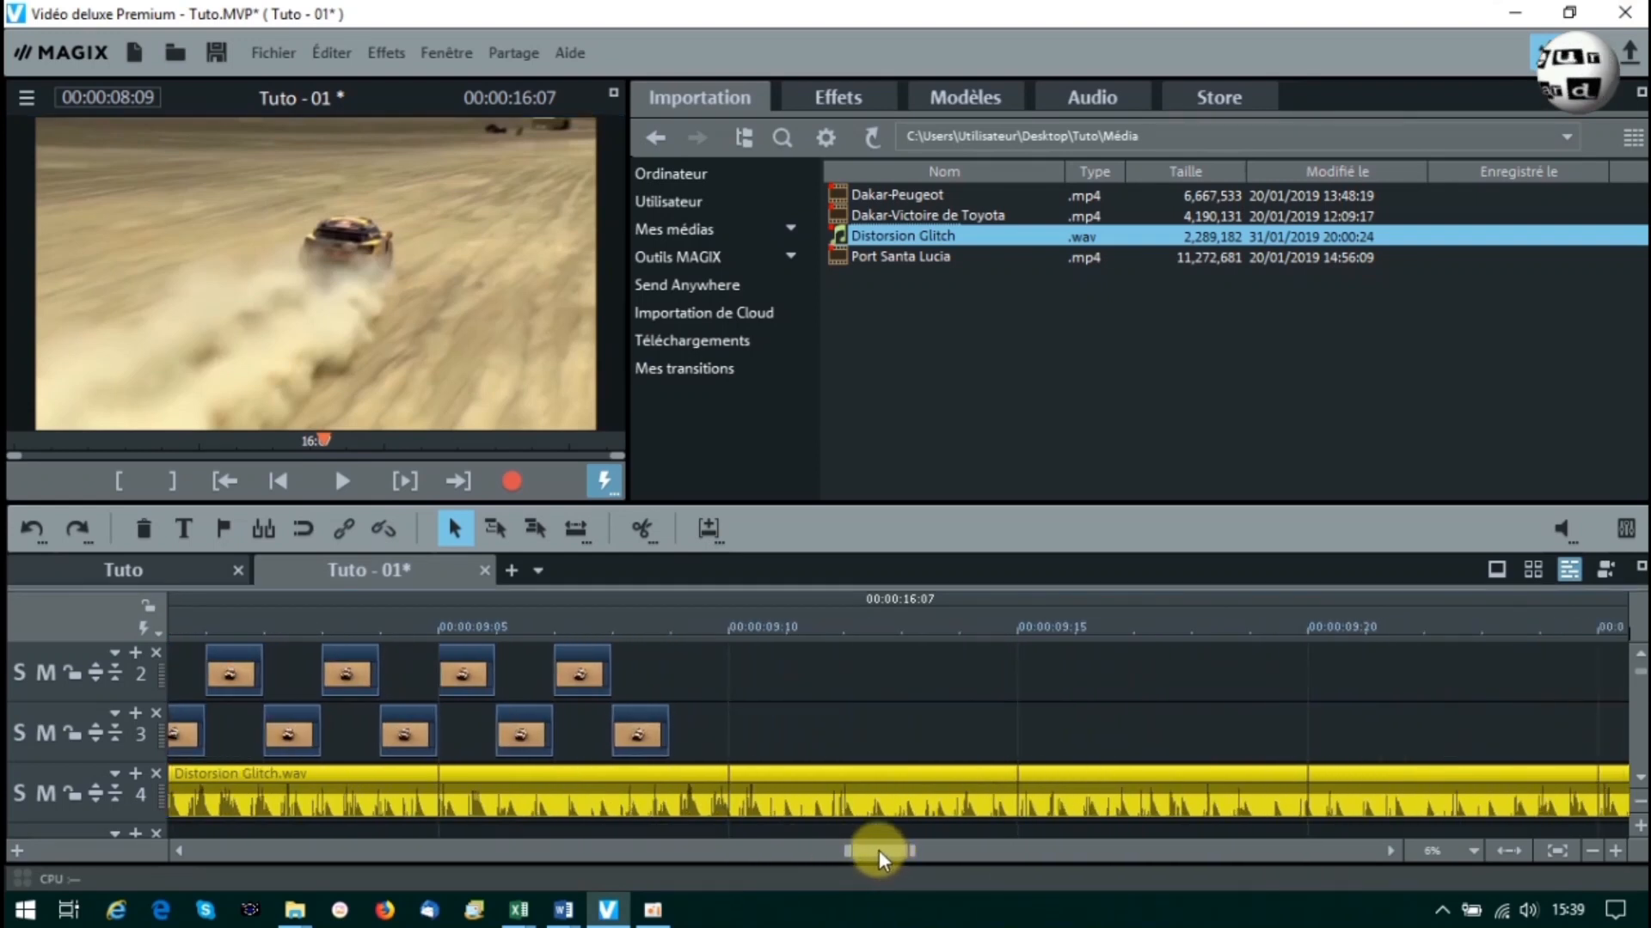
{"action": "left_click", "coordinate": [1640, 566]}
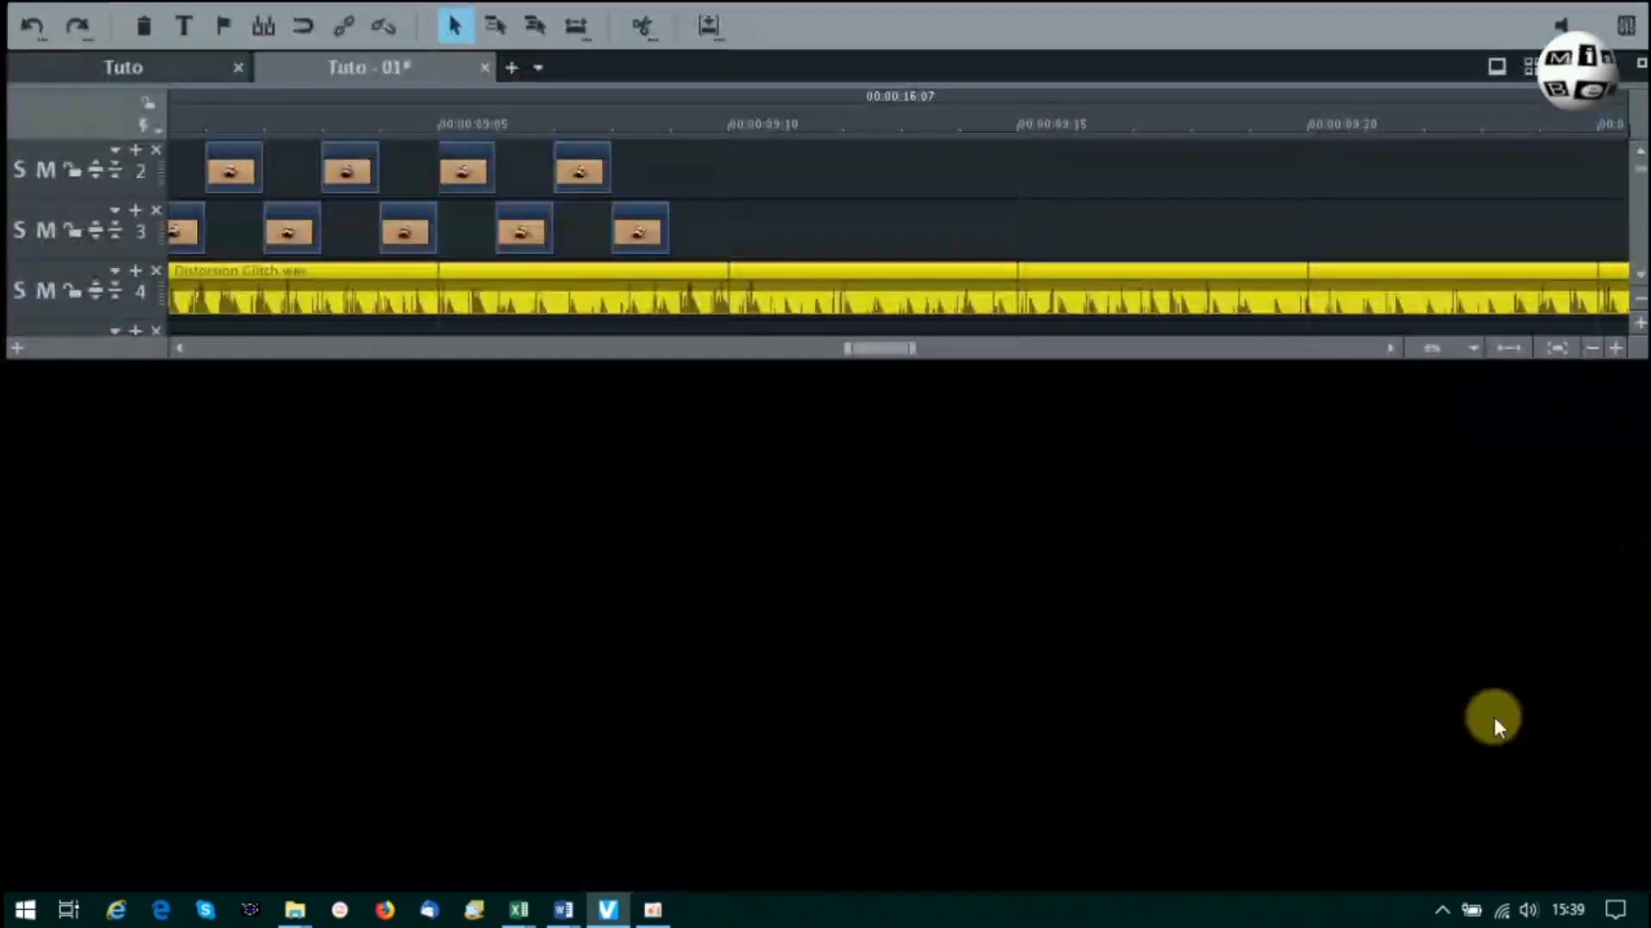
{"action": "scroll", "coordinate": [1639, 155], "scroll_direction": "up", "scroll_amount": 1}
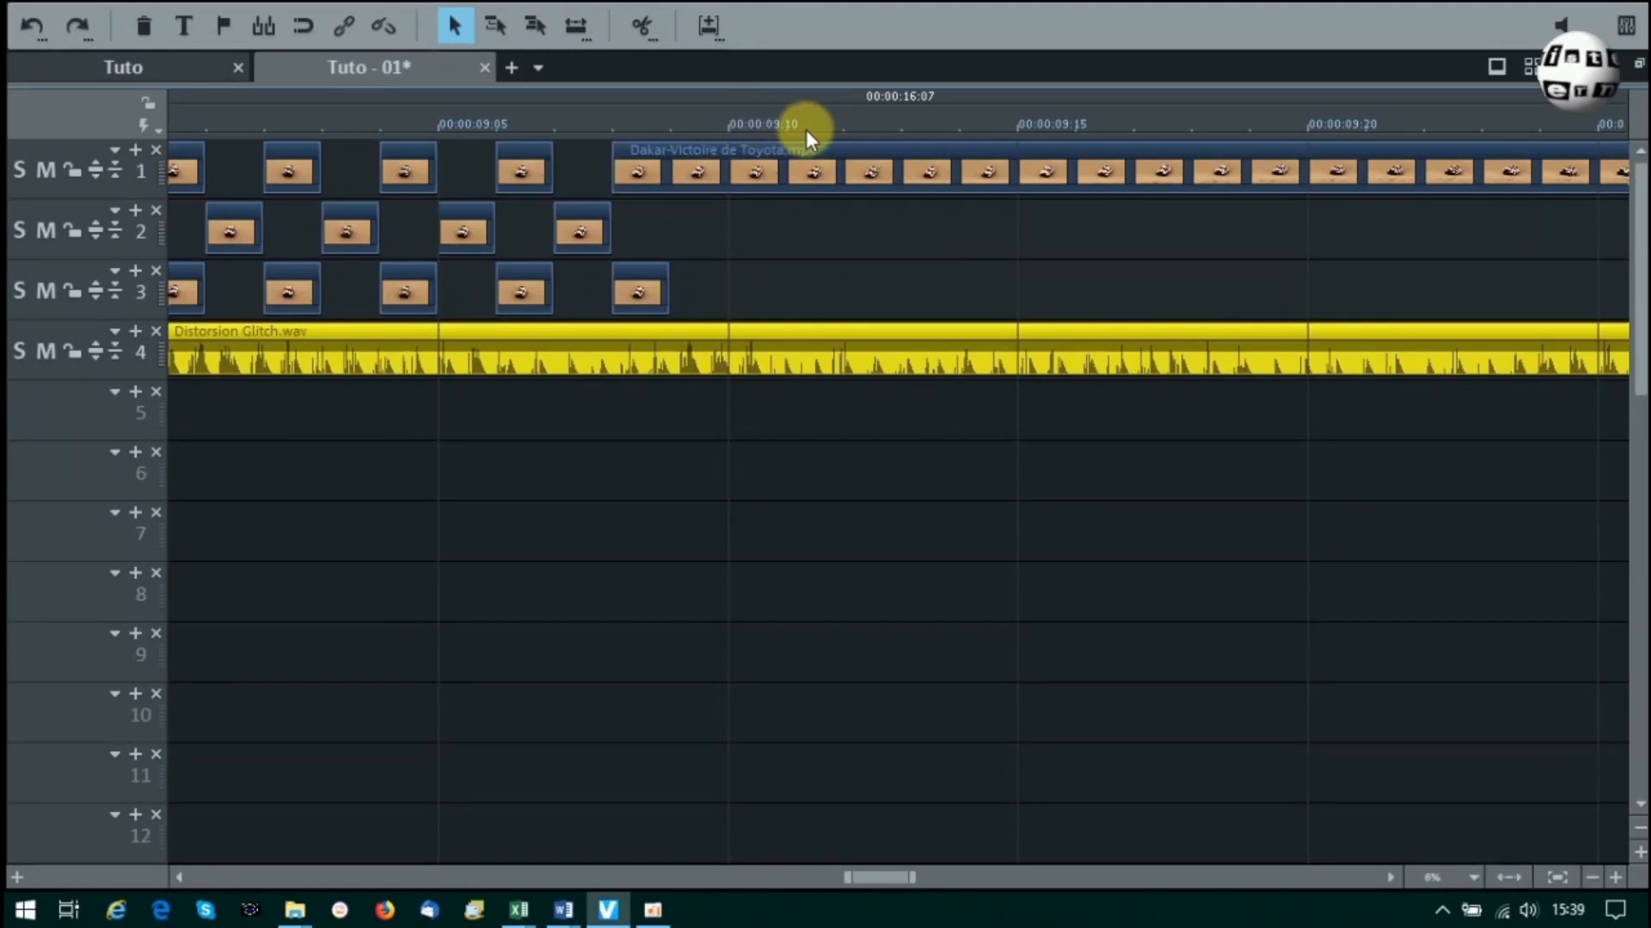
{"action": "left_click", "coordinate": [843, 126]}
{"action": "left_click", "coordinate": [638, 26]}
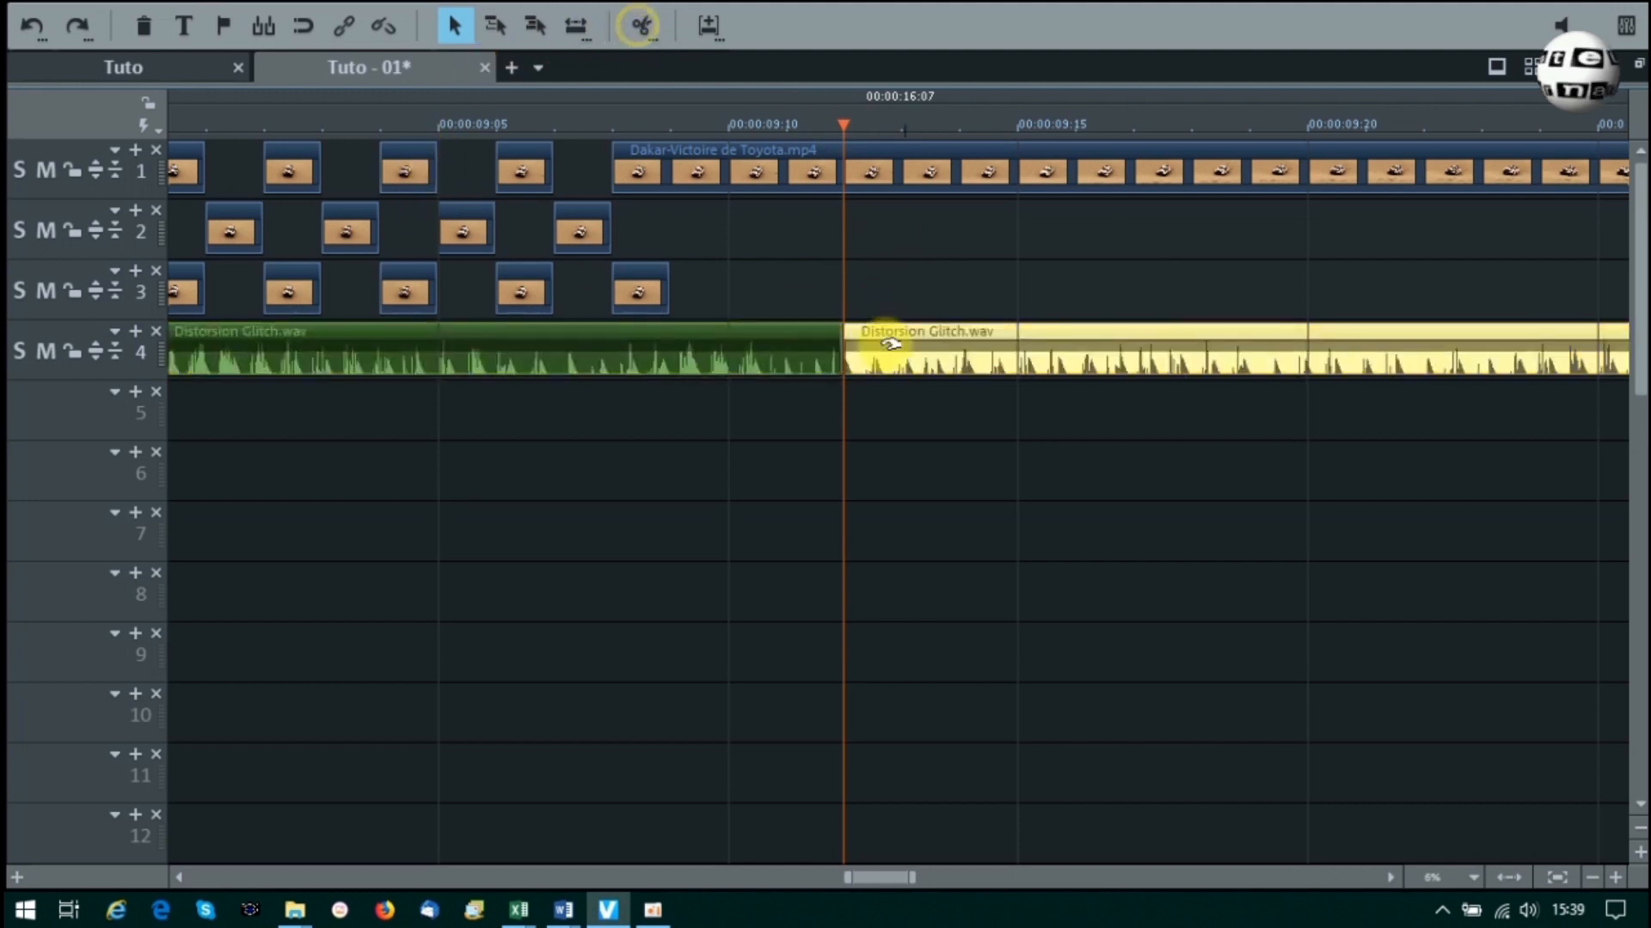
Delete the Distorsion Glitch part after the split on track 4 and fade out the remaining sound from the end of the last glitch segment.
{"action": "right_click", "coordinate": [981, 342]}
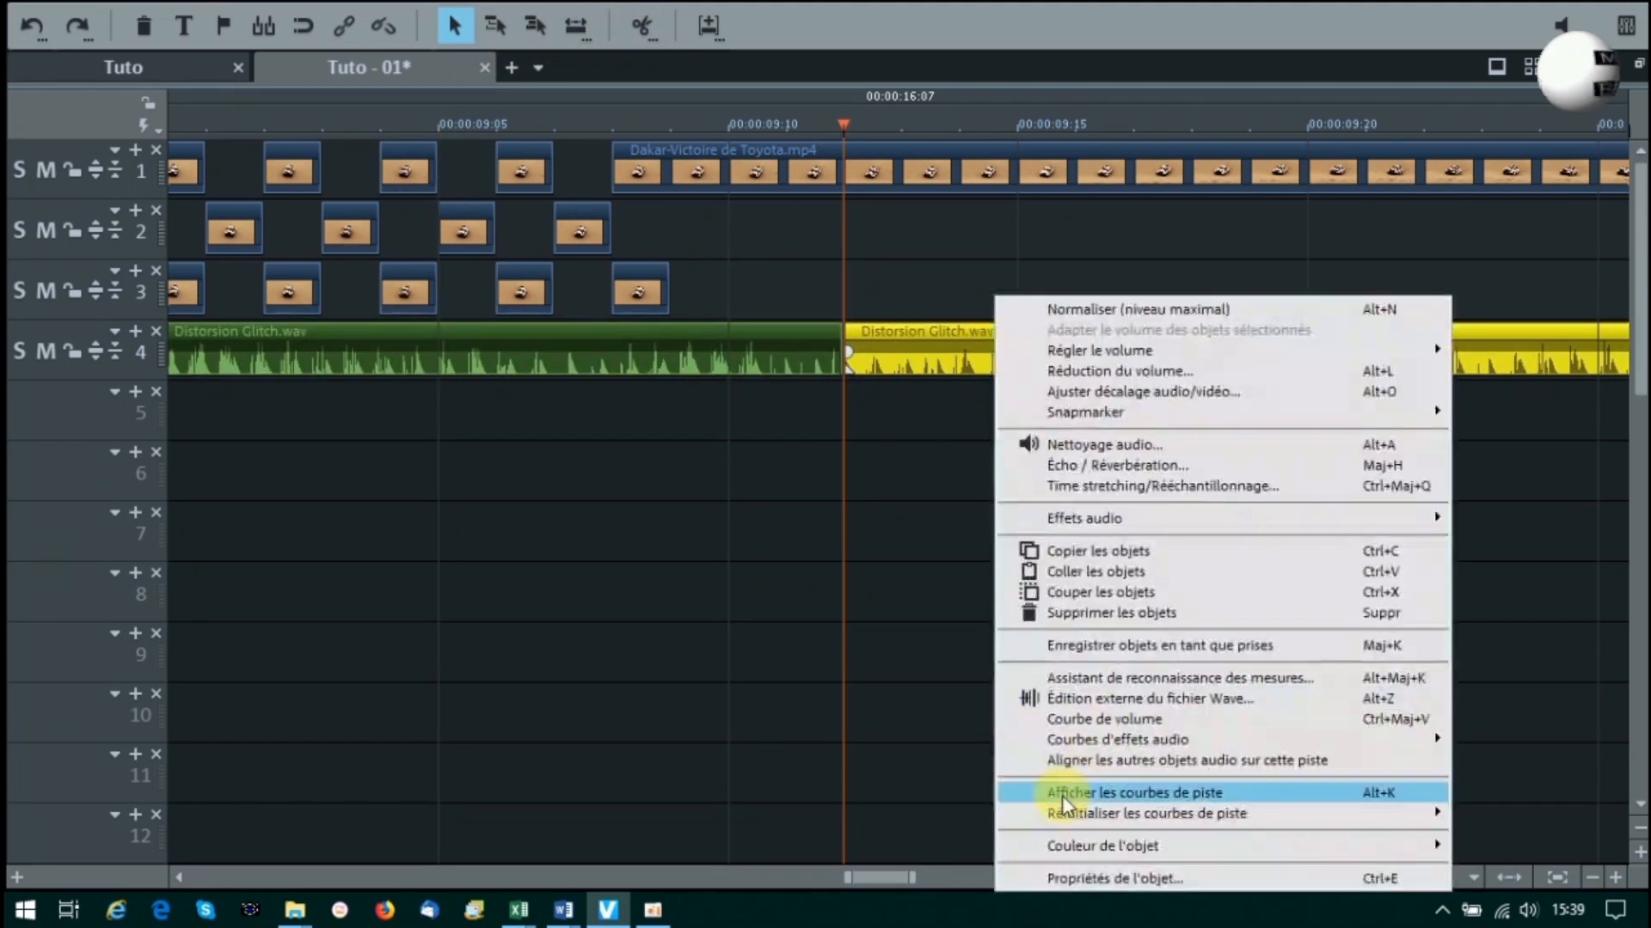
{"action": "left_click", "coordinate": [1066, 613]}
{"action": "left_click_drag", "start_coordinate": [836, 348], "coordinate": [669, 331]}
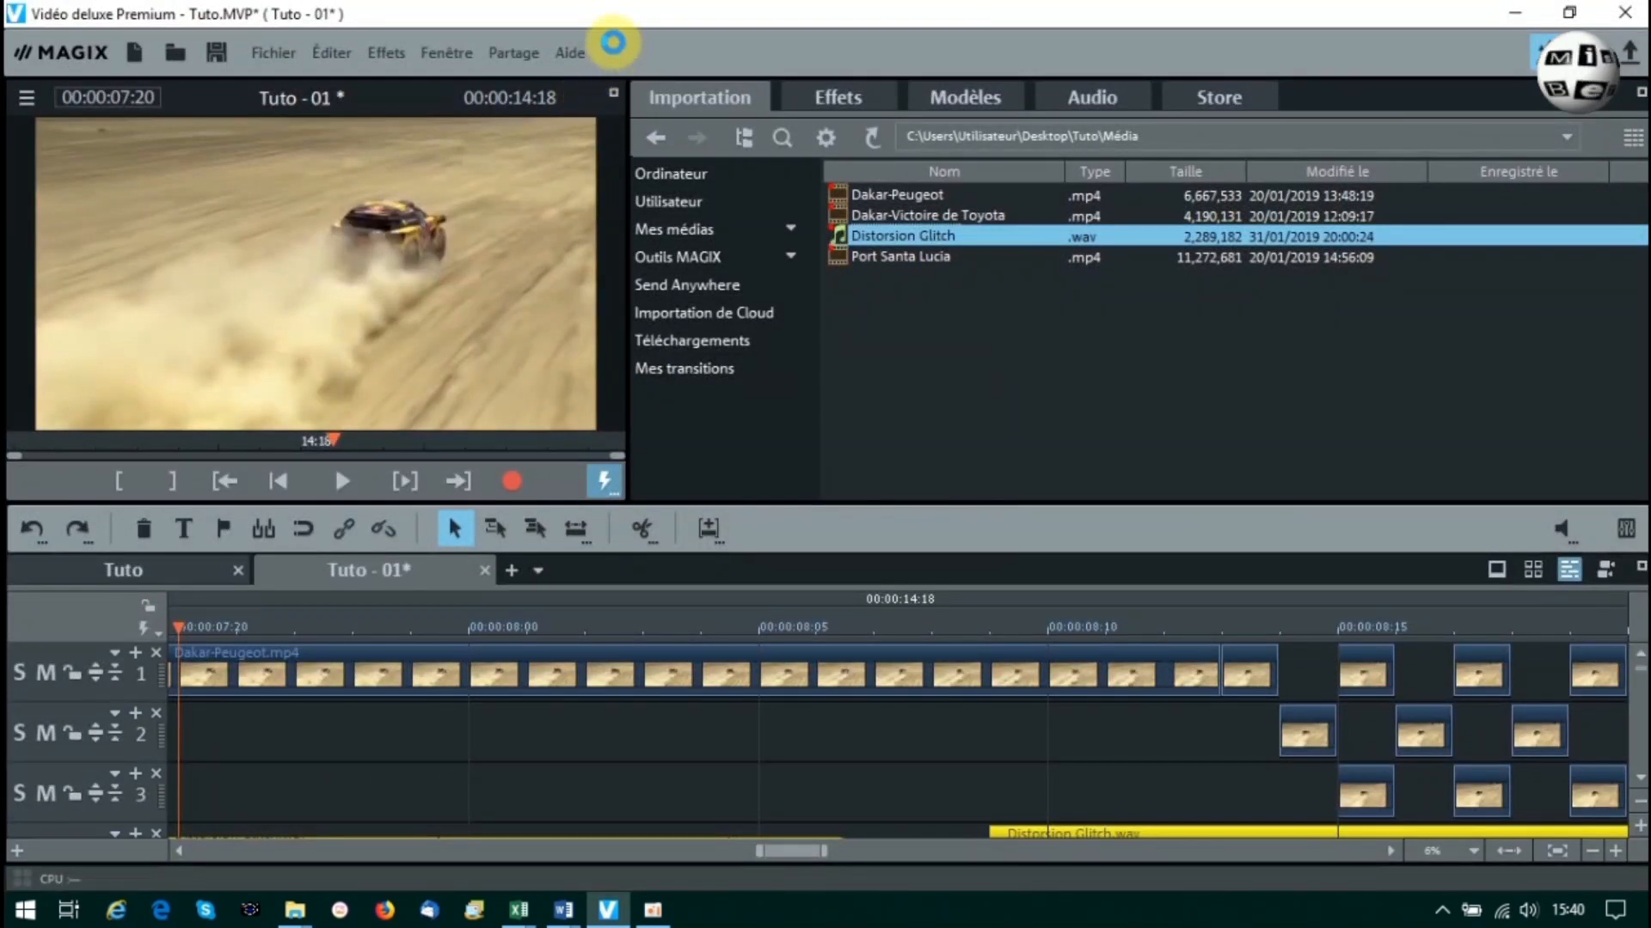
Play the transition with its shortened sound in the enlarged monitor from 00:00:07:20, and return to the glitch segments in the normal layout.
{"action": "left_click", "coordinate": [609, 99]}
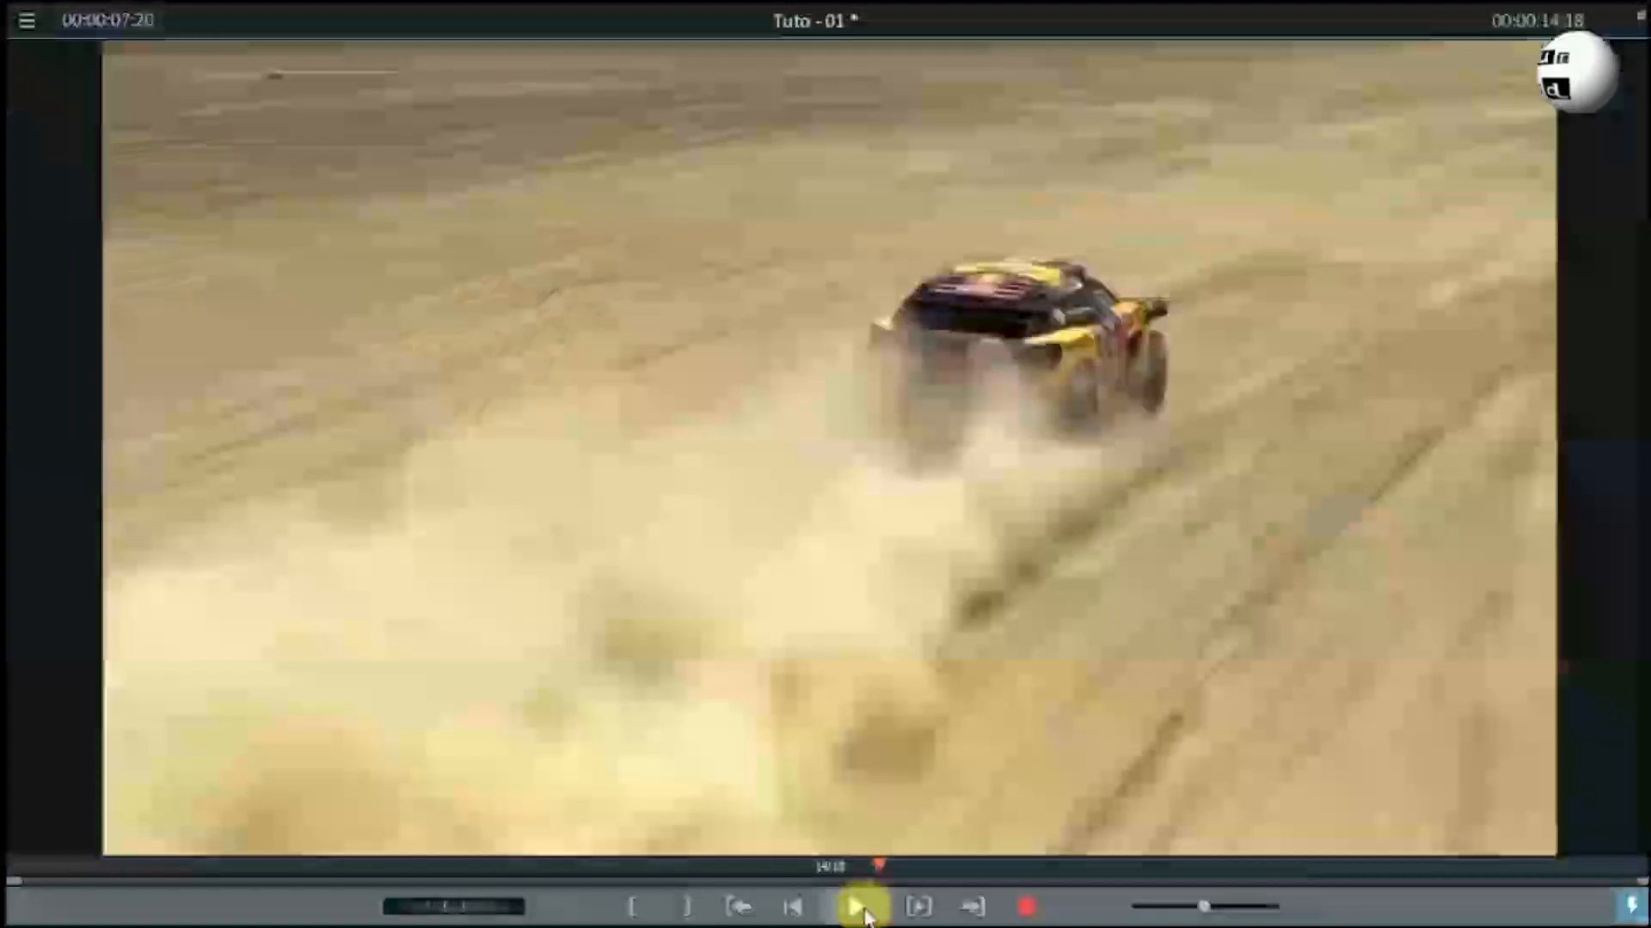
{"action": "left_click", "coordinate": [847, 899]}
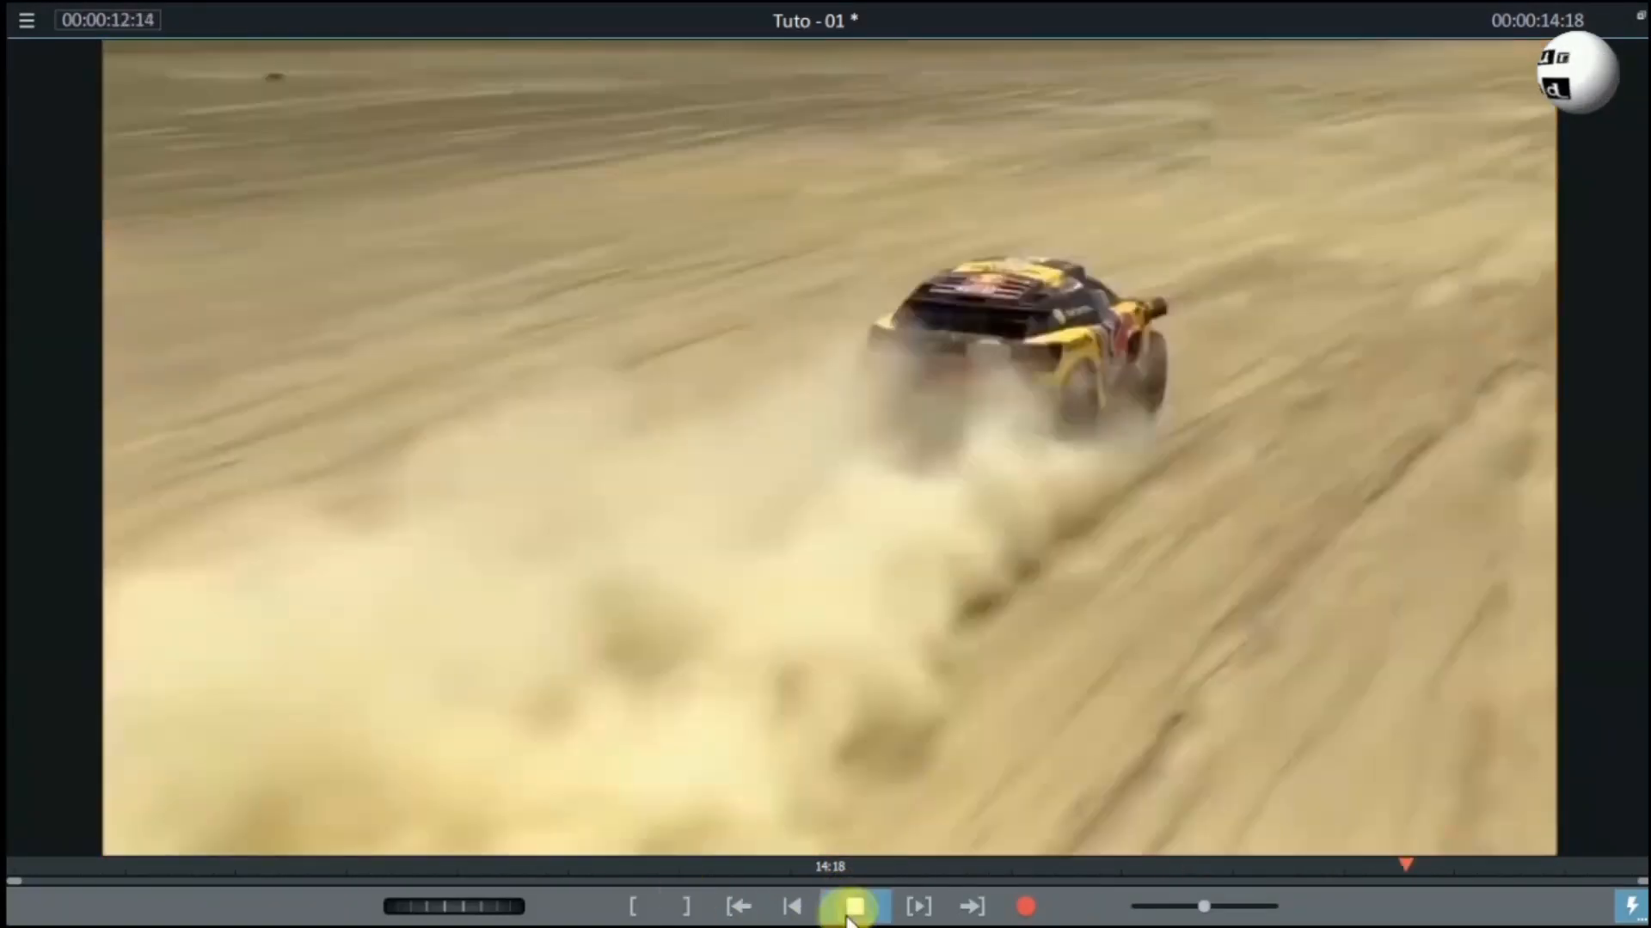
{"action": "left_click", "coordinate": [851, 909]}
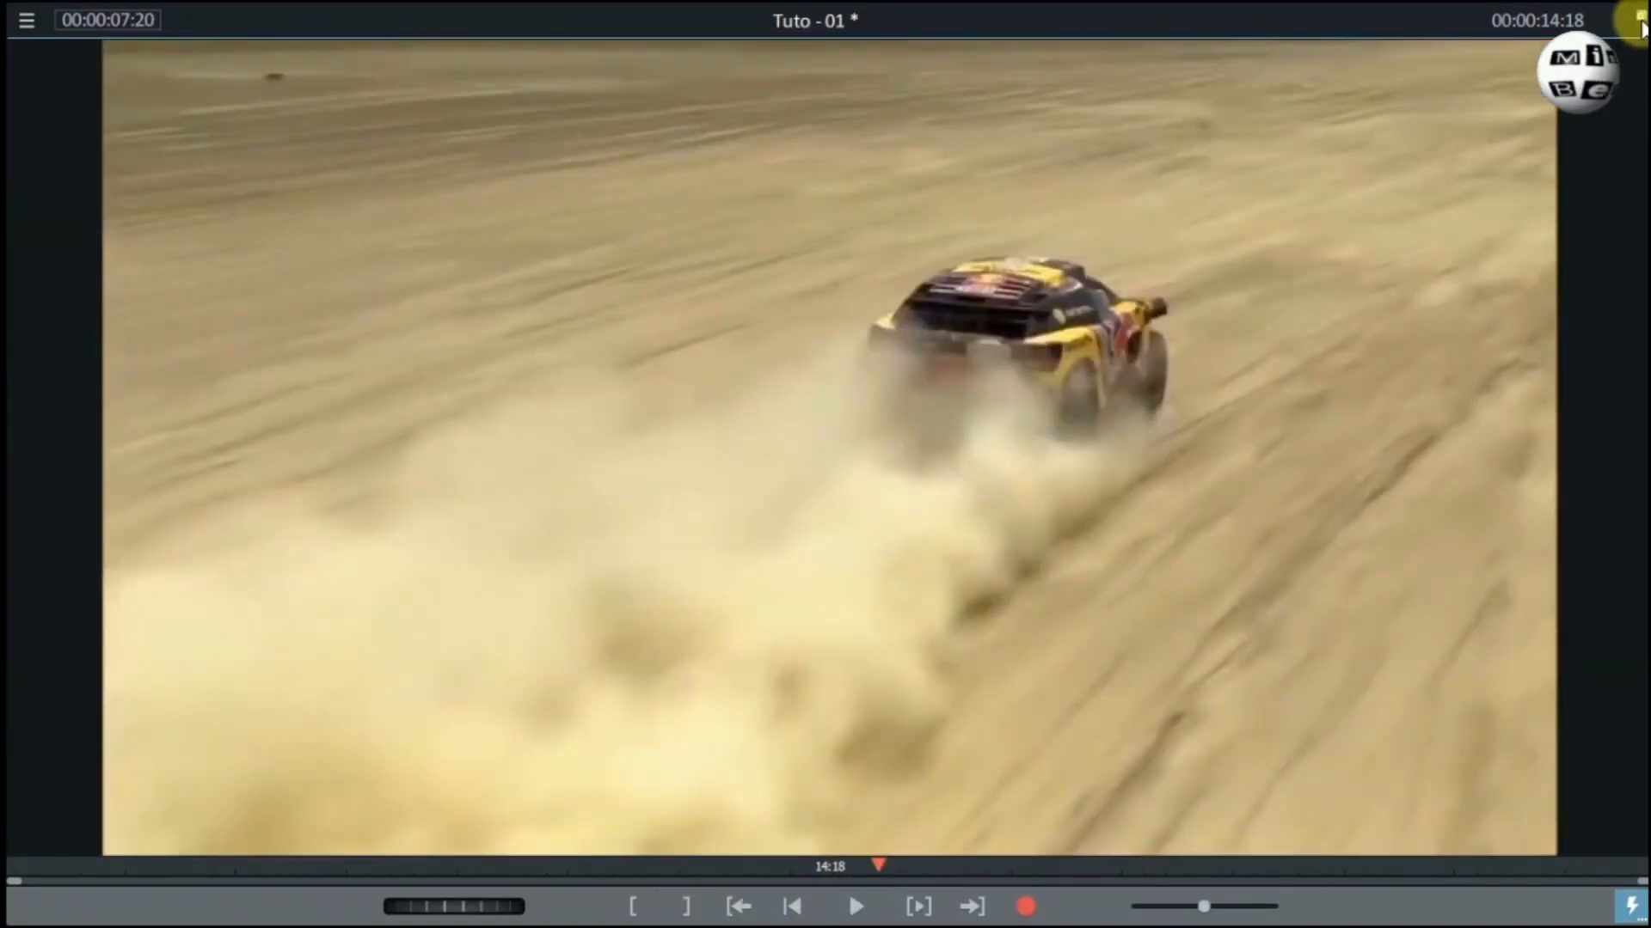
{"action": "left_click", "coordinate": [1640, 19]}
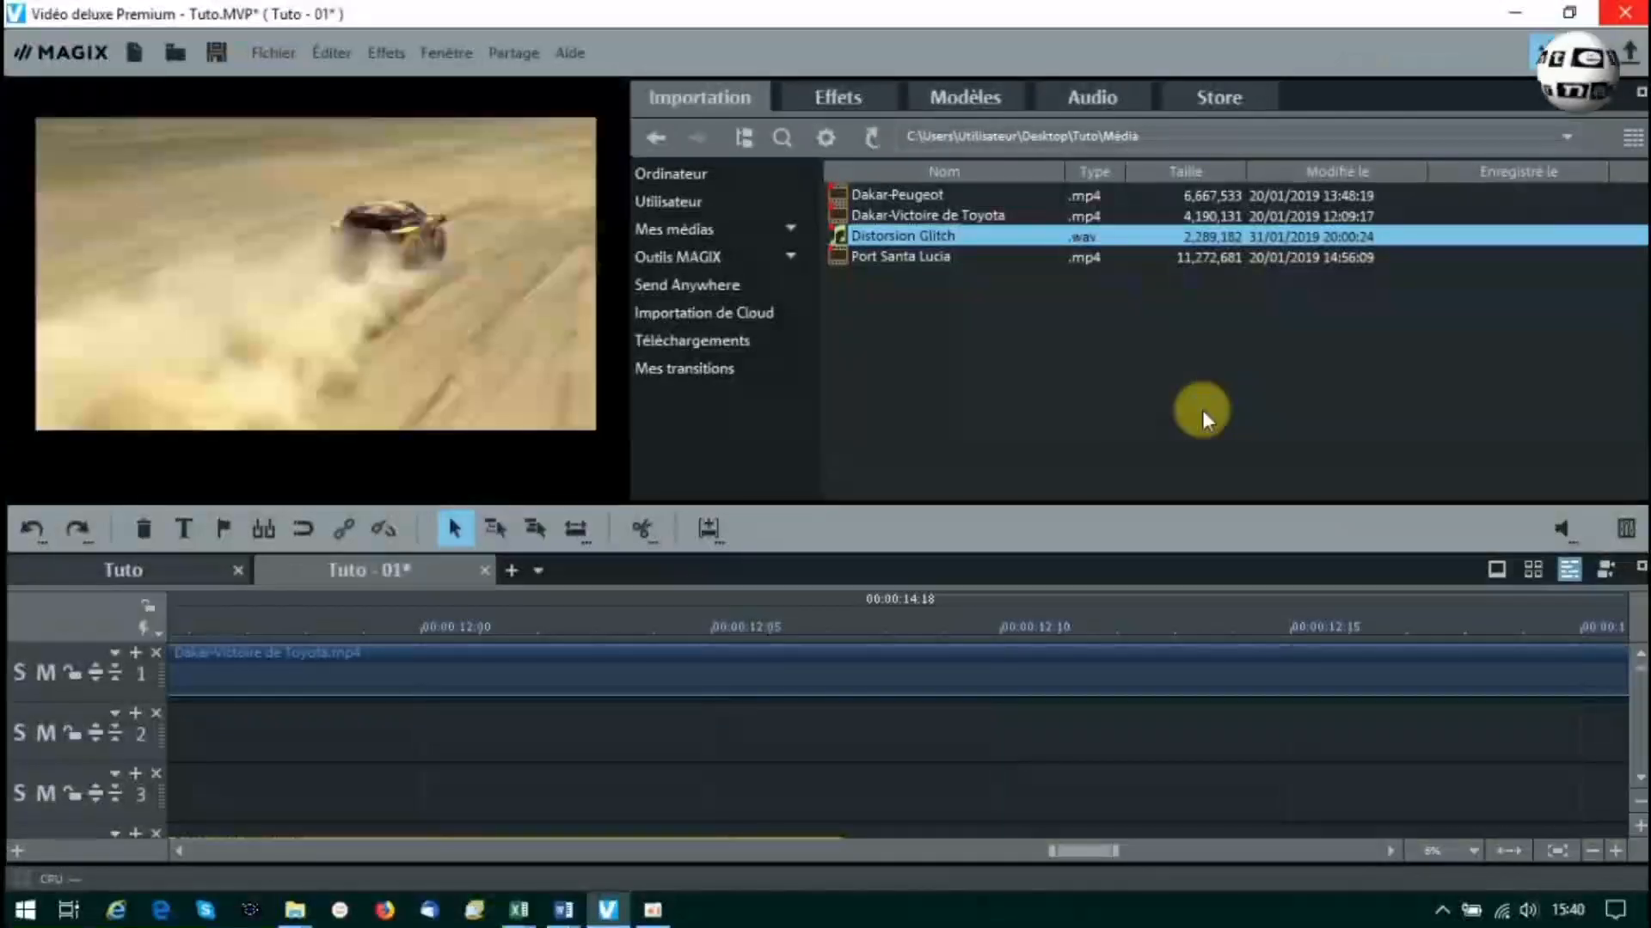
{"action": "left_click_drag", "start_coordinate": [1085, 851], "coordinate": [832, 849]}
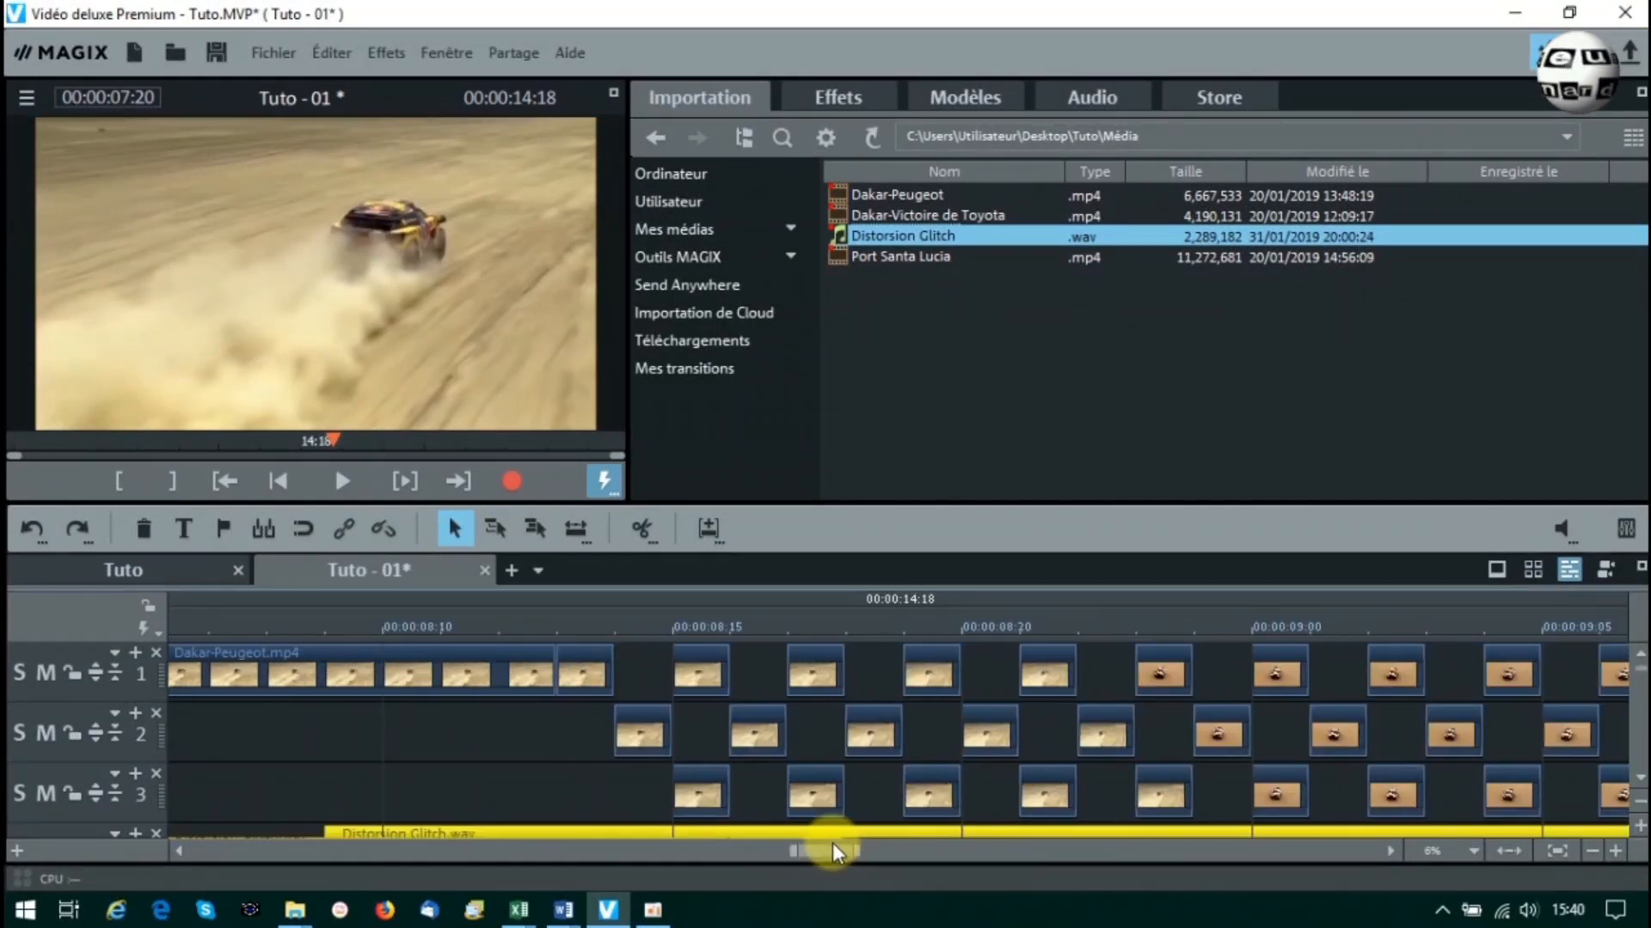